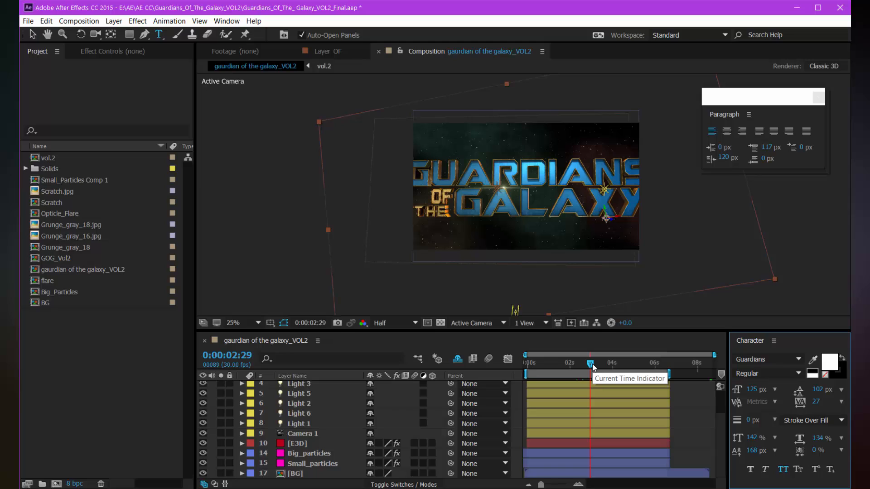
Step: Create a new composition named GOG_Vol.2 with the current 1920 × 1080, 30 fps settings
key("ctrl+n")
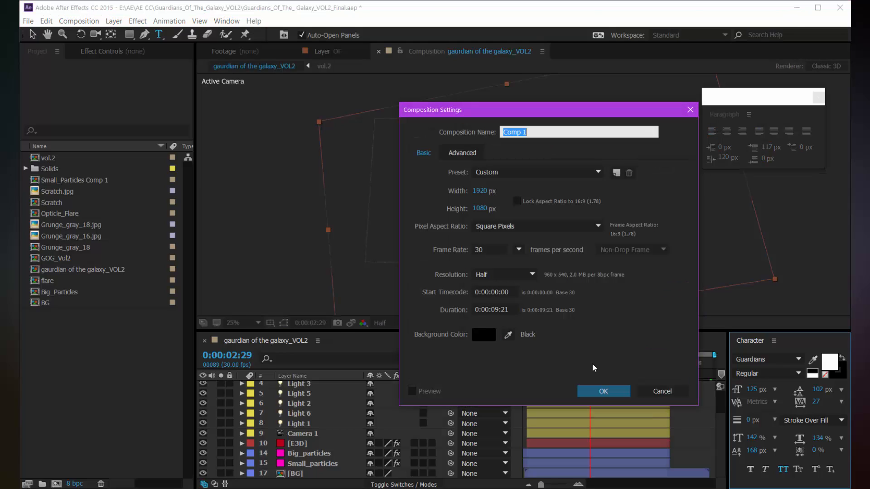
type("GOG_Vol.2")
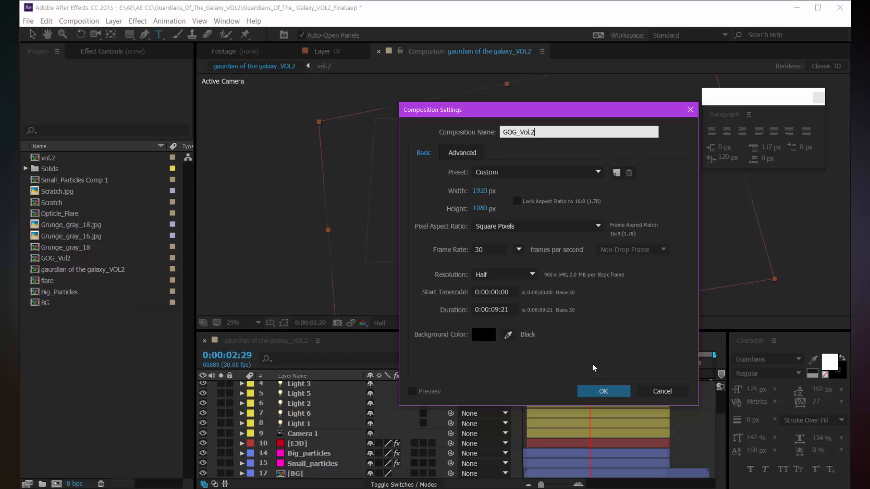
key("Return")
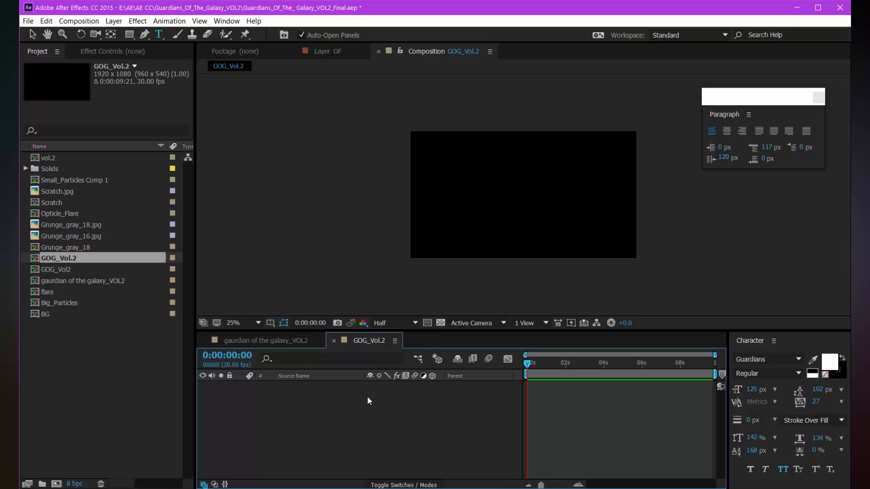
Step: Add a text layer reading "guardians of the galxy" in the Guardians font to the composition
left_click(159, 34)
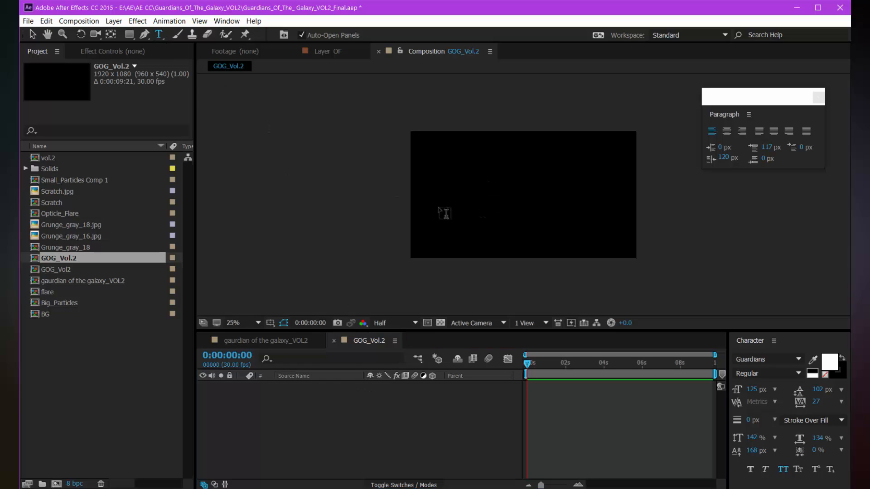
left_click(443, 213)
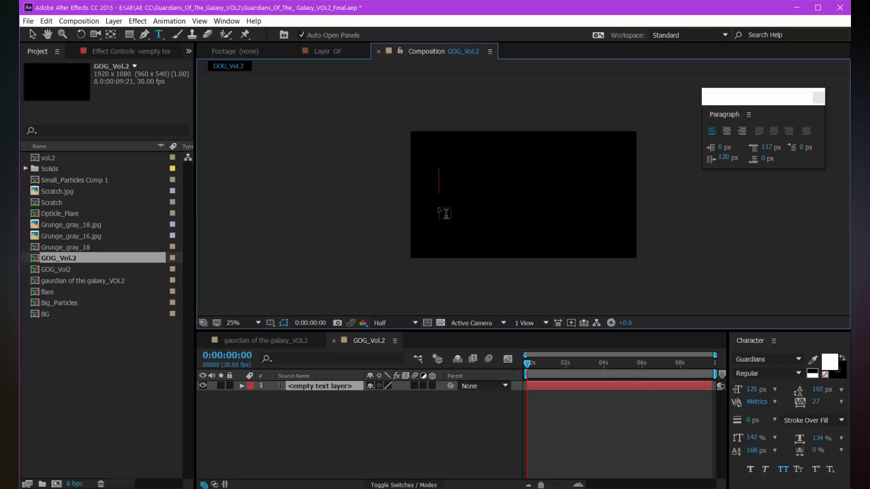
type("guar")
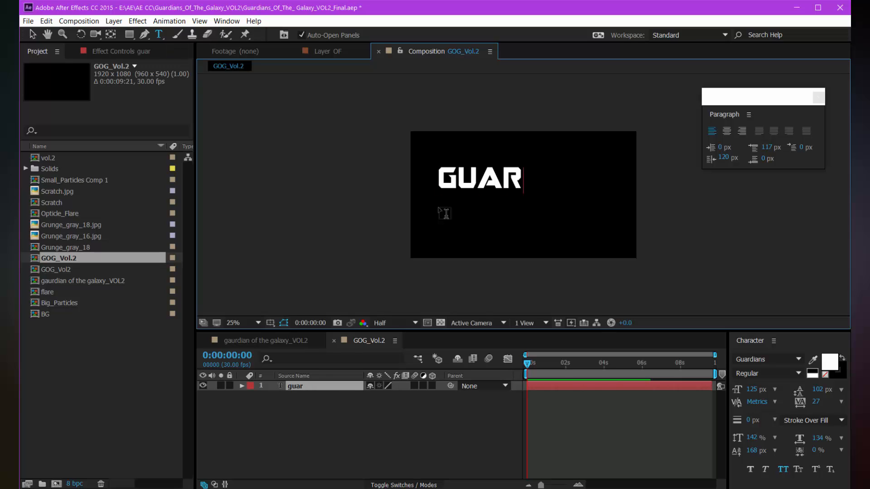
type("dians")
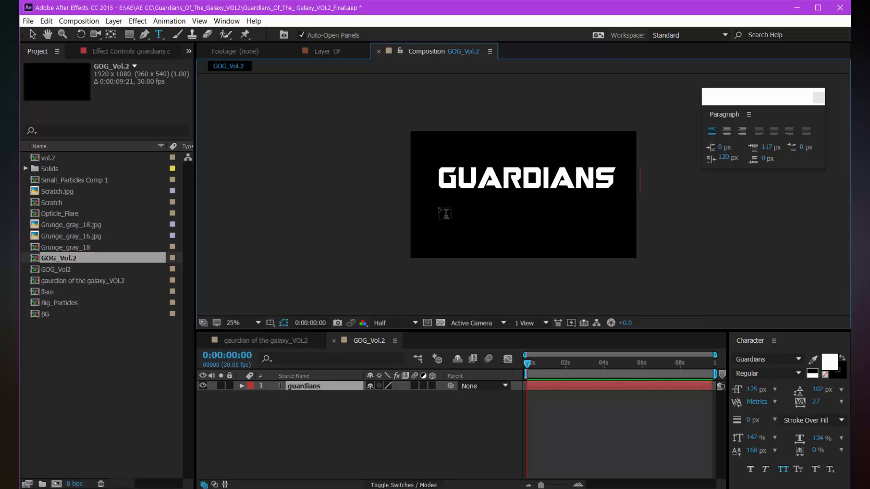
type(" of thegalxy")
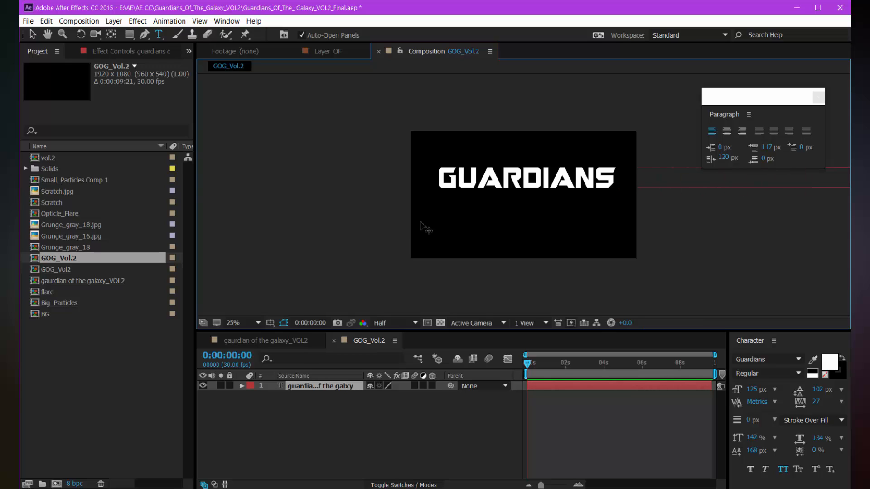
Step: Move the title text layer left so that it starts near the frame's left edge
left_click(324, 388)
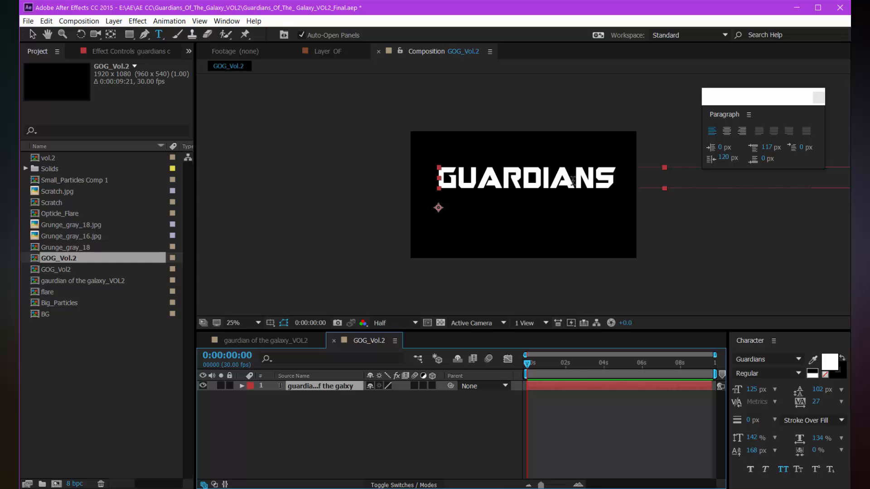
key("v")
left_click_drag(573, 181, 541, 189)
key("space")
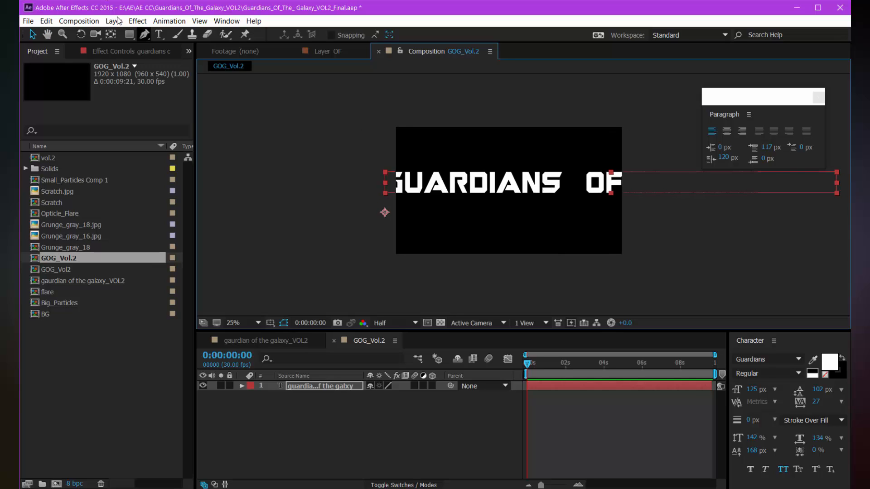
Step: Set the title text's font size to 206 px
left_click(159, 35)
left_click_drag(737, 391, 752, 393)
left_click(752, 393)
type("206")
left_click(353, 386)
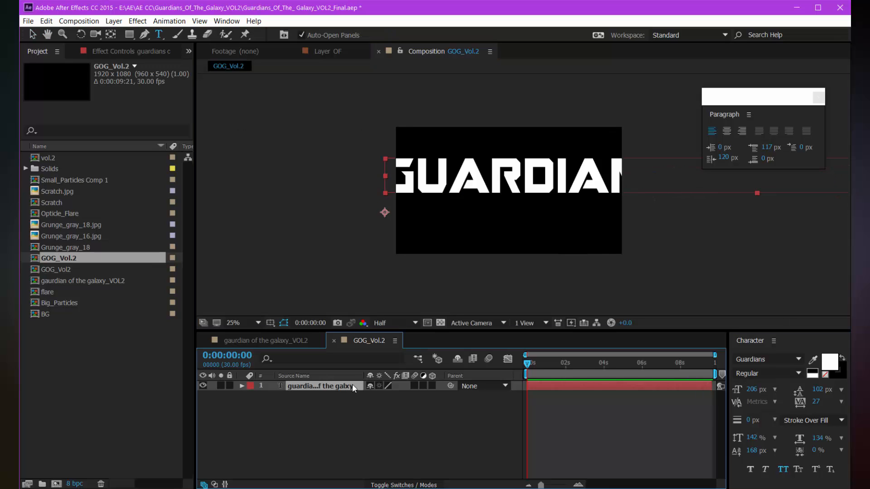
Step: Shift the enlarged title left and break the text onto a second line after GUARDIANS
key("v")
left_click_drag(700, 170, 596, 171)
key("t")
key("ctrl+t")
left_click(597, 184)
key("Return")
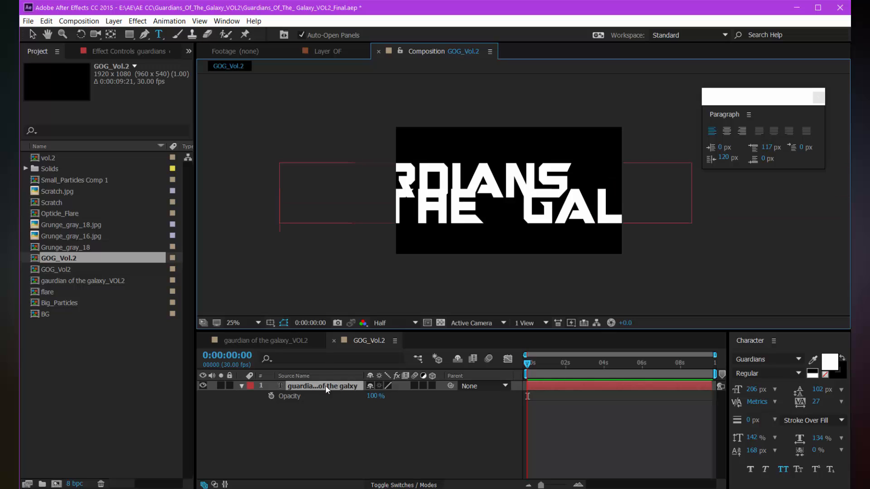
Step: Move the two-line title right so that GUARDIANS begins near the frame's left edge
left_click(328, 387)
key("v")
left_click_drag(471, 189, 601, 204)
Step: Split "of the" out of the title into its own text layer and hide that layer
left_click(320, 385)
left_click(159, 35)
key("BackSpace")
left_click(325, 387)
left_click(431, 241)
key("ctrl+v")
left_click(203, 387)
Step: Correct the spelling of the title's second line to GALAXY
left_click(428, 208)
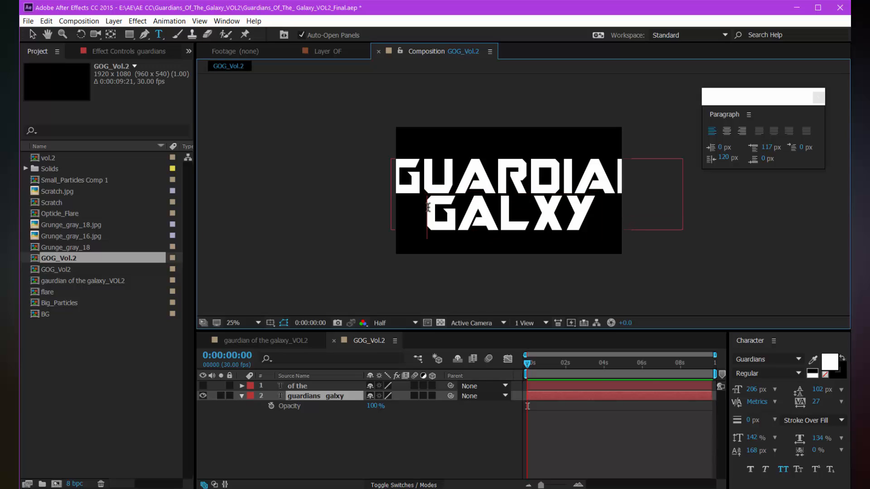
left_click(528, 207)
type("a")
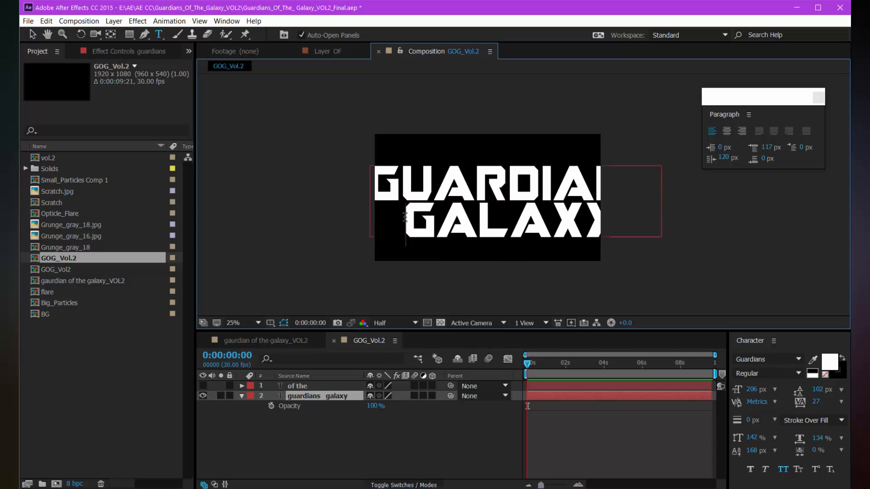
Step: Shift the main title left so that the ends of GUARDIANS and GALAXY lie inside the frame
left_click(327, 396)
key("v")
left_click_drag(537, 220, 606, 222)
scroll(487, 208, "up", 2)
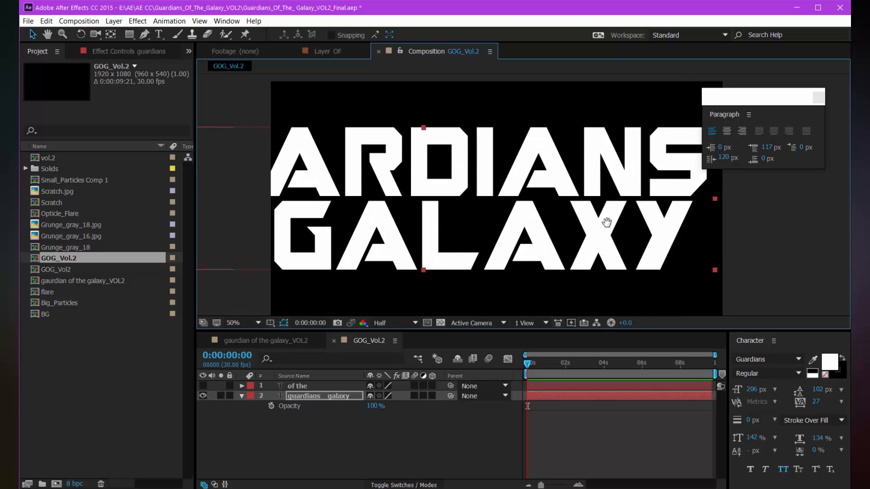
scroll(437, 219, "down", 2)
scroll(438, 223, "up", 2)
left_click_drag(437, 224, 404, 227)
Step: Adjust the horizontal scale of the word GALAXY in the main title
left_click(158, 34)
double_click(457, 241)
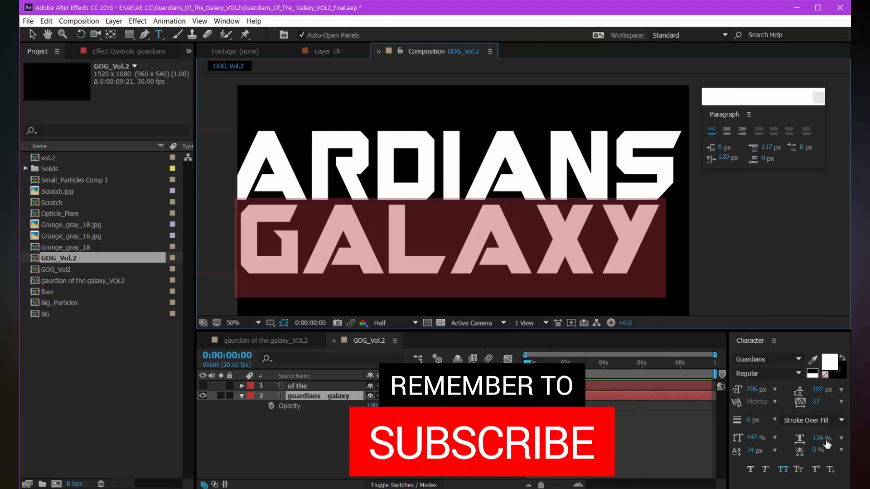
left_click_drag(818, 438, 816, 438)
Step: Move the main title back right so that GUARDIANS starts near the frame's left edge
scroll(496, 235, "down", 2)
left_click(311, 398)
key("v")
left_click_drag(419, 223, 492, 226)
scroll(492, 227, "up", 2)
key("space")
left_click_drag(415, 243, 482, 240)
Step: Show the "of the" layer, set it to 132 px with 153% vertical scale, and place it just below GUARDIANS
left_click(203, 386)
left_click(317, 386)
left_click_drag(752, 390, 583, 362)
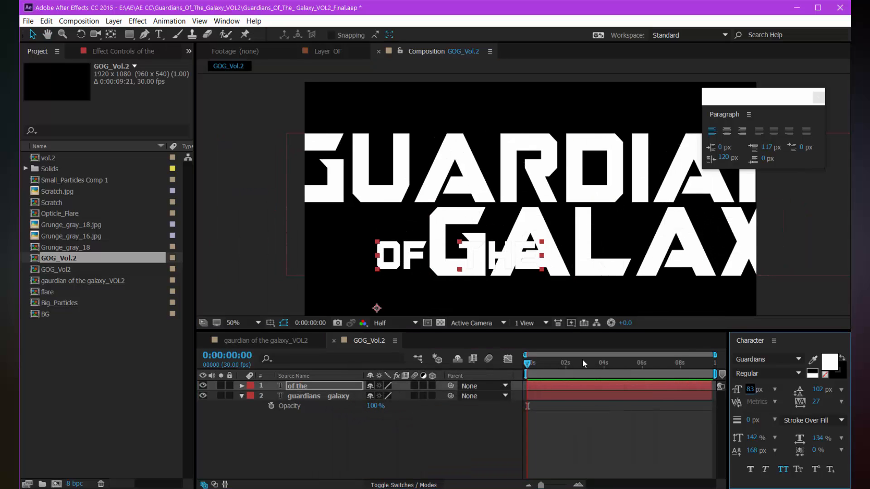
left_click_drag(752, 389, 762, 438)
left_click_drag(395, 245, 369, 231)
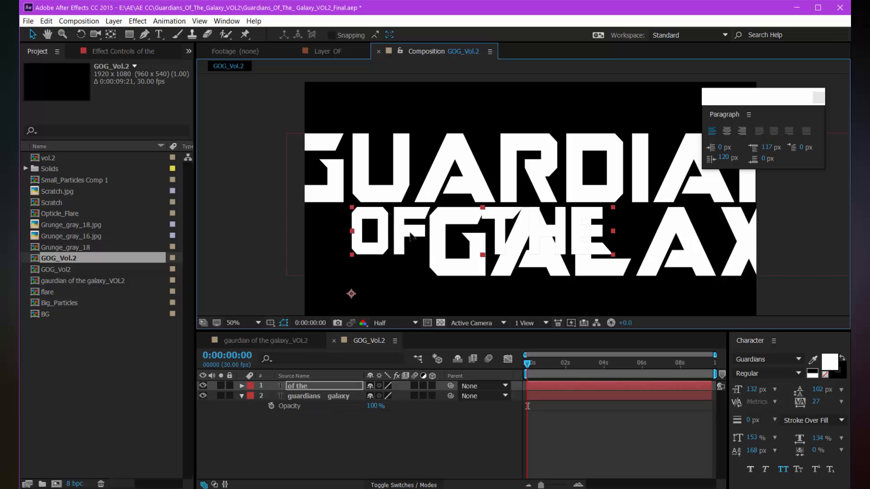
Step: Break the "of the" text so that THE sits on a second line below OF
left_click(159, 34)
left_click(526, 229)
left_click(483, 226)
key("Return")
Step: Reduce THE to 92 px, raise its baseline shift to 224 px, and nudge the "of the" layer left
double_click(471, 287)
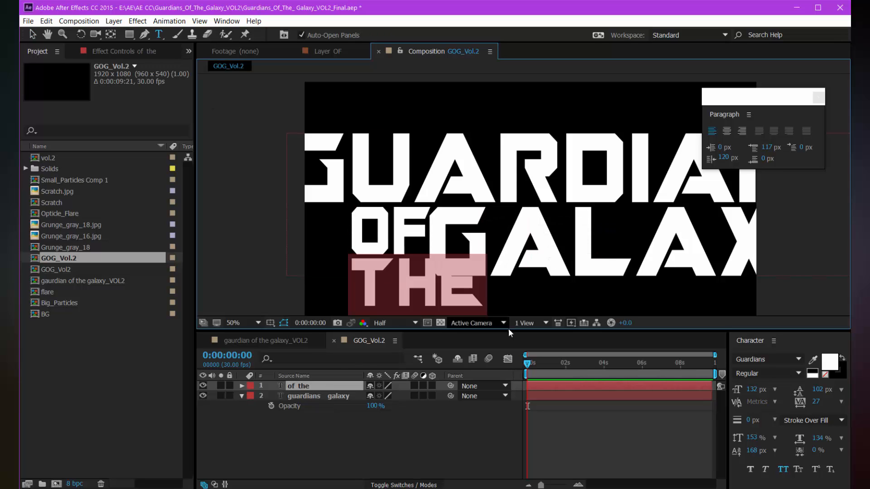
mouse_move(752, 451)
left_mouse_down()
mouse_move(745, 453)
mouse_move(752, 452)
left_mouse_up()
left_click_drag(753, 390, 724, 386)
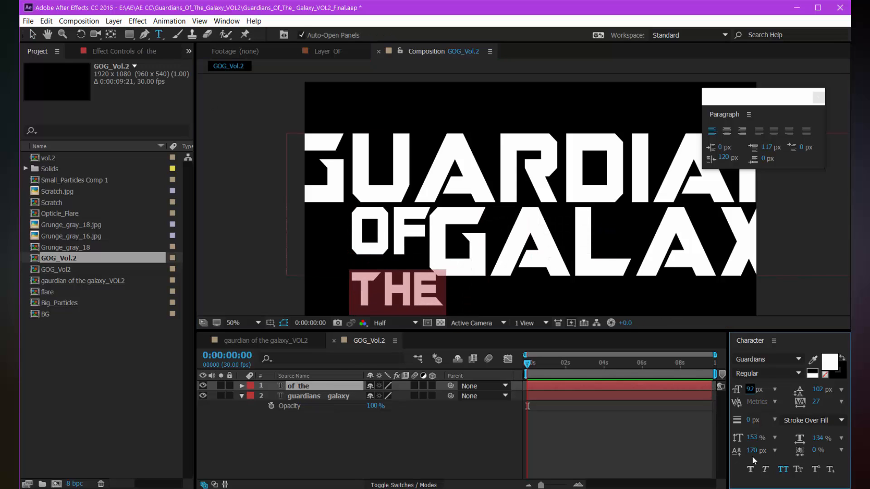
left_click_drag(753, 450, 786, 450)
left_click(395, 348)
key("shift+Left")
key("shift+Left")
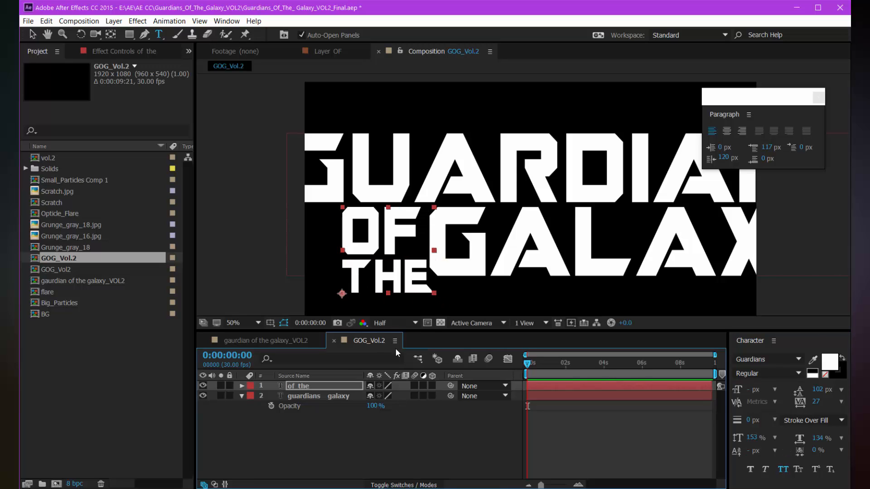
Step: Set the font size of the whole "of the" layer to 69 px
double_click(384, 279)
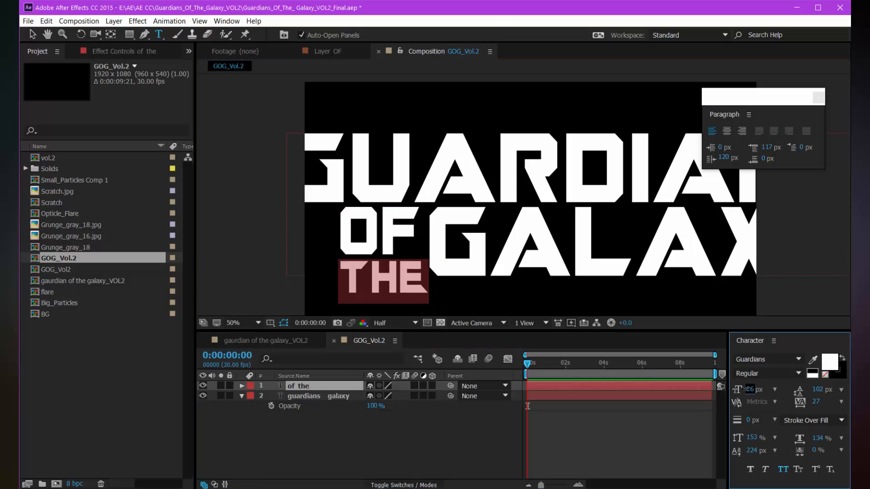
left_click_drag(745, 389, 749, 389)
left_click(308, 386)
left_click(320, 386)
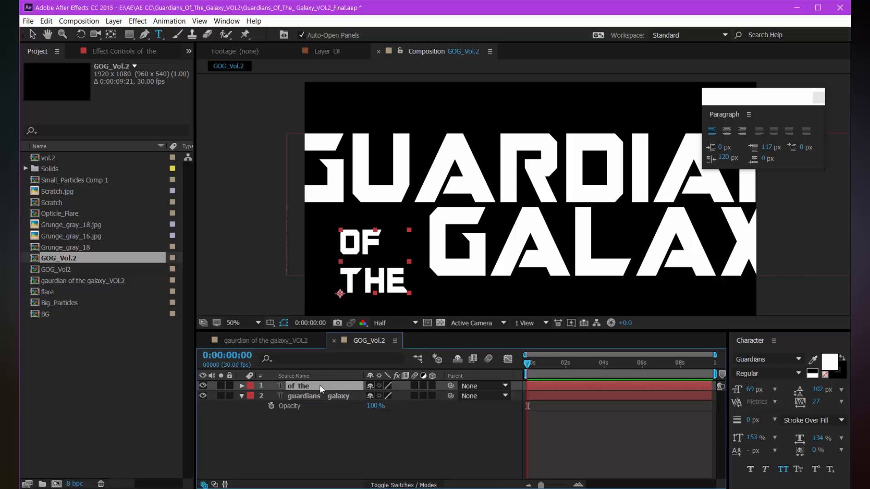
Step: Nudge the "of the" layer up and right into the gap beside the G of GALAXY
key("shift+Up")
key("shift+Up")
key("shift+Up")
key("shift+Up")
key("shift+Right")
key("shift+Right")
key("shift+Right")
key("shift+Right")
key("shift+Right")
key("shift+Down")
key("shift+Left")
key("shift+Up")
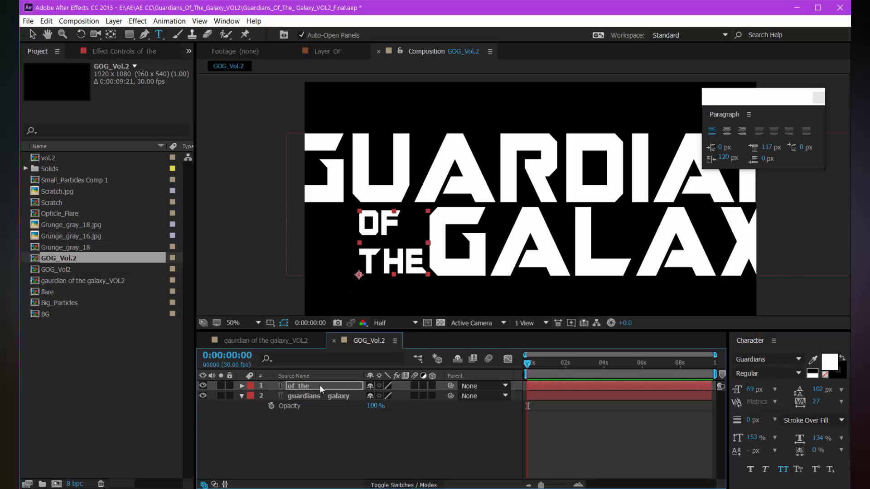
key("Down")
key("Down")
key("Down")
key("Down")
Step: Set the word OF to 107 px font size, 154% vertical scale and 127 px baseline shift above THE
double_click(384, 224)
left_click_drag(751, 390, 766, 385)
left_click_drag(760, 453, 751, 453)
left_click_drag(751, 390, 754, 390)
left_click_drag(752, 439, 746, 450)
left_click(308, 386)
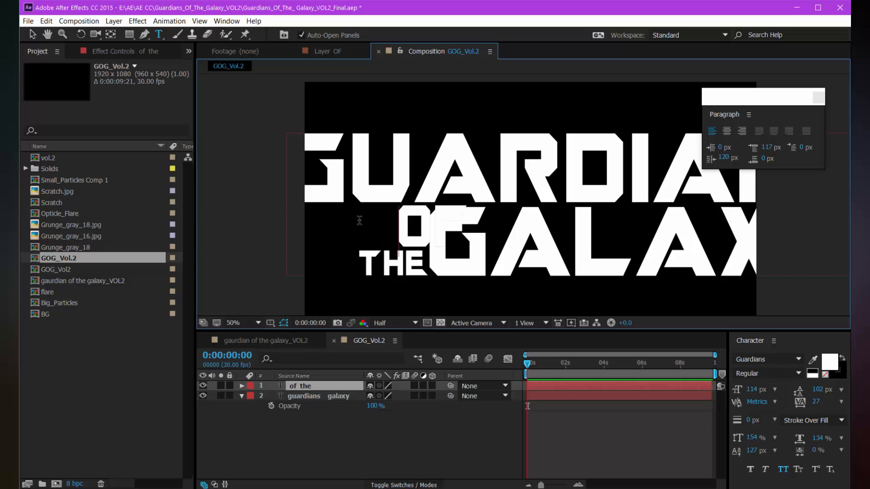
double_click(313, 384)
left_click_drag(754, 389, 750, 390)
left_click(351, 384)
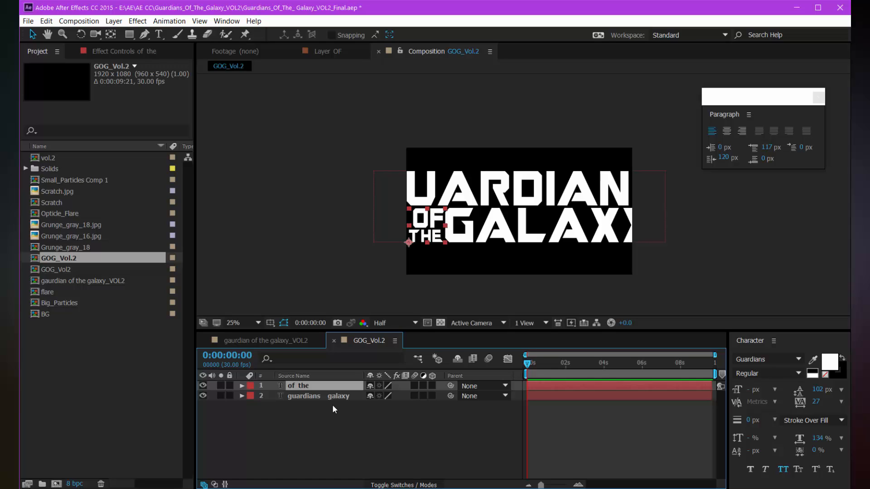
left_click(334, 406)
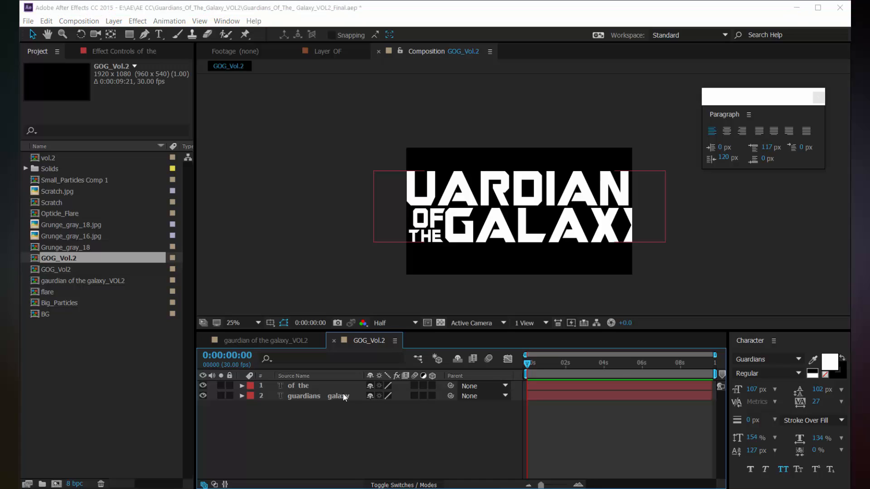
Step: Create a 1920 × 1080 solid named E3D and apply the Element effect to it
key("ctrl+y")
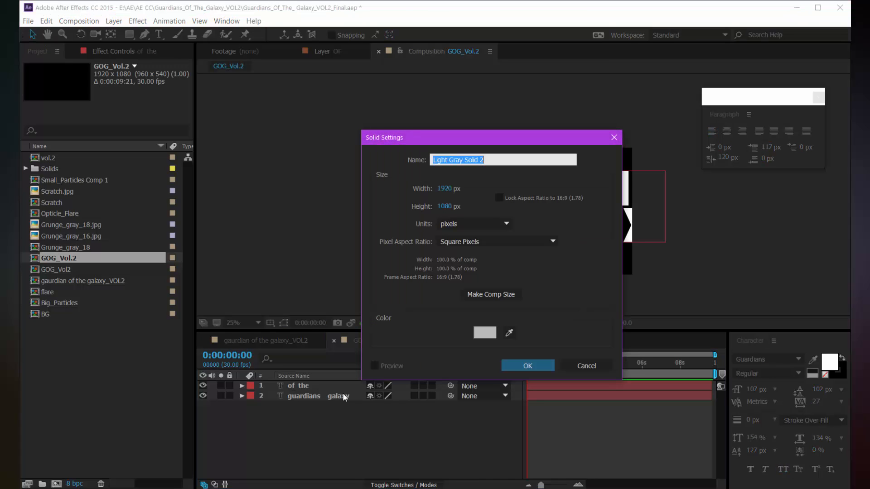
type("E3D")
key("Return")
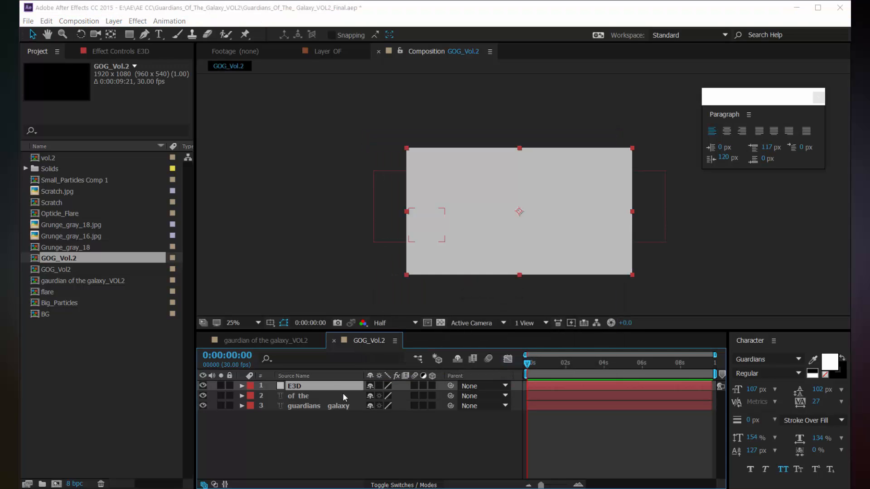
key("ctrl+space")
type("elem")
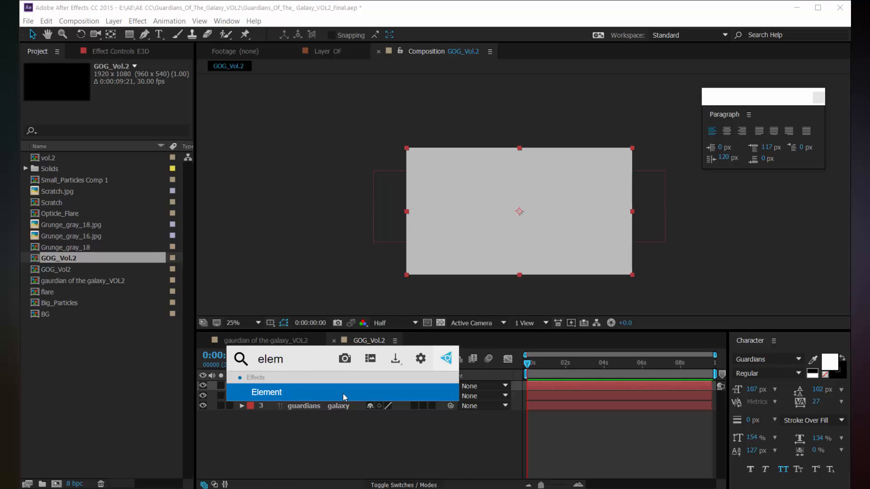
key("Return")
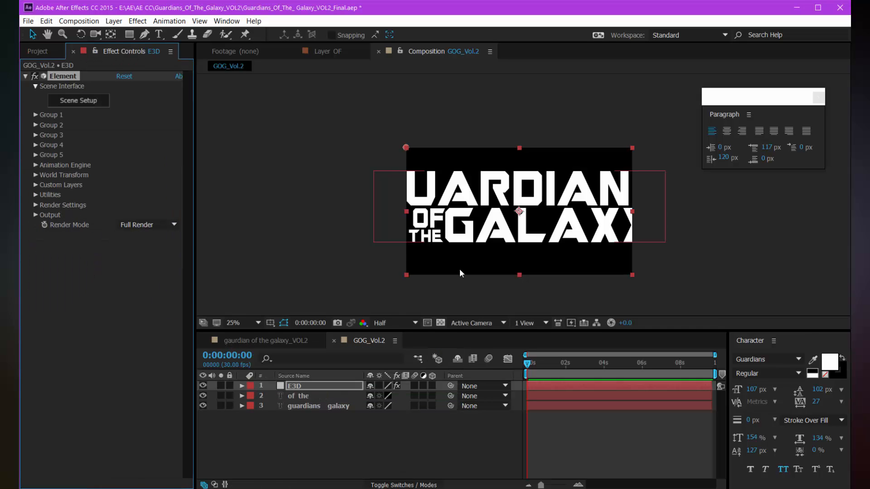
Step: Assign the "guardians galaxy" text to Path Layer 1 and the "of the" text to Path Layer 2 as custom text in the Element effect
left_click(36, 185)
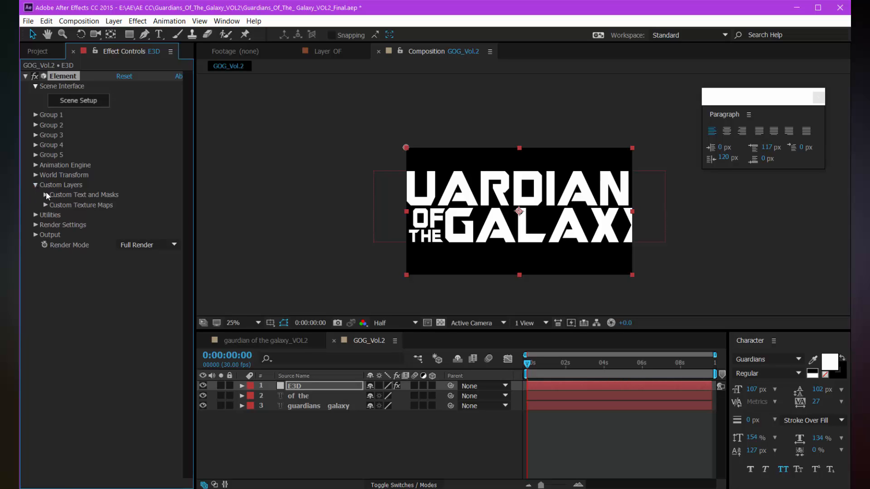
left_click(46, 195)
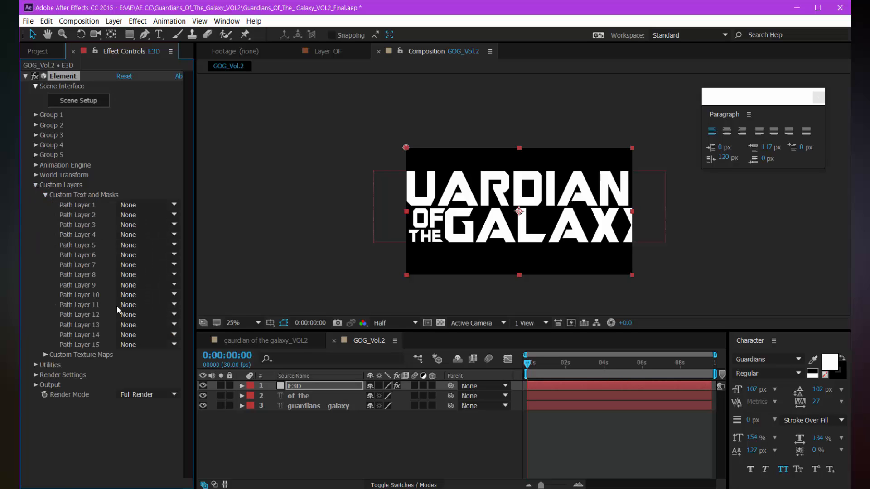
left_click(142, 206)
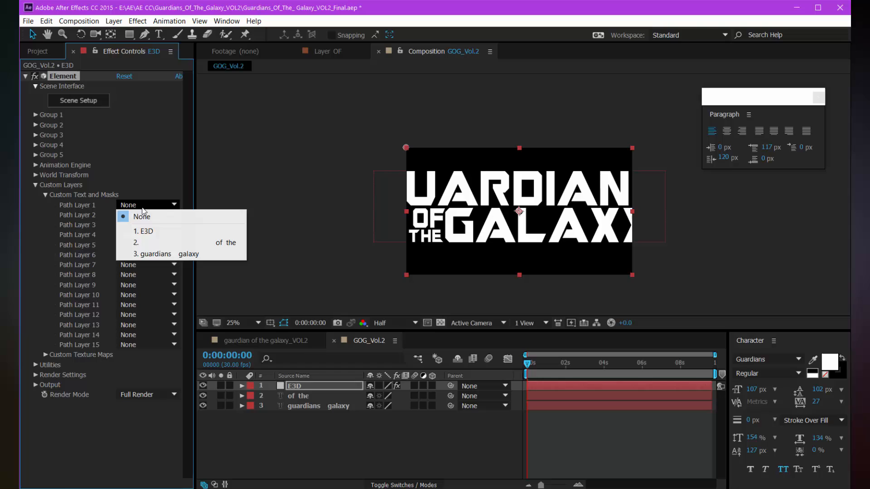
left_click(156, 254)
left_click(145, 215)
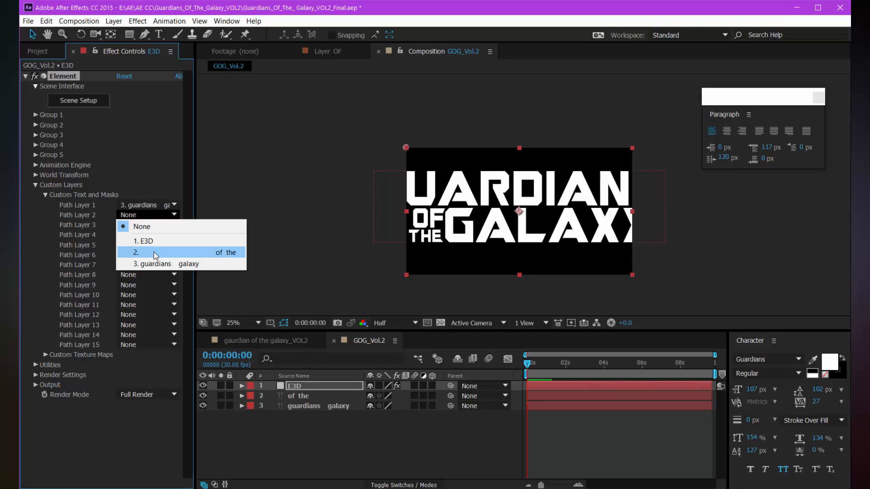
left_click(154, 252)
left_click(46, 194)
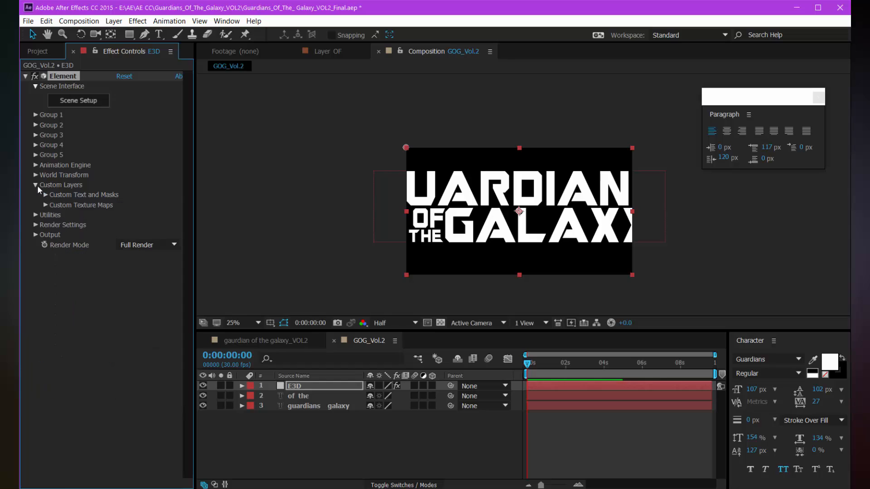
left_click(36, 185)
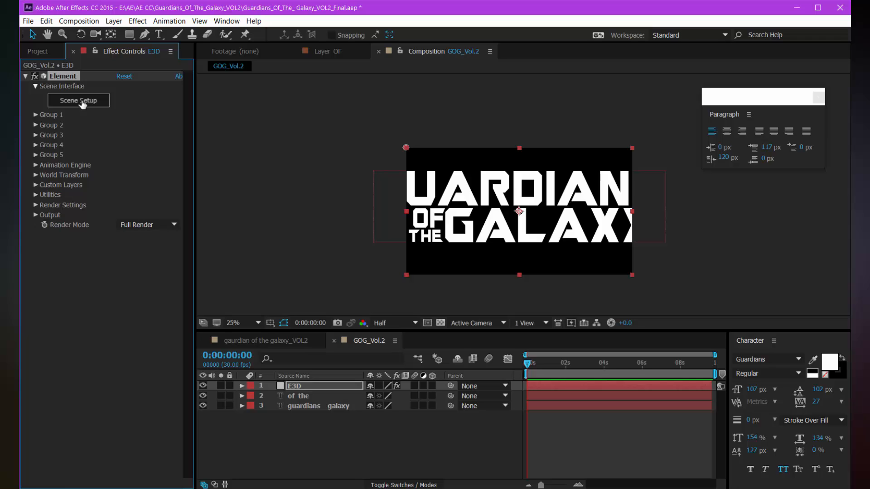
Step: Extrude the GUARDIANS GALAXY text into a 3D model in Element's Scene Setup
left_click(79, 100)
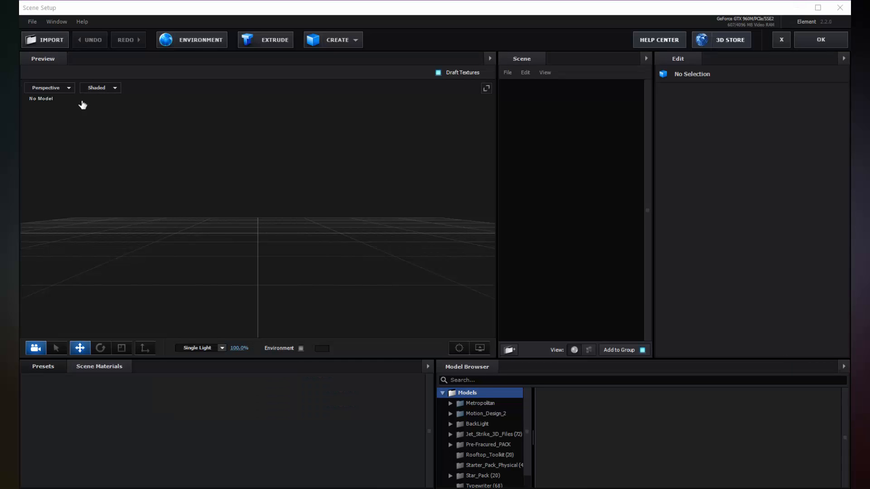
left_click(270, 39)
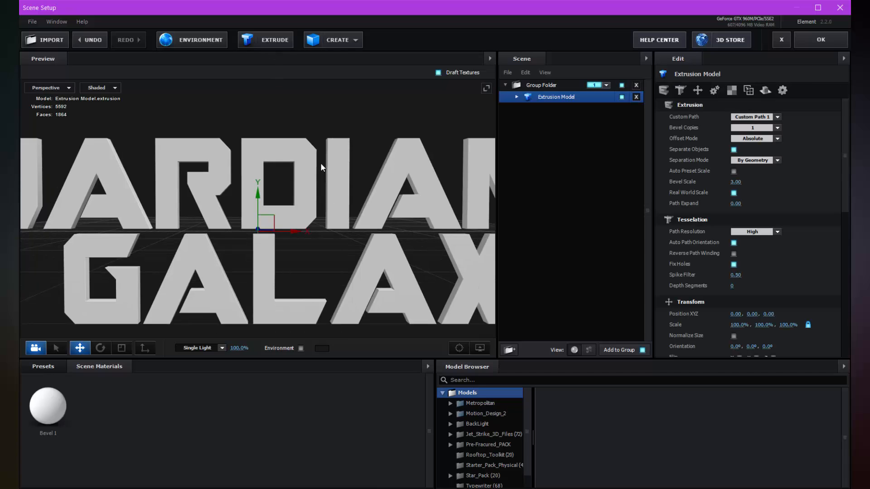
scroll(321, 167, "down", 4)
left_click_drag(395, 240, 375, 245)
scroll(242, 232, "up", 3)
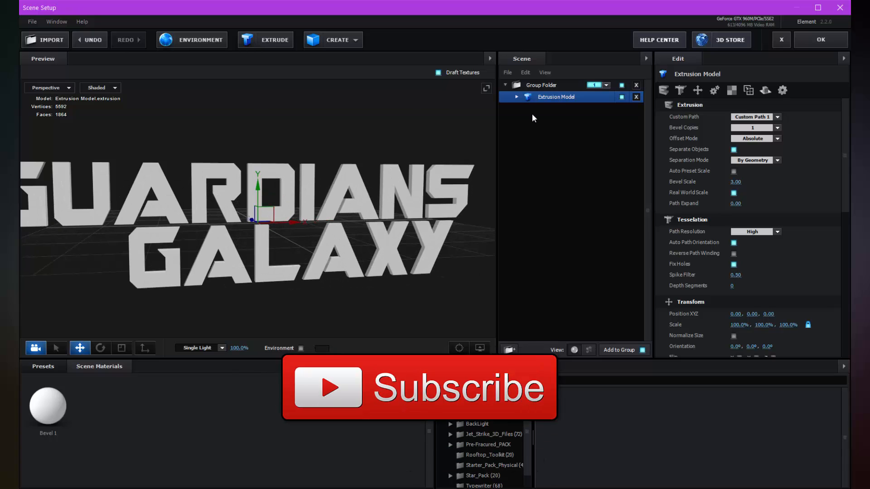
Step: Rename the extrusion model in the group folder as GOG
right_click(553, 97)
left_click(585, 167)
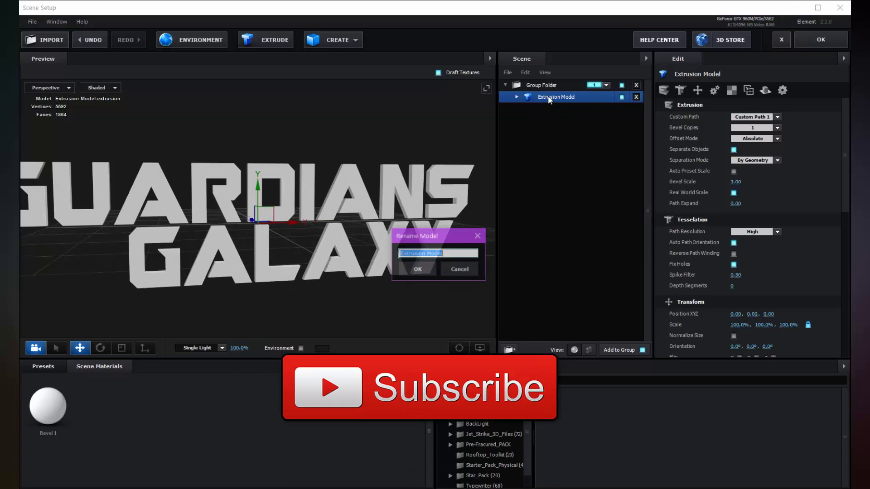
type("GOG")
key("Return")
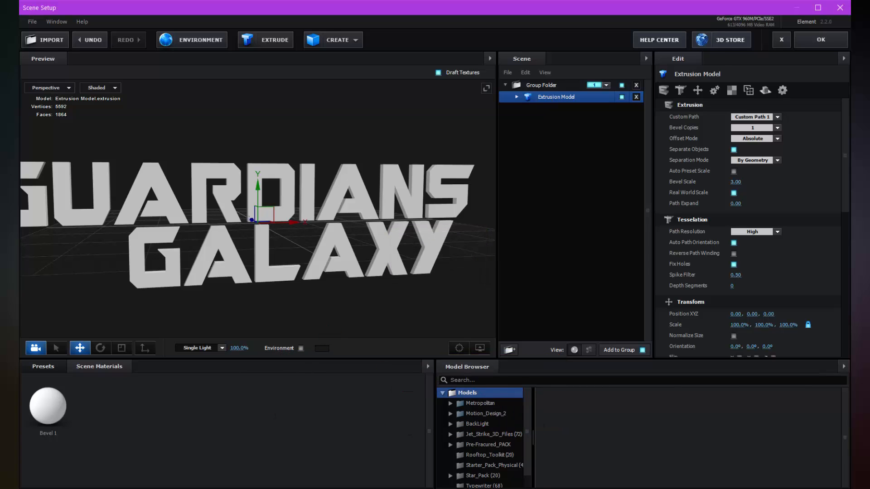
Step: Duplicate the GOG model with Duplicate All and set the copy's custom path to Custom Path 2
right_click(550, 97)
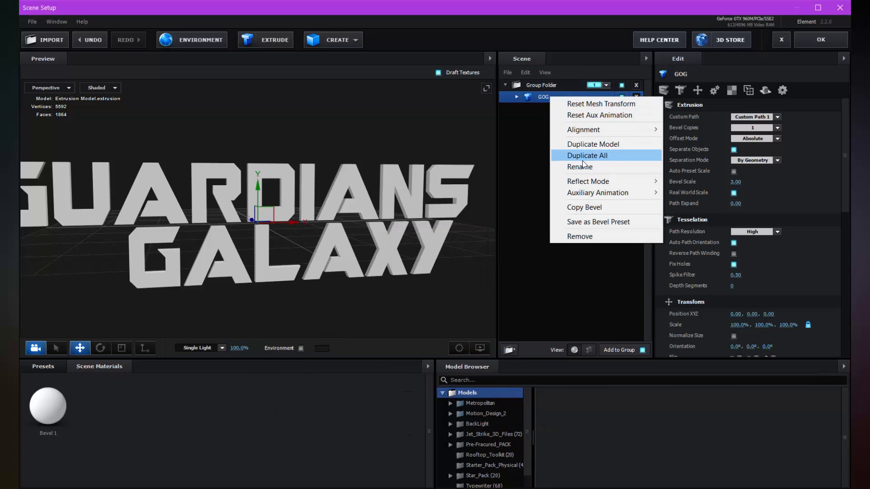
left_click(586, 155)
left_click(553, 110)
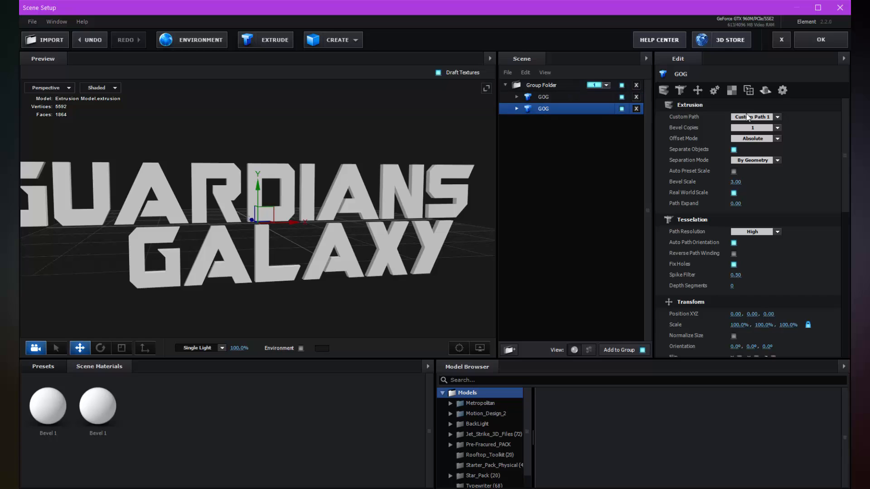
left_click(769, 118)
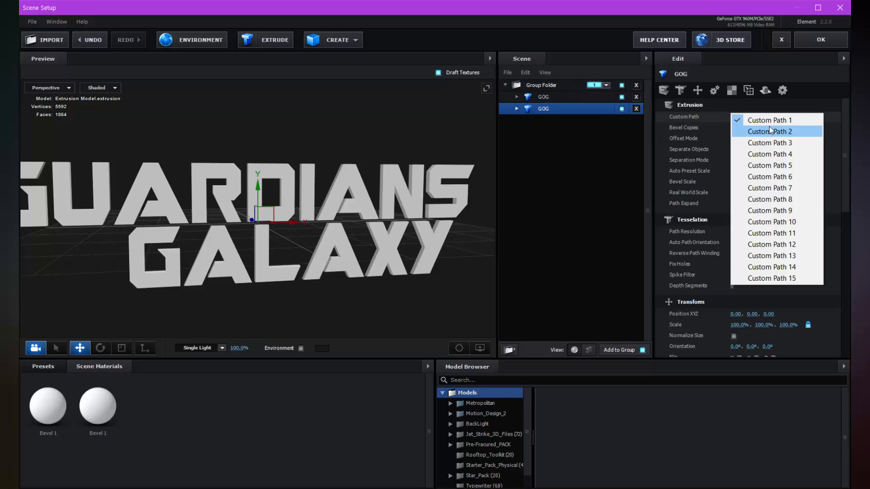
left_click(770, 131)
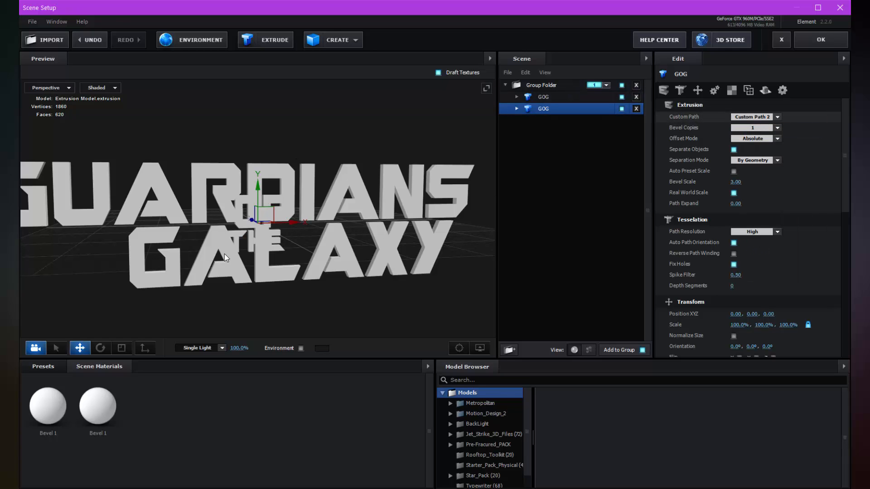
Step: Move the OF THE model beside the G of GALAXY, to about X -3.16 and Y -0.64, and rename it OF_THE
left_click_drag(270, 232, 258, 200)
scroll(176, 228, "up", 3)
left_click_drag(160, 207, 161, 195)
scroll(228, 234, "up", 2)
left_click_drag(229, 234, 218, 213)
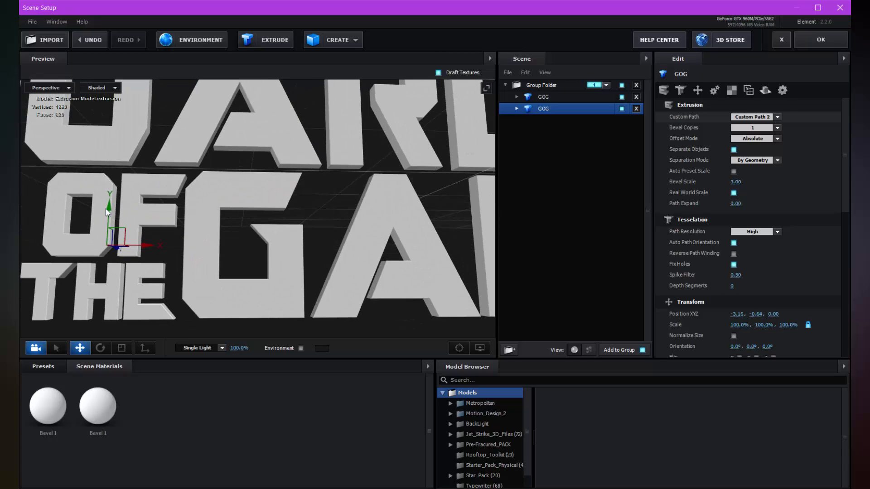
left_click_drag(339, 267, 240, 258)
left_click_drag(148, 195, 371, 138)
left_click_drag(219, 162, 219, 164)
left_click_drag(303, 172, 297, 173)
scroll(298, 172, "down", 5)
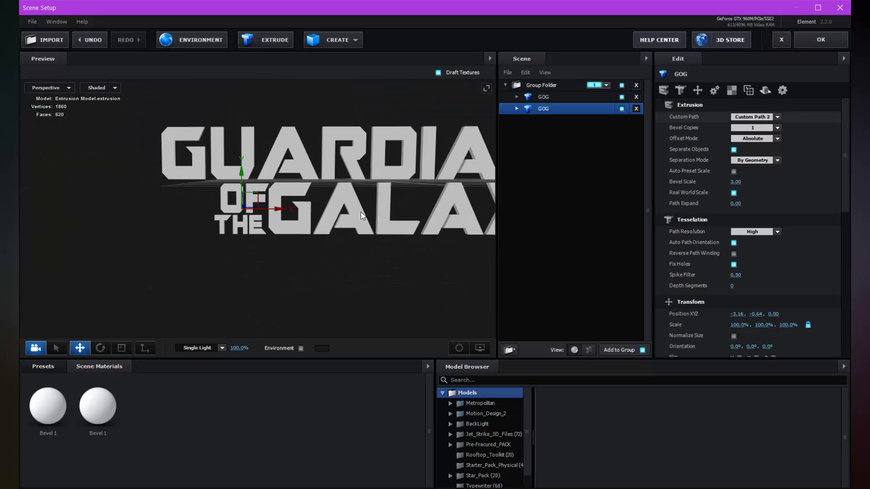
left_click_drag(361, 211, 333, 209)
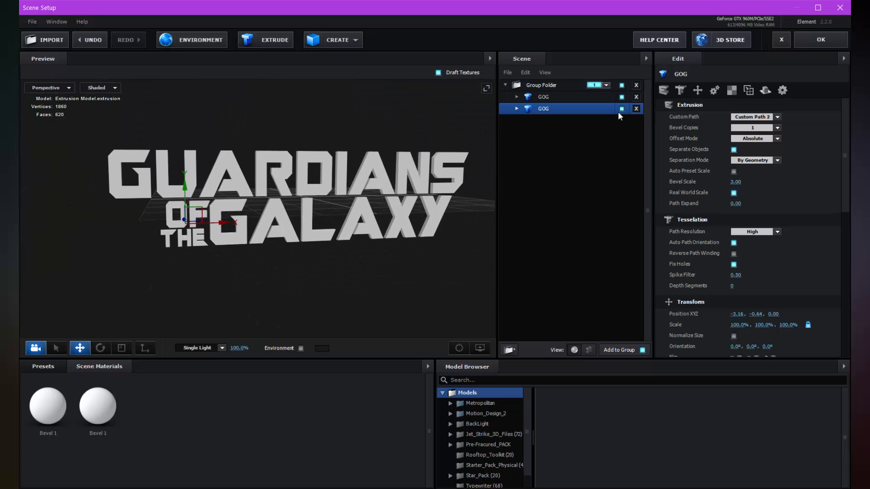
double_click(555, 110)
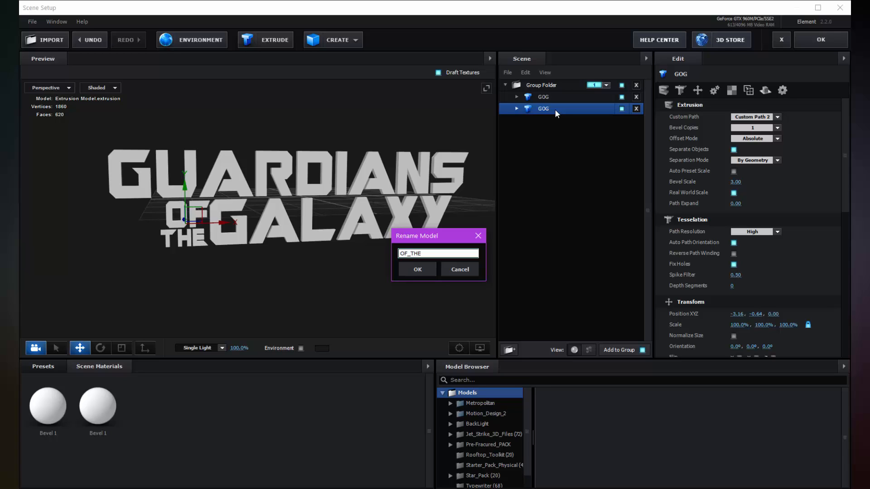
key("Return")
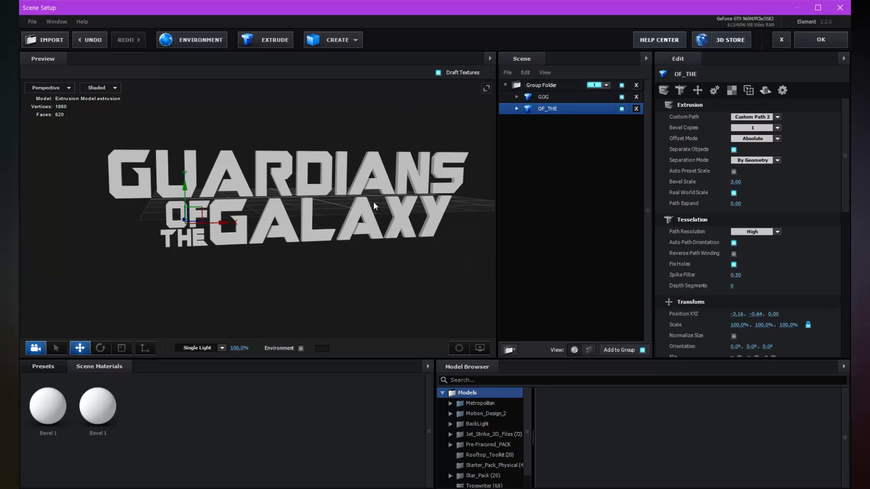
Step: List the individual paths of the OF_THE model, try moving the whole model upward, and undo the move
scroll(375, 205, "up", 5)
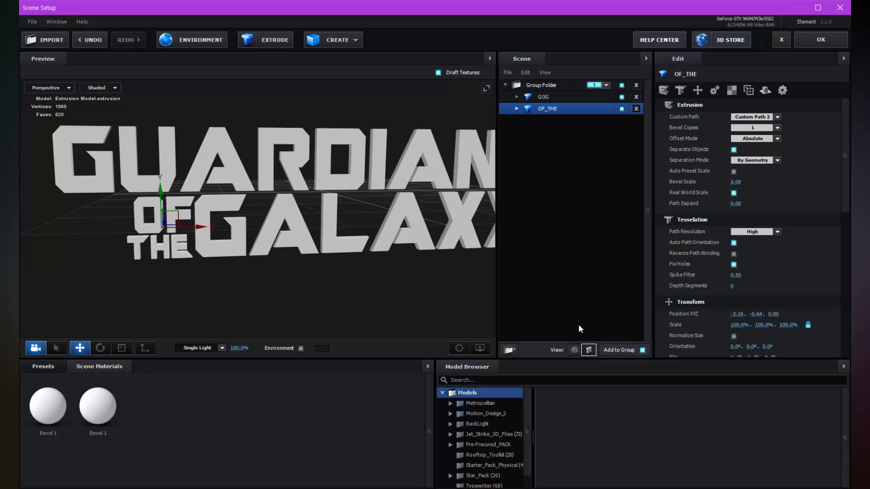
scroll(462, 310, "up", 2)
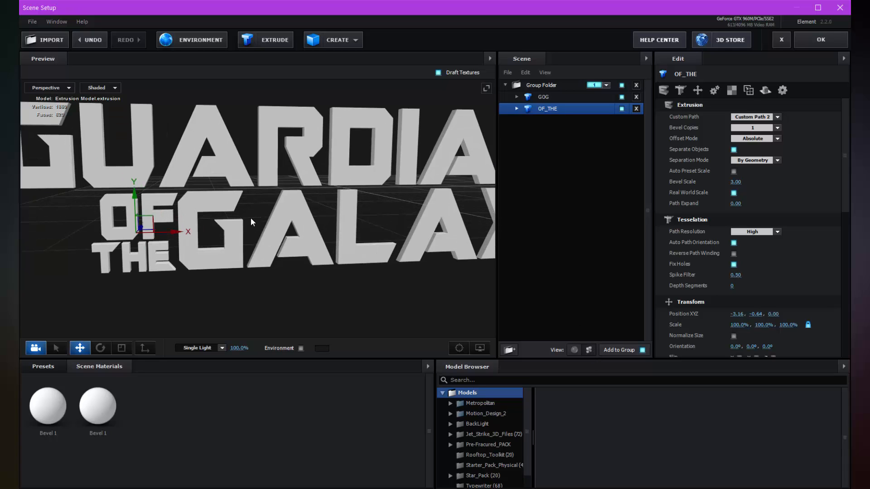
scroll(286, 216, "down", 3)
scroll(163, 212, "up", 3)
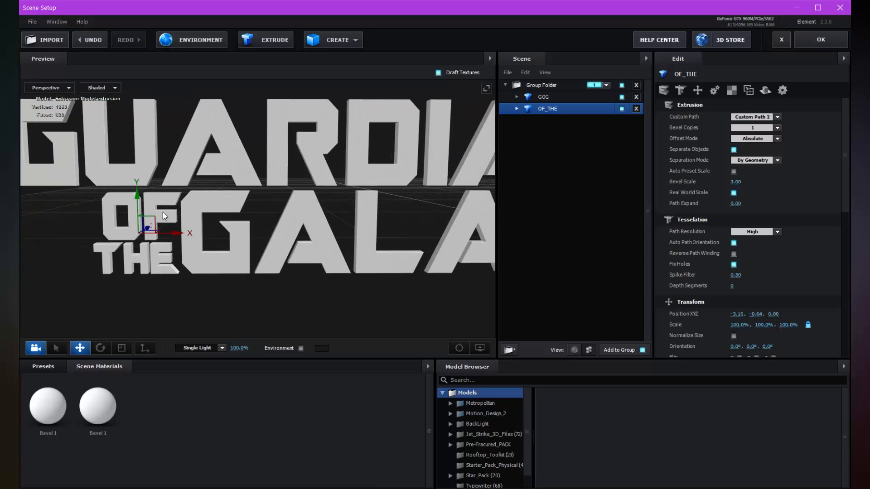
left_click(164, 204)
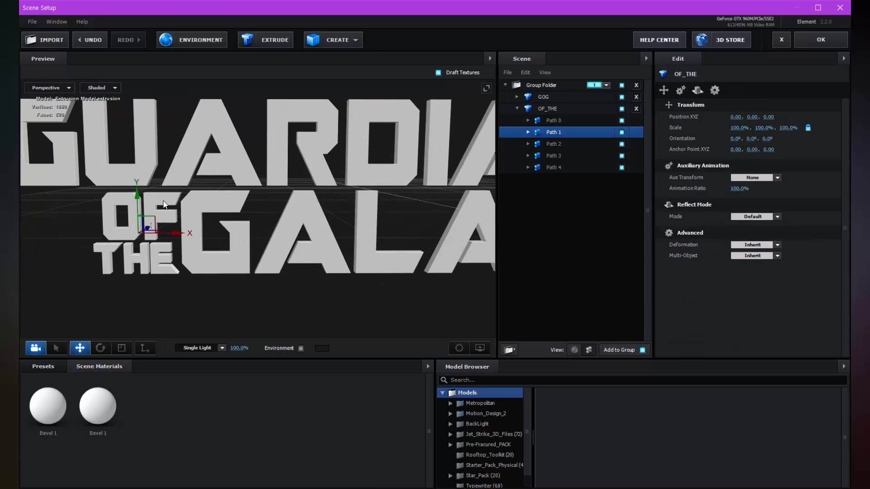
left_click(156, 193)
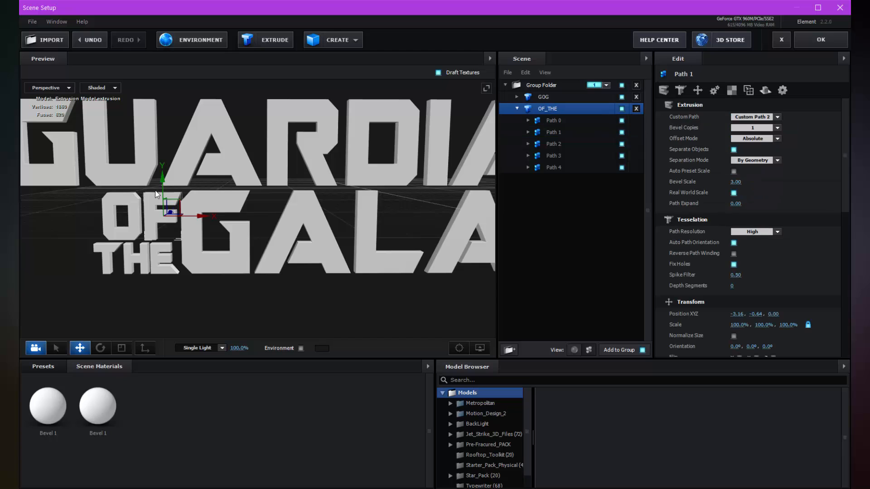
left_click_drag(134, 197, 144, 158)
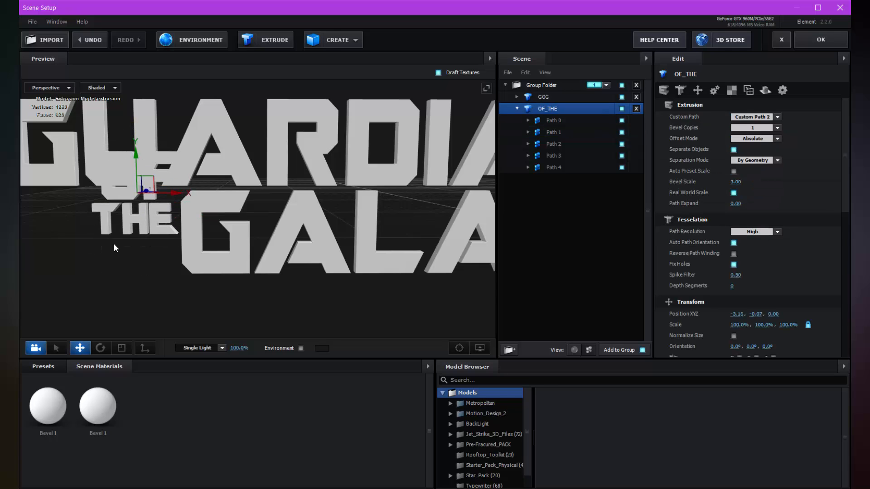
key("ctrl+z")
Step: Select the letters O and F (Path 0 and Path 1) together and try moving them upward
scroll(197, 235, "up", 2)
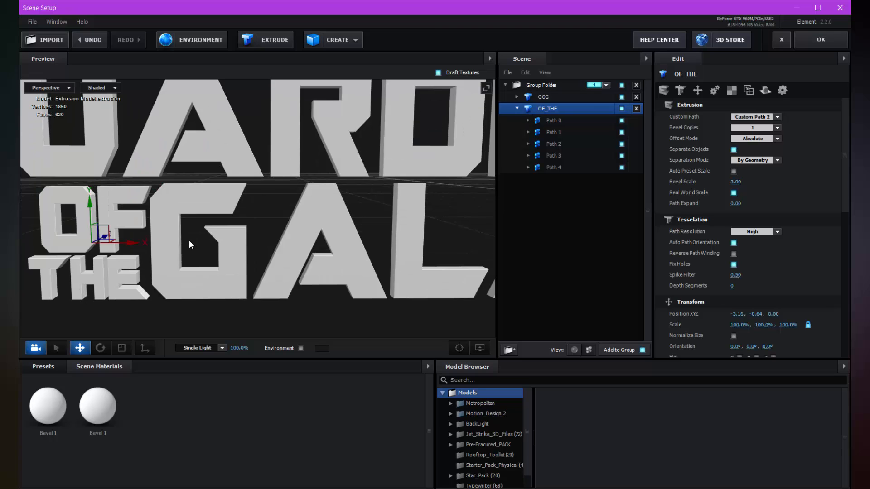
left_click_drag(190, 241, 335, 197)
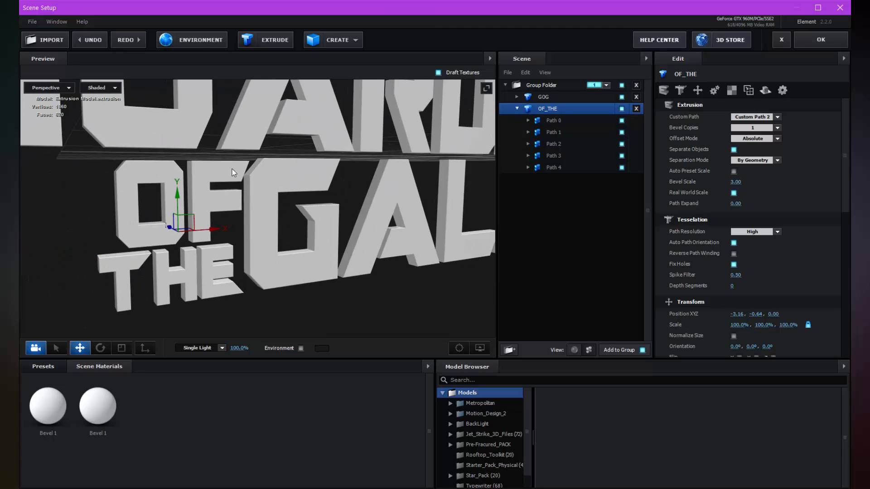
left_click(227, 171)
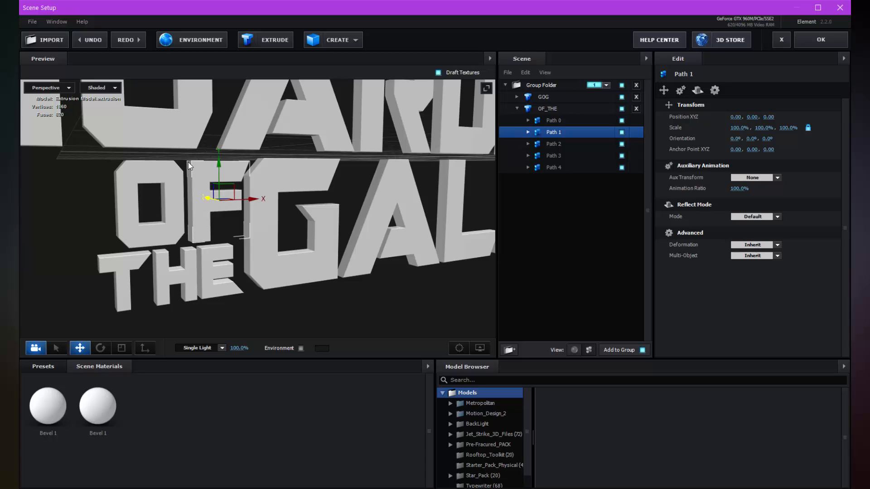
left_click(156, 172, "shift")
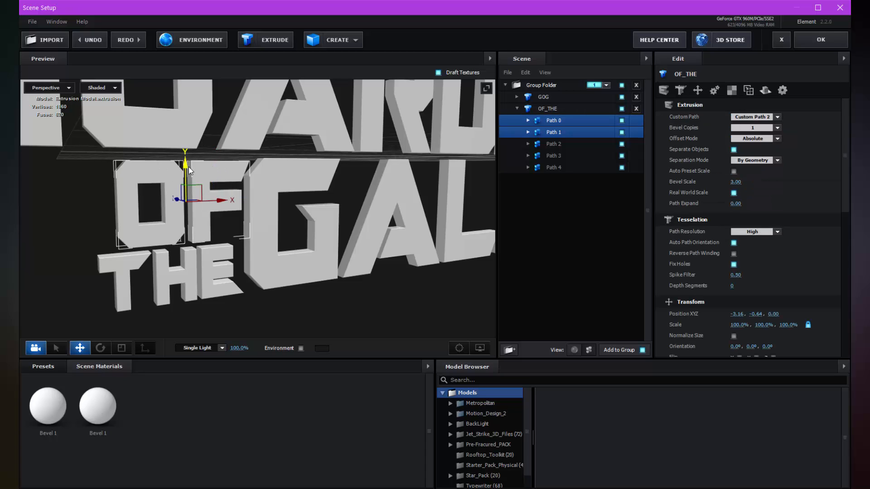
mouse_move(186, 165)
left_mouse_down()
mouse_move(189, 129)
mouse_move(187, 169)
mouse_move(189, 138)
mouse_move(189, 155)
left_mouse_up()
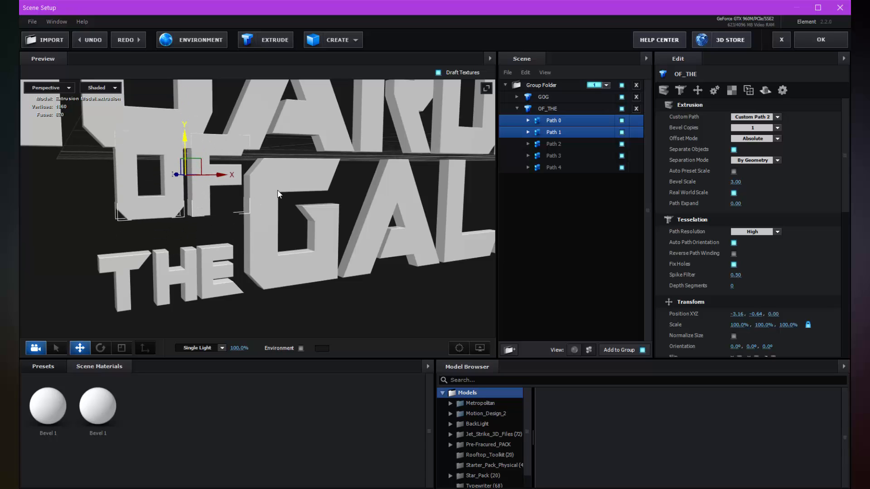
scroll(279, 195, "down", 5)
left_click_drag(303, 190, 292, 190)
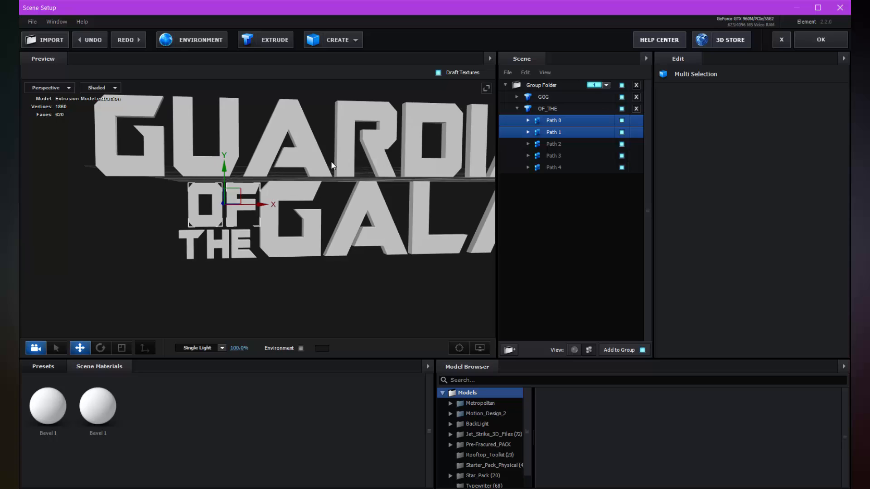
left_click_drag(331, 161, 274, 158)
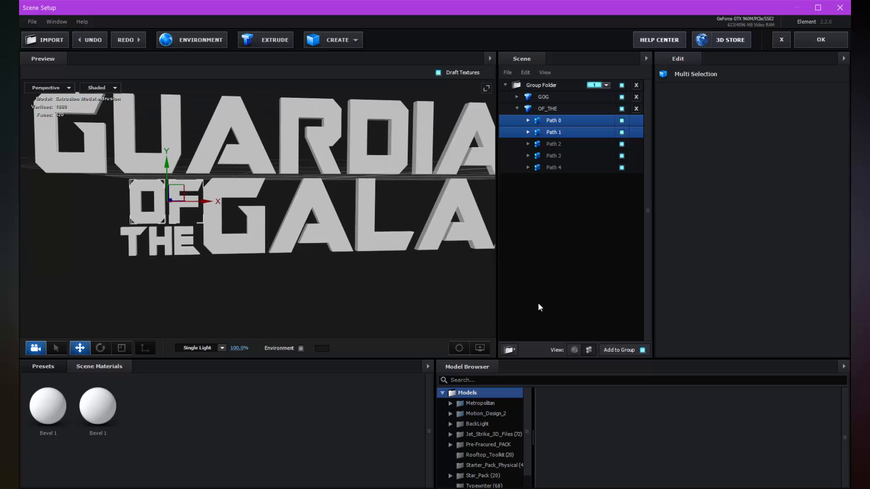
Step: Switch the scene list from individual paths back to the materials view
left_click(573, 349)
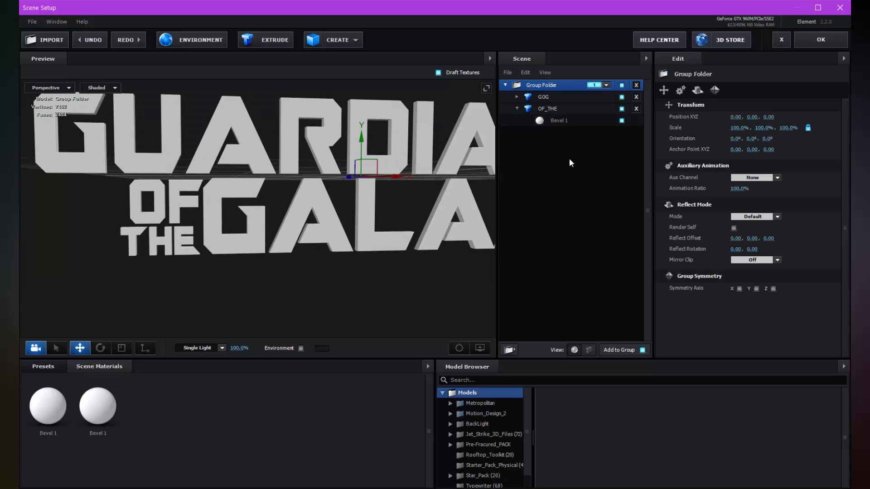
left_click_drag(227, 167, 135, 160)
scroll(229, 202, "down", 2)
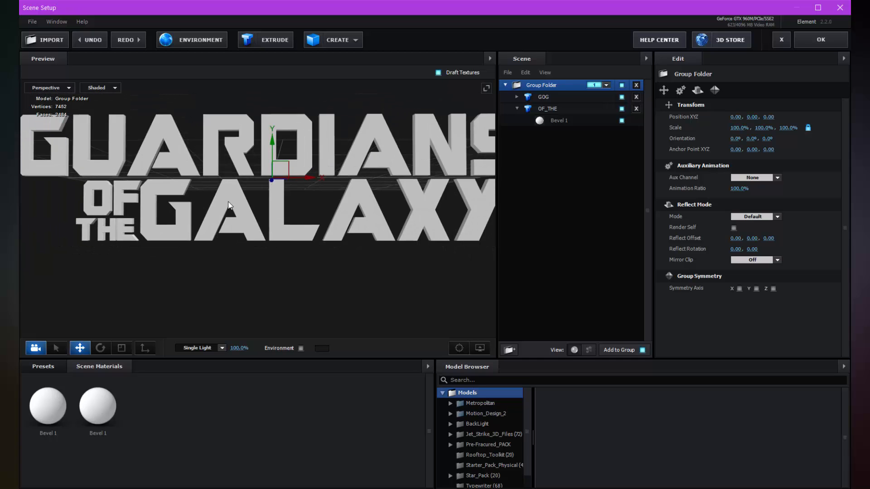
Step: Enable the bevel outline on the GOG model's Bevel 1
left_click_drag(229, 202, 243, 211)
left_click(517, 97)
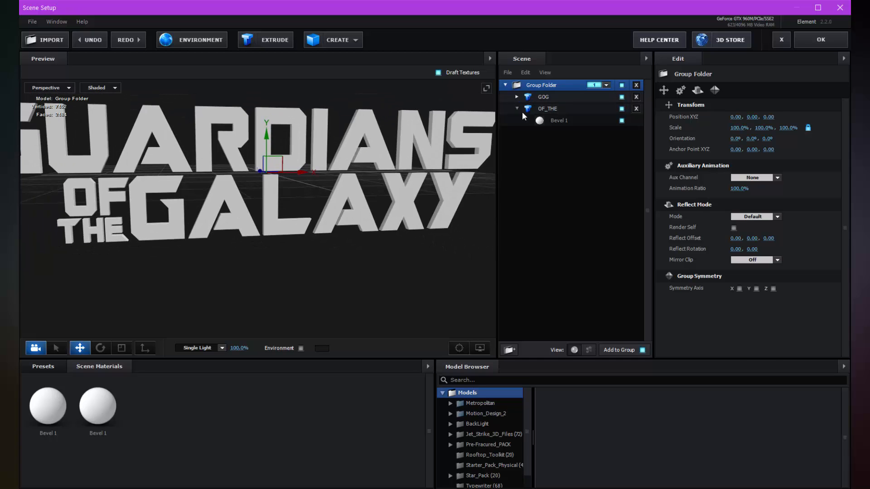
left_click(565, 109)
scroll(249, 210, "up", 4)
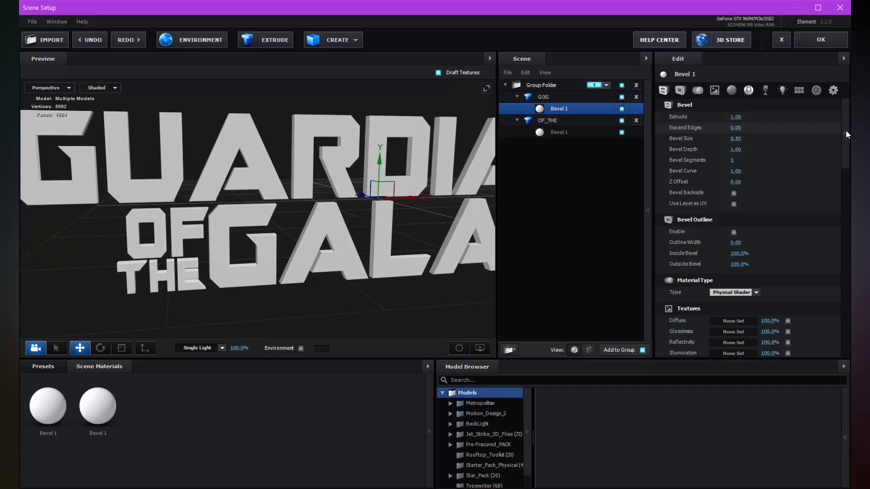
left_click_drag(846, 131, 843, 152)
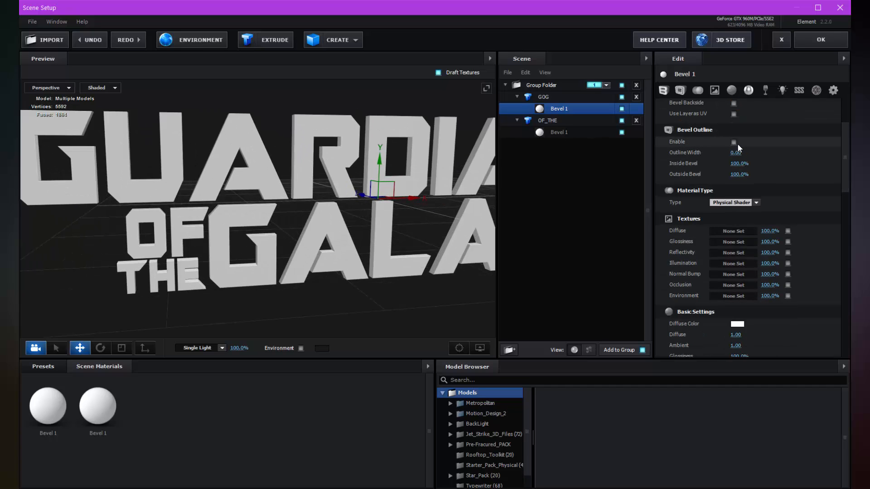
left_click(734, 142)
Step: Reduce the bevel size of the GOG model's Bevel 1 to 0.39
left_click_drag(230, 159, 329, 181)
scroll(204, 157, "up", 3)
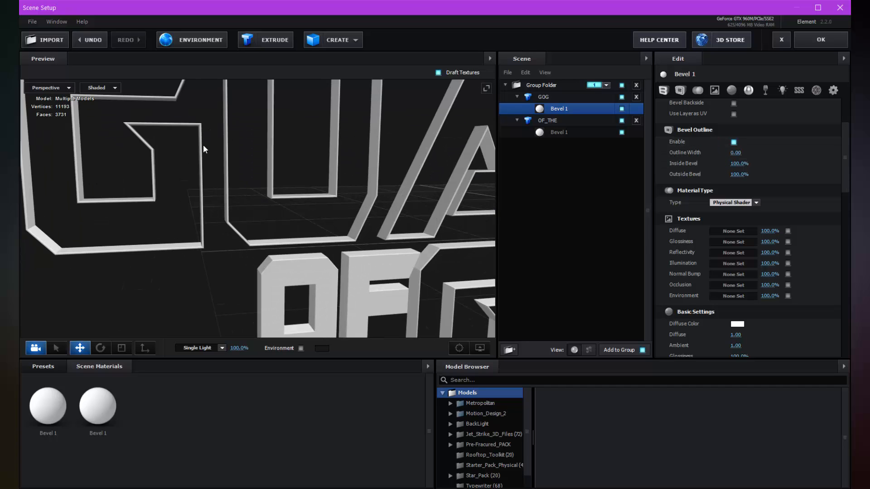
left_click_drag(203, 145, 222, 153)
scroll(222, 154, "up", 2)
scroll(292, 178, "up", 6)
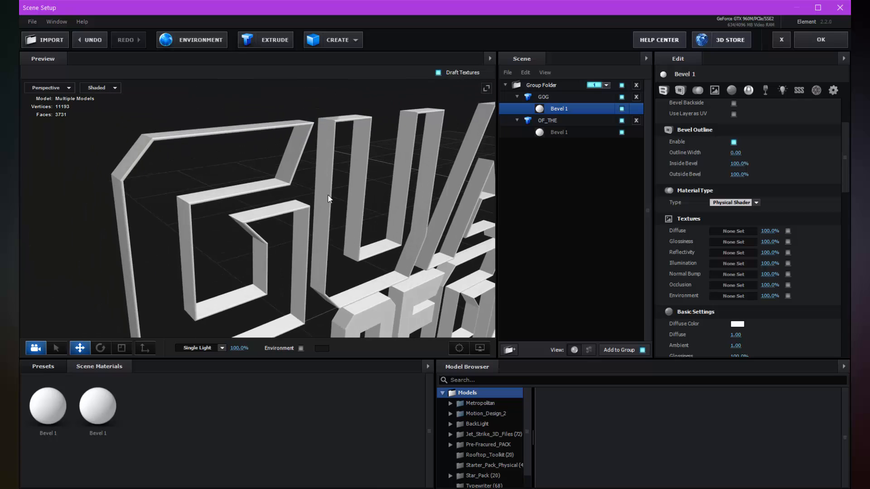
left_click_drag(288, 180, 318, 204)
scroll(748, 175, "up", 1)
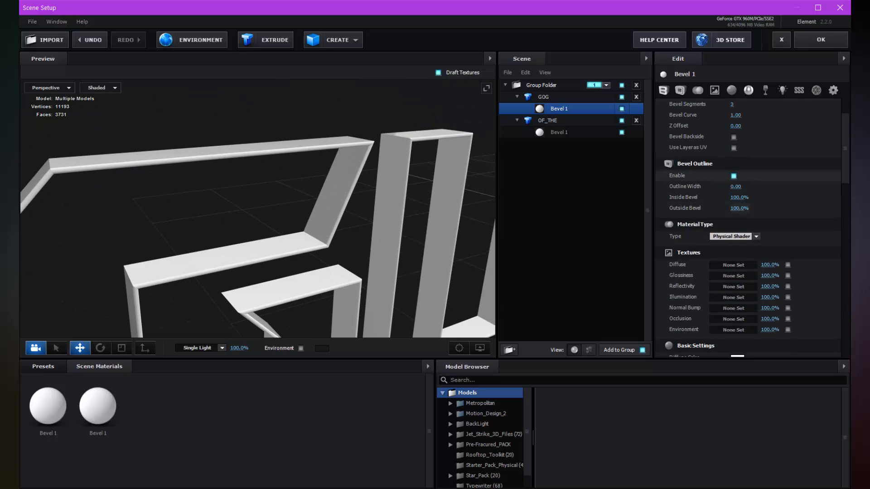
left_click_drag(843, 169, 845, 157)
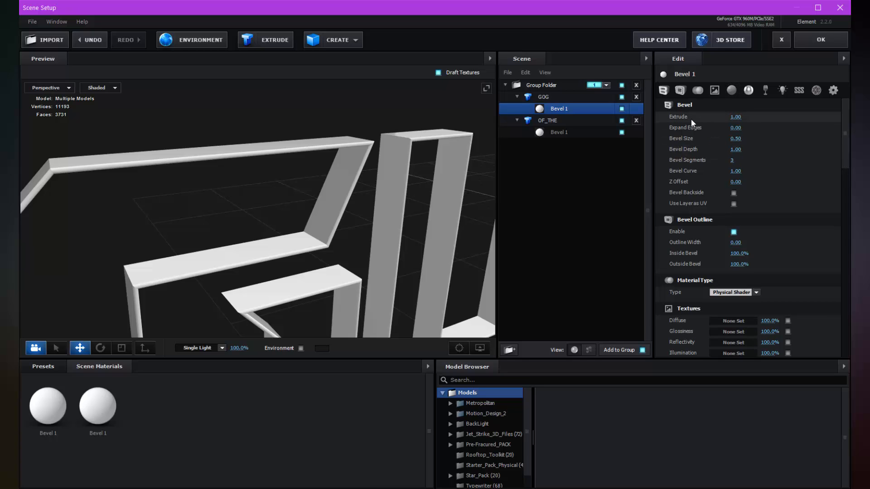
left_click_drag(735, 128, 741, 132)
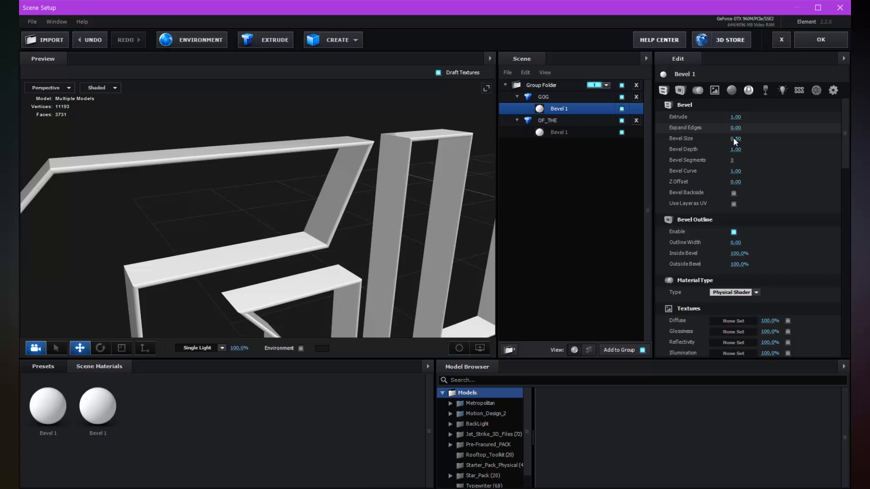
mouse_move(738, 139)
left_mouse_down()
mouse_move(776, 138)
mouse_move(738, 142)
left_mouse_up()
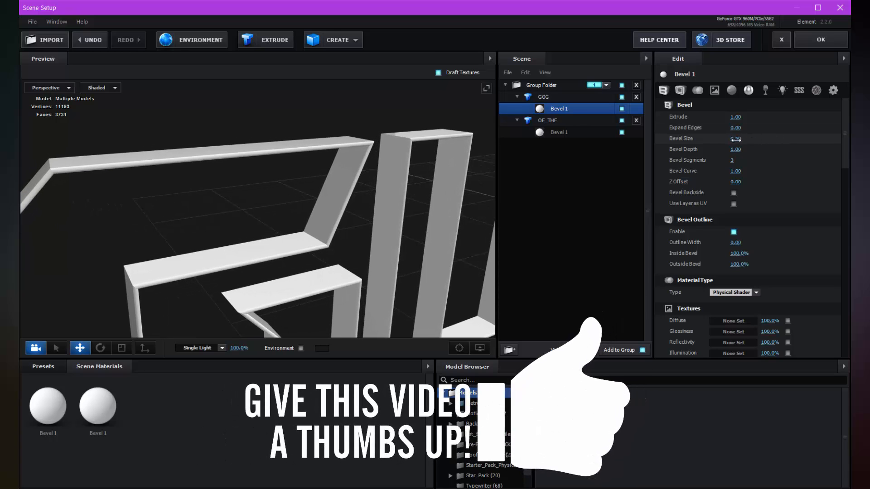
left_click_drag(736, 140, 739, 148)
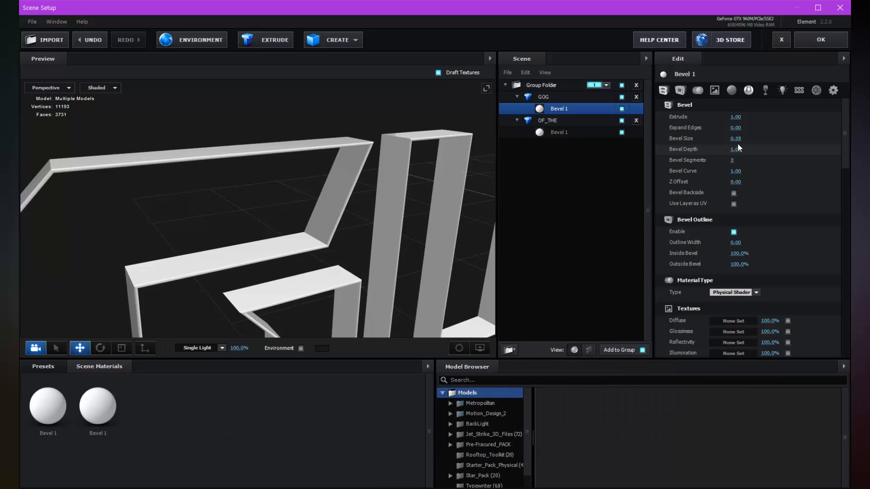
left_click(738, 140)
type(".4")
key("Return")
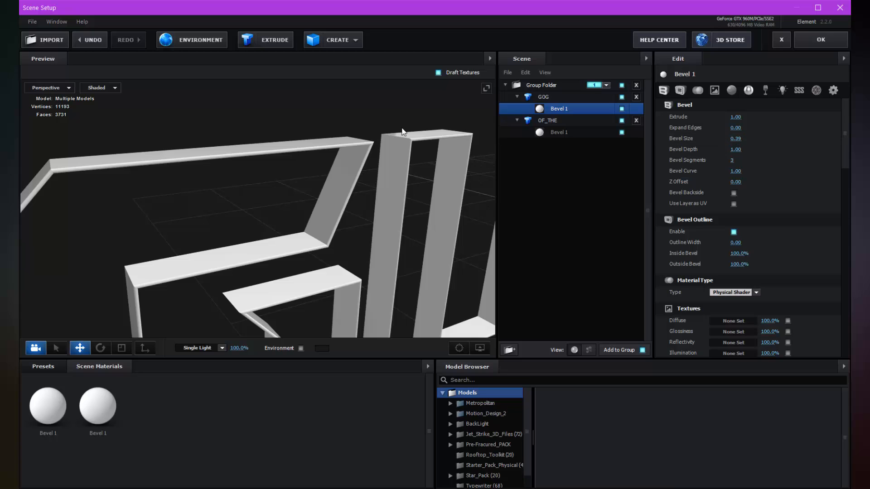
Step: Try lowering the outline's Inside Bevel on GOG's Bevel 1, undo that, and raise its Outside Bevel to 243%
scroll(403, 132, "up", 4)
scroll(403, 135, "down", 1)
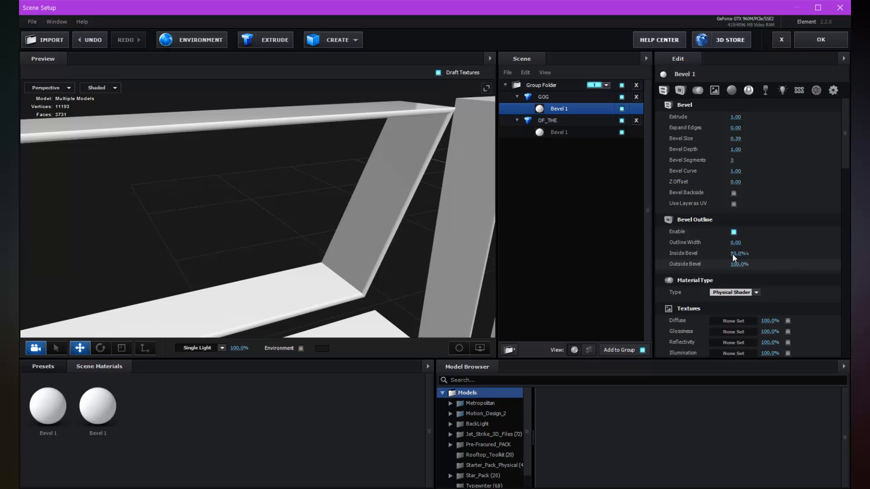
key("ctrl+z")
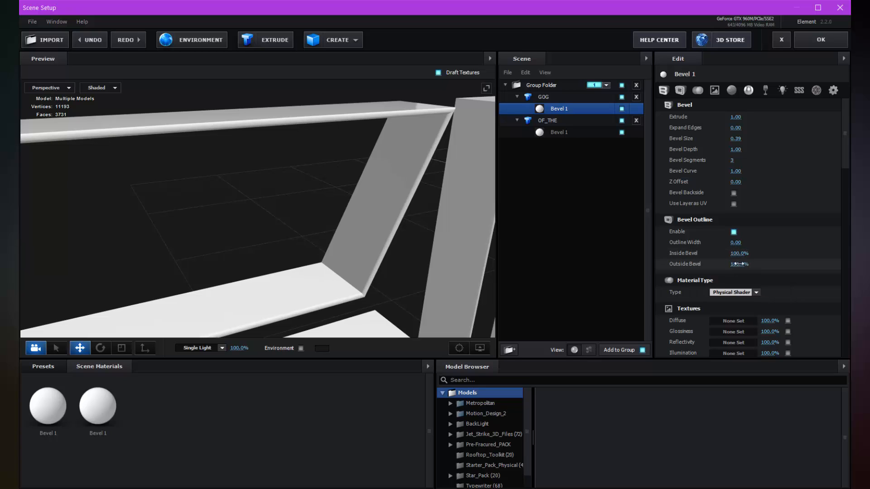
left_click_drag(738, 264, 805, 268)
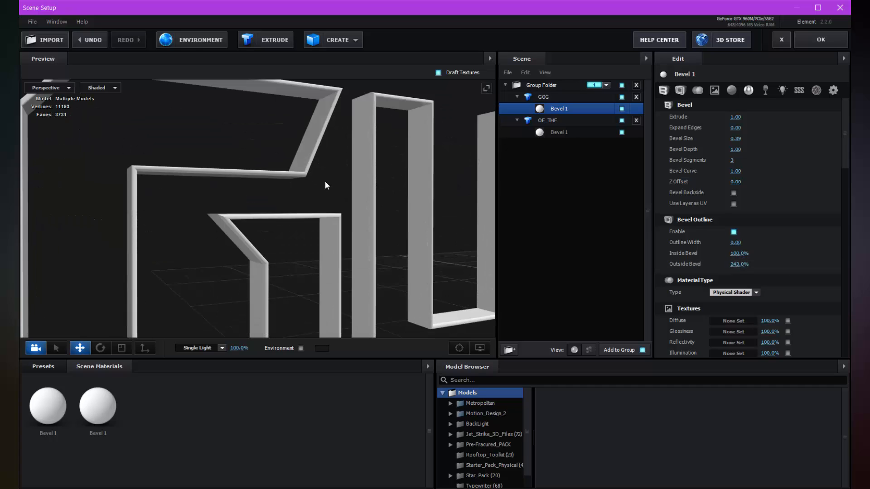
Step: Set the GOG model's bevel copies to 2
left_click(561, 98)
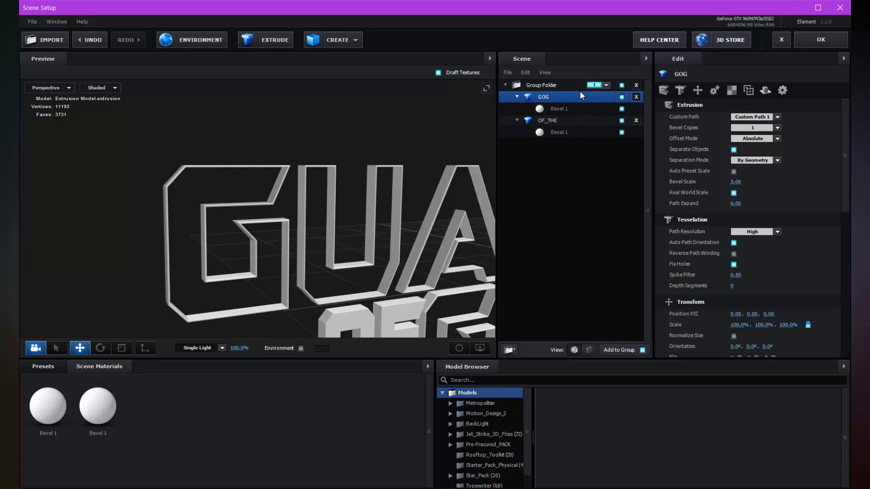
left_click(753, 128)
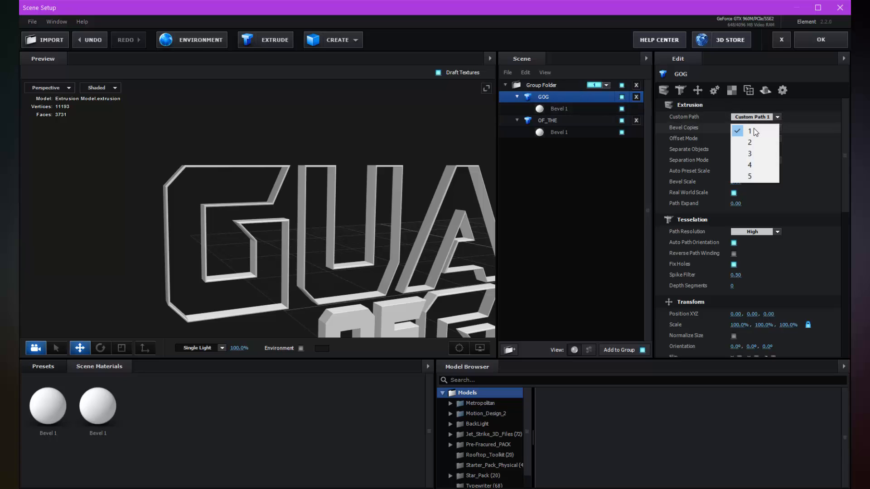
left_click(753, 142)
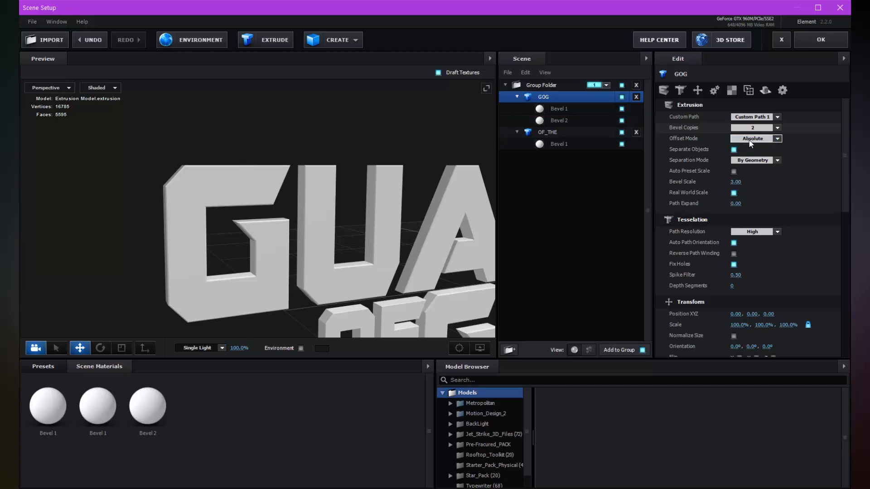
Step: Shrink the face of GOG's Bevel 2 inside the outline by setting Expand Edges to -0.56
left_click(569, 120)
left_click(570, 119)
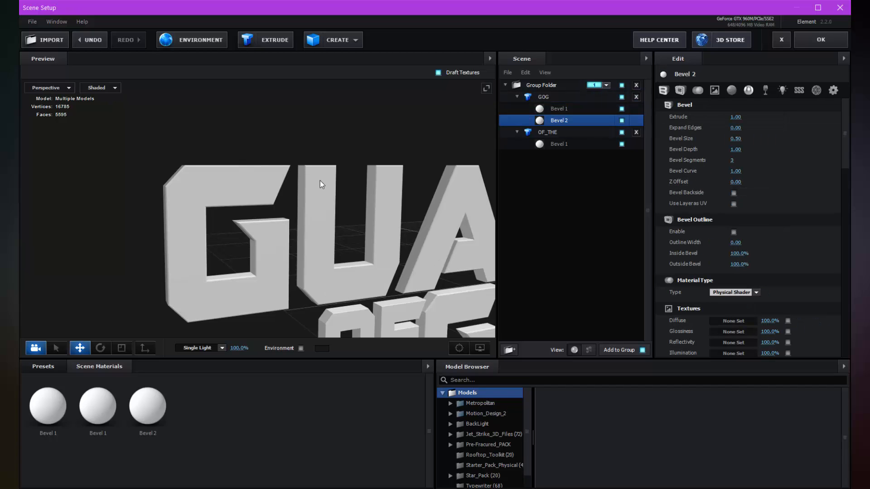
scroll(320, 180, "up", 5)
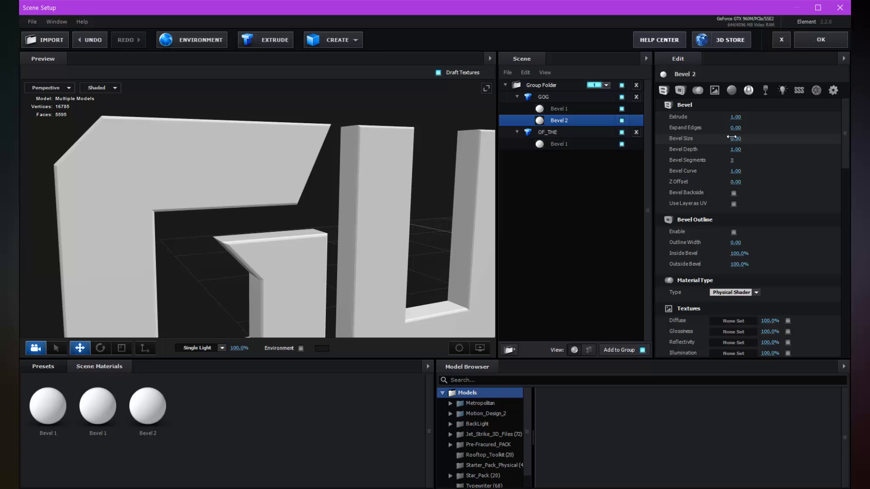
left_click_drag(724, 129, 583, 143)
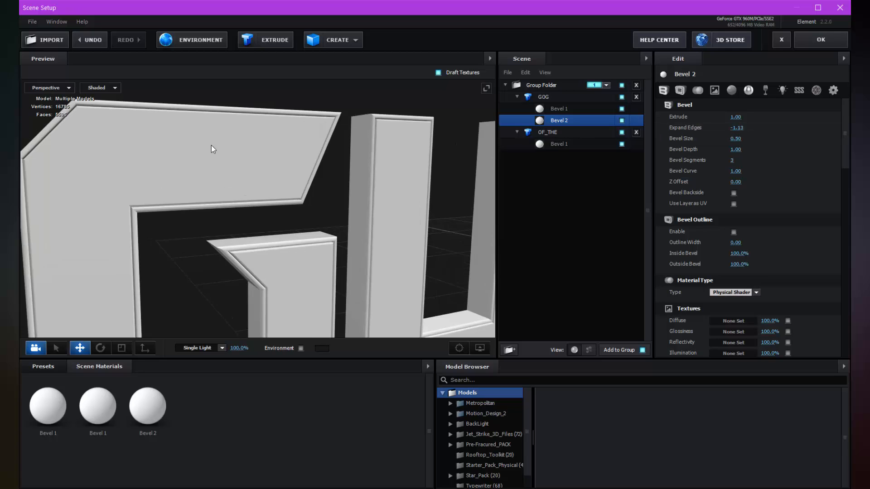
scroll(241, 153, "up", 5)
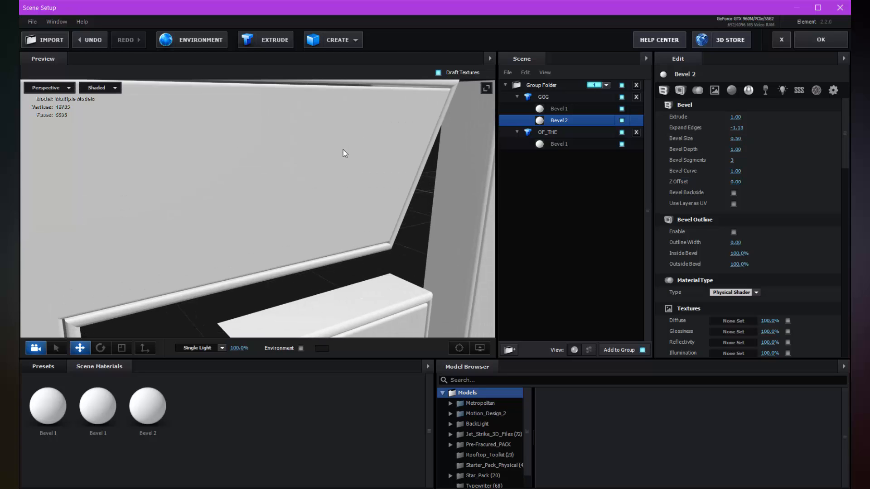
left_click_drag(738, 128, 749, 128)
Step: Enable the bevel outline on the OF_THE model's Bevel 1
scroll(310, 138, "down", 3)
mouse_move(310, 138)
left_mouse_down()
mouse_move(306, 118)
mouse_move(307, 127)
left_mouse_up()
scroll(362, 186, "down", 3)
left_click_drag(363, 185, 343, 207)
scroll(418, 213, "up", 3)
left_click_drag(339, 239, 358, 189)
scroll(351, 178, "down", 2)
scroll(331, 157, "up", 4)
left_click(563, 144)
left_click_drag(444, 148, 465, 159)
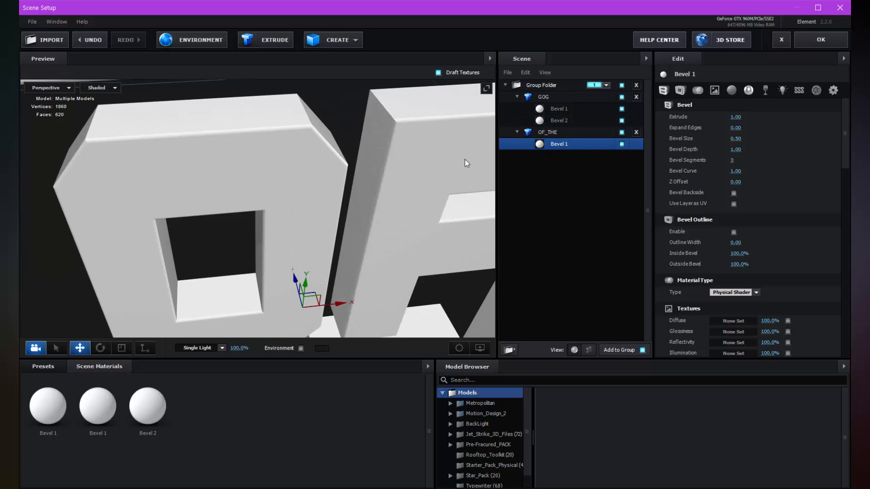
left_click(734, 232)
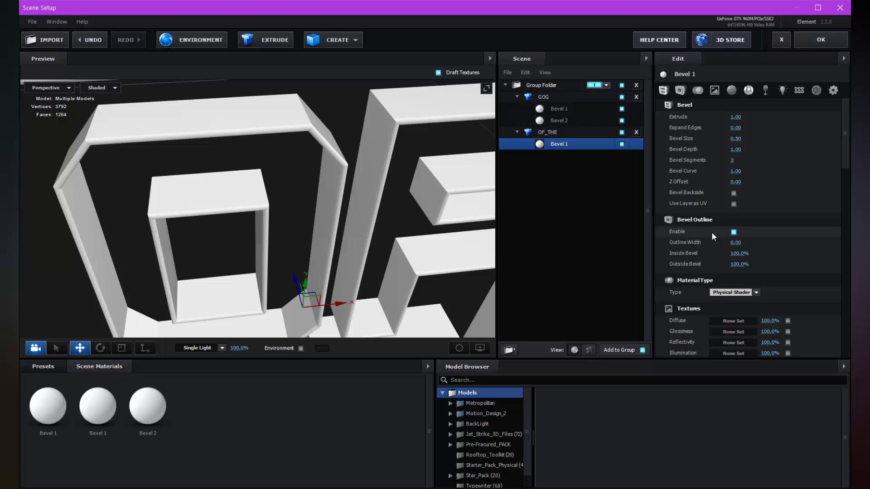
Step: Copy the Bevel settings from GOG's Bevel 1 and paste them onto OF_THE's Bevel 1
left_click(558, 109)
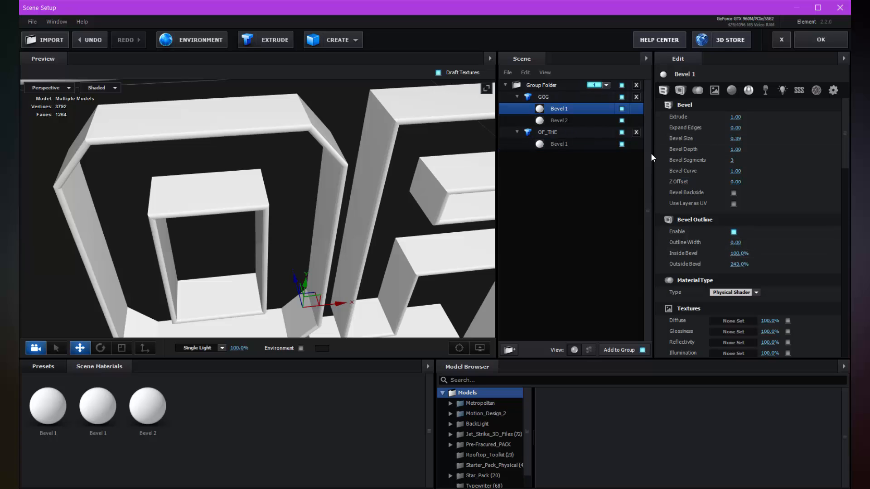
right_click(687, 105)
left_click(712, 127)
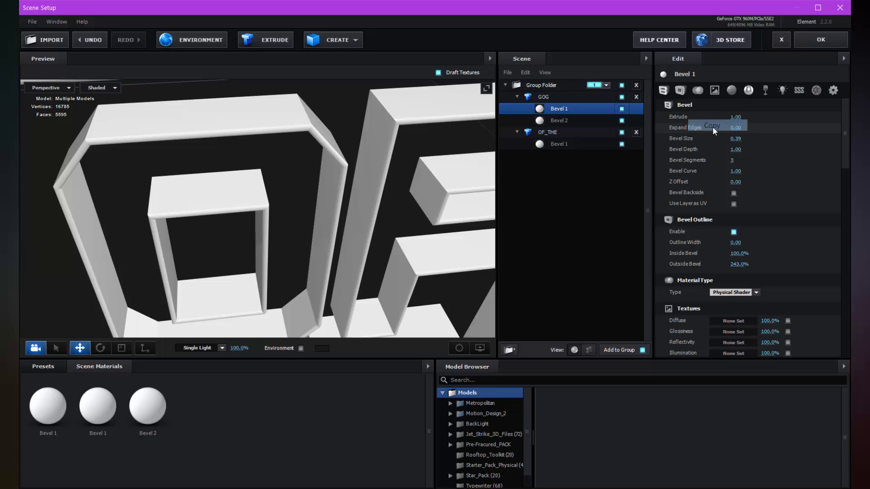
left_click(562, 144)
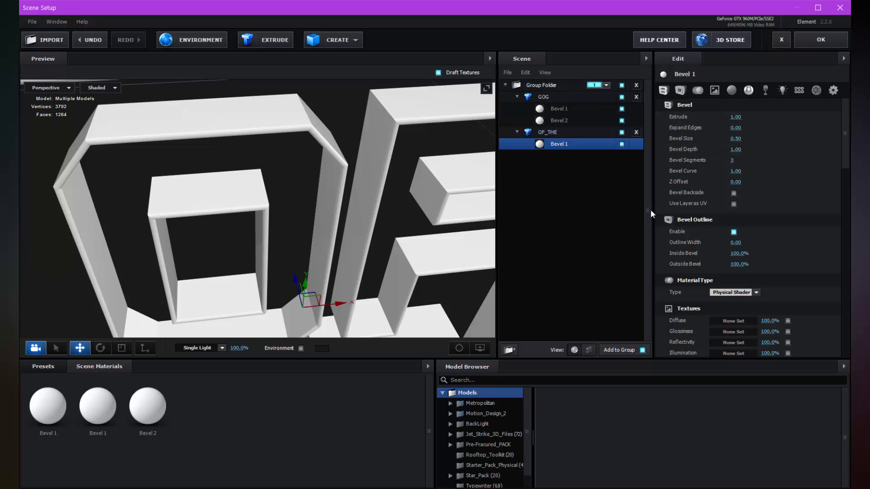
right_click(688, 104)
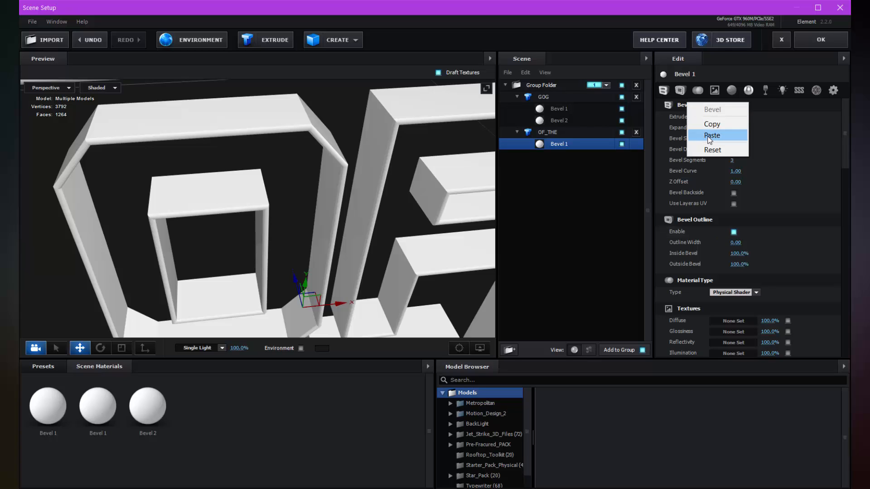
left_click(711, 136)
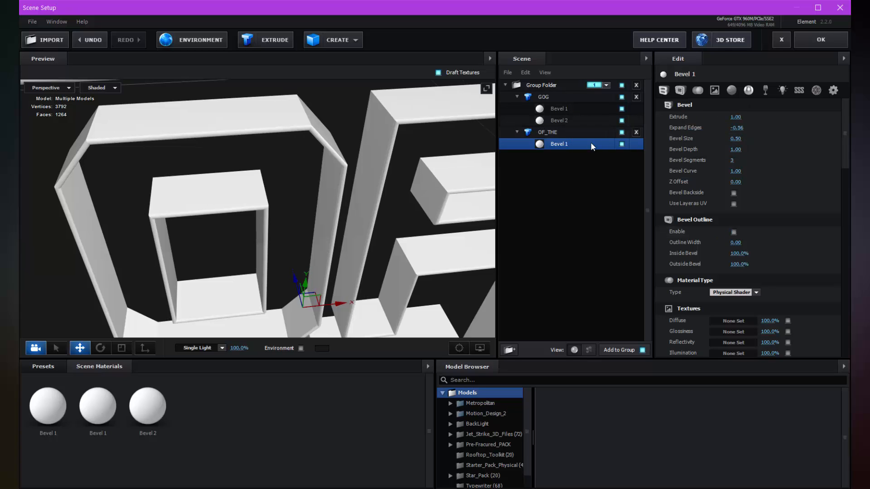
Step: Set the OF_THE model's bevel copies to 2
left_click(589, 120)
right_click(690, 107)
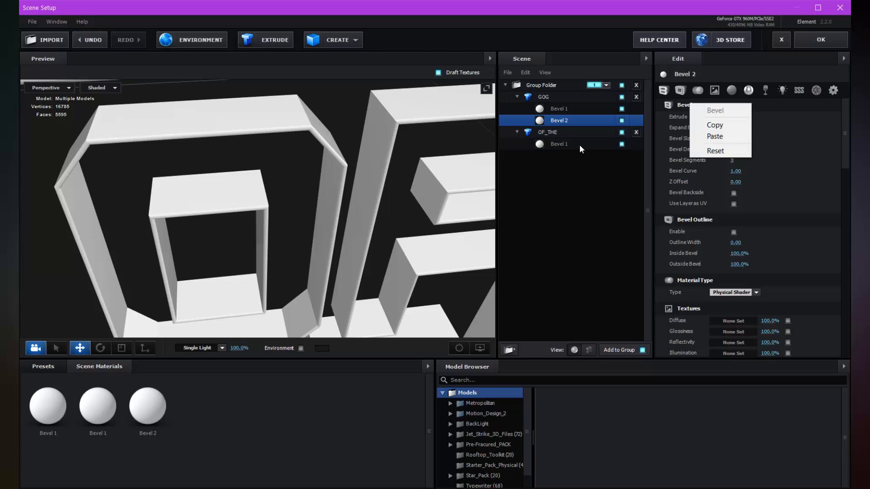
left_click(555, 142)
left_click(565, 132)
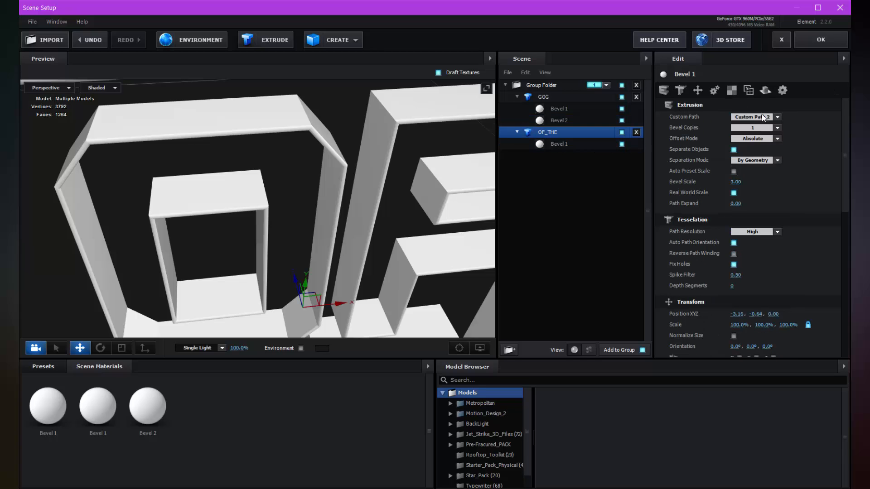
left_click(754, 128)
left_click(753, 143)
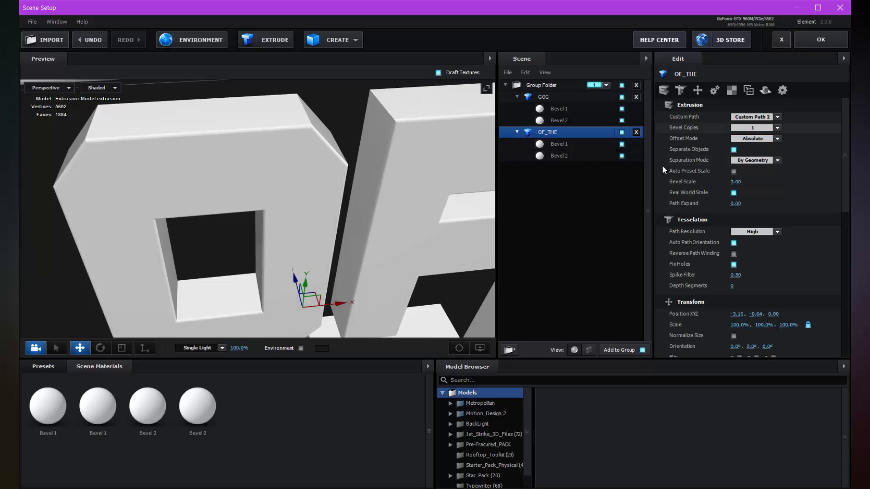
Step: Copy the Bevel settings from GOG's Bevel 2 and paste them onto OF_THE's Bevel 2
left_click(568, 156)
left_click(562, 121)
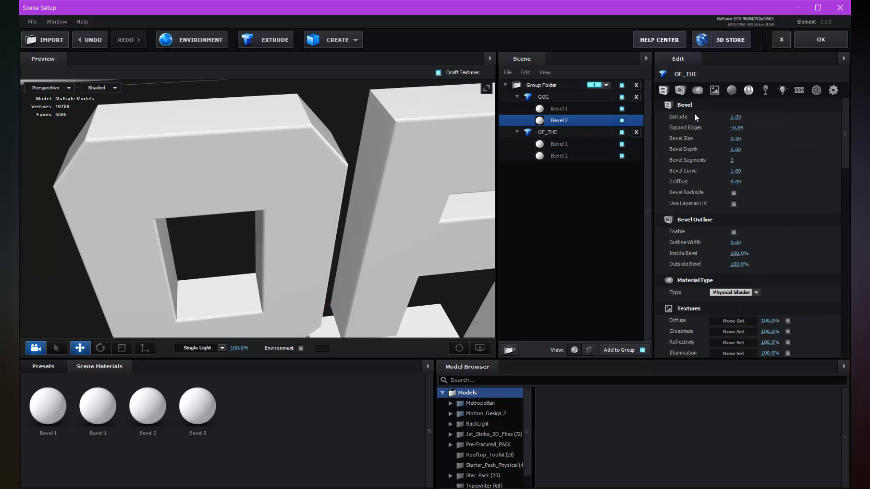
right_click(691, 105)
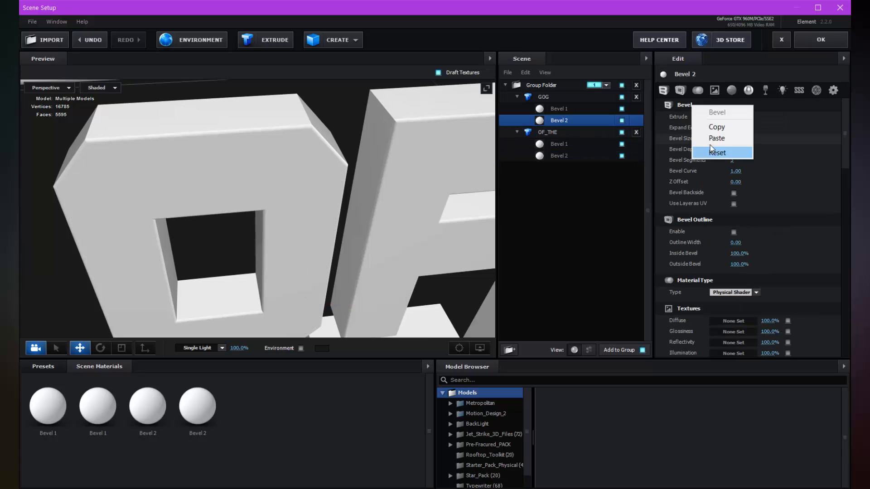
left_click(725, 127)
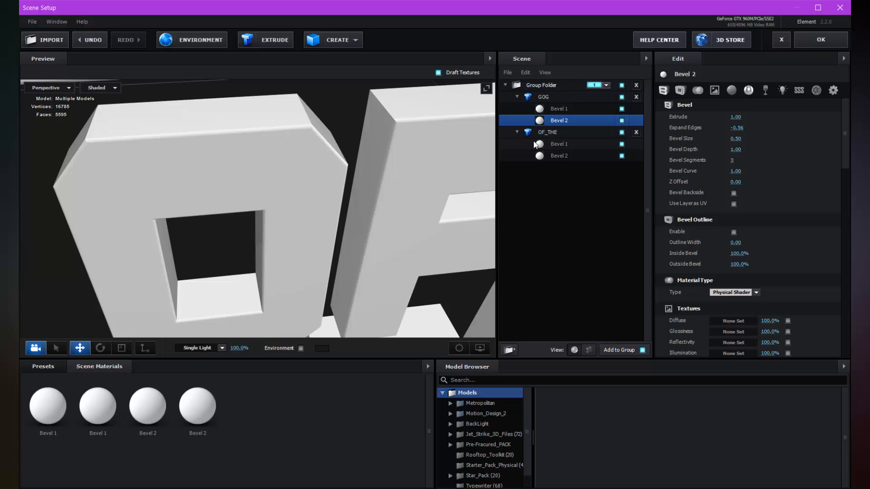
left_click(560, 148)
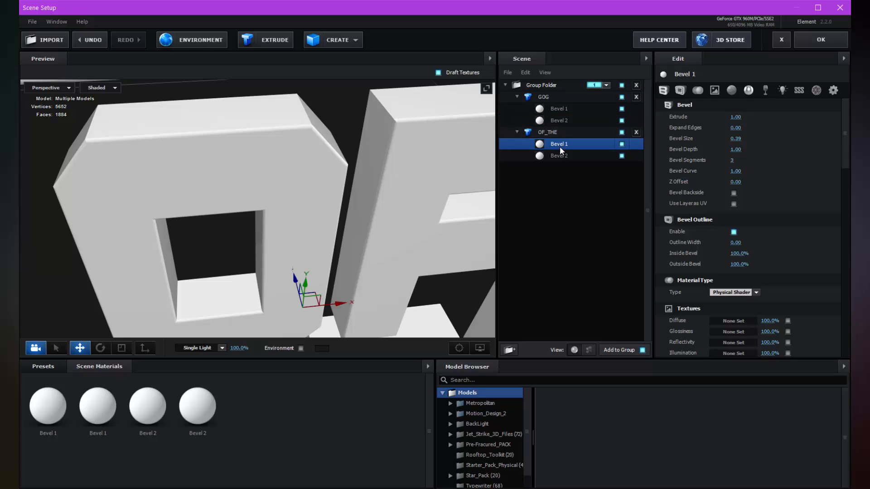
left_click(564, 156)
right_click(690, 106)
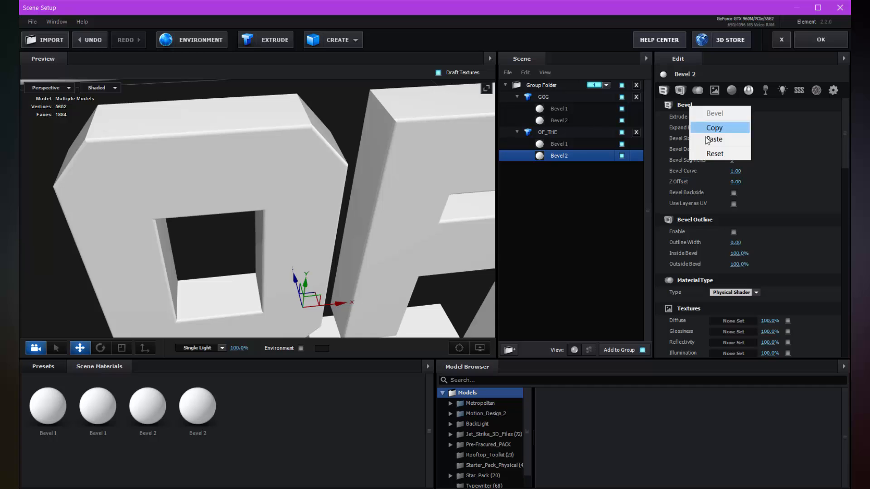
left_click(710, 141)
left_click_drag(385, 138, 293, 109)
scroll(295, 113, "up", 3)
scroll(298, 118, "down", 3)
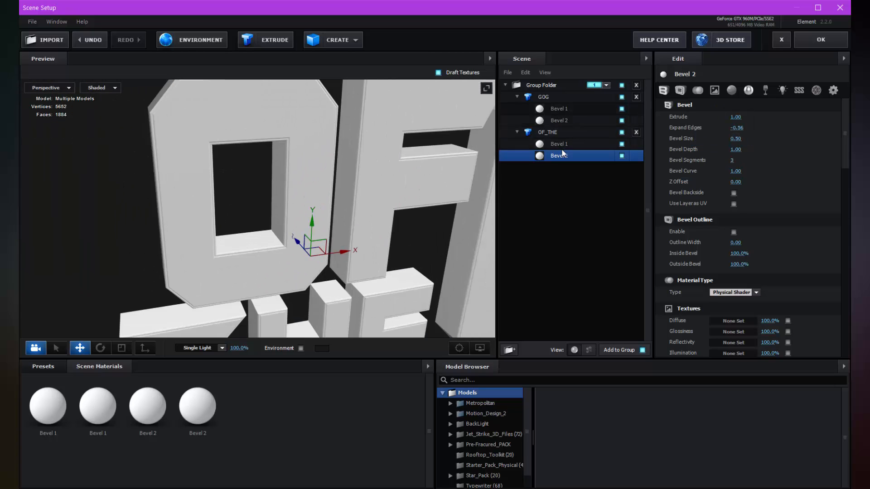
Step: Copy the Bevel Outline settings from GOG's Bevel 1 and paste them onto OF_THE's Bevel 1
left_click(560, 108)
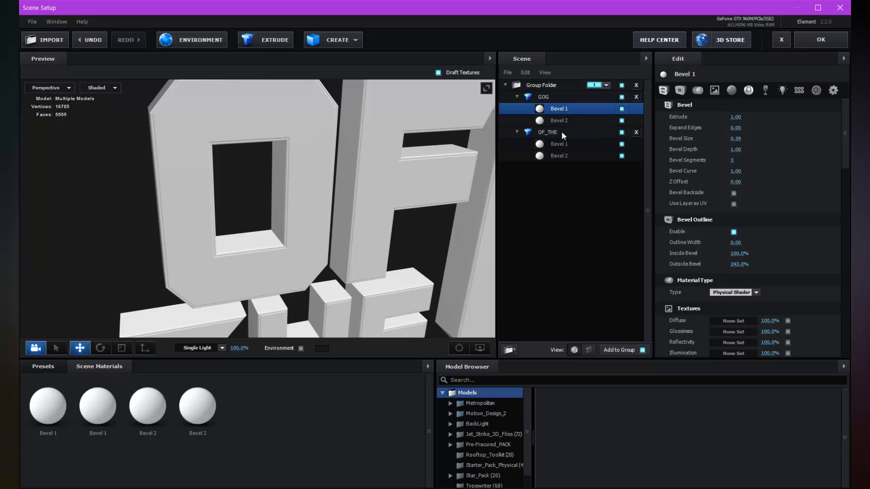
right_click(701, 221)
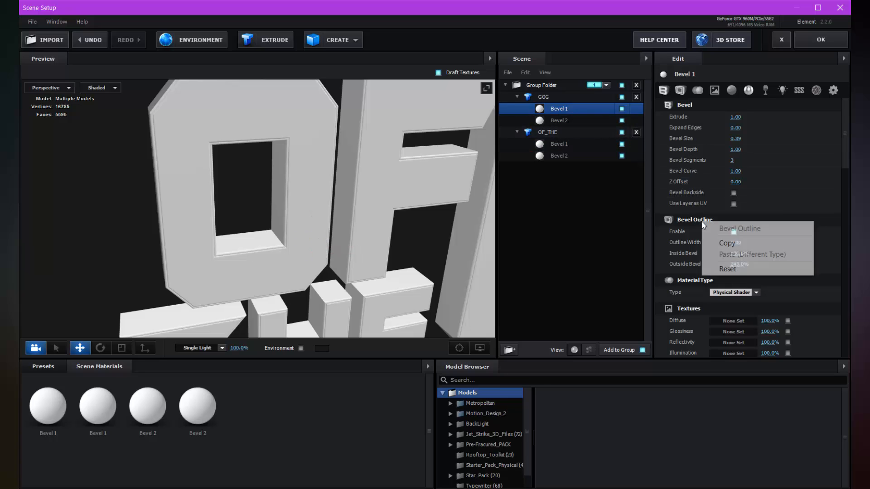
left_click(728, 244)
left_click(562, 144)
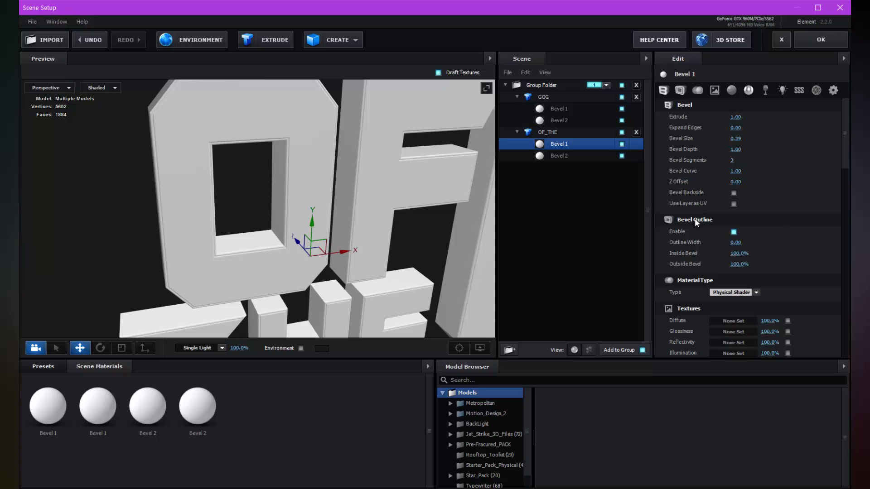
right_click(694, 218)
left_click(717, 253)
left_click_drag(310, 114, 327, 174)
left_click(564, 124)
left_click(561, 157)
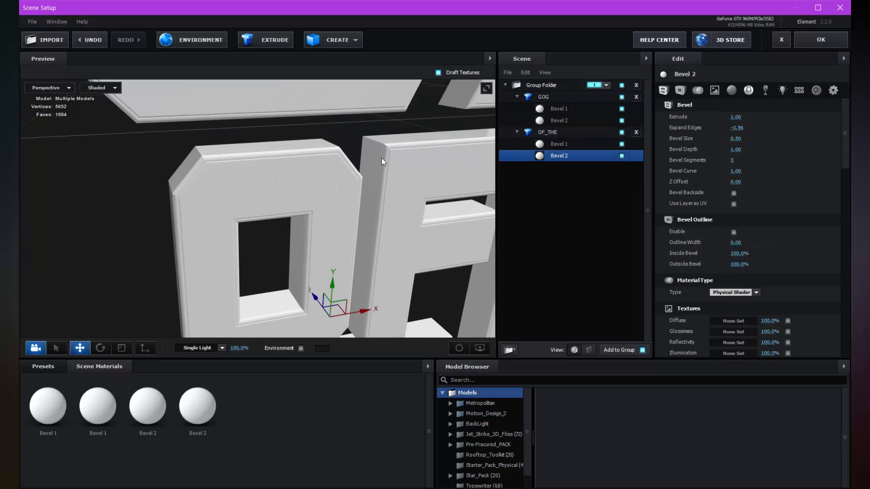
scroll(381, 158, "down", 5)
left_click_drag(359, 176, 360, 151)
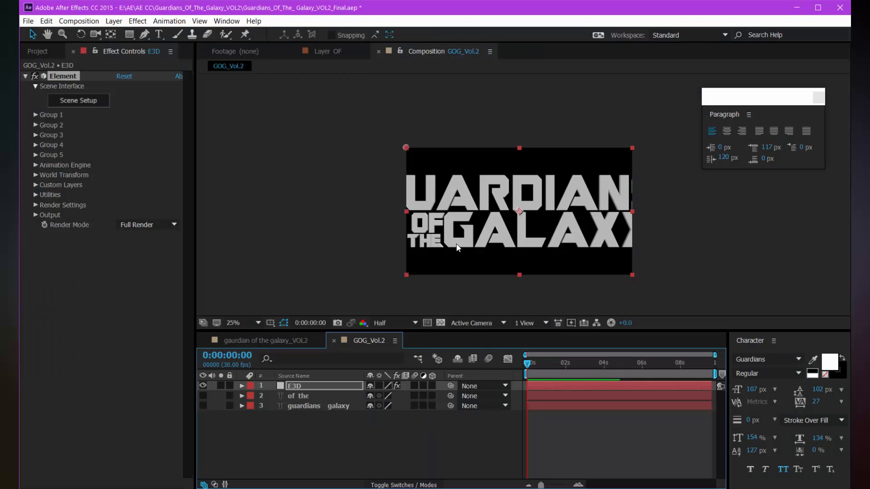
Step: Add a two-node camera with the 28mm preset to the GOG_Vol.2 composition
key("ctrl+shift+c")
left_click(587, 159)
key("ctrl+alt+shift+c")
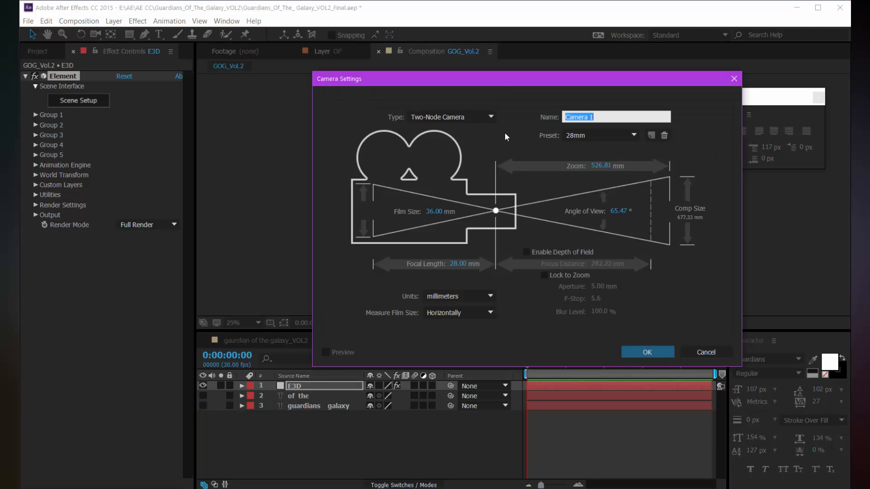
left_click_drag(620, 80, 566, 84)
left_click(596, 355)
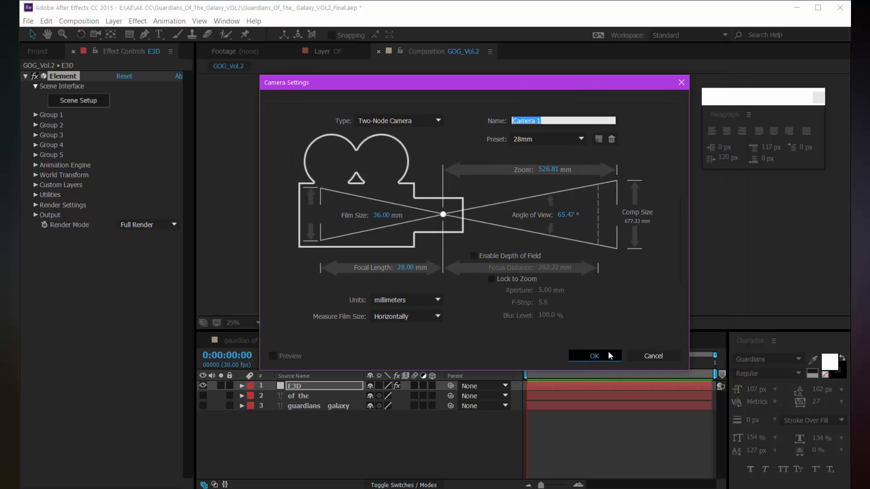
Step: Reposition the camera so the whole Guardians of the Galaxy title fits in the frame, and save the project
key("period")
key("c")
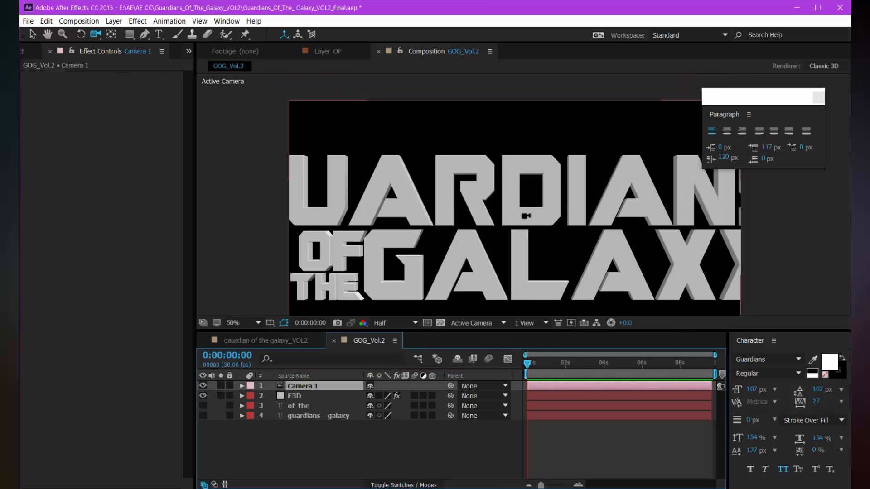
left_click_drag(533, 210, 537, 271)
key("c")
key("c")
key("c")
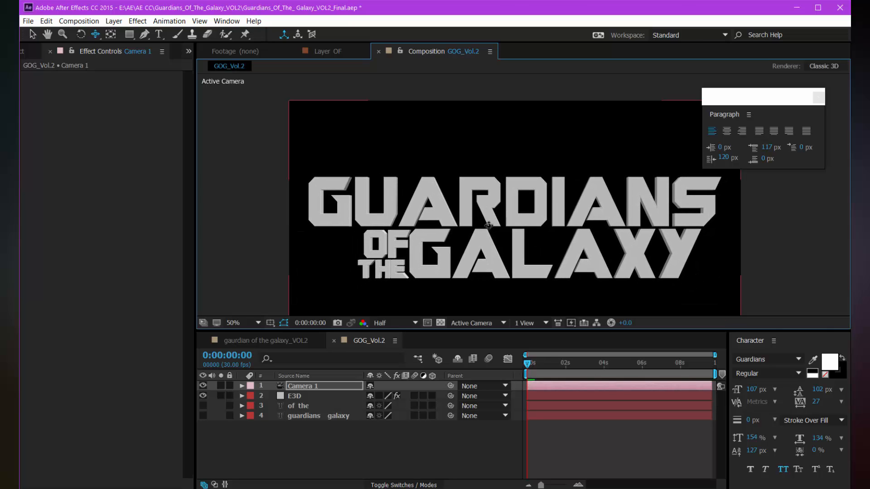
scroll(496, 212, "down", 2)
key("ctrl+s")
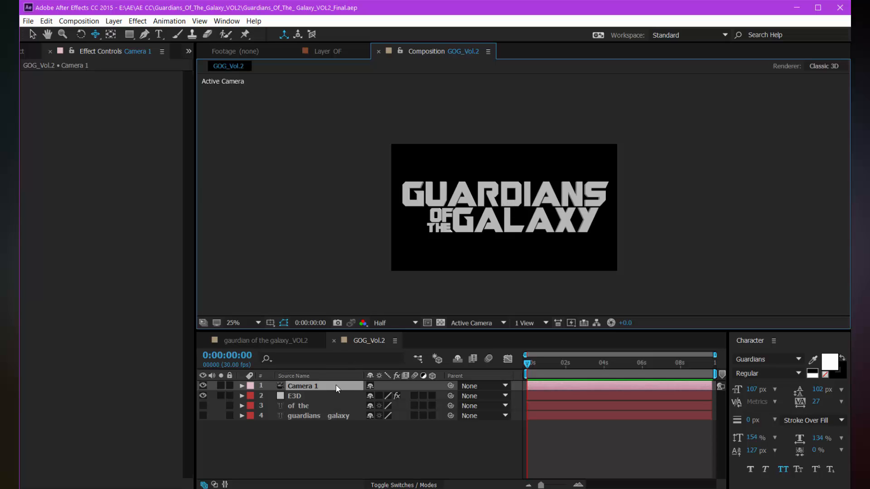
Step: Reopen the Element scene setup of the E3D layer
left_click(306, 395)
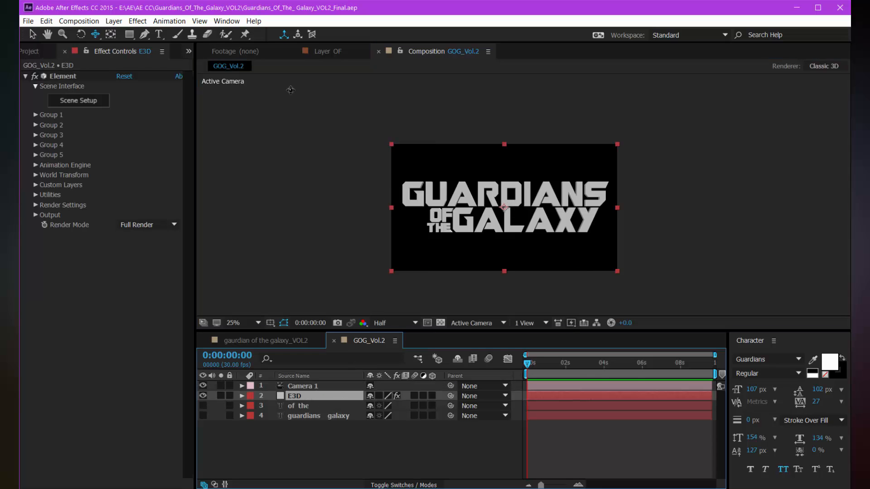
left_click(80, 101)
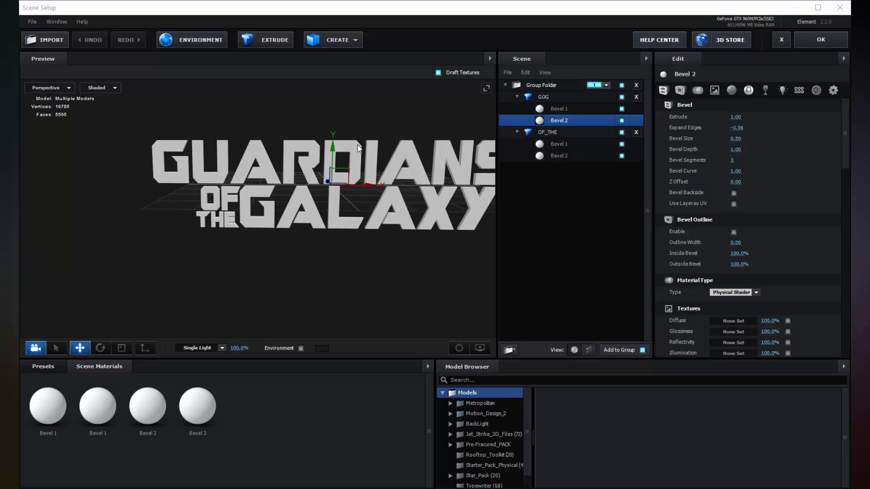
scroll(392, 221, "down", 2)
left_click_drag(391, 220, 349, 243)
scroll(375, 217, "up", 5)
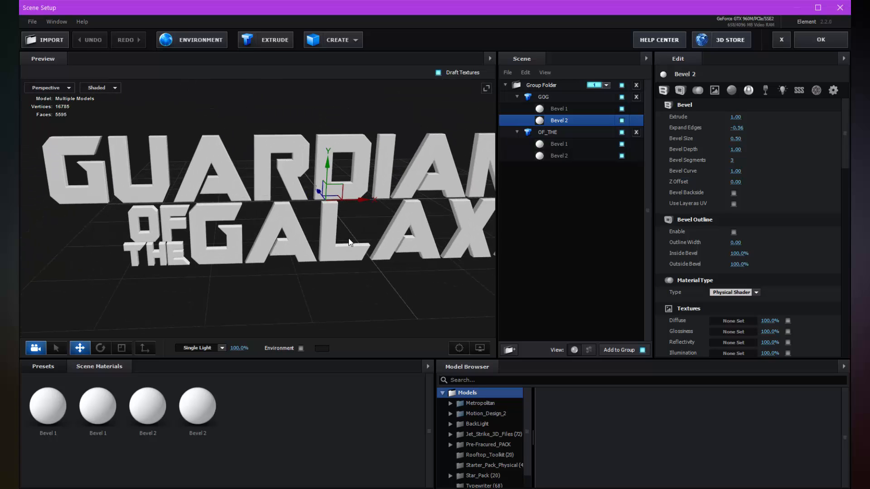
Step: Rename the GOG bevel materials GOG_Outline and GOG, and the OF_THE bevel materials OF_THE_Outline and OF_THE
left_click(558, 108)
left_click(623, 109)
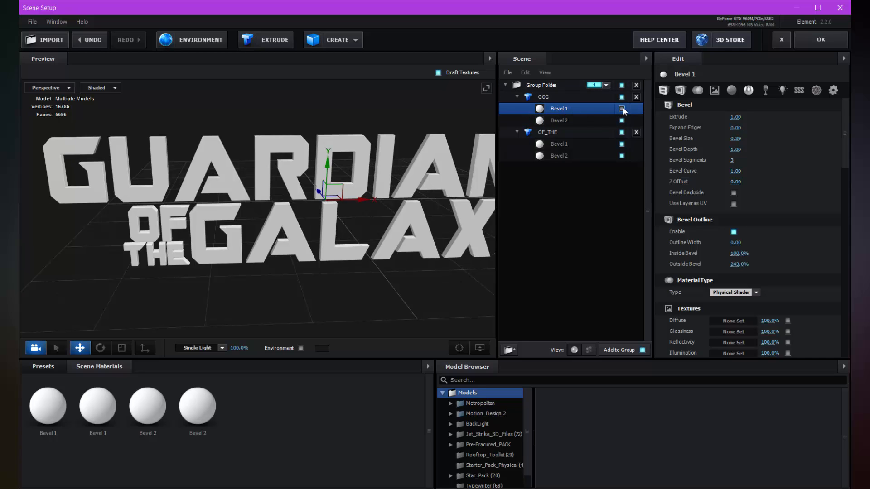
left_click(623, 108)
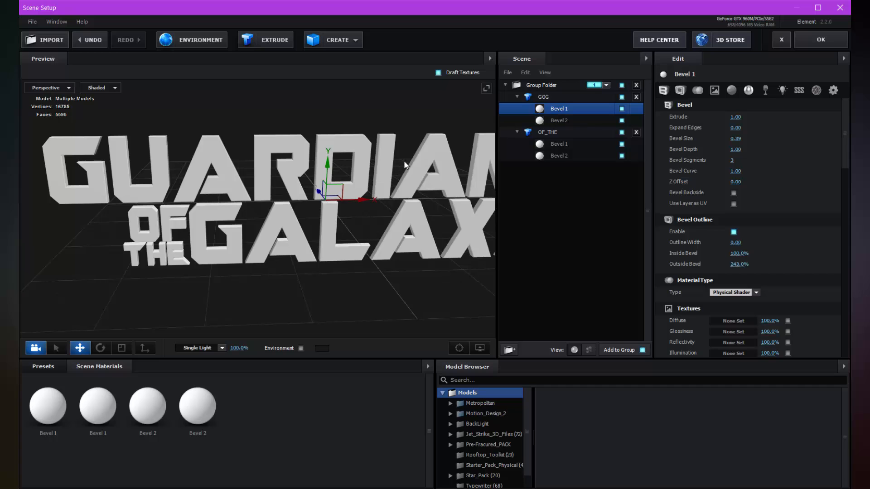
scroll(405, 161, "up", 5)
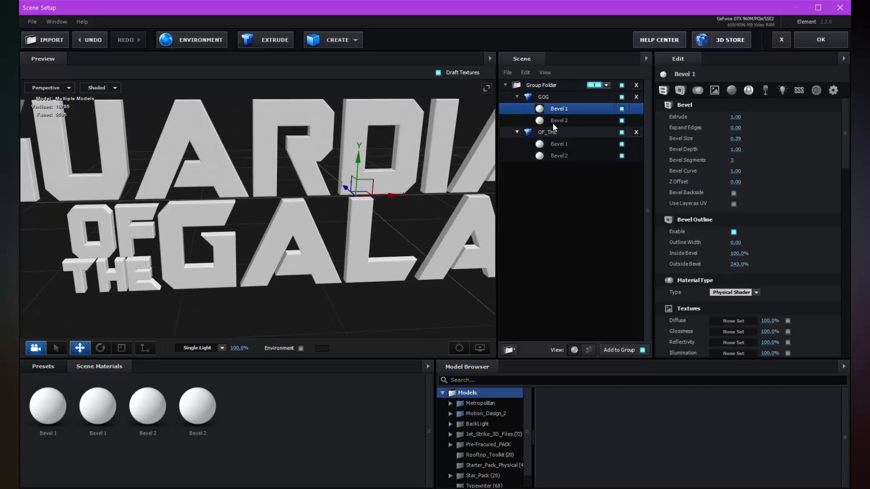
double_click(556, 107)
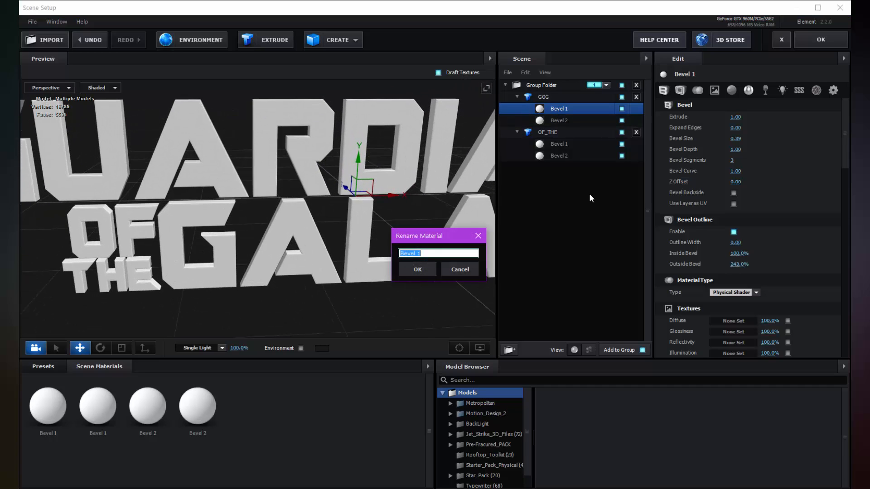
type("GOG")
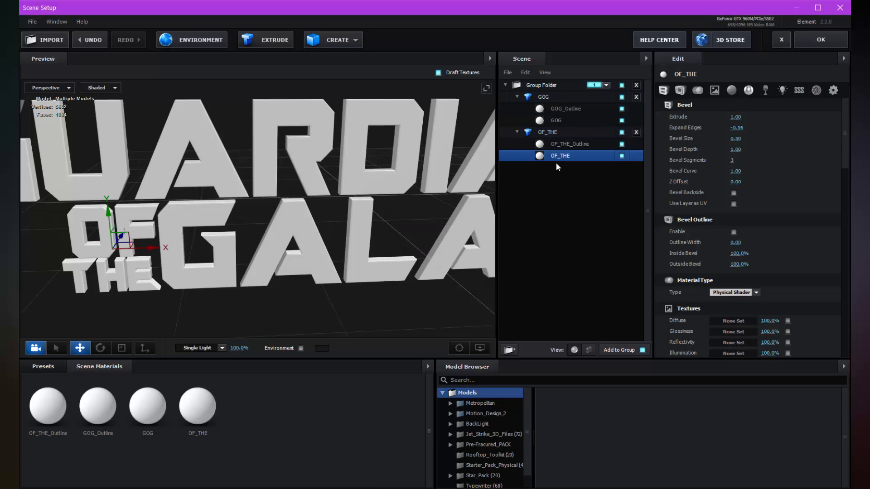
Step: Set the GOG_Outline material's diffuse color to light yellow, FFF079
scroll(429, 191, "up", 2)
left_click_drag(428, 187, 447, 155)
left_click(560, 109)
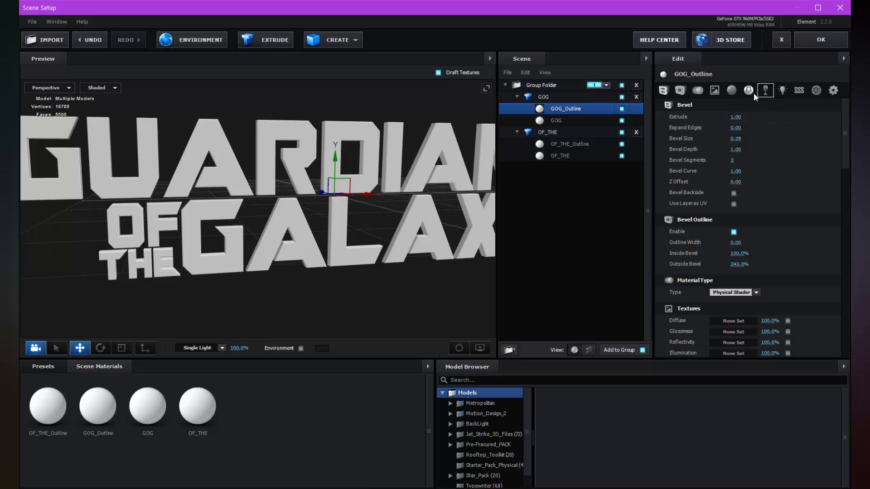
left_click(732, 92)
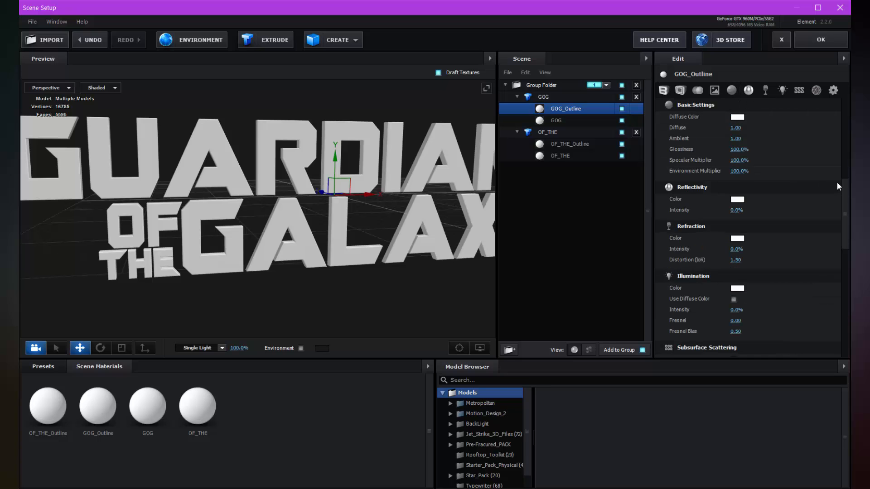
scroll(844, 186, "up", 2)
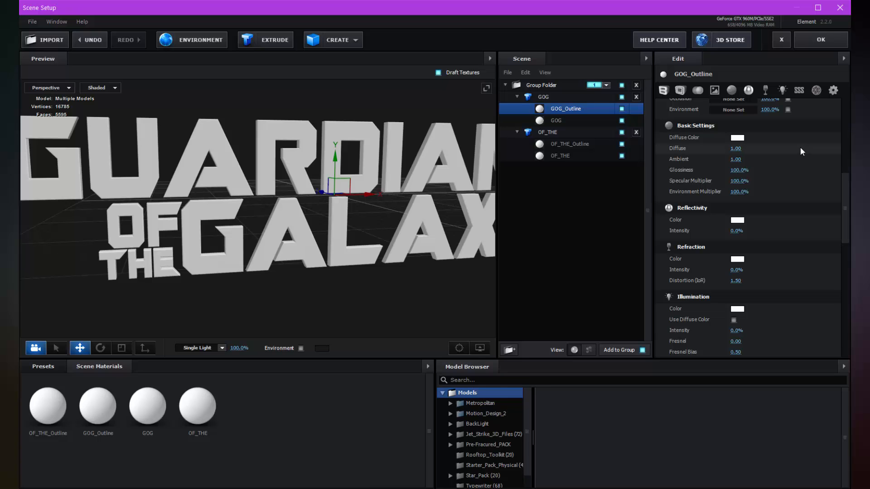
left_click(736, 137)
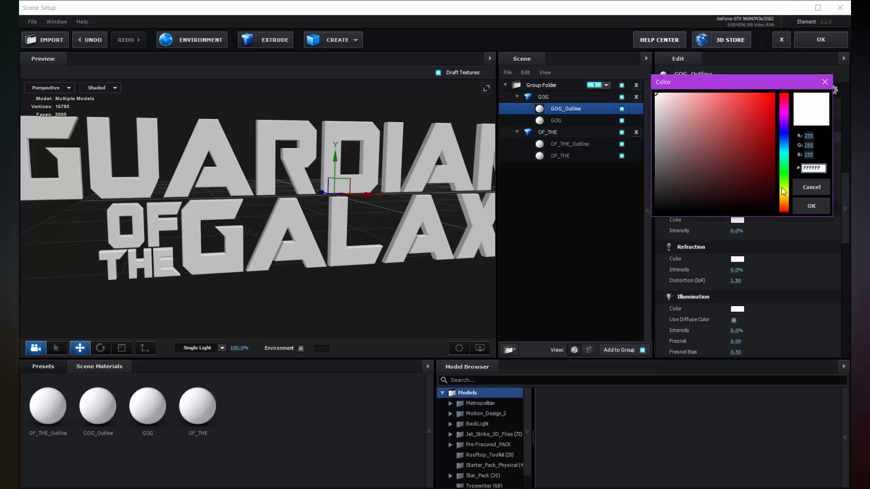
left_click_drag(786, 205, 787, 195)
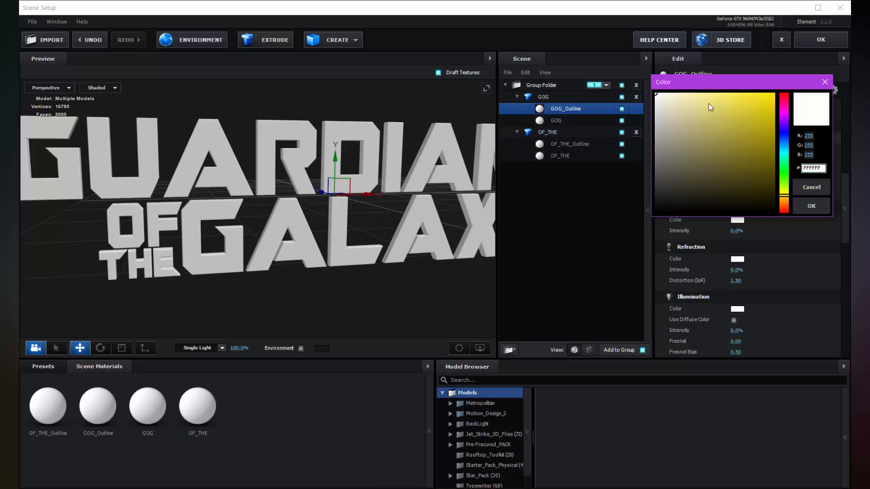
left_click(726, 92)
left_click_drag(727, 92, 718, 90)
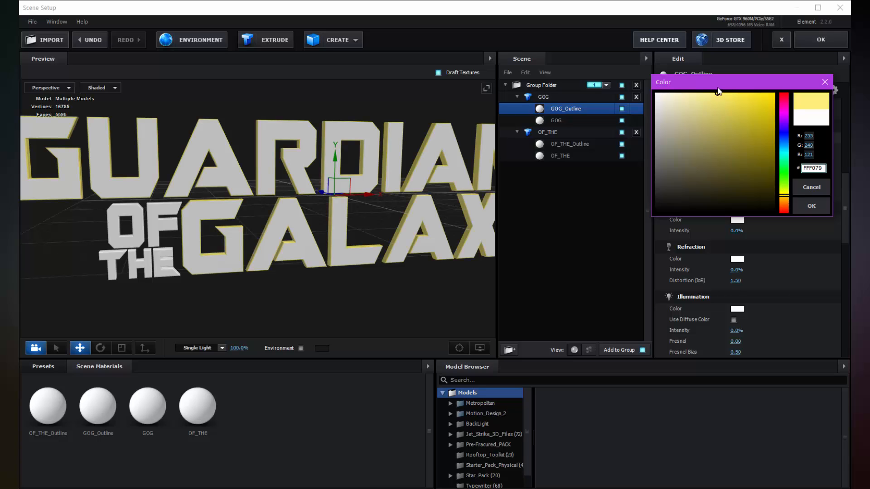
left_click(815, 206)
Step: Set the GOG_Outline material's reflectivity to yellow FFF261 with an intensity of 100%
left_click(737, 220)
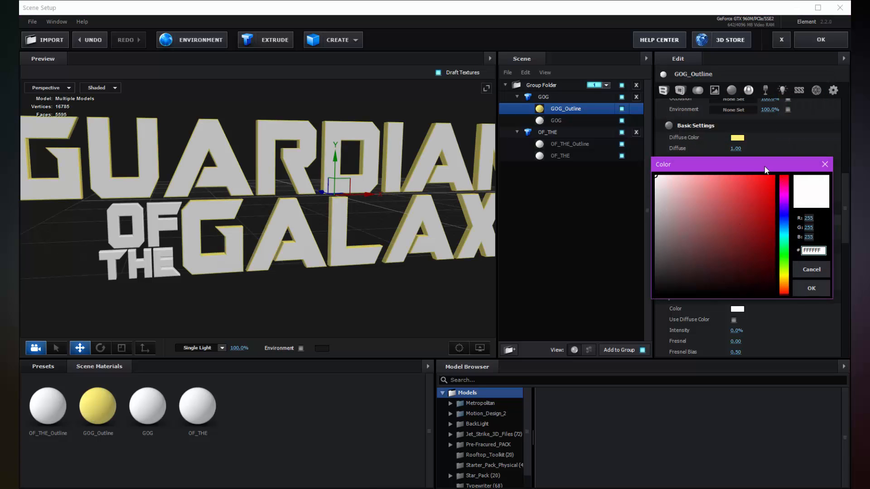
left_click_drag(765, 170, 786, 149)
left_click_drag(808, 263, 808, 260)
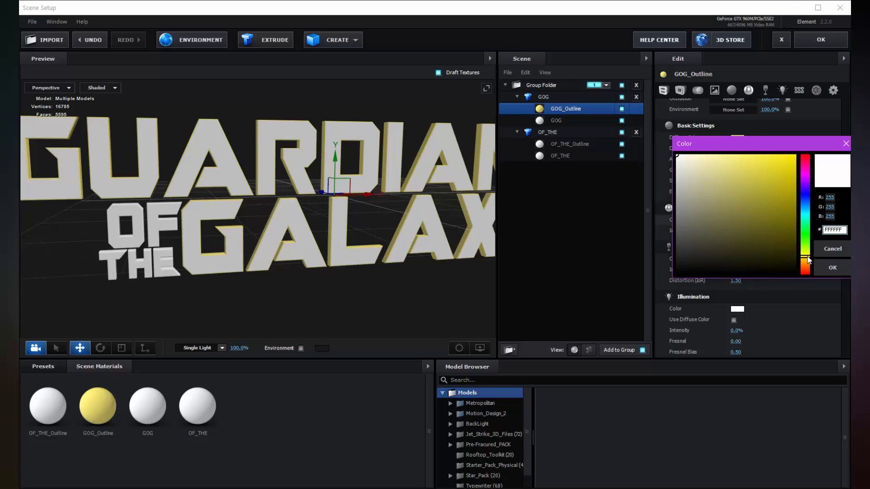
left_click_drag(755, 175, 753, 149)
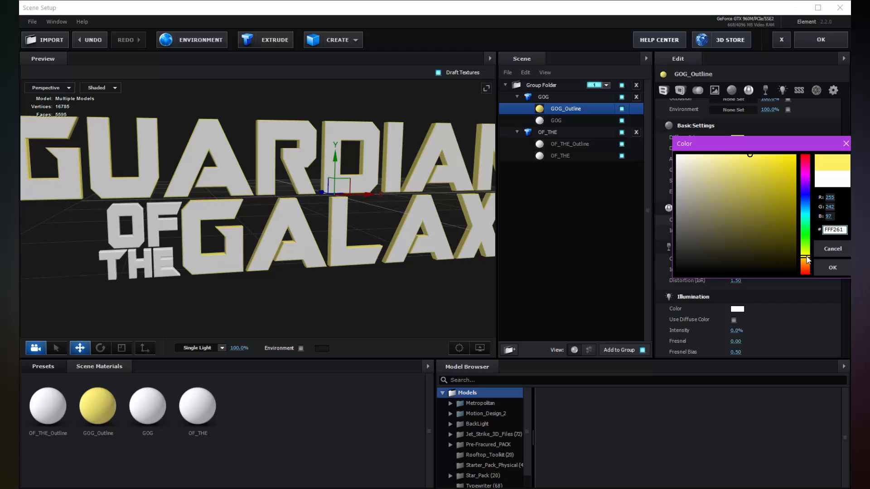
left_click(833, 267)
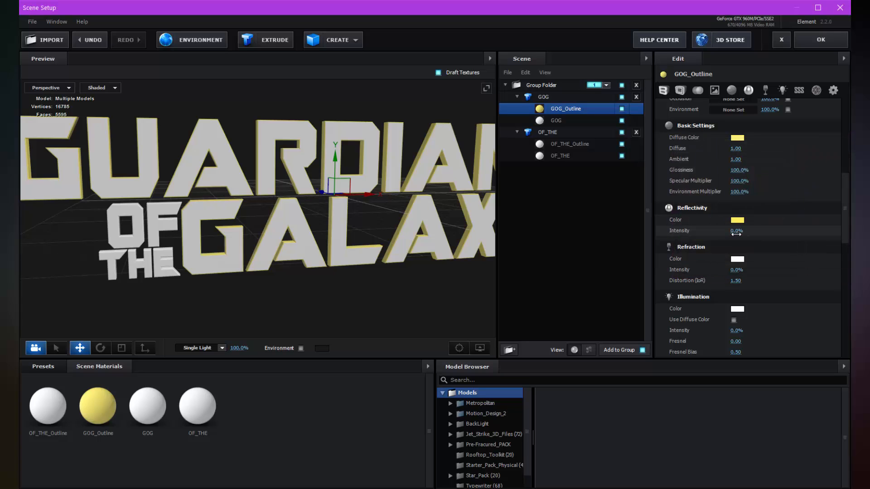
left_click_drag(759, 230, 807, 229)
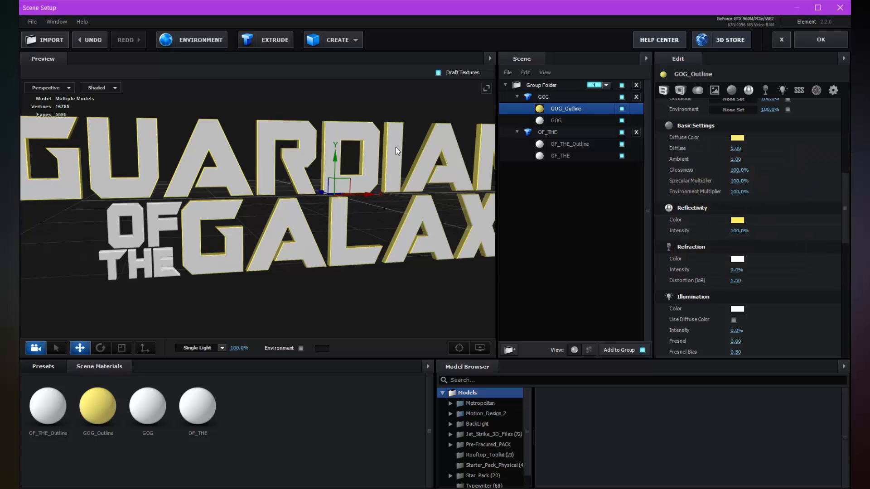
Step: Change the GOG material's type to Standard Shader
left_click_drag(396, 147, 420, 170)
left_click_drag(844, 202, 844, 136)
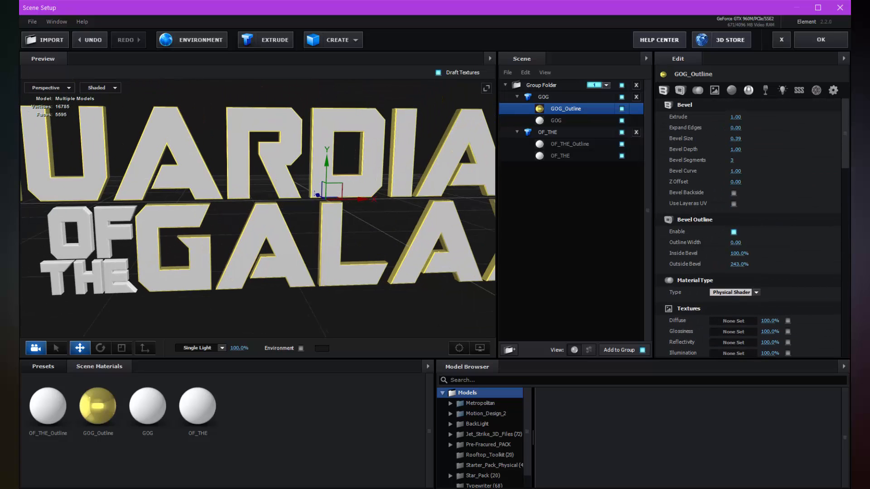
left_click(553, 120)
scroll(409, 133, "up", 3)
left_click_drag(409, 133, 446, 154)
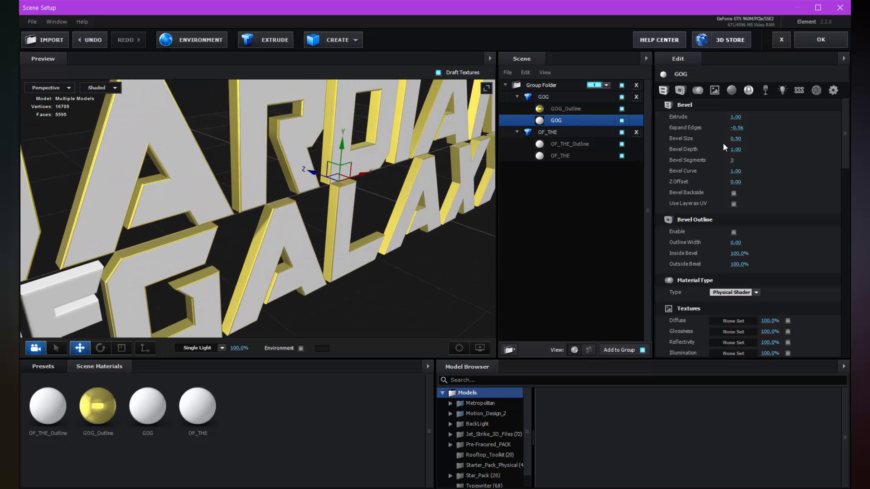
left_click(732, 90)
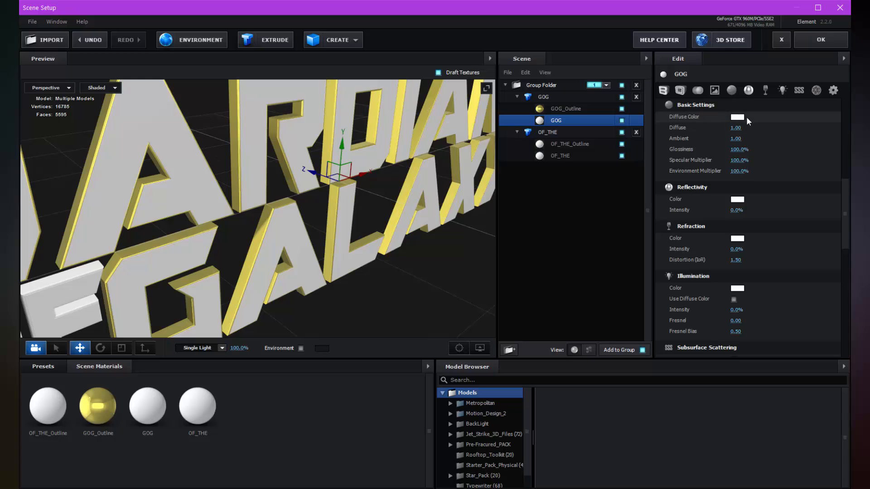
left_click_drag(842, 195, 842, 120)
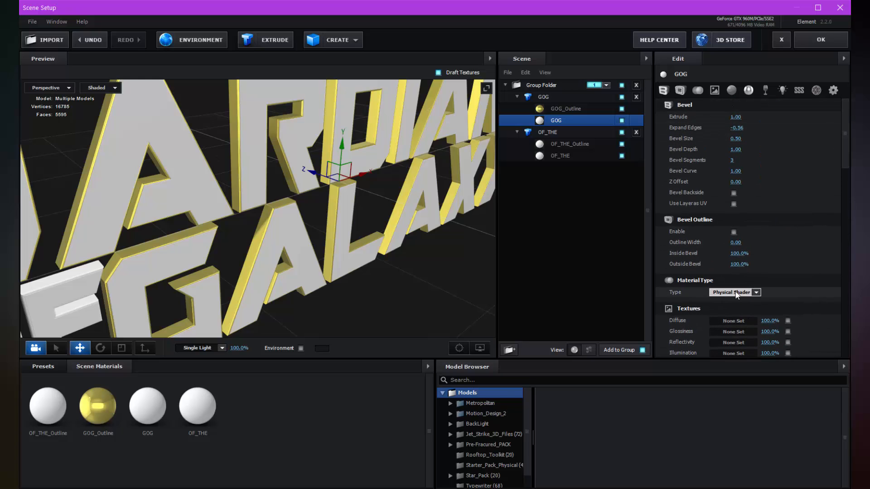
left_click(758, 292)
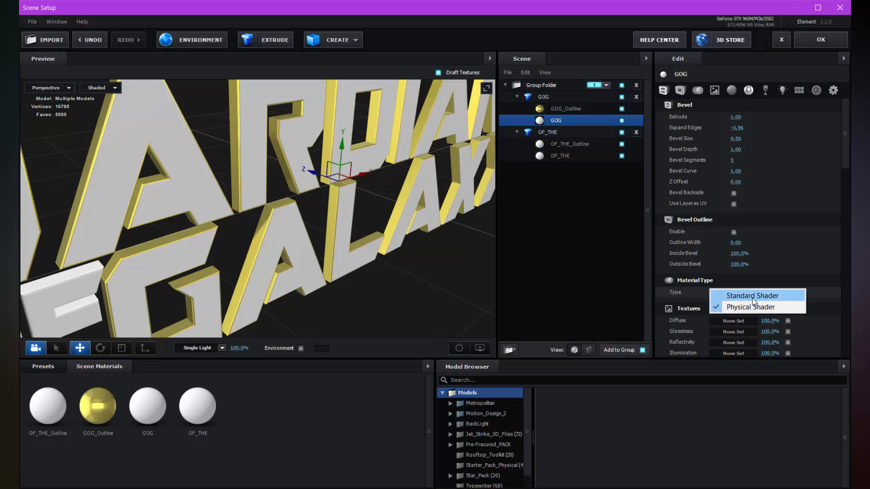
left_click(748, 292)
Step: Set the GOG material's diffuse color to blue, 42B6FF
scroll(447, 159, "down", 2)
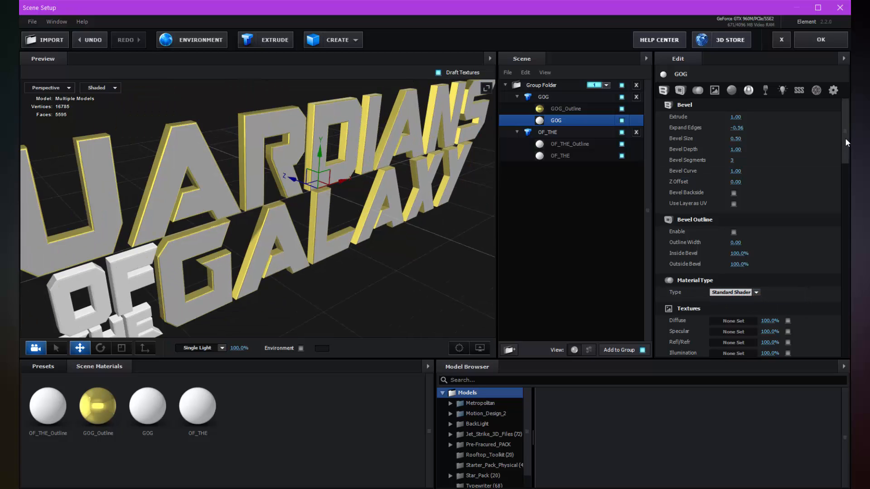
left_click_drag(846, 139, 836, 164)
scroll(756, 153, "up", 1)
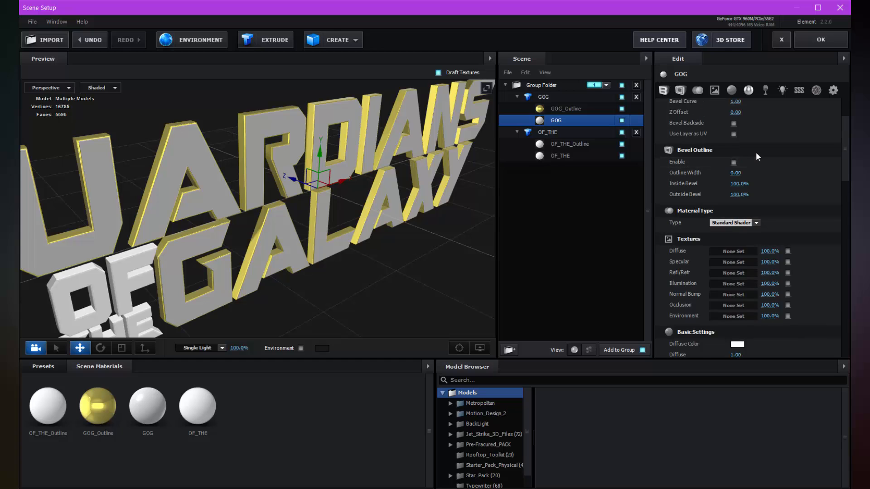
scroll(755, 154, "up", 3)
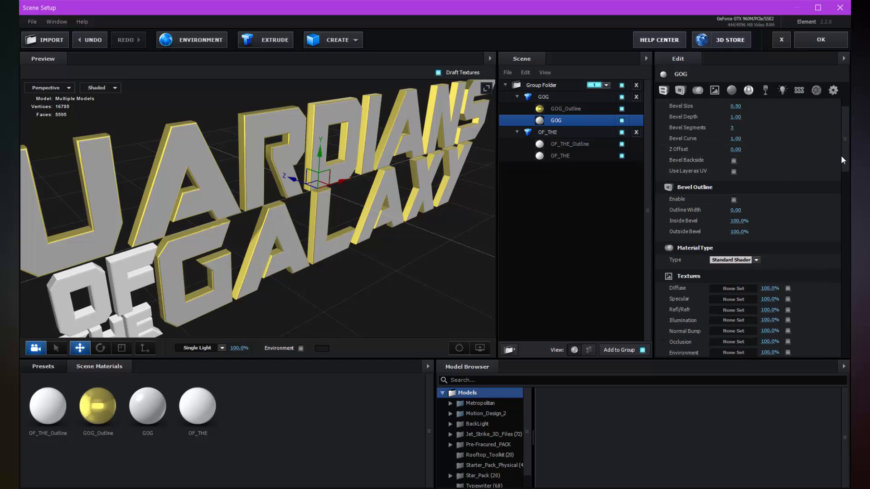
left_click(734, 91)
left_click(738, 120)
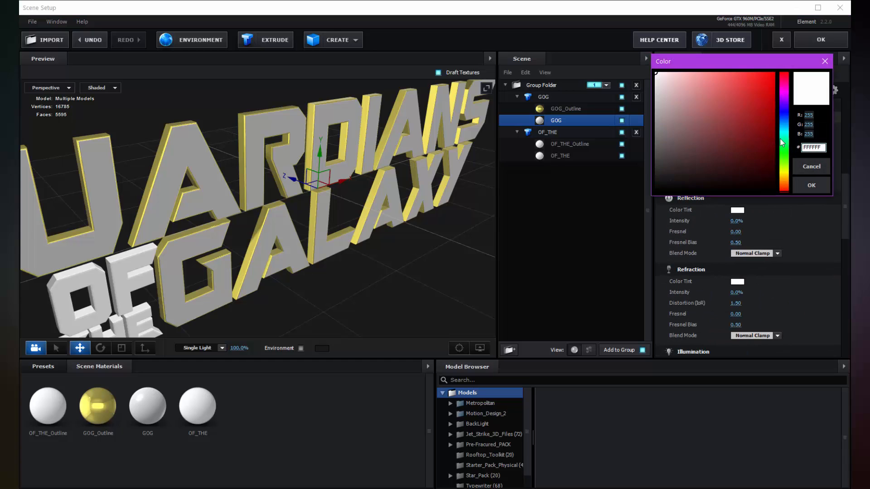
left_click(785, 125)
left_click_drag(752, 93, 743, 70)
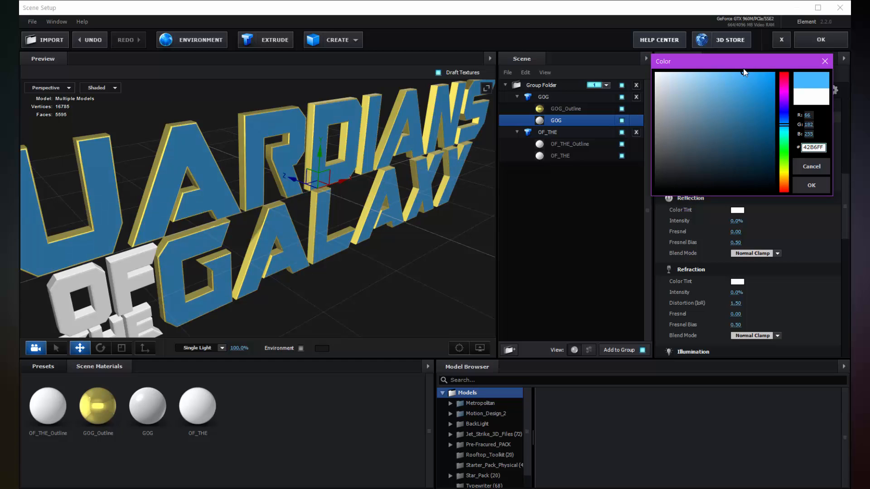
left_click(813, 184)
Step: Set the GOG material's specular color to light blue
left_click(737, 142)
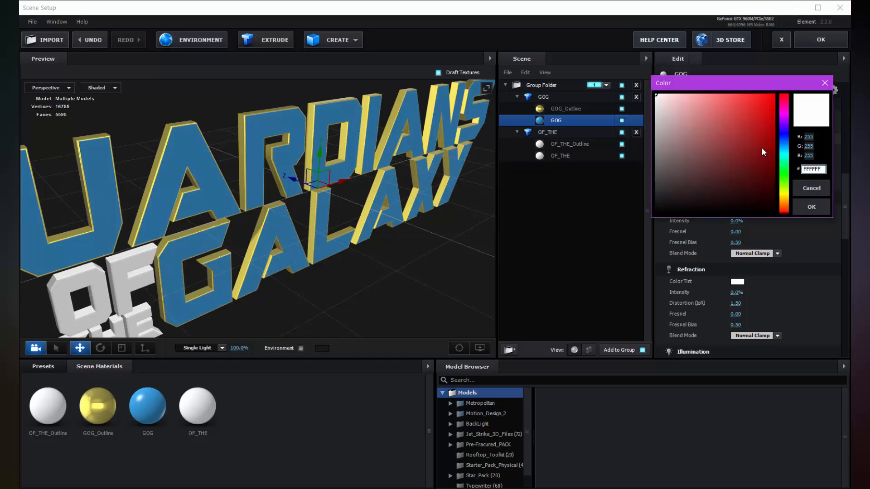
left_click(785, 146)
left_click(810, 205)
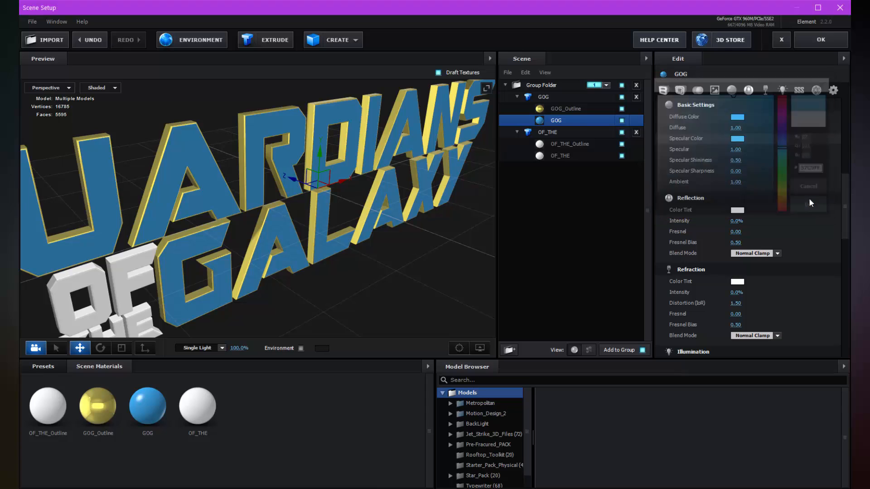
Step: Set the GOG material's reflection color tint to a medium blue
left_click(742, 210)
left_click_drag(784, 228, 784, 215)
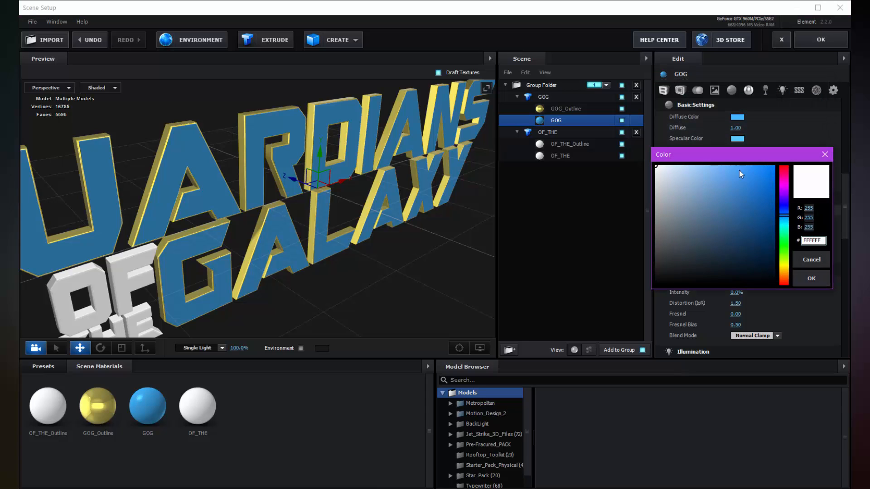
left_click_drag(739, 170, 739, 165)
left_click(812, 278)
Step: Set the GOG material's reflection intensity to 100% and its reflection Fresnel to 0.34
left_click(737, 220)
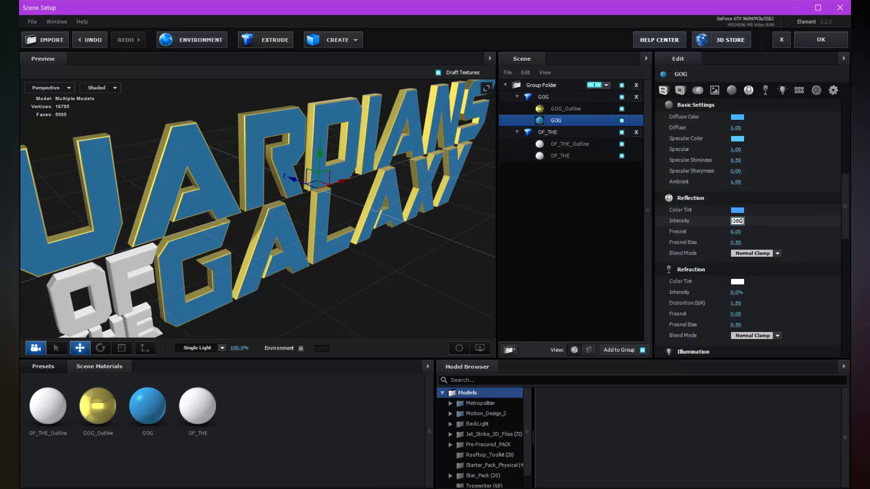
type("100")
key("Return")
left_click_drag(420, 179, 436, 184)
left_click_drag(735, 231, 751, 231)
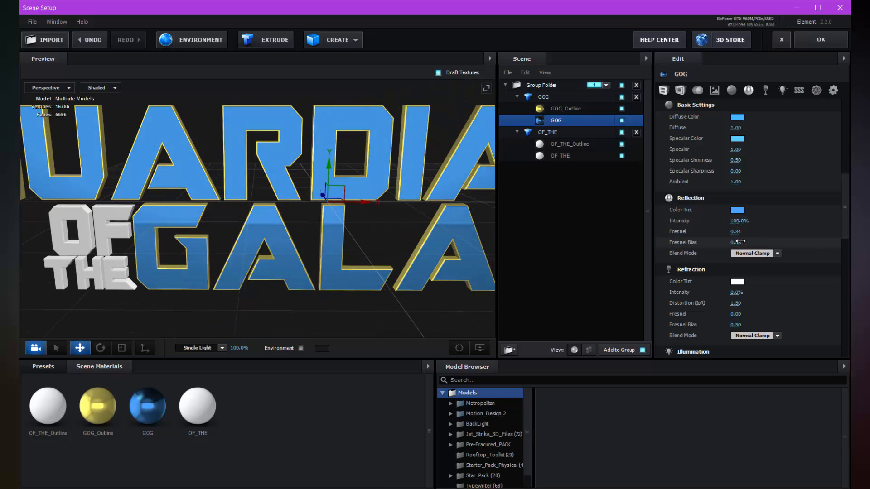
Step: Inspect the blue GOG lettering from an angle, then examine the title in the Front view
left_click_drag(841, 213, 846, 164)
scroll(401, 178, "down", 3)
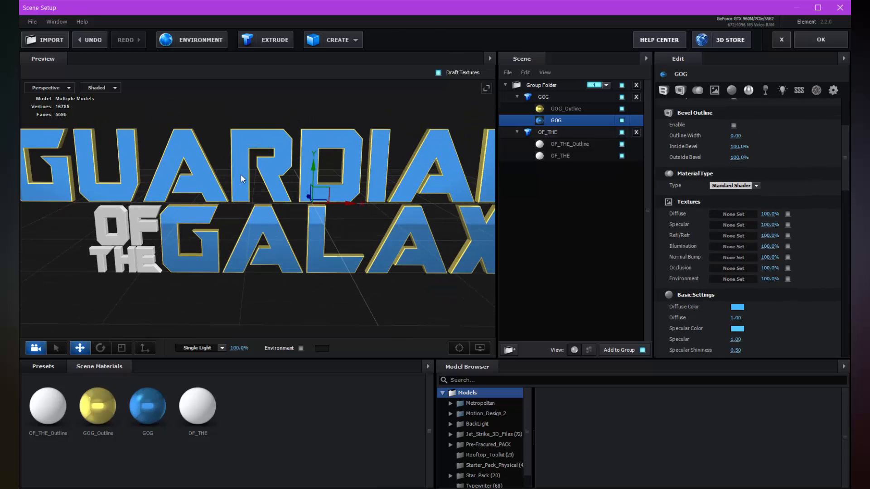
left_click_drag(241, 175, 290, 159)
scroll(306, 193, "up", 3)
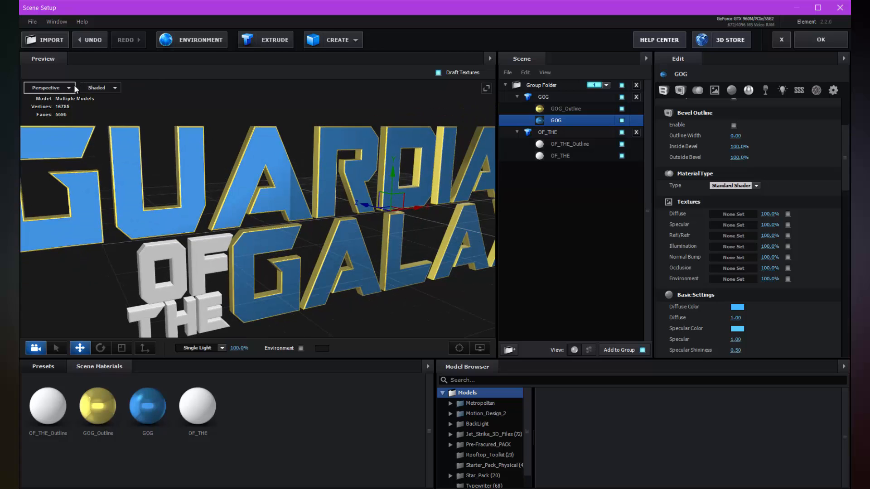
left_click(73, 86)
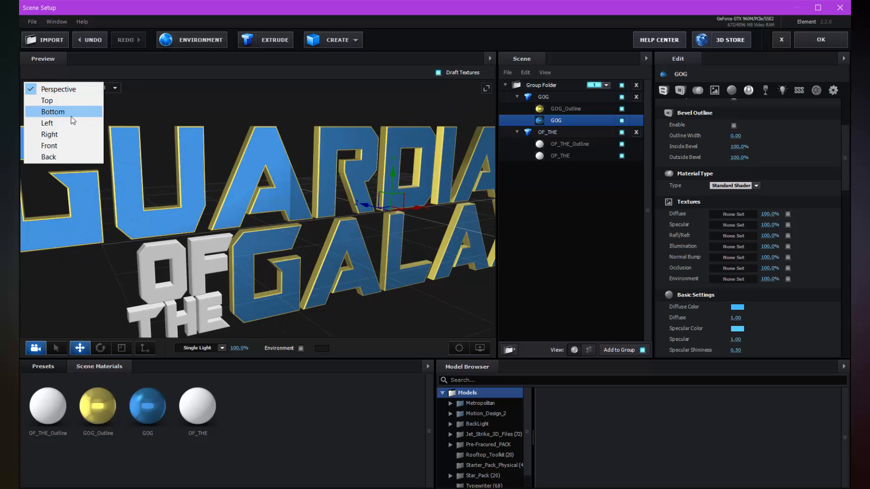
left_click(56, 146)
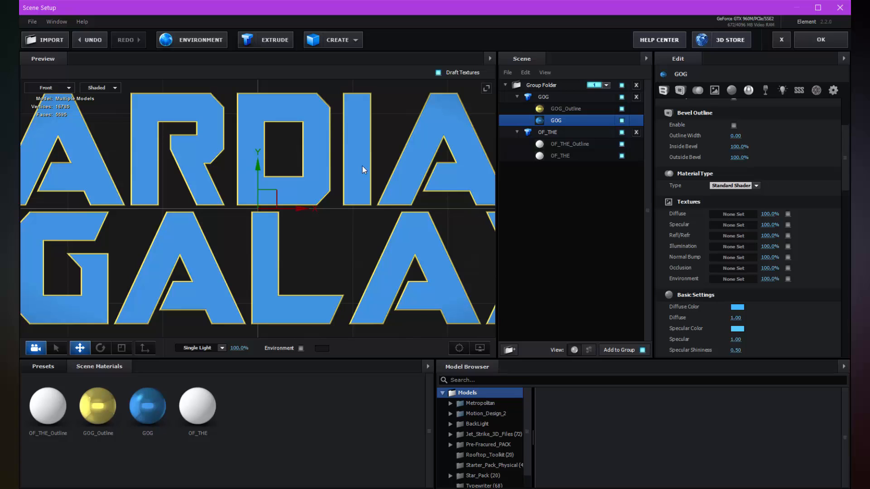
scroll(383, 170, "down", 2)
scroll(383, 170, "down", 1)
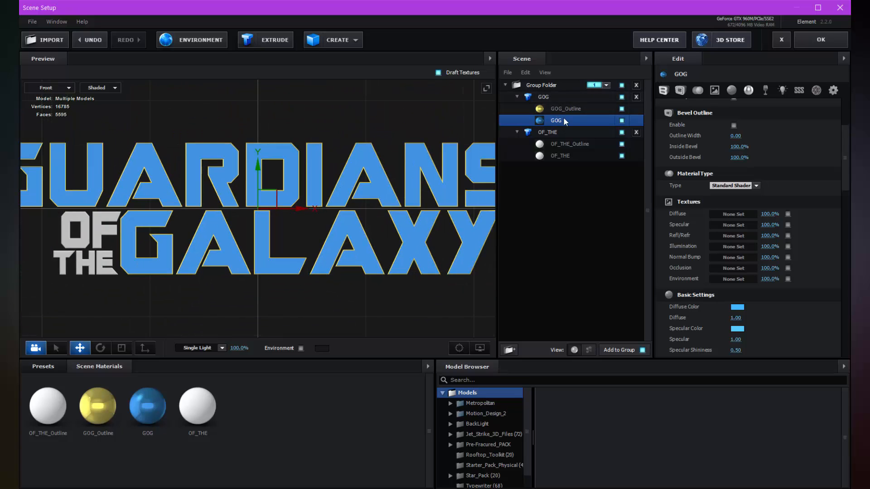
Step: Load Final_Scratch_Texture.png from the project's Texture folder into the GOG material's Diffuse texture channel
left_click(715, 91)
left_click_drag(844, 170, 844, 159)
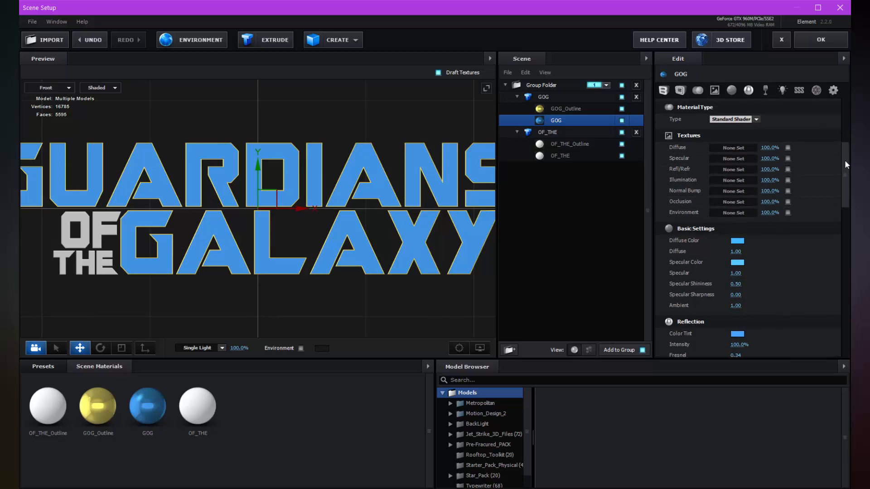
left_click(726, 147)
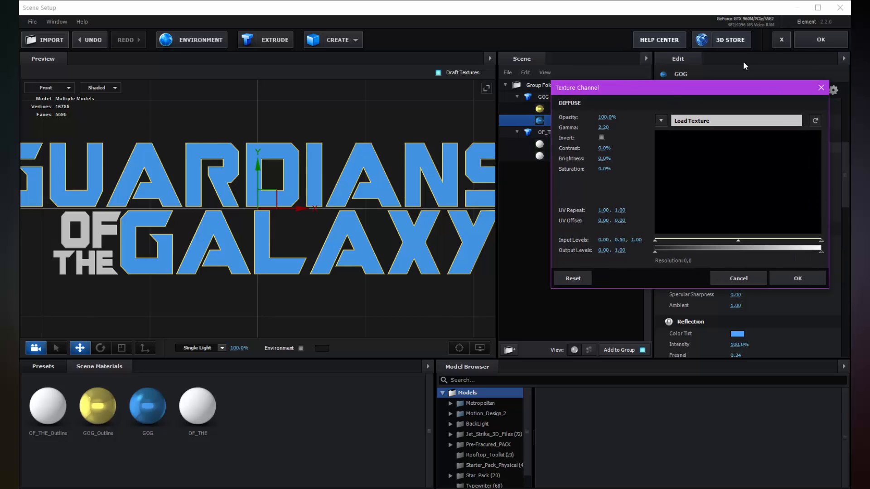
left_click(690, 127)
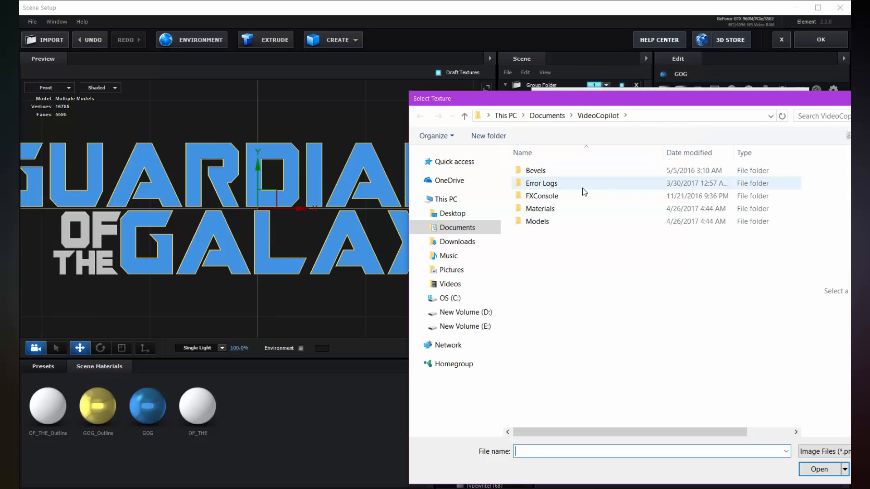
left_click(451, 170)
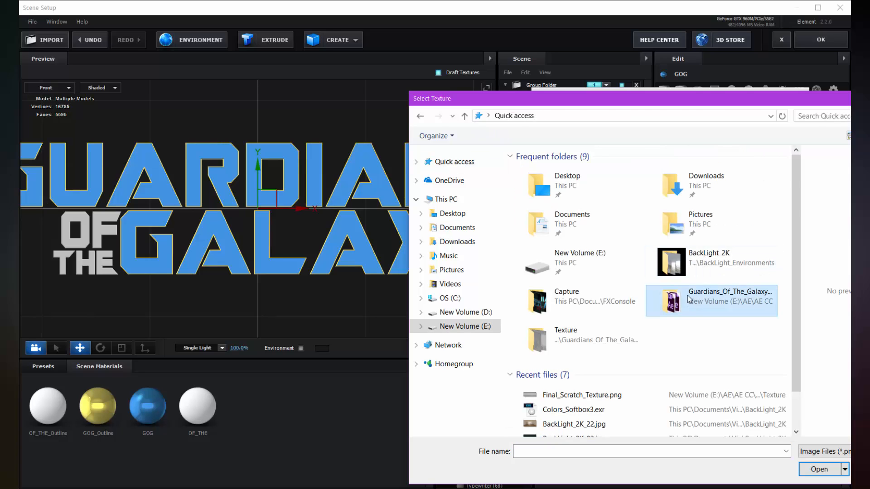
double_click(712, 301)
double_click(669, 194)
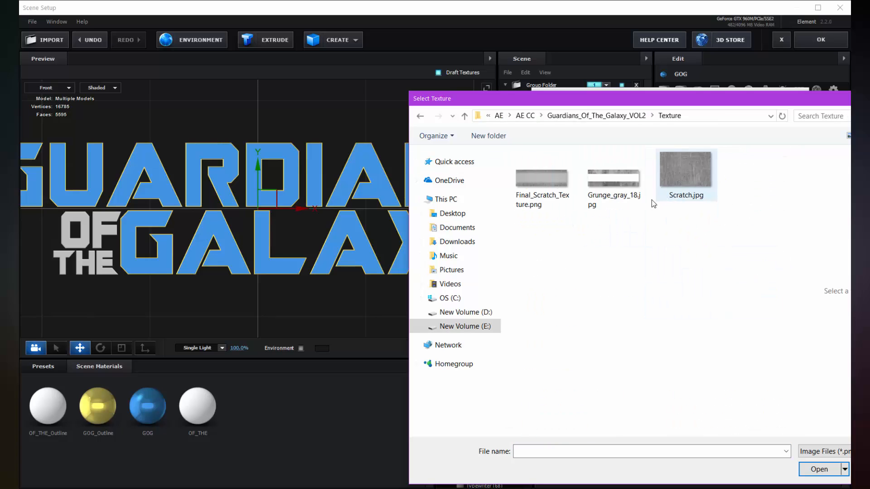
left_click(544, 180)
left_click_drag(619, 99, 564, 74)
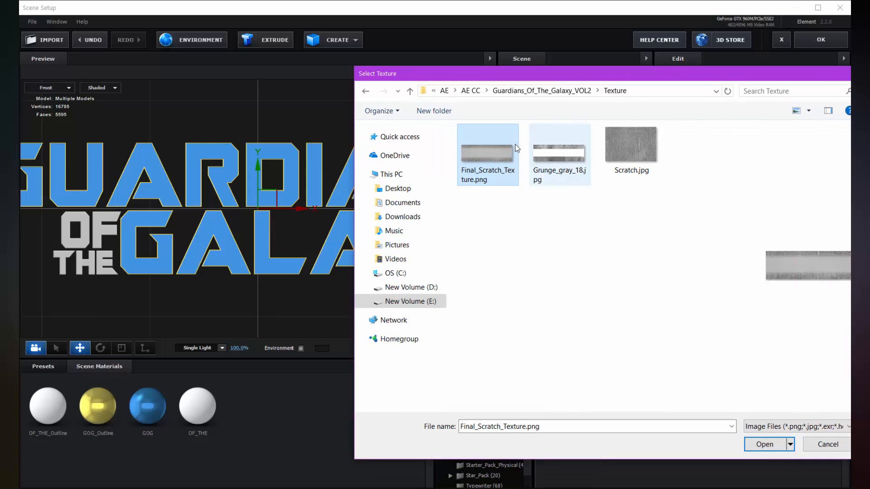
left_click(765, 445)
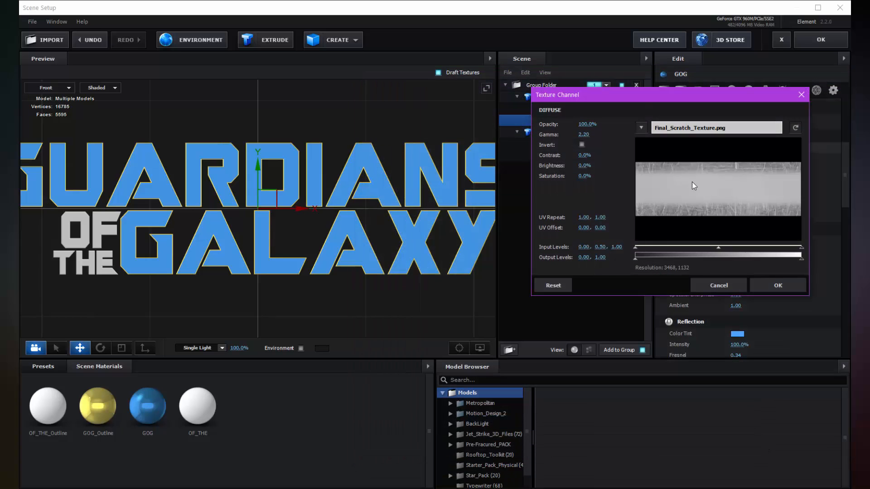
Step: Set the diffuse scratch texture's gamma to 3.08 and contrast to 35%, and apply the texture settings
left_click_drag(662, 97, 642, 106)
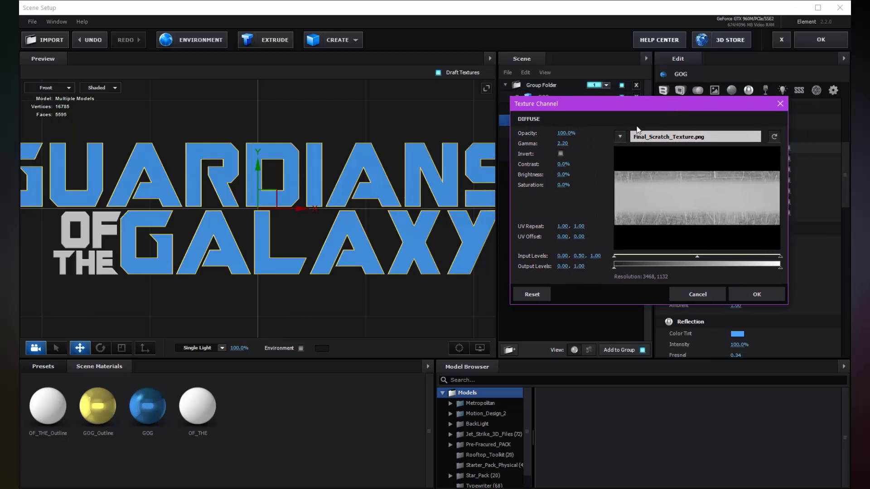
left_click_drag(569, 142, 582, 143)
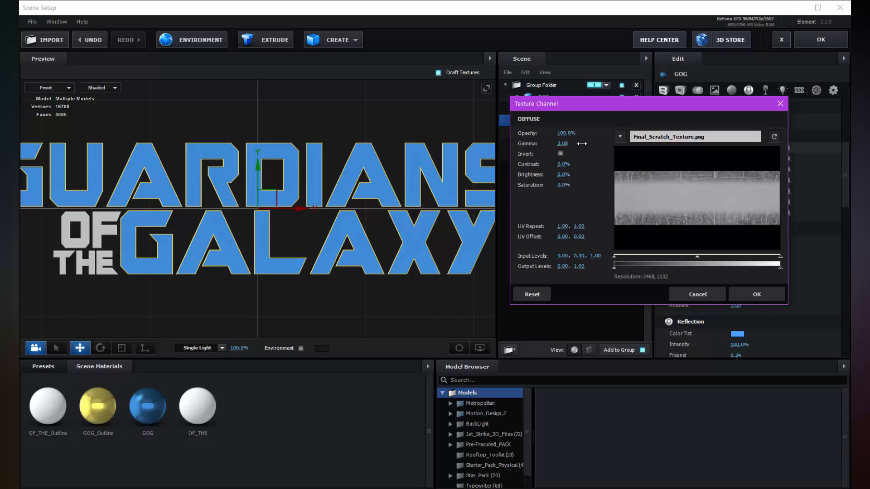
left_click_drag(561, 165, 565, 164)
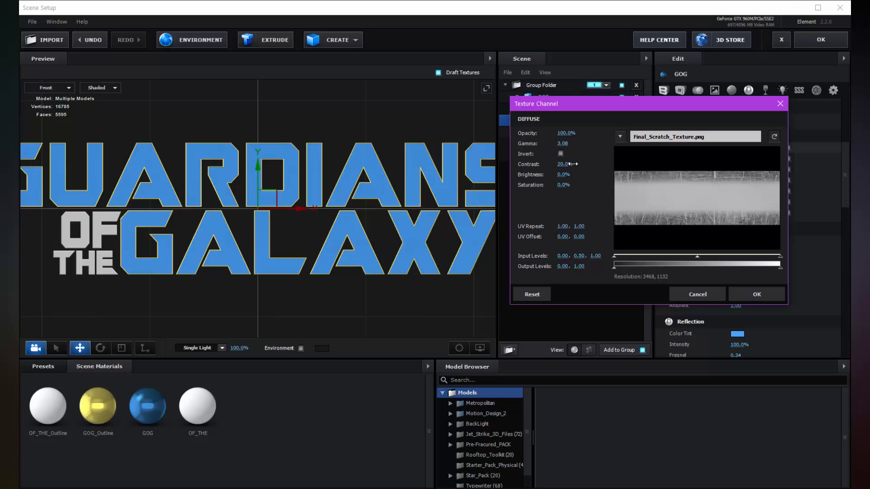
left_click_drag(577, 164, 577, 164)
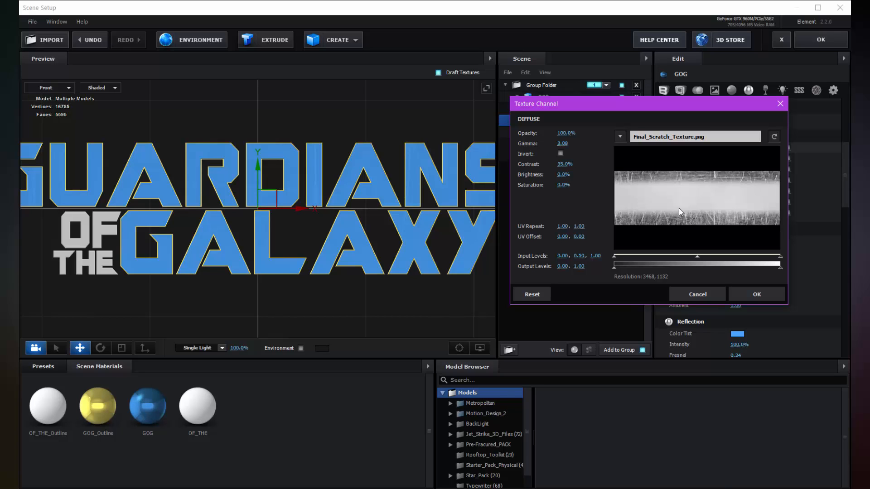
left_click(757, 295)
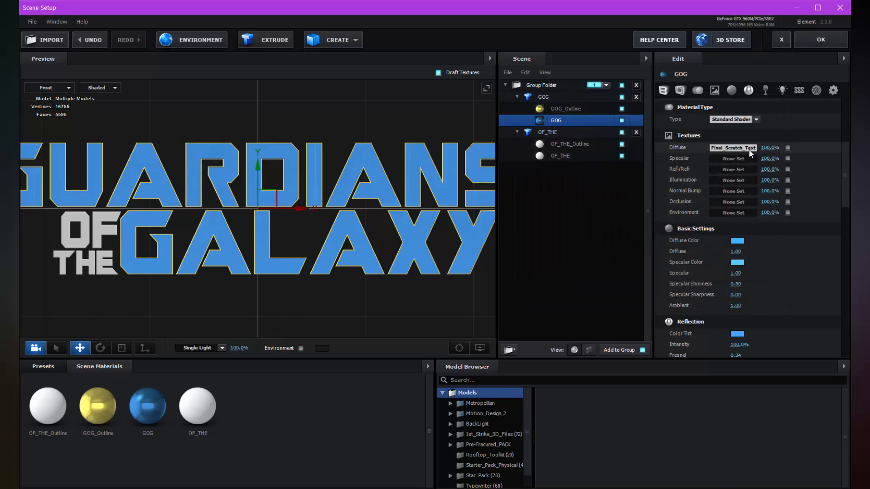
left_click(728, 159)
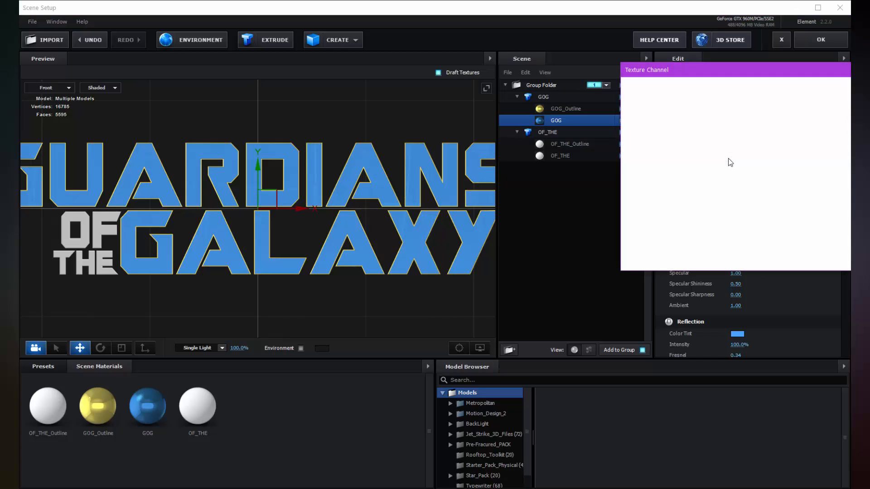
left_click_drag(751, 74, 656, 82)
left_click(695, 116)
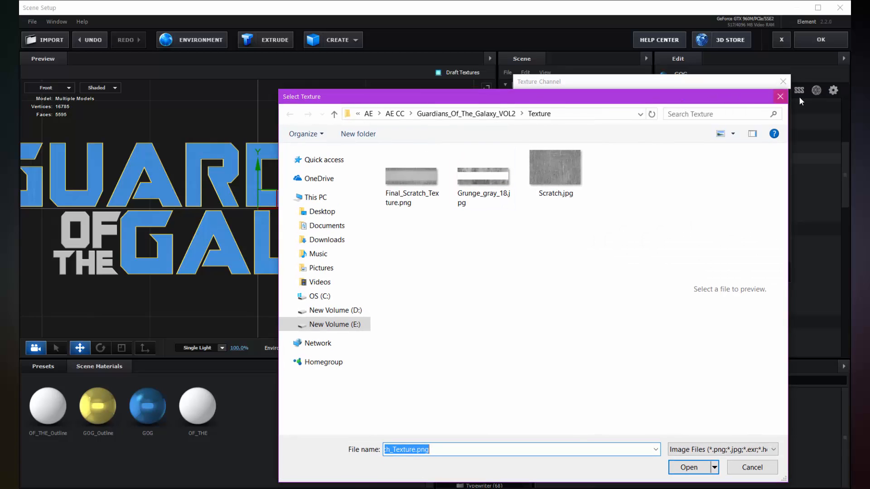
left_click(781, 98)
left_click(783, 81)
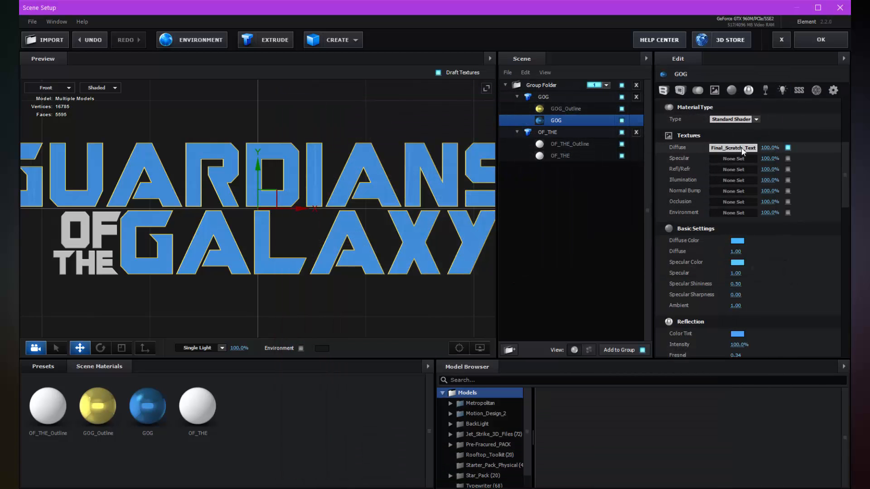
Step: Copy the GOG material's Diffuse scratch texture into its Specular channel and set the specular texture amount to 70%
right_click(742, 149)
left_click(770, 169)
right_click(733, 156)
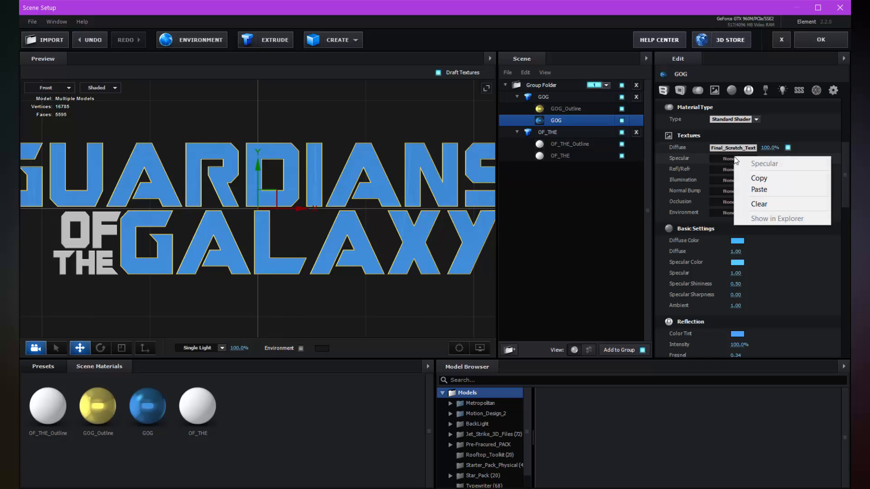
left_click(748, 201)
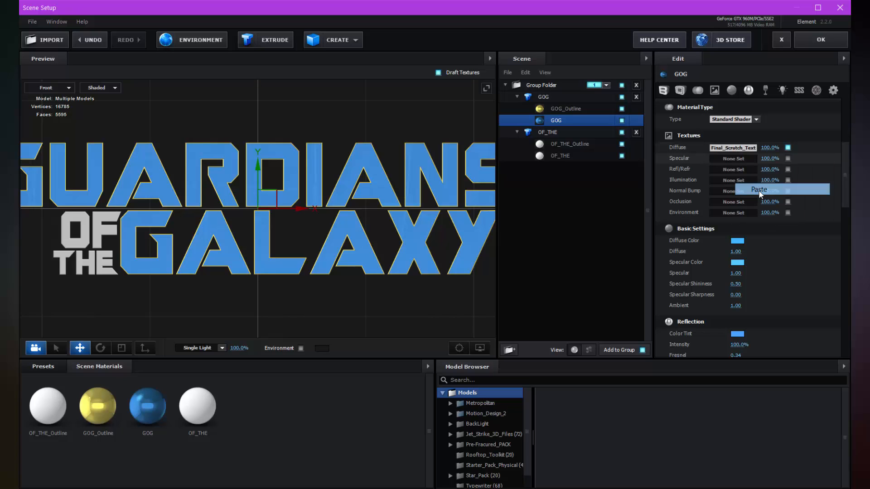
left_click(769, 159)
type("7")
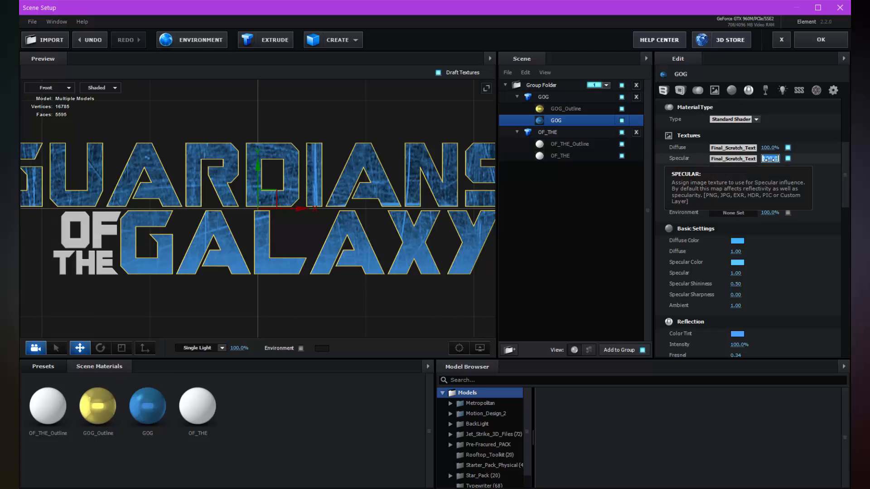
type("0")
key("Return")
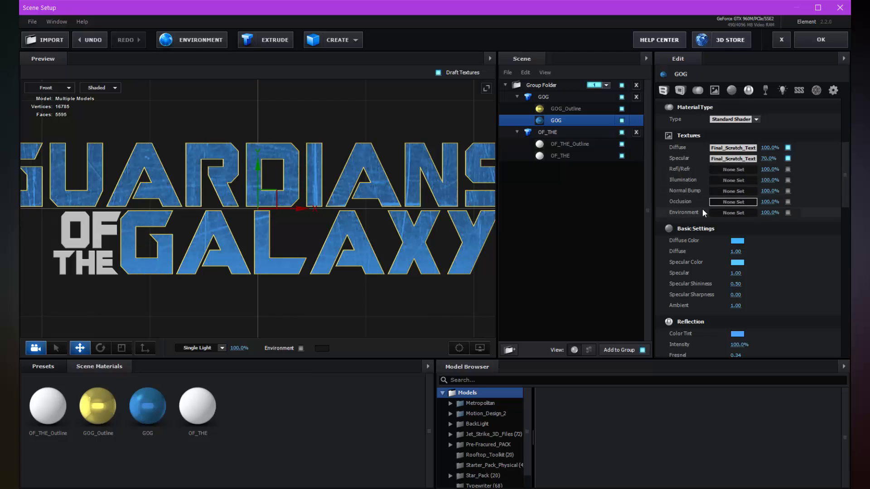
Step: Load Final_Scratch_Texture.png into the GOG material's Normal Bump channel at 18% and check the specular texture settings
left_click(729, 190)
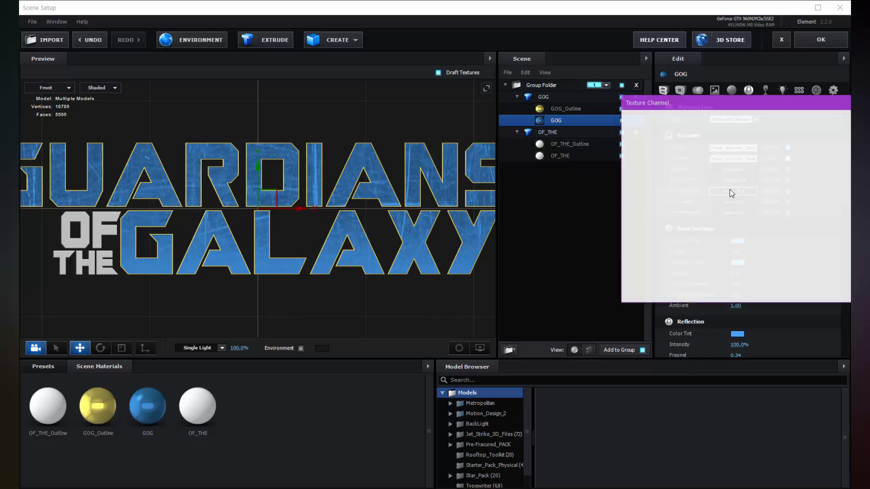
left_click(773, 133)
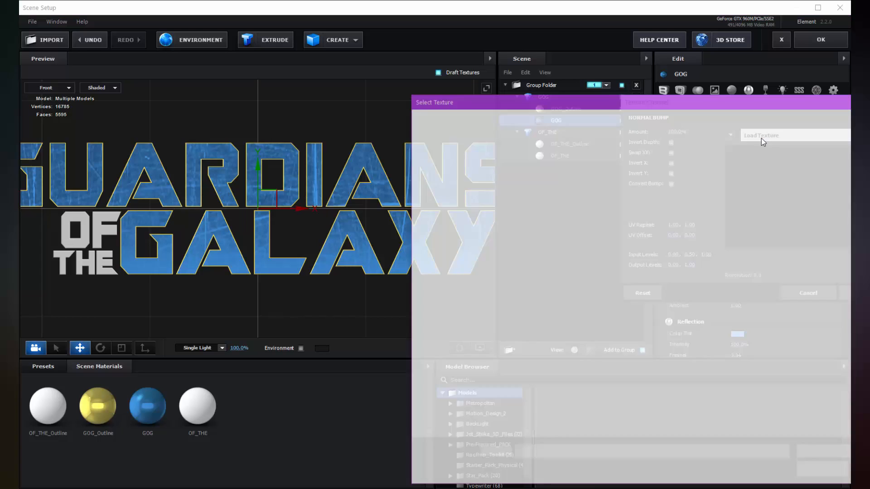
double_click(548, 180)
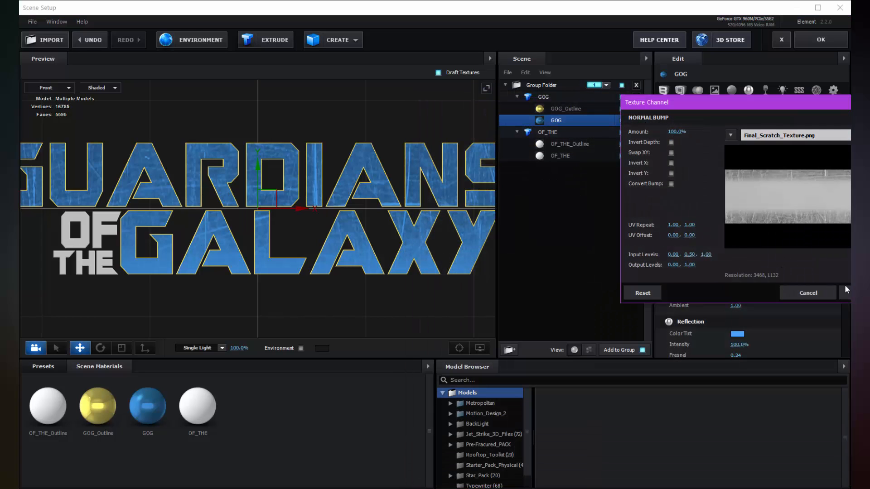
left_click(845, 292)
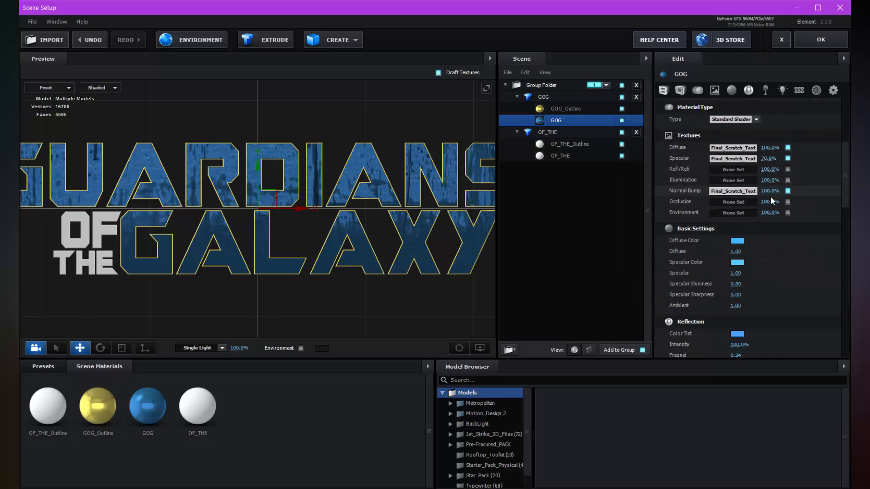
left_click_drag(765, 193, 736, 191)
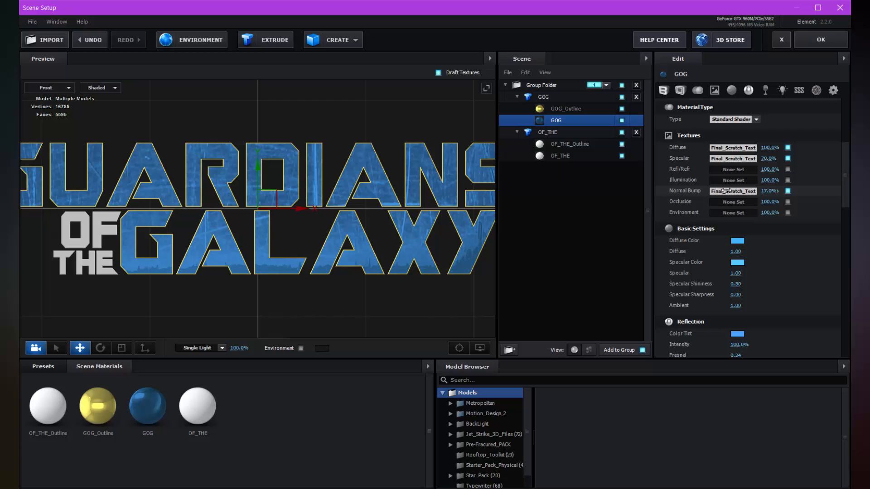
left_click(790, 192)
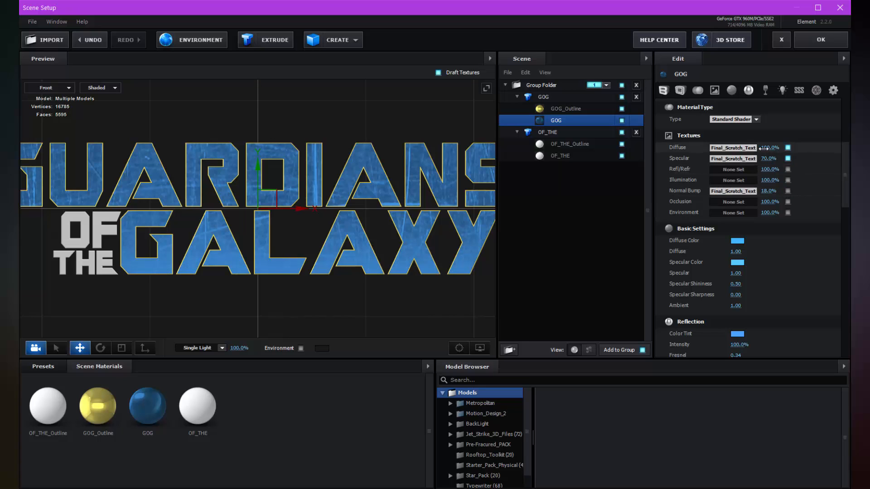
left_click(732, 159)
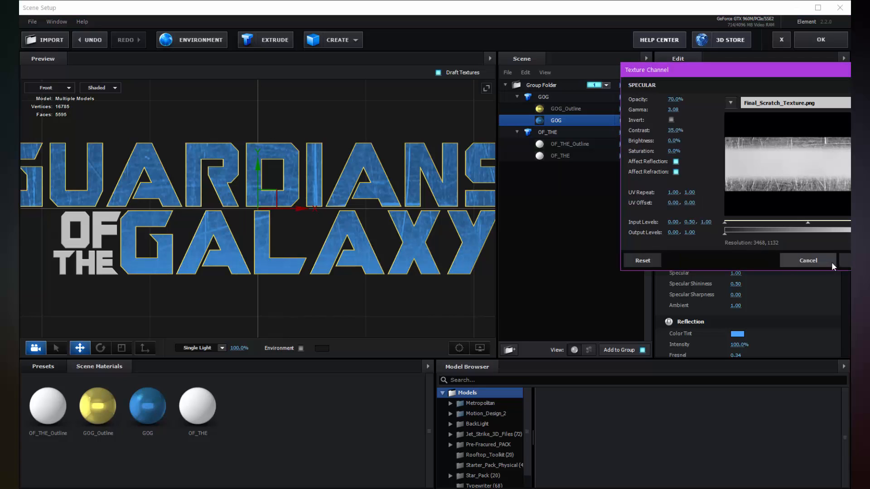
left_click(831, 261)
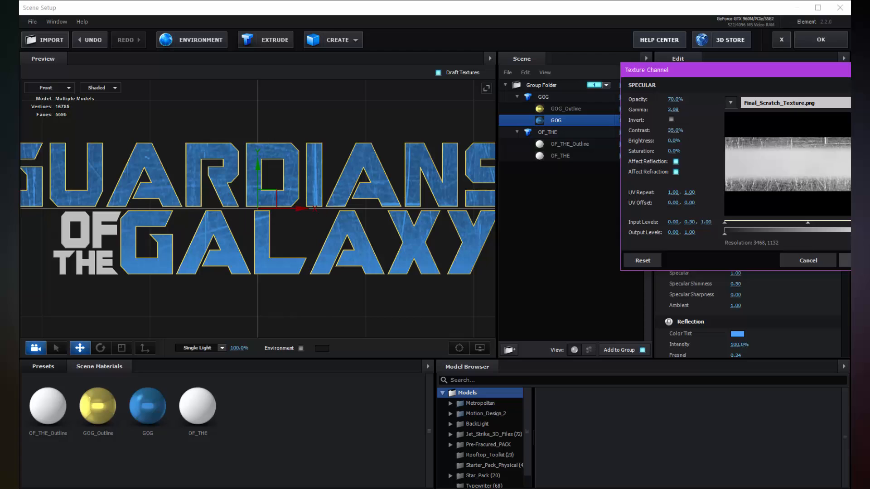
Step: Set the GOG extrusion model's texture mapping to Plane XY
left_click(548, 97)
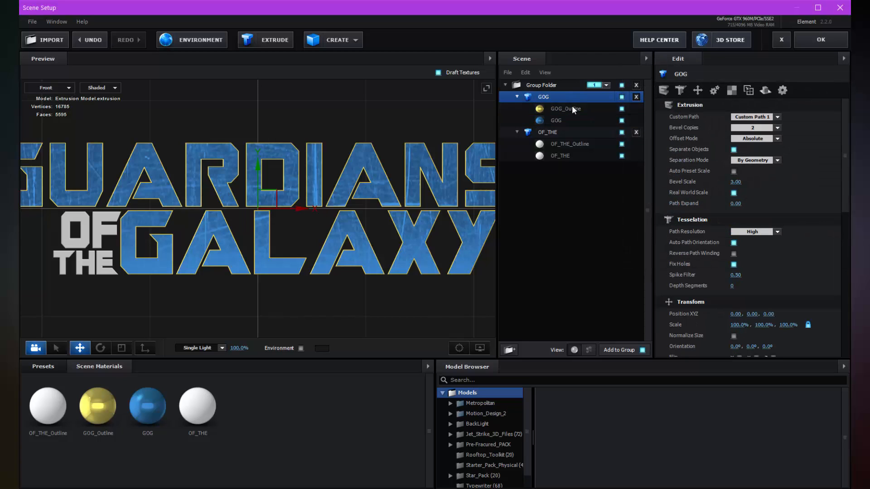
left_click(732, 90)
left_click(778, 117)
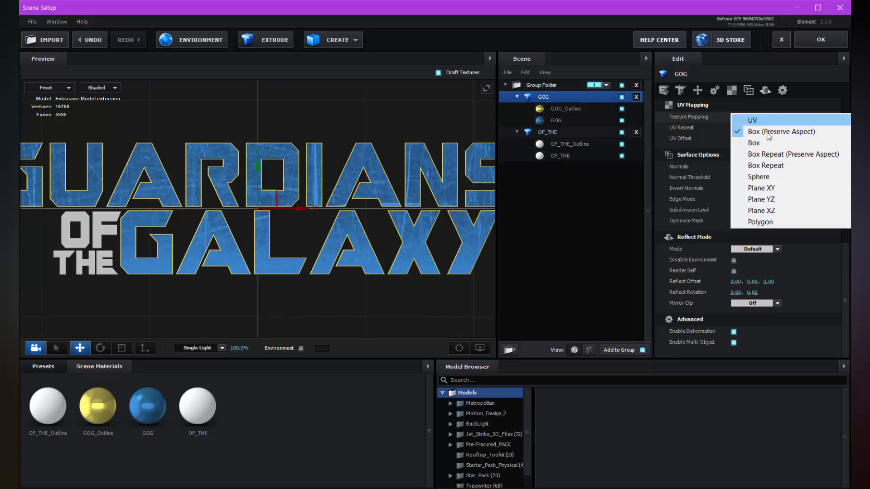
left_click(764, 190)
Step: Set the GOG model's UV Repeat to 1.48, 2.95 and its UV Offset to 0.00, 0.01
scroll(313, 167, "up", 4)
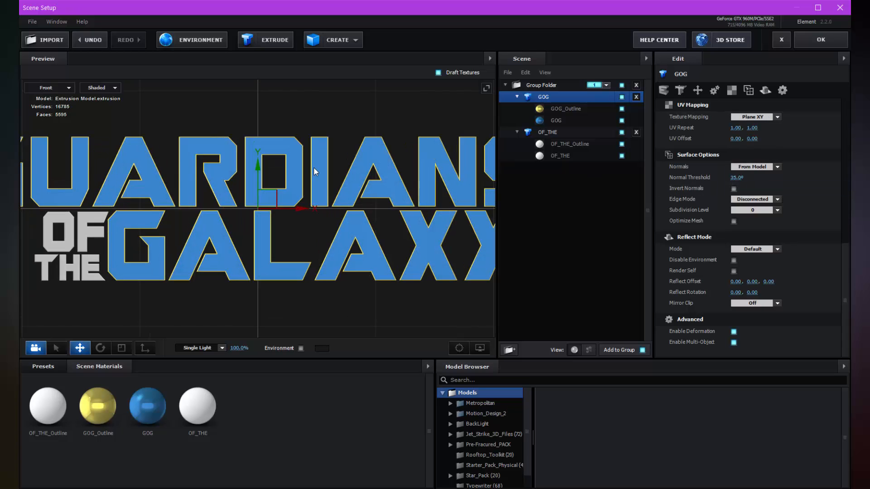
scroll(314, 167, "down", 3)
scroll(313, 167, "up", 3)
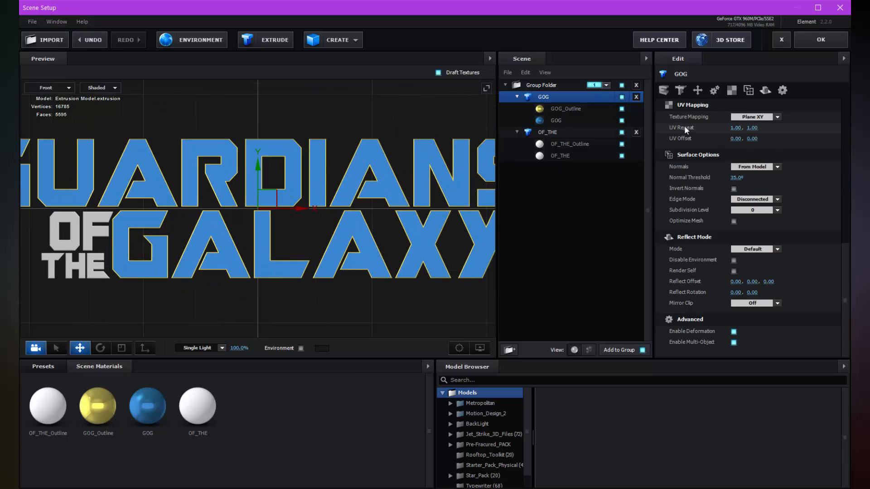
left_click_drag(806, 128, 863, 128)
left_click_drag(746, 130, 762, 138)
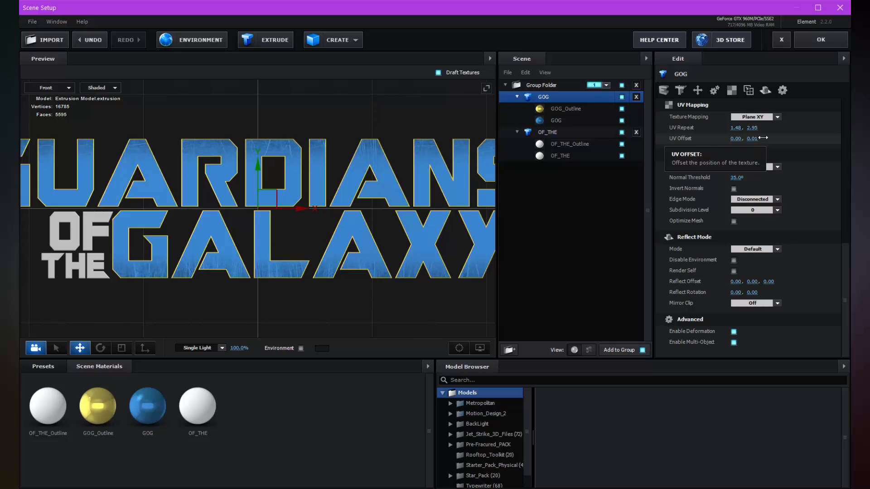
Step: Examine the scratch texture on the GOG lettering from several angles in the Perspective view
left_click(70, 86)
left_click(67, 92)
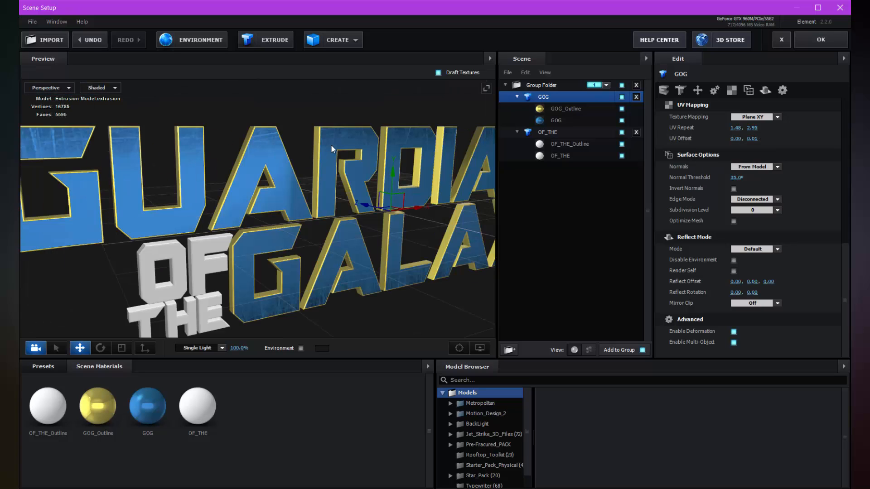
scroll(331, 145, "down", 4)
mouse_move(309, 184)
left_mouse_down()
mouse_move(248, 165)
mouse_move(232, 177)
mouse_move(299, 178)
left_mouse_up()
mouse_move(394, 181)
left_mouse_down()
mouse_move(276, 165)
mouse_move(374, 184)
mouse_move(371, 193)
mouse_move(417, 184)
mouse_move(422, 173)
mouse_move(382, 179)
mouse_move(403, 171)
left_mouse_up()
scroll(399, 177, "up", 4)
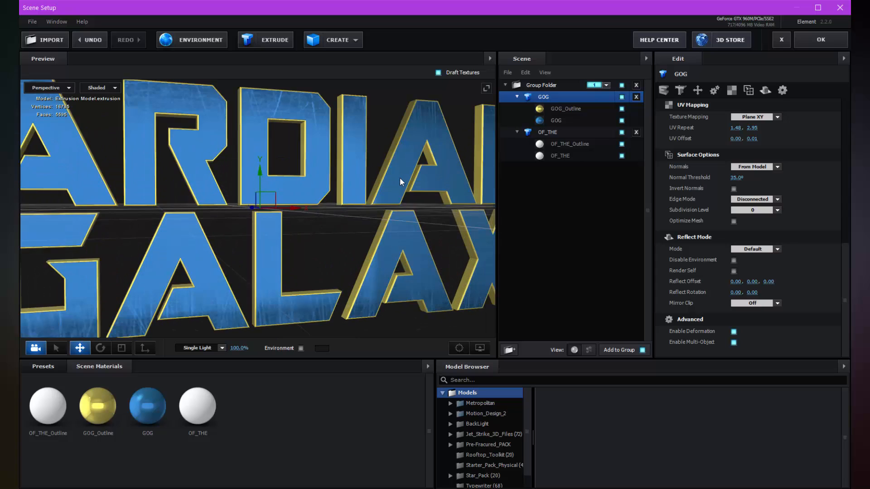
scroll(400, 179, "up", 2)
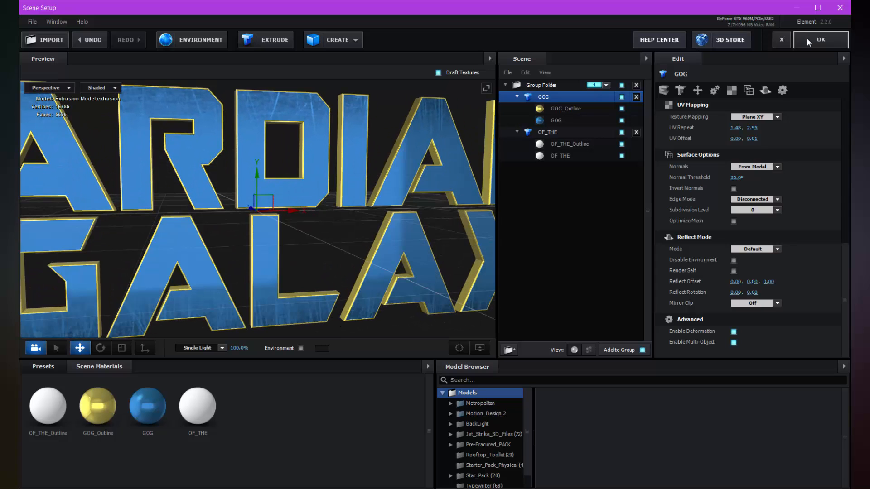
Step: Apply the scene setup, return to the After Effects composition and check the whole textured title
left_click(821, 40)
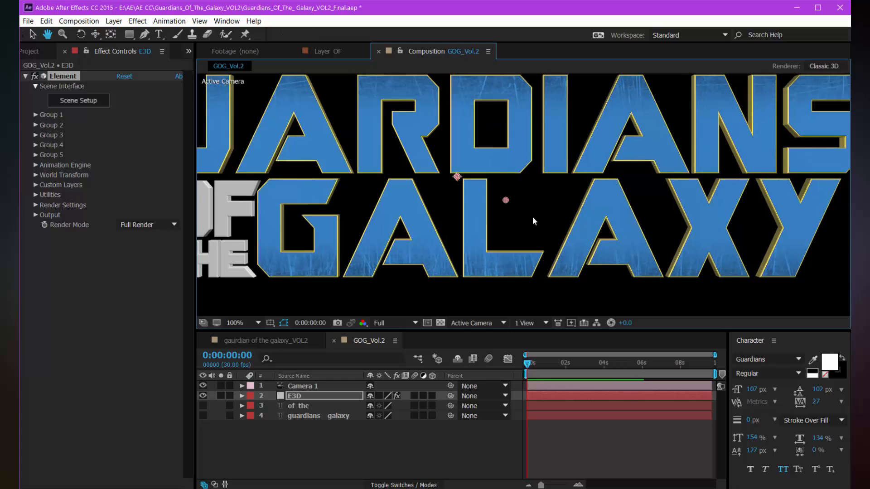
scroll(538, 191, "down", 2)
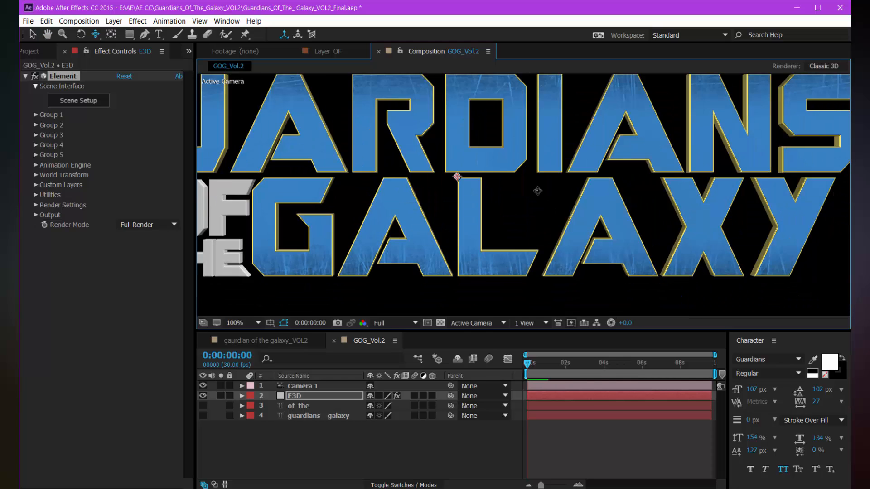
key("h")
mouse_move(479, 191)
left_mouse_down()
mouse_move(514, 186)
mouse_move(490, 196)
left_mouse_up()
key("y")
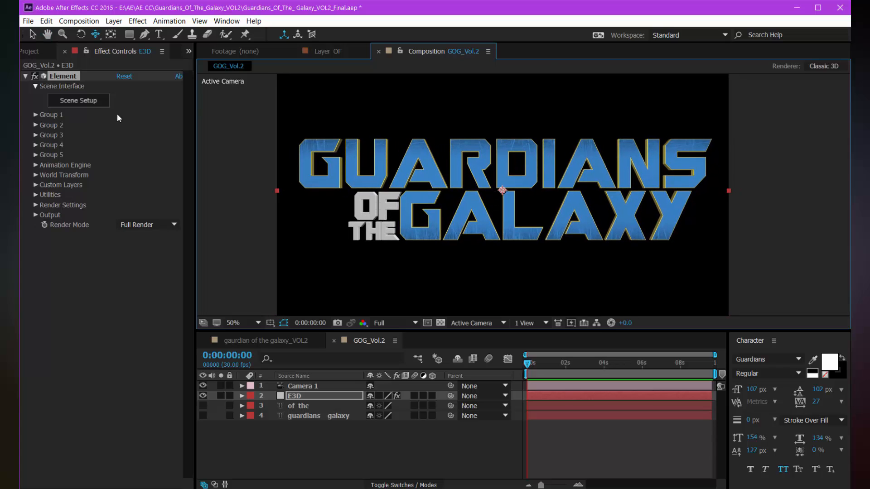
Step: Reopen Scene Setup and display the Metal material presets of Pro_Shaders_2 for the OF THE lettering
left_click(86, 100)
scroll(284, 202, "down", 2)
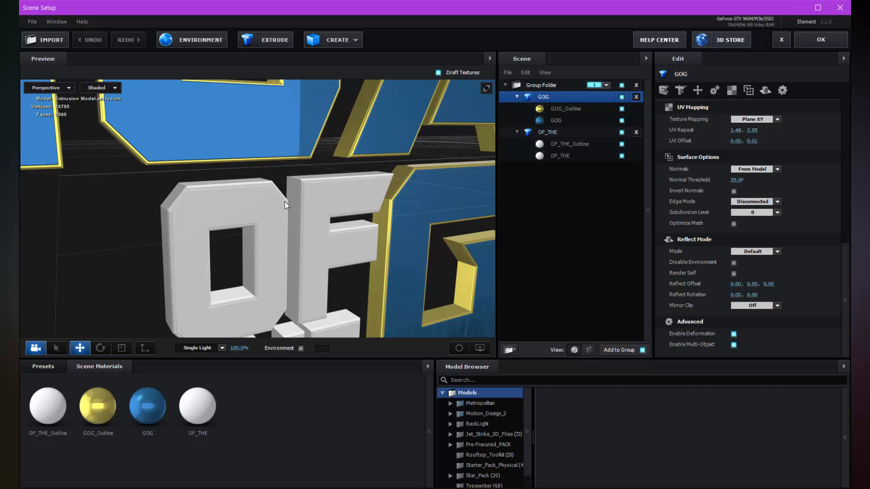
scroll(285, 202, "down", 3)
left_click_drag(321, 189, 103, 336)
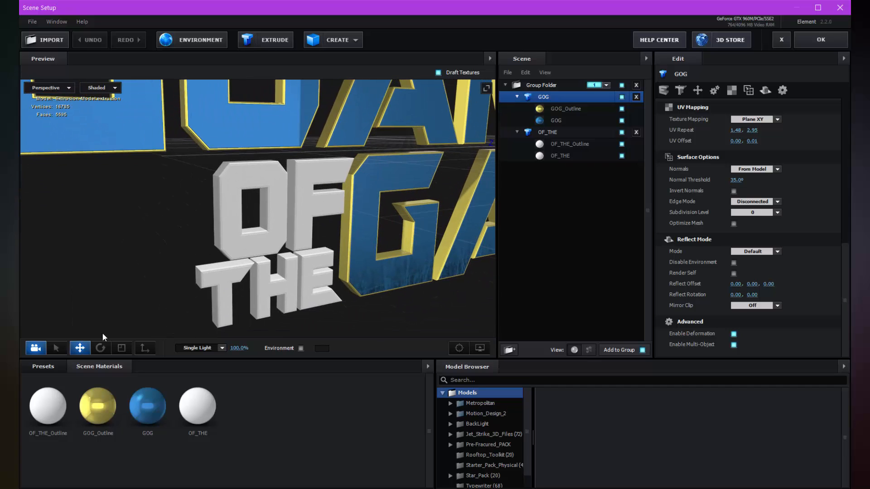
left_click(53, 366)
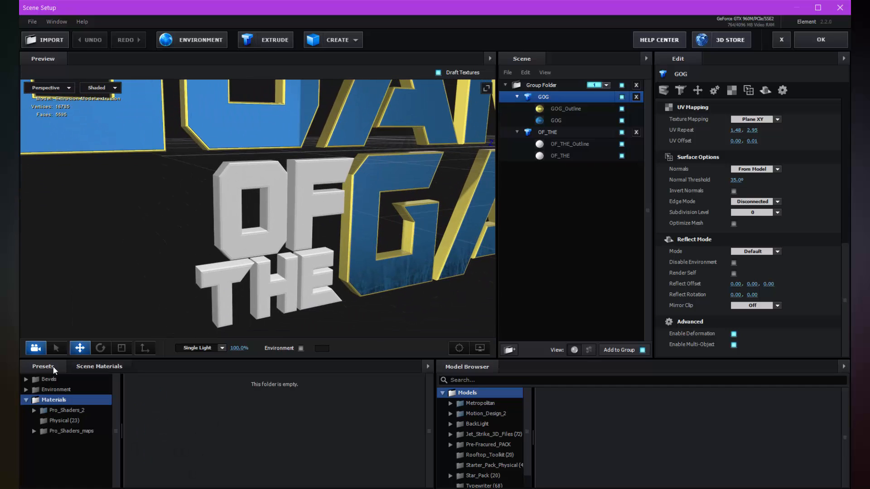
double_click(75, 409)
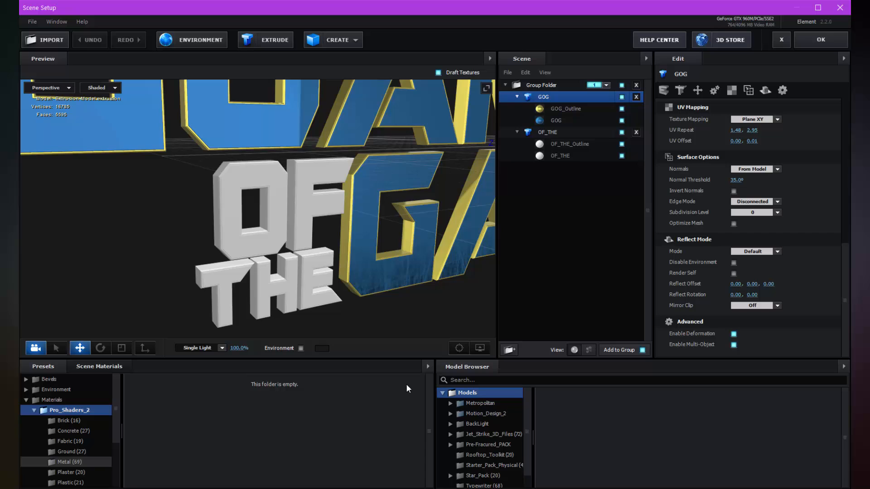
mouse_move(429, 387)
left_mouse_down()
mouse_move(427, 400)
mouse_move(428, 393)
left_mouse_up()
Step: Apply the clean_metal_clean_gold preset to the OF_THE_Outline material
left_click_drag(202, 404, 577, 144)
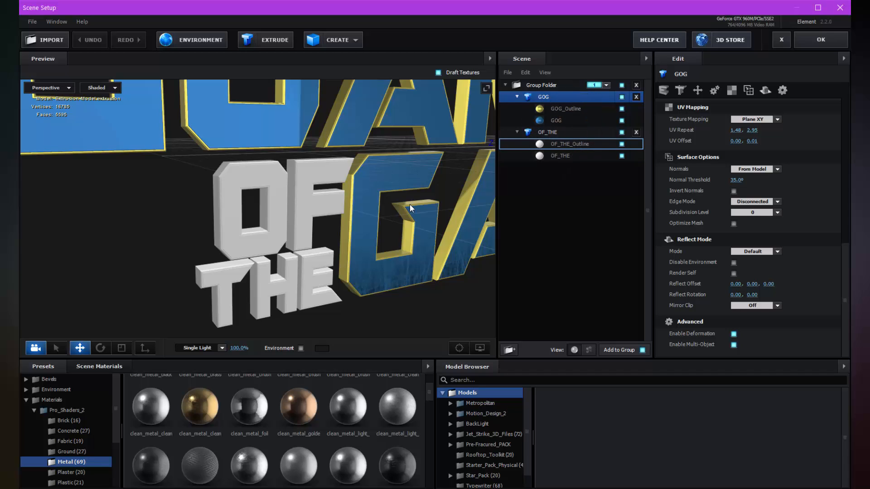
left_click_drag(298, 189, 267, 206)
scroll(232, 179, "down", 3)
scroll(232, 180, "up", 6)
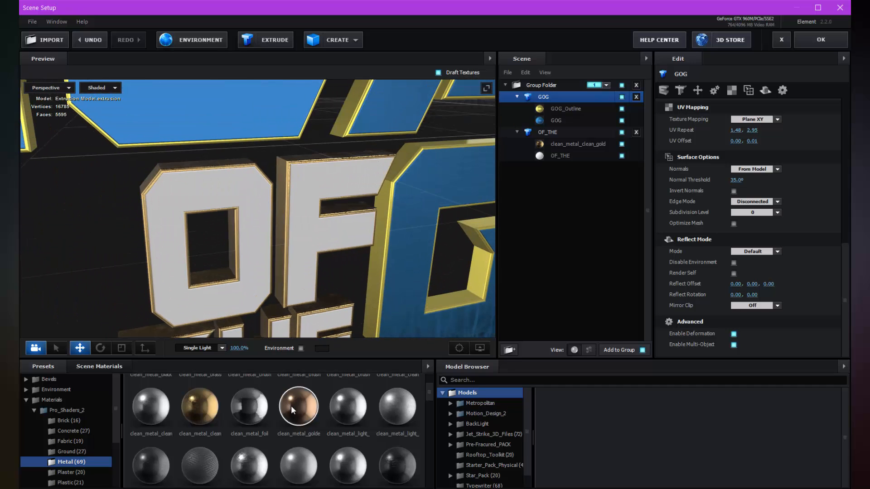
Step: Apply the clean_metal_golden preset to the OF_THE material and inspect the lettering's depth up close
left_click_drag(290, 406, 341, 129)
scroll(302, 221, "down", 2)
scroll(301, 221, "down", 2)
scroll(302, 222, "up", 5)
scroll(356, 168, "down", 1)
scroll(325, 175, "up", 2)
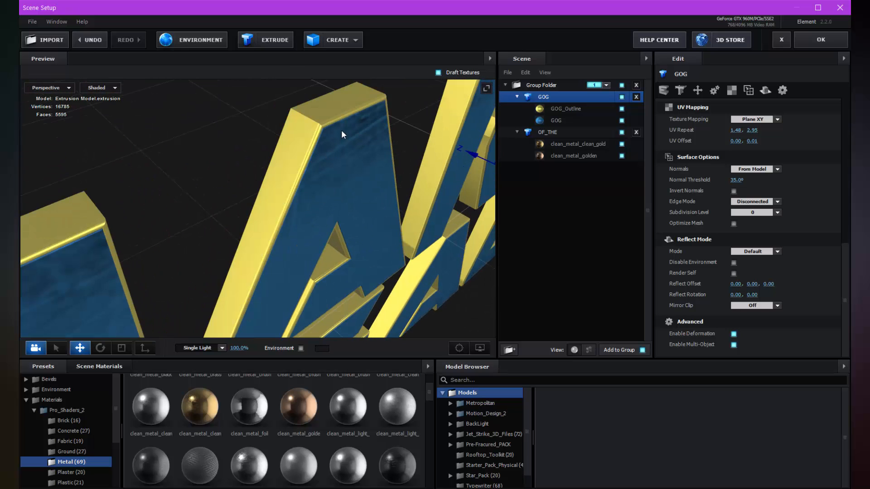
Step: Set the GOG_Outline bevel's Extrude value to 1.60
left_click(566, 120)
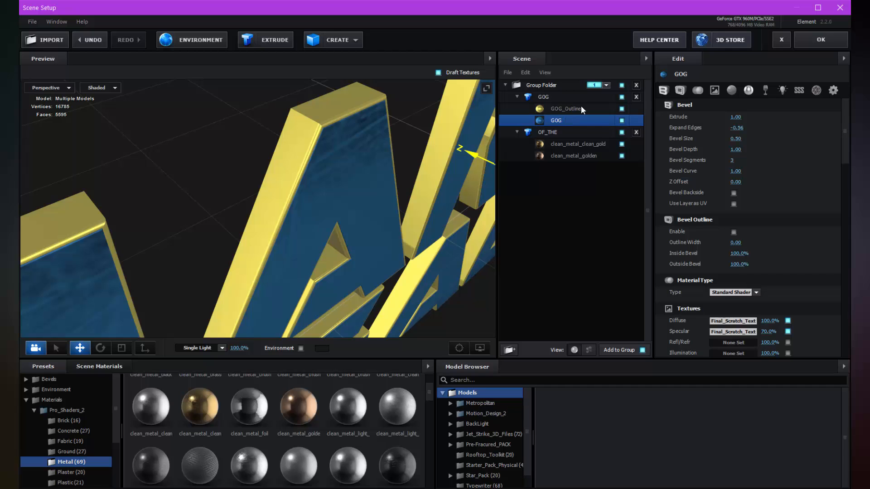
left_click(581, 107)
left_click_drag(735, 118, 758, 118)
left_click(738, 117)
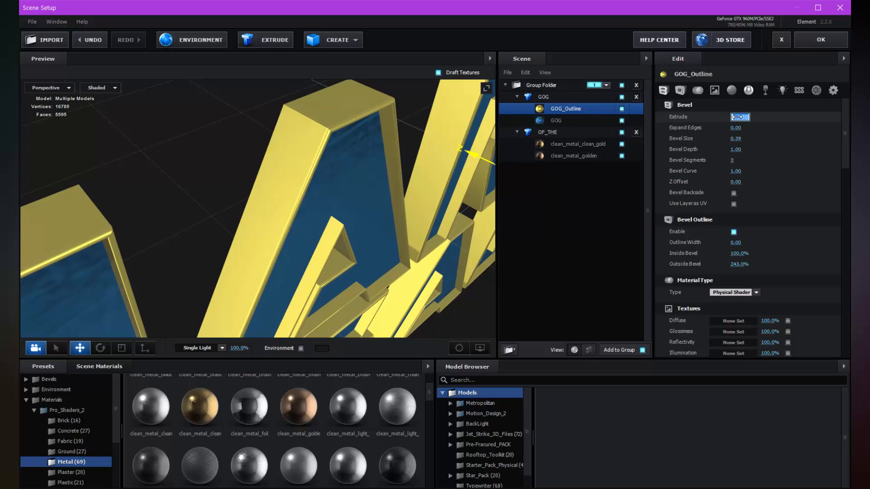
type("1.6")
key("Return")
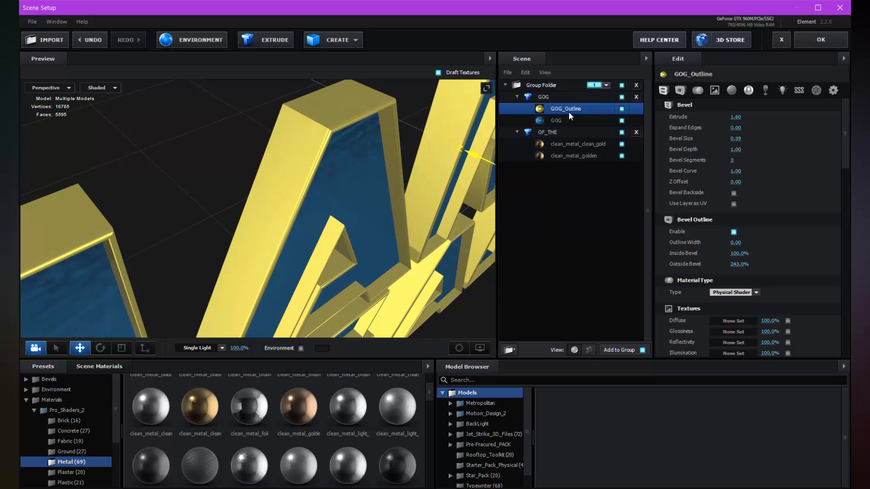
Step: Set the blue GOG bevel's Extrude value to 0.8
left_click(561, 122)
left_click_drag(448, 128, 430, 132)
mouse_move(737, 118)
left_mouse_down()
mouse_move(722, 119)
mouse_move(732, 118)
left_mouse_up()
left_click(732, 118)
type("0.8")
key("Return")
Step: Set the Extrude value of the OF THE outline bevel, clean_metal_clean_gold, to 1.6
left_click_drag(485, 163, 419, 254)
left_click(577, 145)
left_click(736, 116)
type("1.6")
key("Return")
Step: Set the clean_metal_golden bevel's Extrude value to 0.90 and check the complete title
left_click(572, 156)
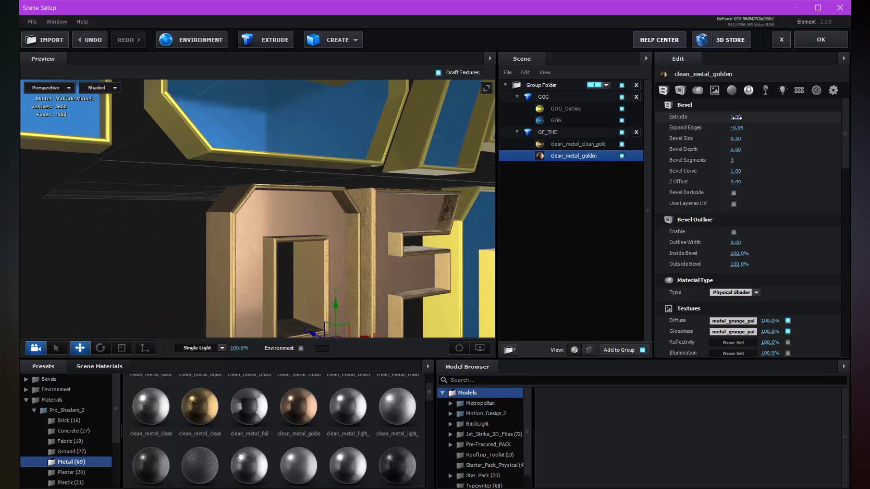
left_click(737, 118)
type("0.9")
key("Return")
left_click_drag(363, 150, 384, 184)
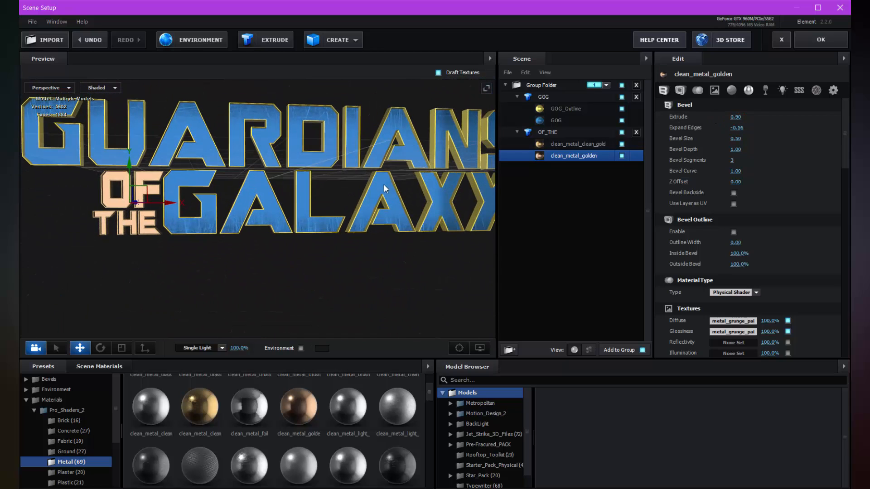
Step: Apply the Element scene and hide the "of the" and "guardians galaxy" text layers from the timeline as shy layers
left_click(821, 39)
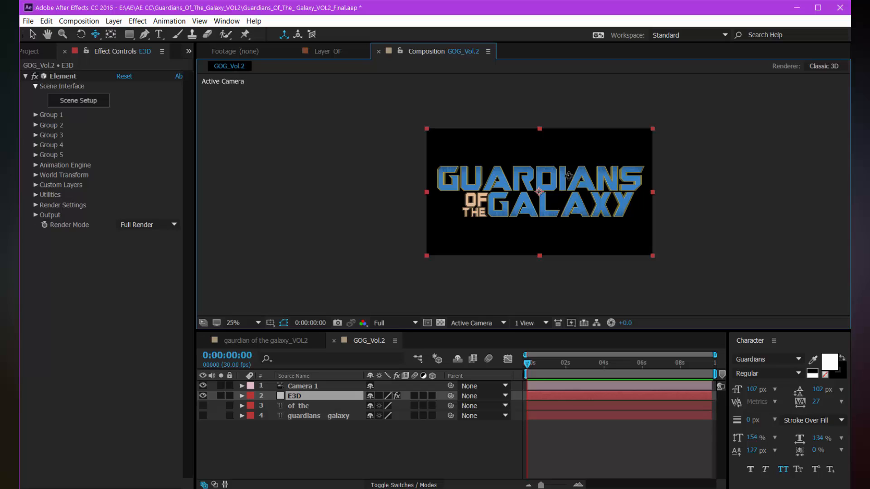
key("v")
left_click_drag(351, 429, 320, 409)
left_click(370, 416)
left_click(457, 359)
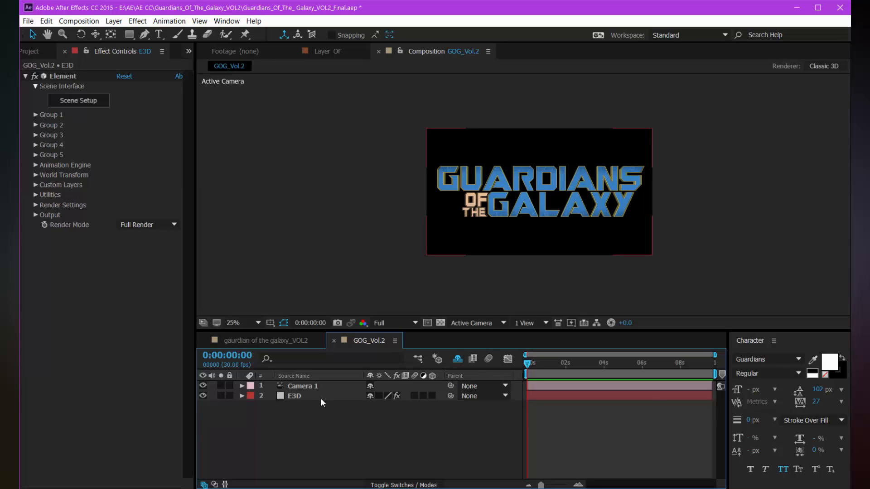
Step: Add a white parallel light with 149% intensity, Smooth falloff, radius and falloff distance 500, casting shadows at 70% darkness
left_click(326, 399)
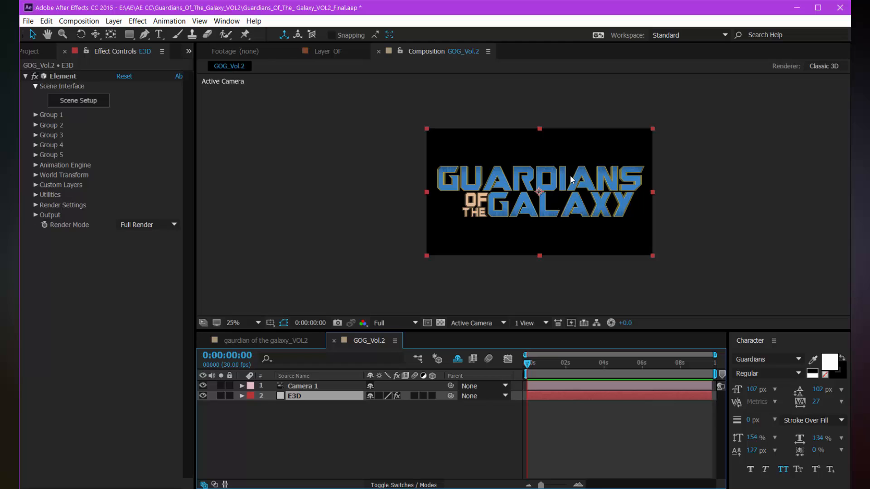
key("ctrl+alt+shift+l")
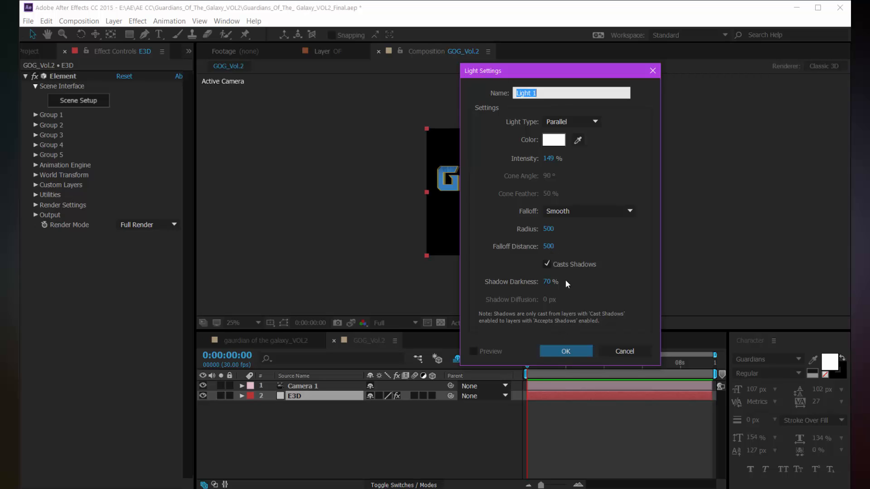
left_click(567, 350)
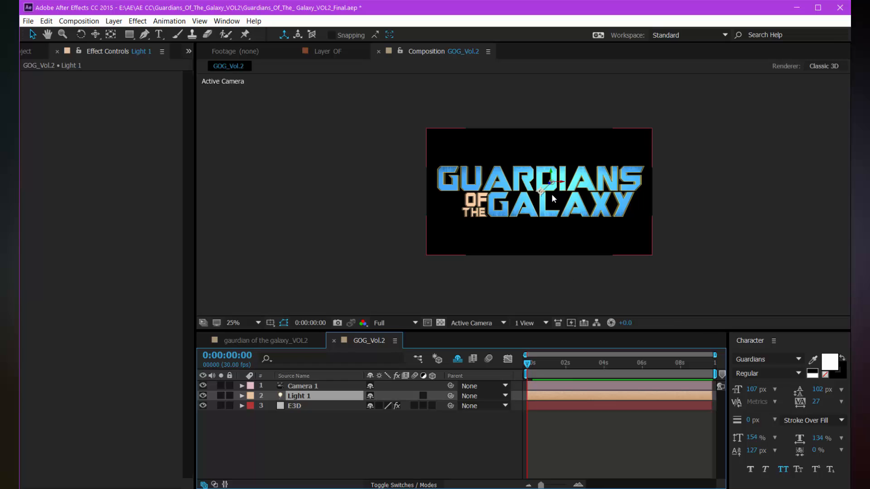
Step: Move Light 1 above the composition frame and lower its point of interest slightly over the title
left_click_drag(552, 180, 544, 117)
scroll(542, 186, "up", 2)
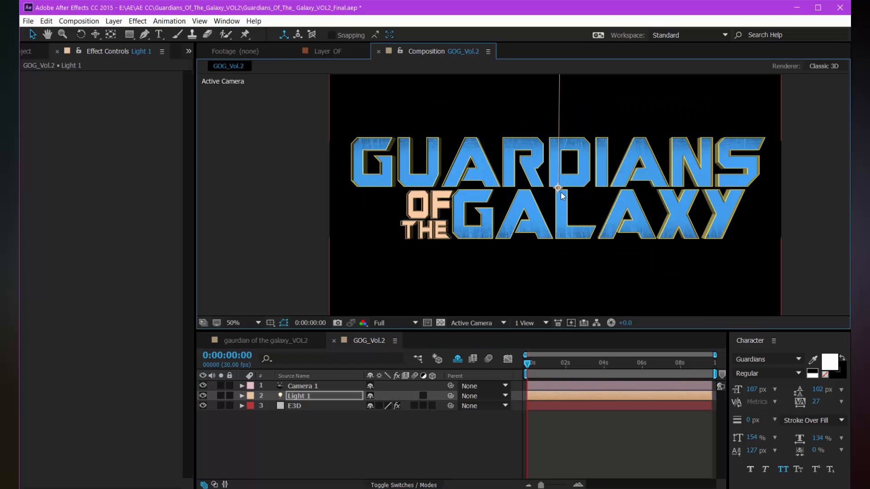
left_click_drag(558, 196, 558, 205)
scroll(560, 172, "down", 2)
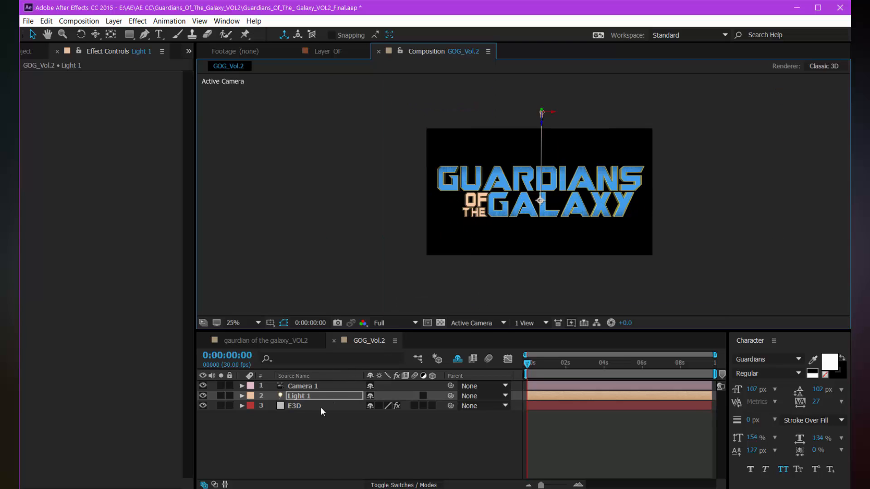
Step: Check Light 1's light options, including its shadow casting, and inspect the lit title
key("a")
key("a")
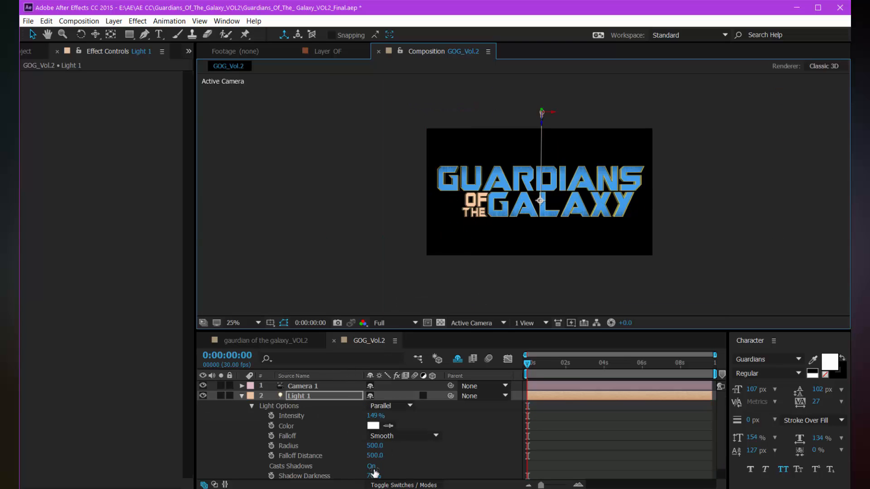
left_click(242, 396)
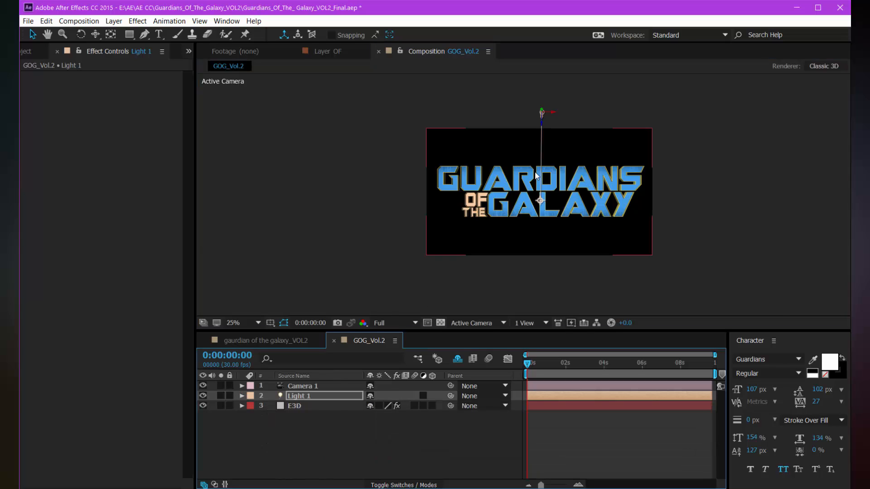
scroll(542, 184, "up", 2)
scroll(543, 184, "down", 2)
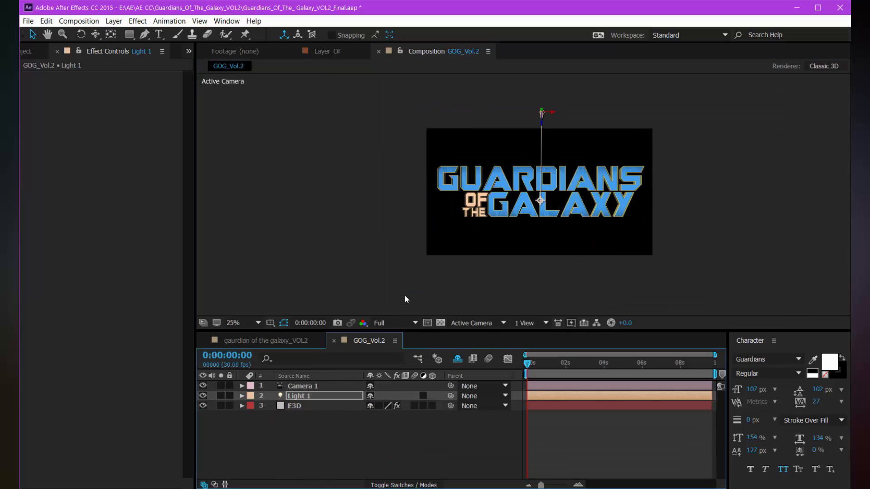
Step: Enable shadows in the Element render settings of the E3D layer and inspect them on the lettering
left_click(324, 407)
left_click(36, 204)
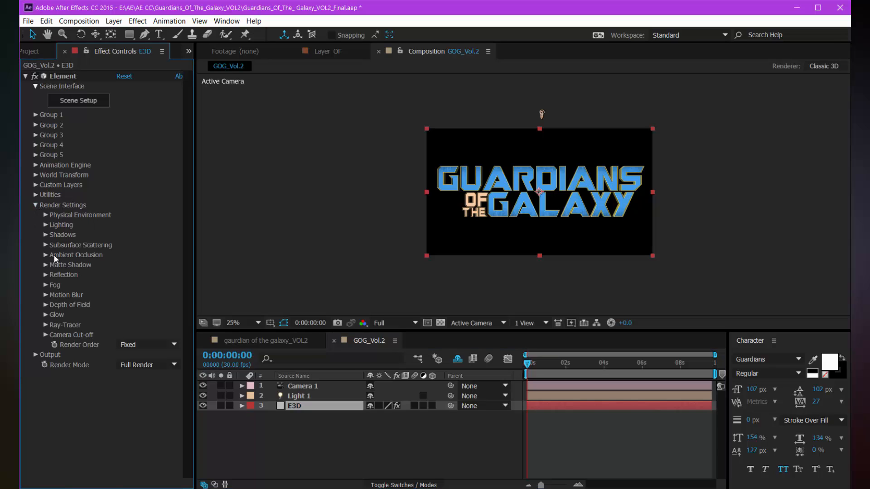
left_click(47, 234)
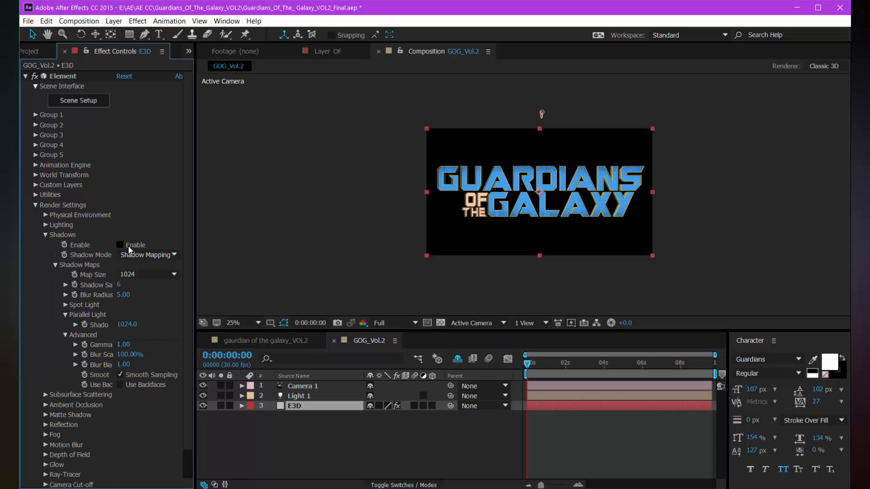
left_click(119, 245)
key("period")
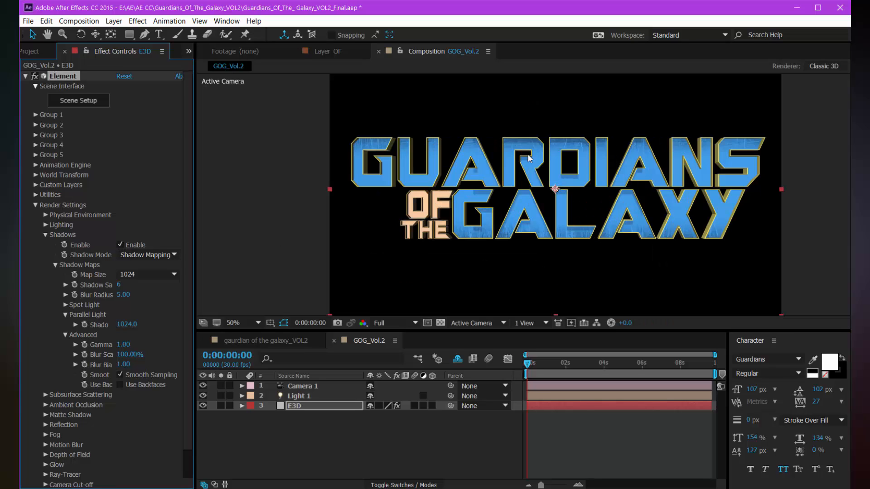
key("space")
left_click_drag(569, 162, 554, 191)
scroll(553, 195, "up", 2)
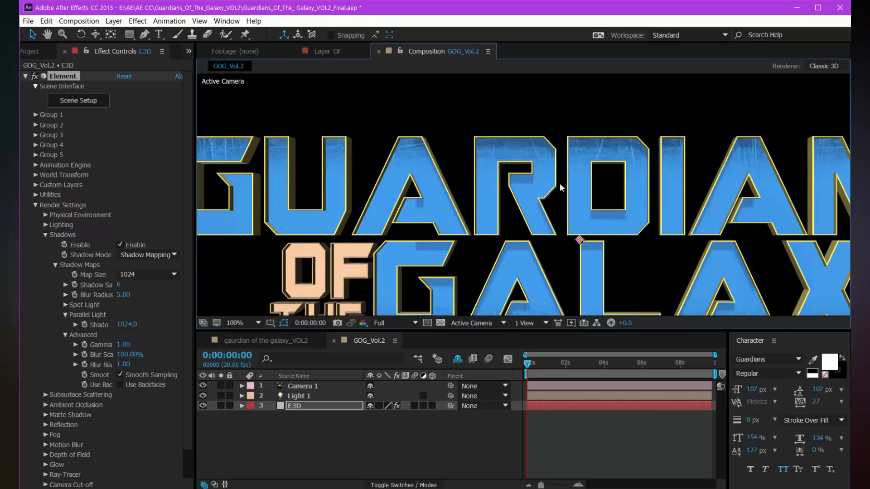
scroll(553, 195, "down", 2)
scroll(551, 195, "up", 2)
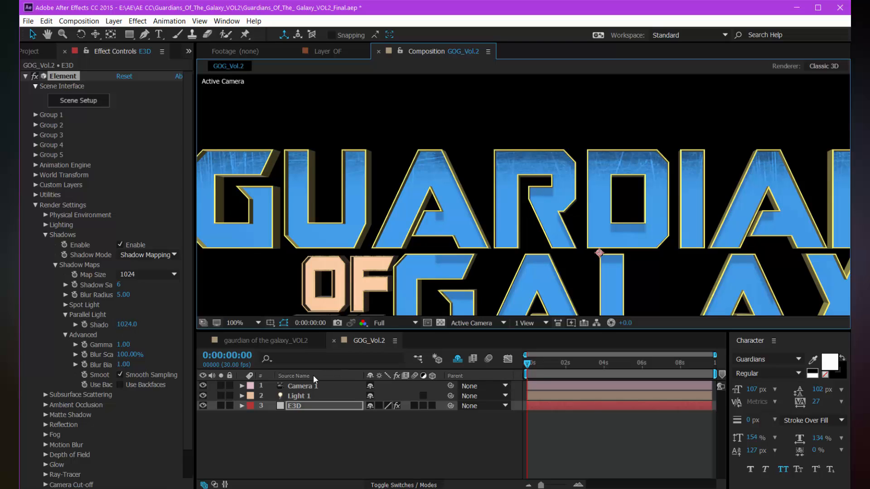
Step: Raise the parallel light's shadow value in the shadow map settings to 2874
left_click_drag(123, 325, 153, 324)
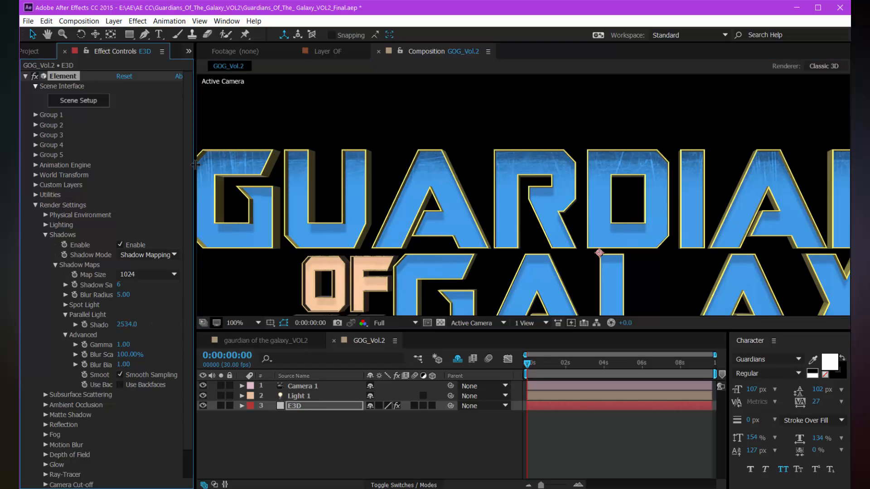
key("space")
left_click_drag(661, 224, 448, 212)
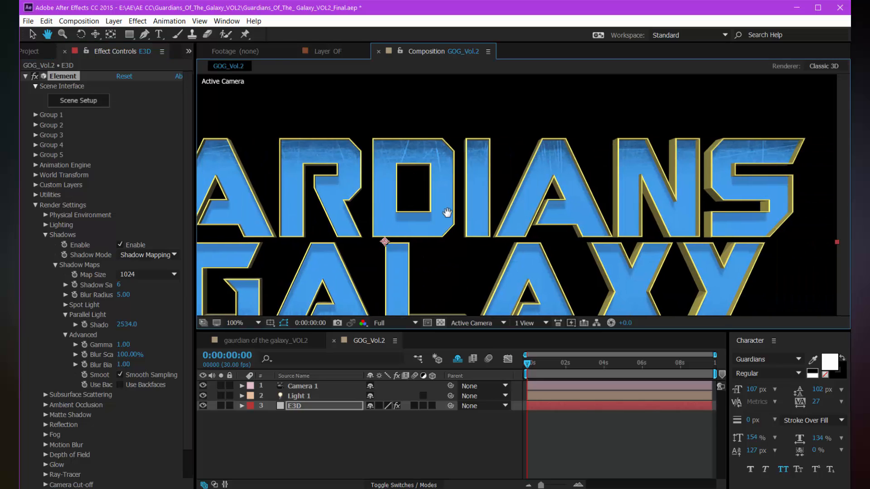
left_click_drag(123, 325, 153, 327)
scroll(450, 169, "down", 1)
key("space")
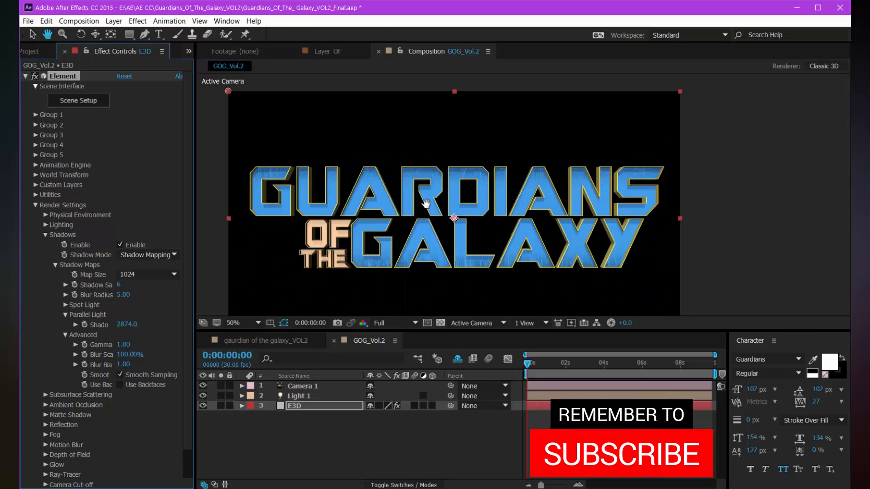
Step: Inspect the shadows on the GUARDIANS letters and set the shadow samples to 10
left_click_drag(426, 203, 528, 204)
scroll(466, 201, "up", 2)
scroll(466, 201, "down", 1)
key("space")
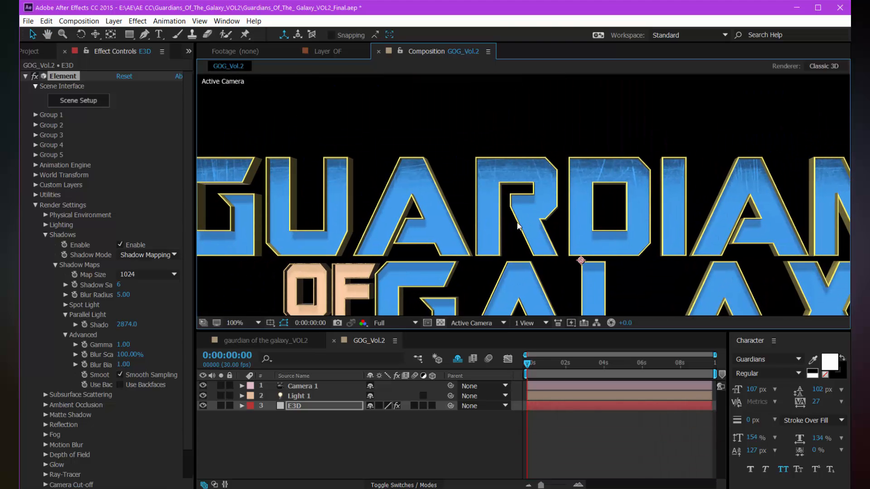
key("space")
left_click_drag(466, 205, 566, 201)
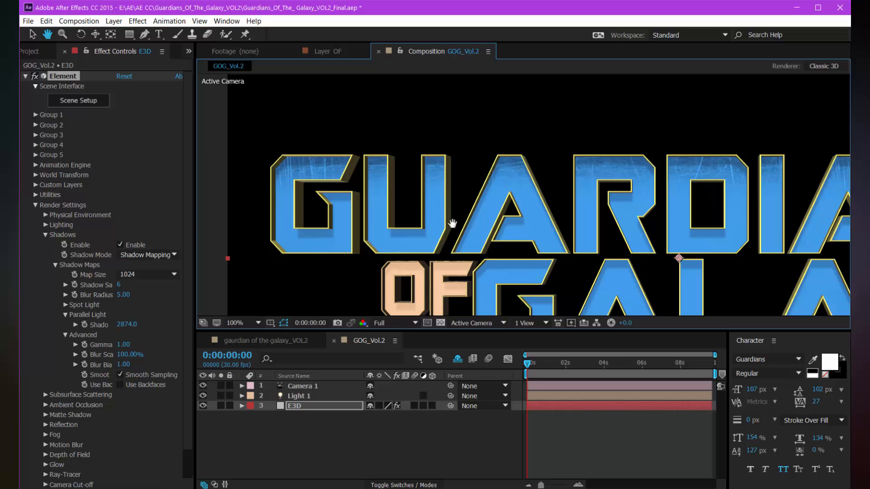
left_click_drag(452, 224, 406, 218)
left_click(118, 286)
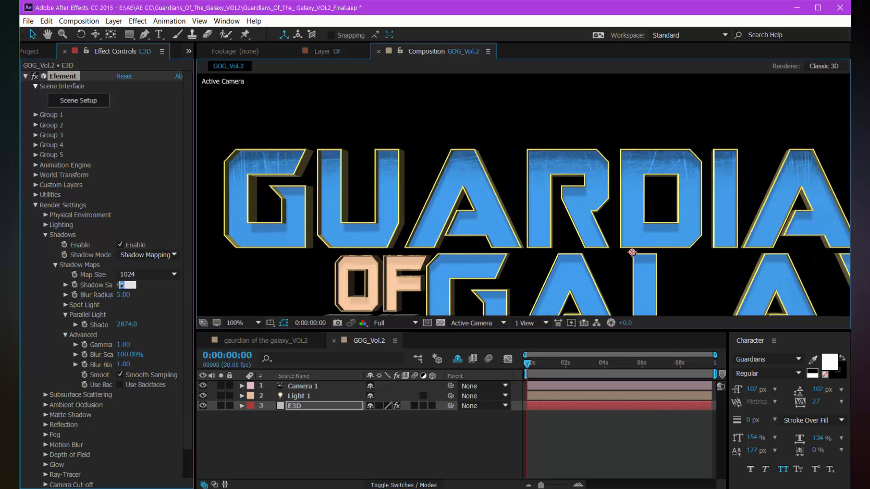
type("10")
key("Return")
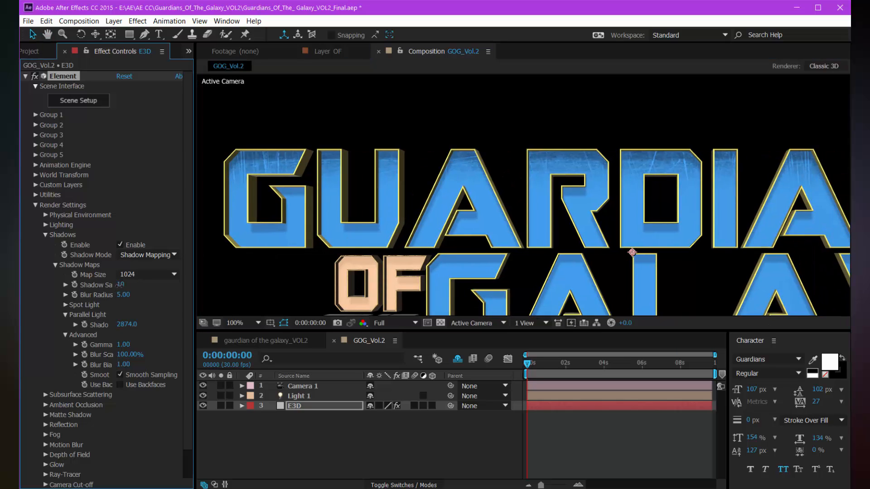
Step: Set the advanced shadow Gamma to 2 and check the shading across the title
left_click(122, 345)
type("2")
key("Return")
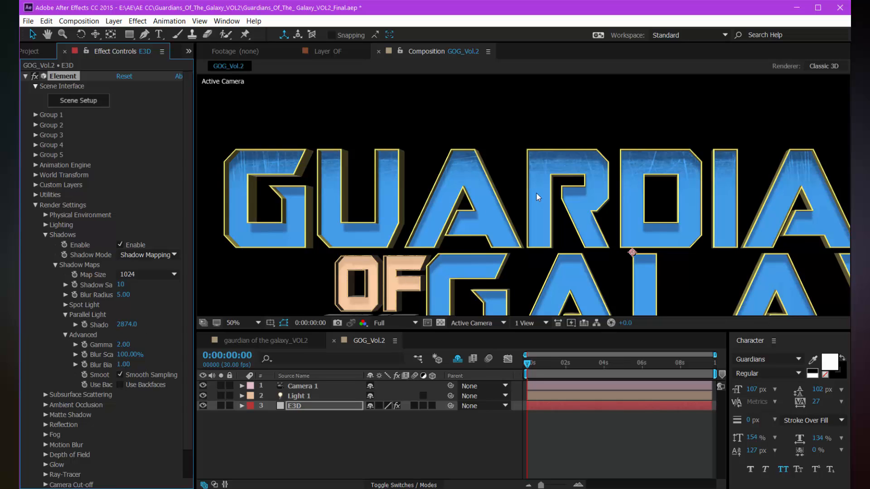
scroll(536, 192, "up", 2)
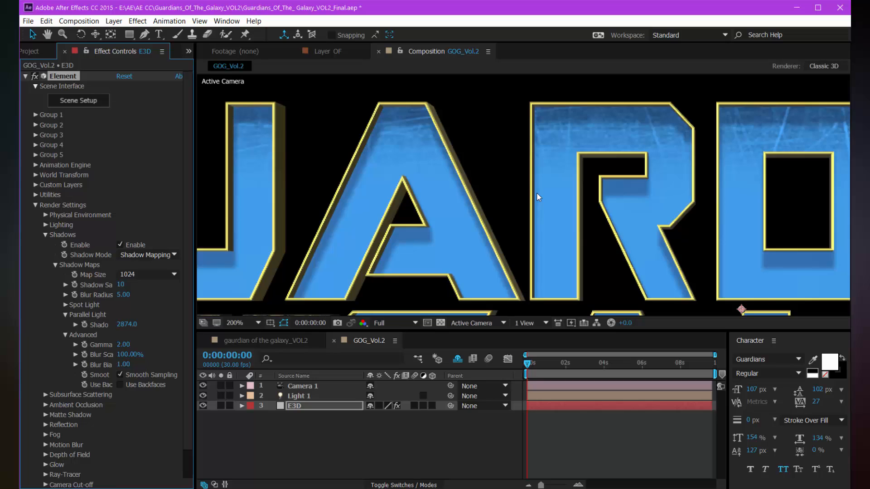
scroll(536, 193, "down", 3)
scroll(487, 198, "up", 2)
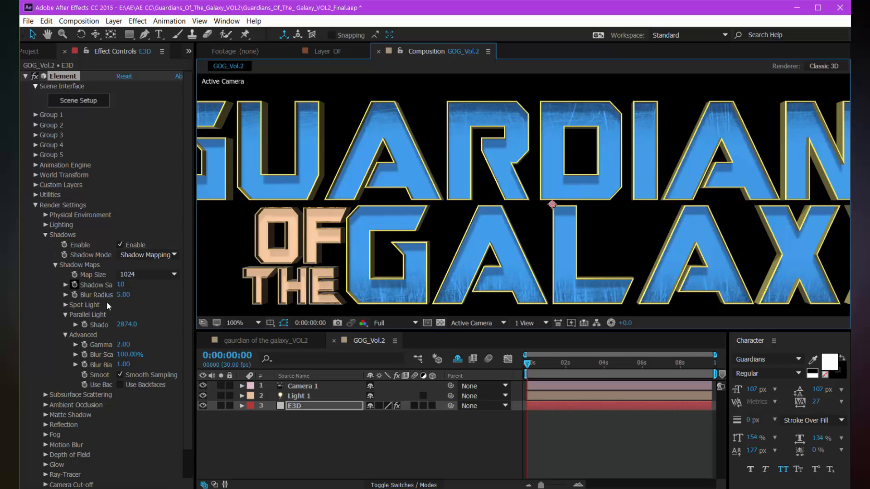
left_click(65, 335)
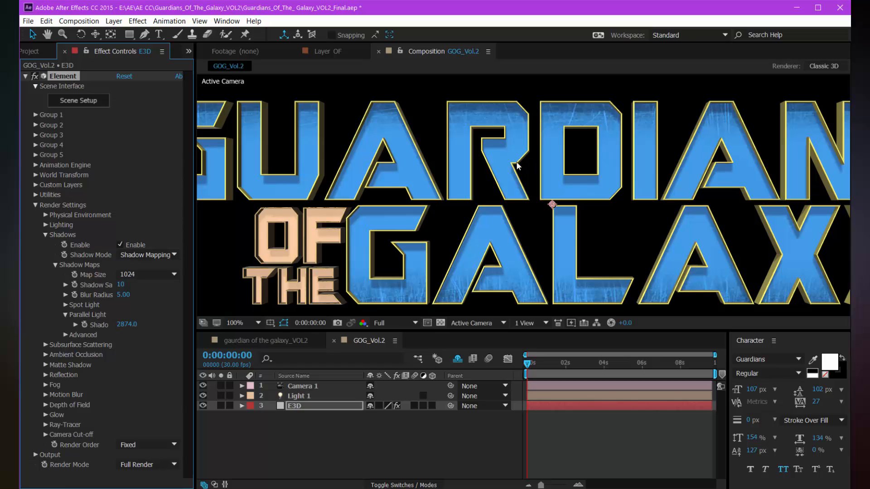
scroll(506, 174, "down", 1)
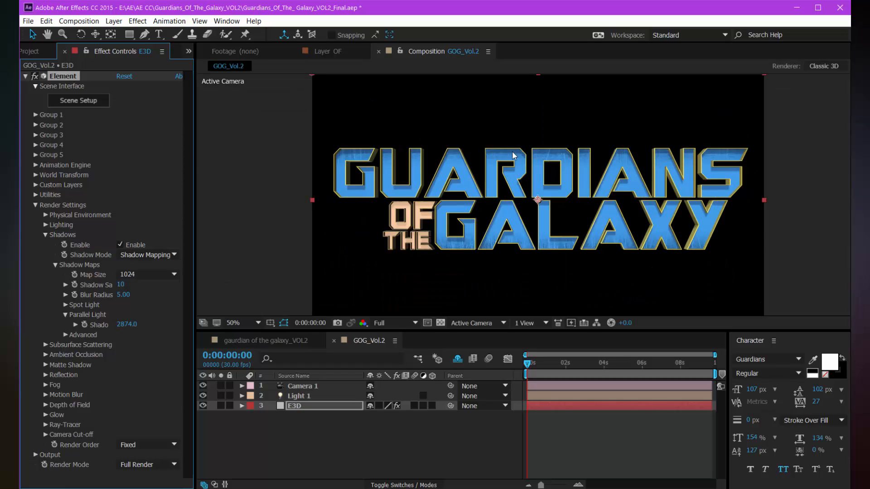
scroll(512, 156, "up", 1)
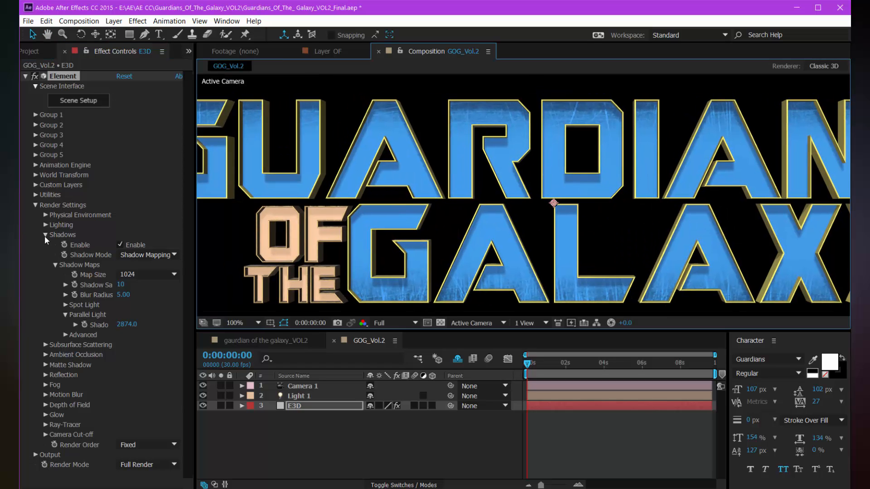
Step: Enable ambient occlusion in SSAO mode in the render settings and compare its effect on the title
left_click(46, 235)
left_click(45, 255)
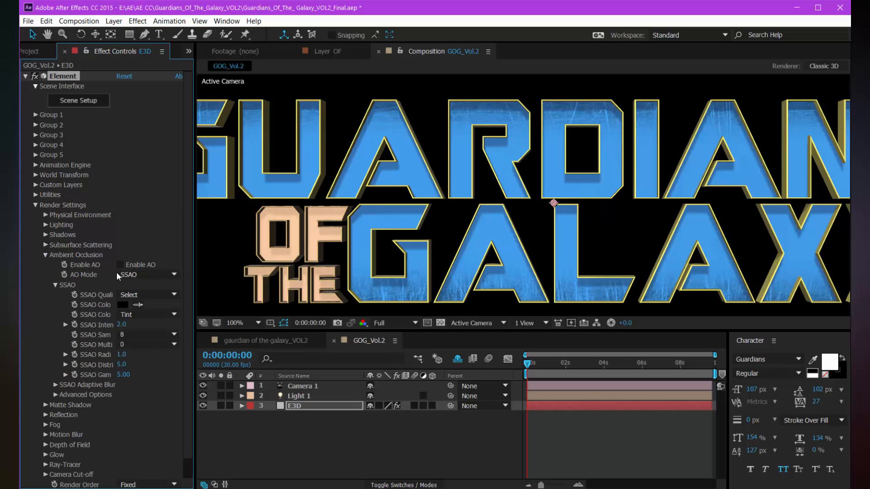
scroll(489, 177, "down", 1)
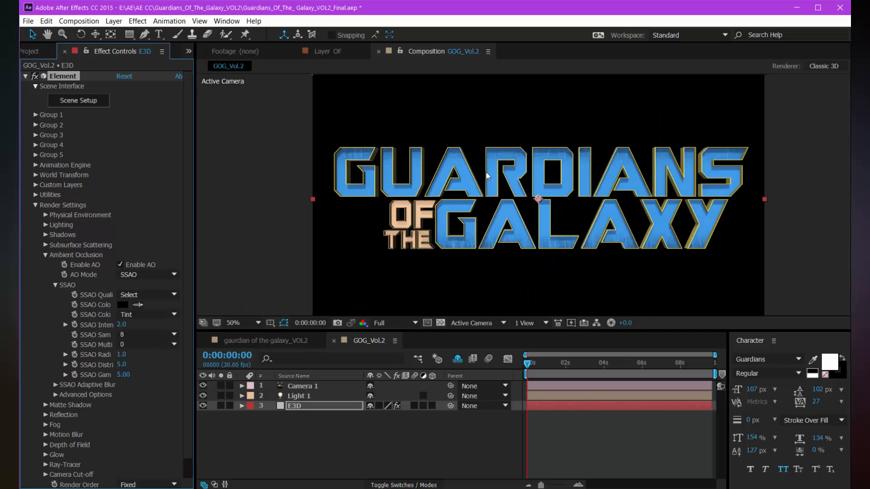
scroll(485, 194, "up", 1)
left_click_drag(473, 164, 494, 164)
scroll(494, 168, "down", 1)
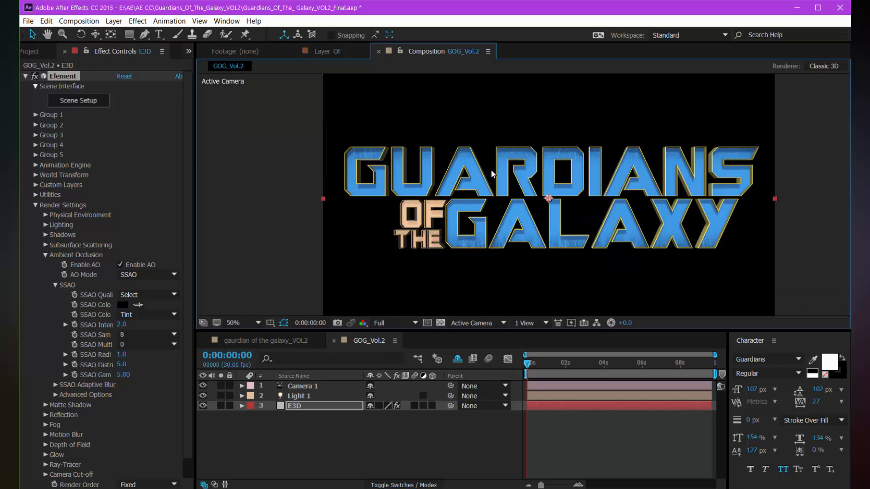
scroll(496, 188, "up", 1)
left_click_drag(446, 195, 468, 194)
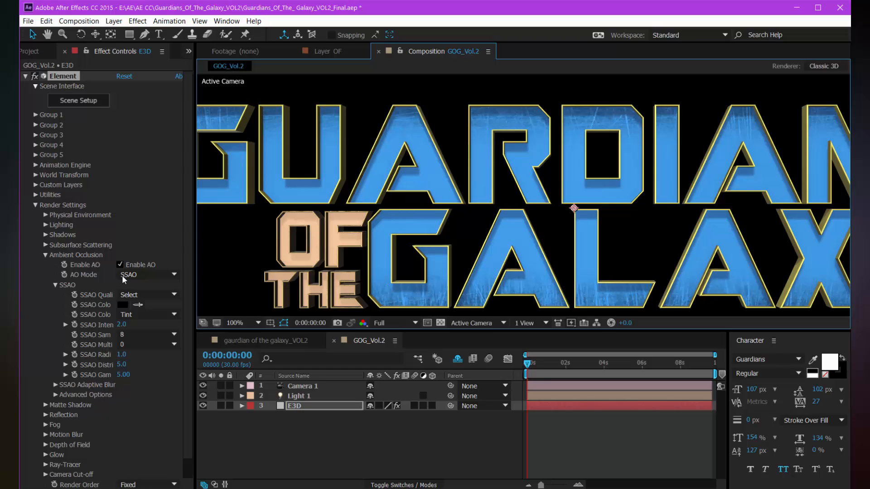
Step: Set the SSAO intensity to 12 and the SSAO radius to 0.5
left_click(124, 324)
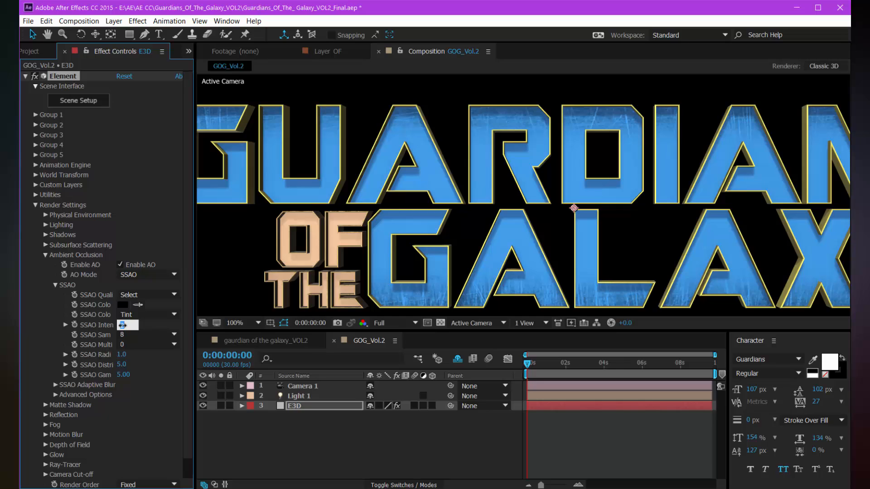
type("12")
key("Return")
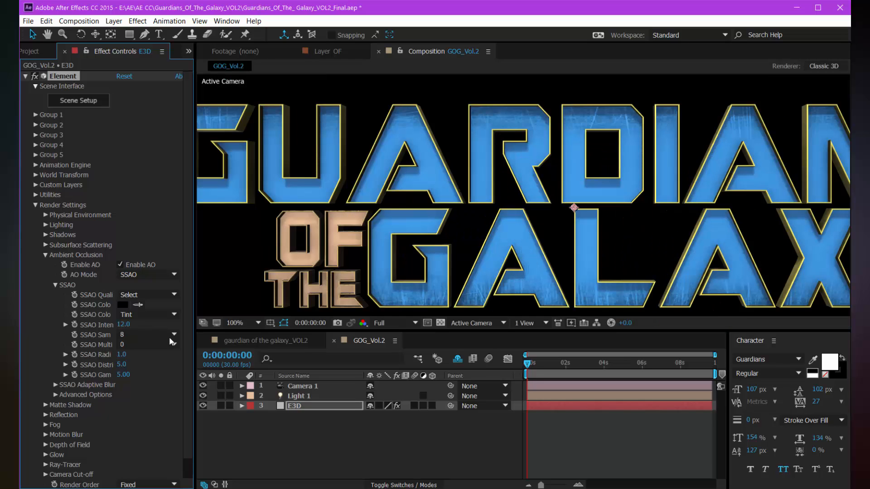
left_click(121, 355)
type("0.5")
key("Return")
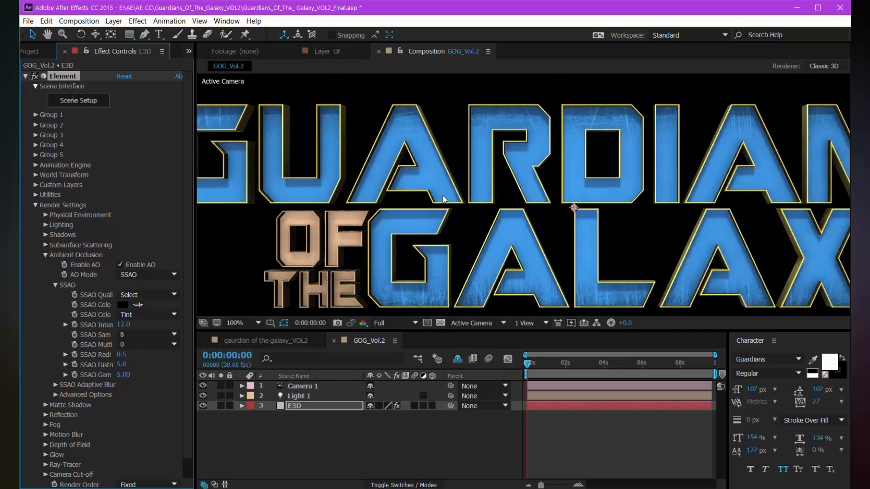
Step: Compare the title with ambient occlusion disabled and enabled, both up close and in the full view
scroll(443, 199, "down", 2)
scroll(443, 199, "up", 2)
left_click(120, 264)
scroll(374, 224, "down", 2)
left_click(119, 264)
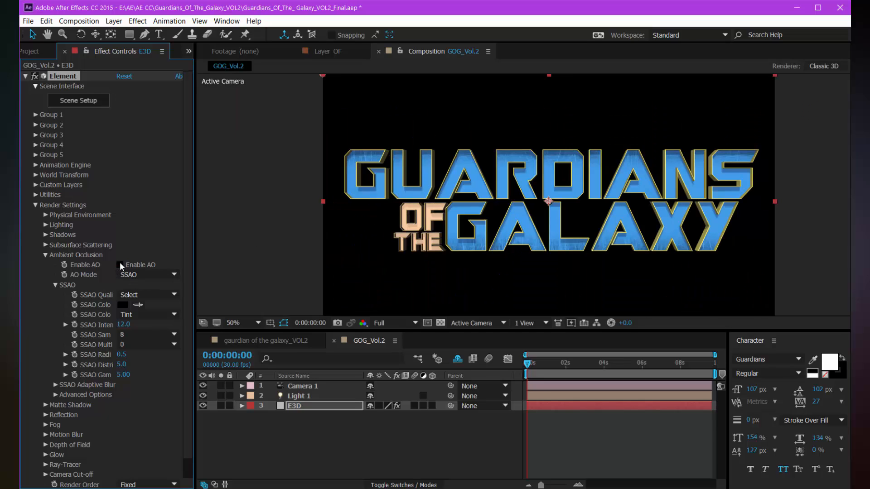
scroll(472, 178, "up", 1)
left_click(119, 265)
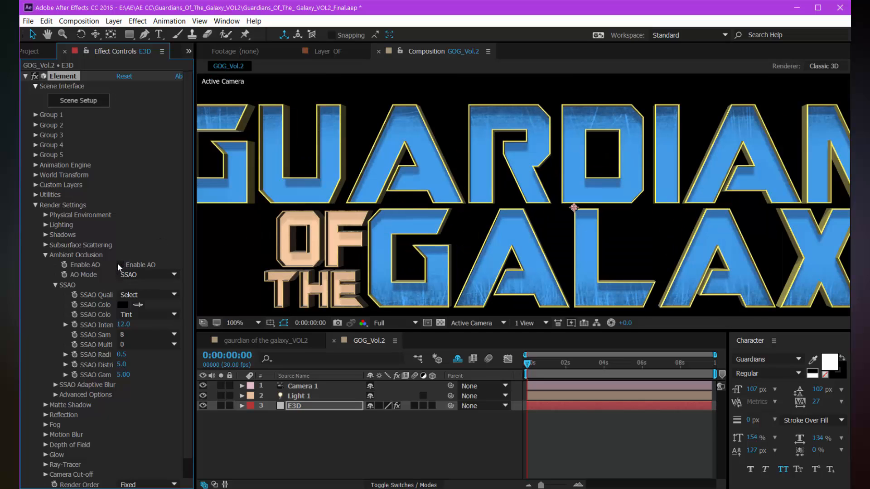
left_click(119, 265)
left_click(119, 265)
left_click(119, 264)
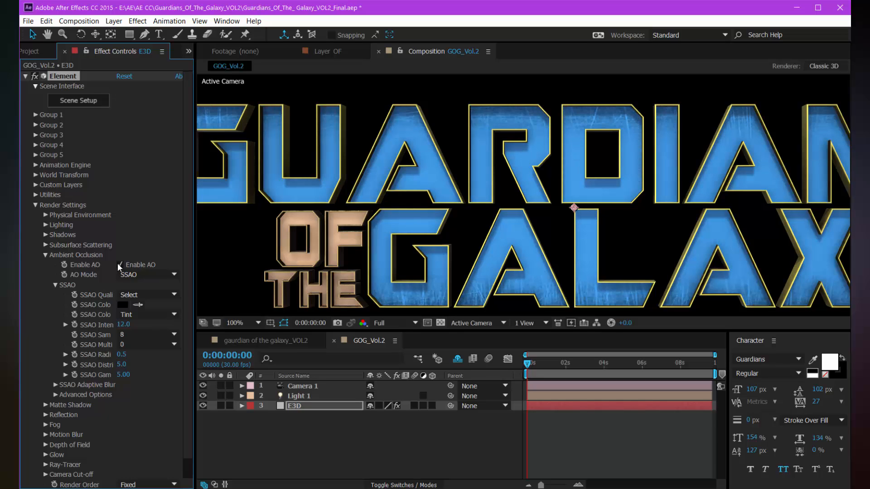
left_click(119, 264)
left_click(119, 264)
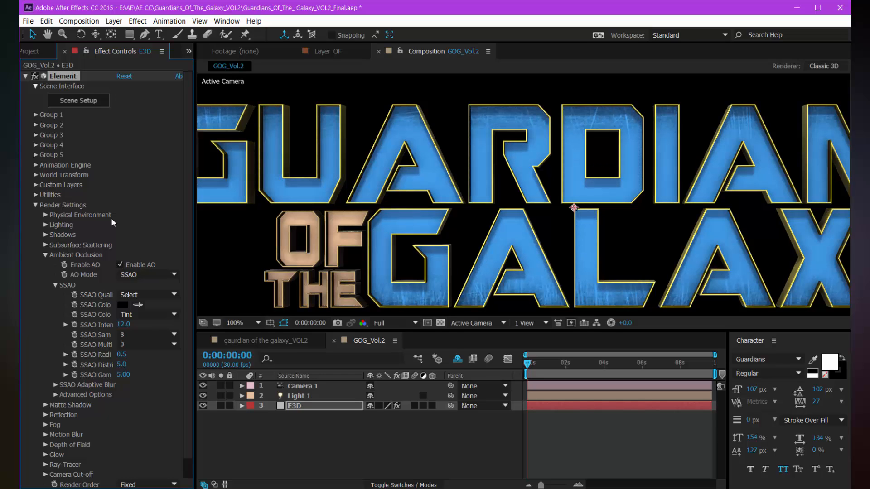
Step: Compare the title with Element's shadows disabled and re-enabled, both up close and in the full view
left_click(45, 234)
left_click(120, 244)
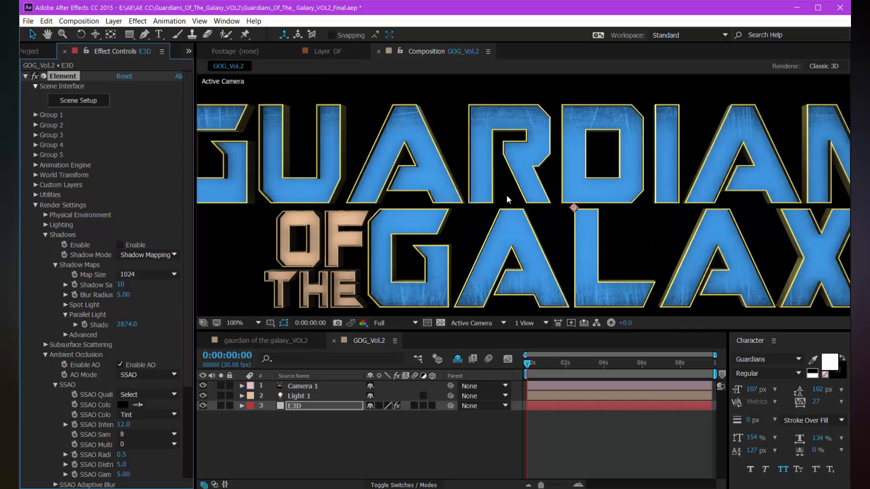
key("comma")
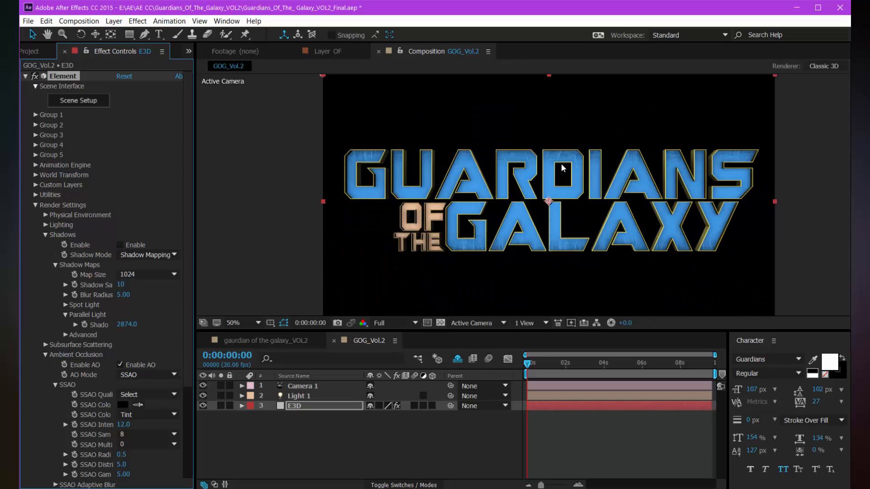
key("period")
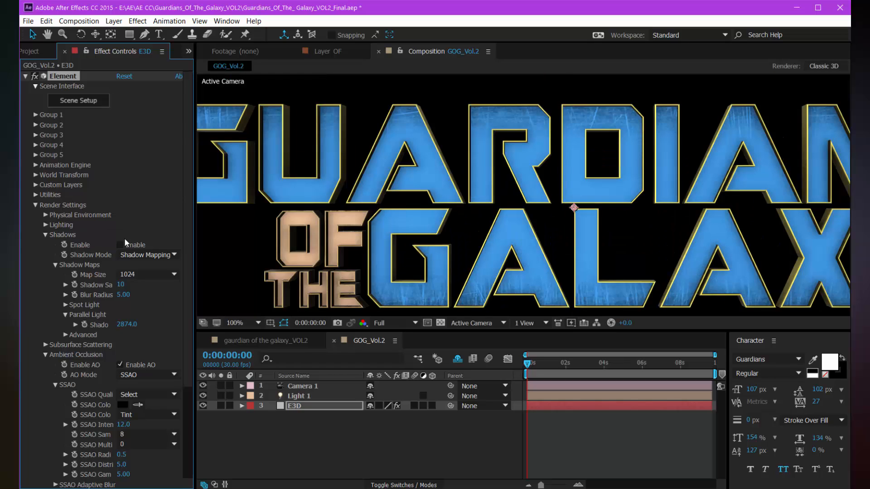
left_click(119, 245)
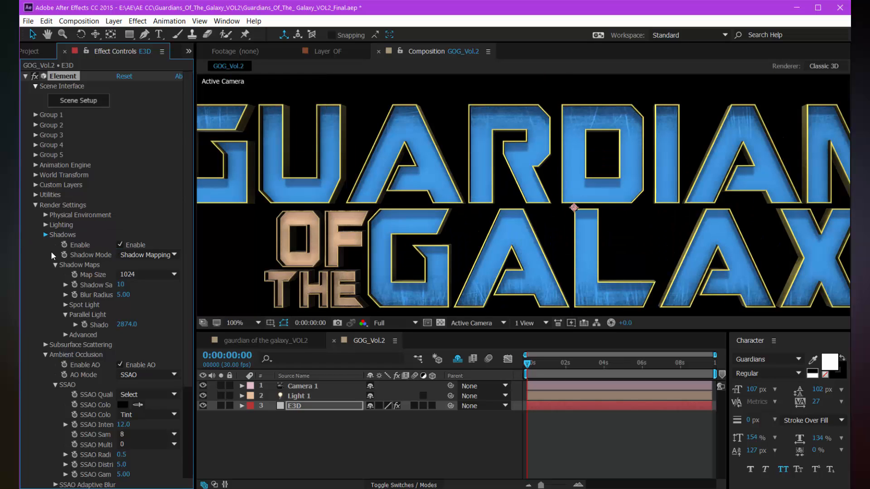
left_click(46, 235)
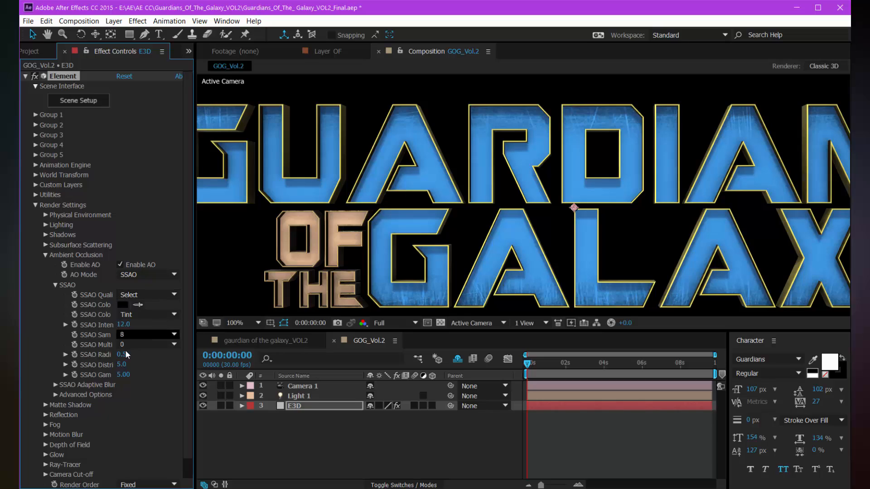
Step: Set the SSAO gamma to 5.31 and the SSAO radius to 0.8, and check the result on the title
mouse_move(123, 376)
left_mouse_down()
mouse_move(132, 365)
mouse_move(121, 368)
left_mouse_up()
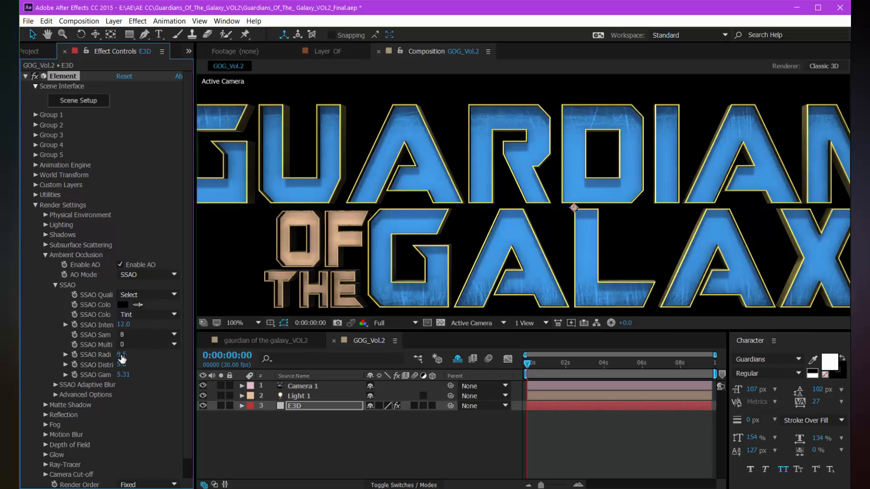
left_click(121, 355)
type("0.8")
key("Return")
key("comma")
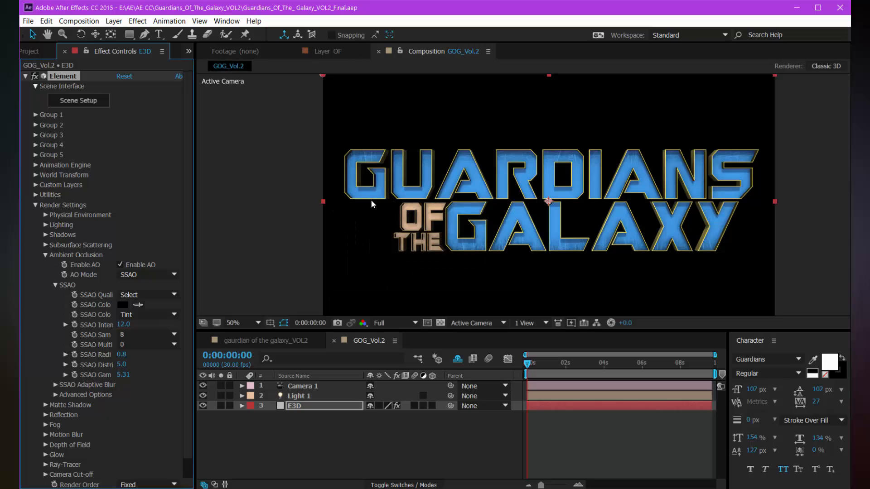
key("period")
key("comma")
left_click(46, 256)
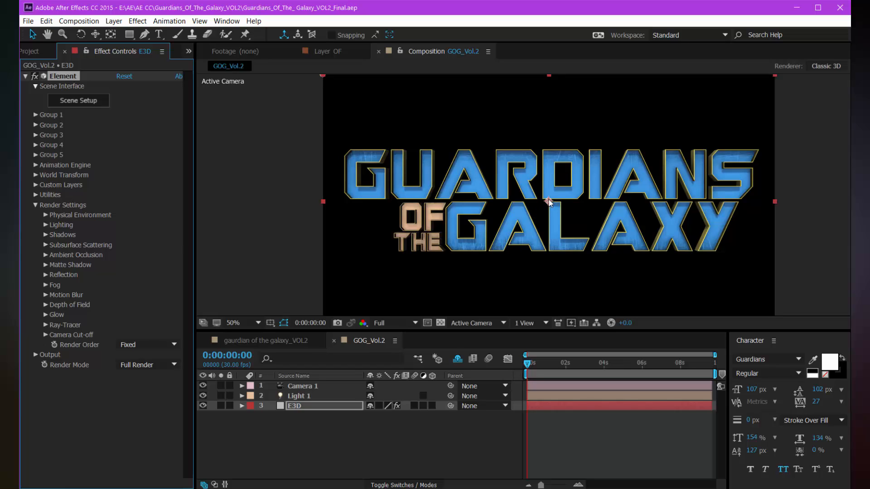
Step: Create a 1920 × 1080 solid named BG and place it below the E3D layer
left_click(322, 405)
key("ctrl+y")
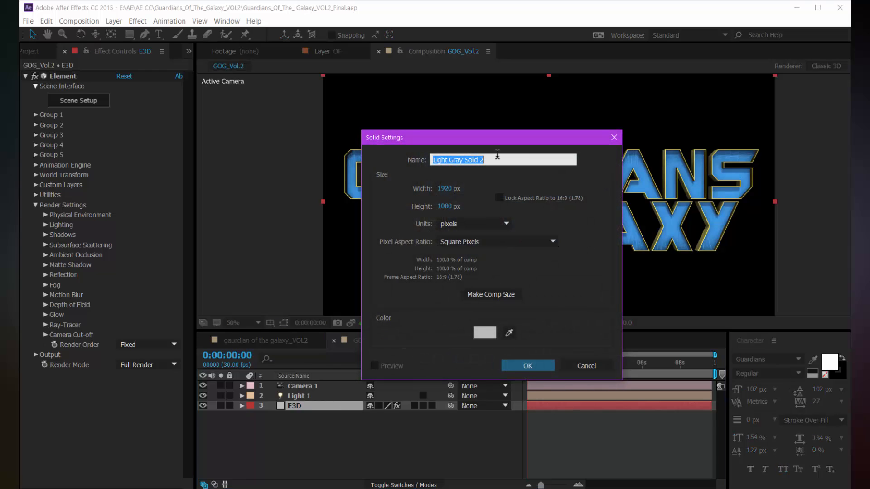
type("BG")
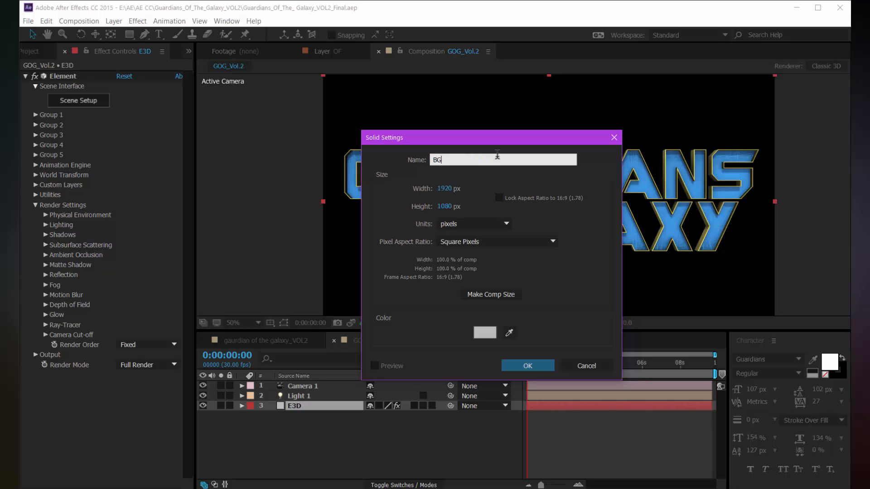
key("Return")
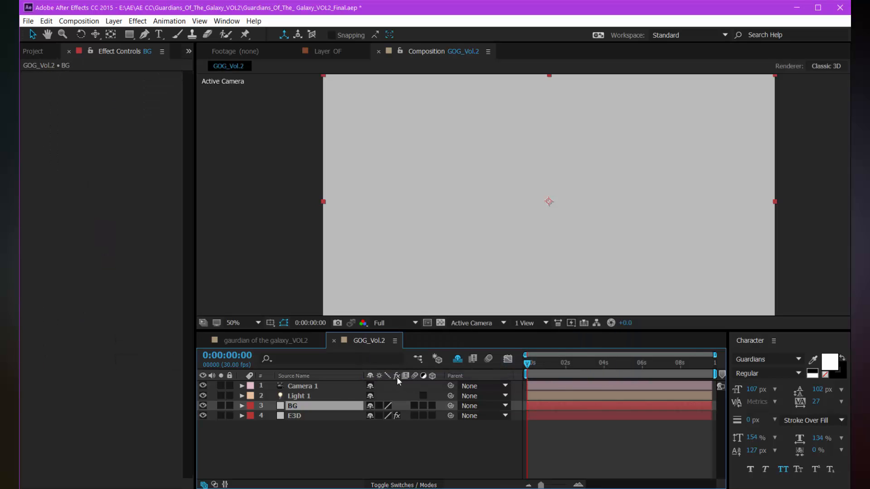
left_click_drag(337, 404, 333, 430)
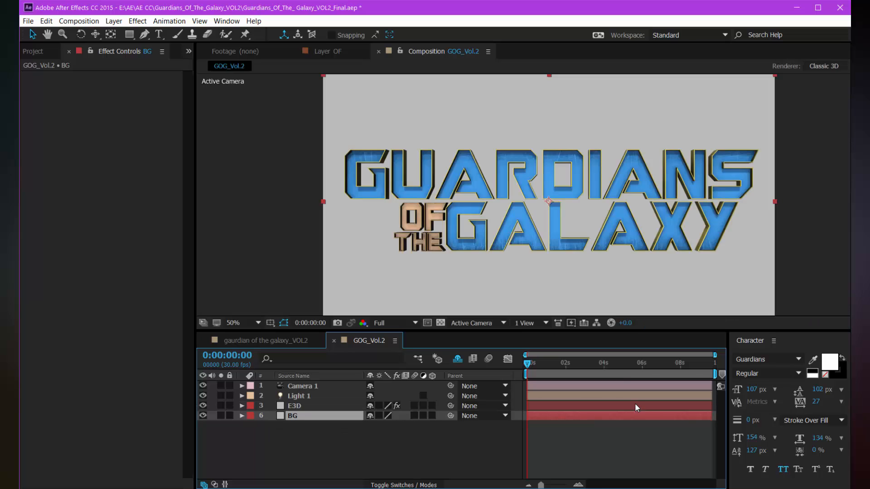
Step: Apply the CC Particle World effect to the BG layer
left_click_drag(537, 363, 507, 358)
key("ctrl+space")
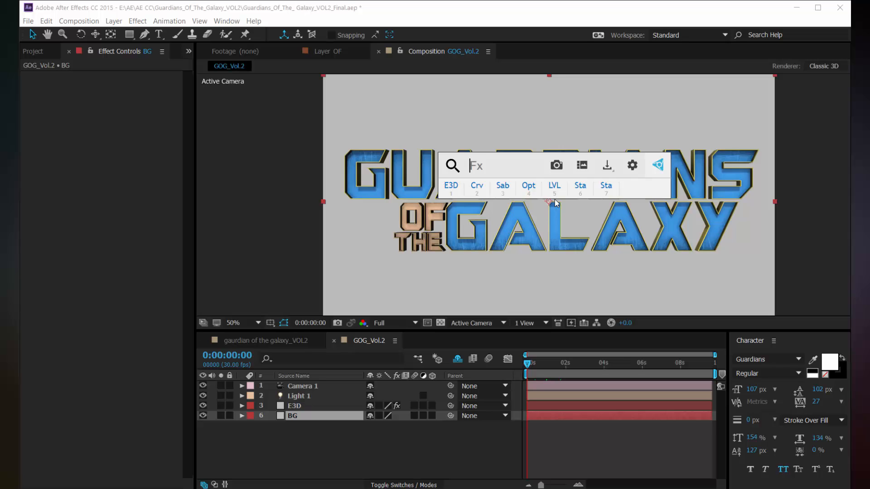
type("cc par")
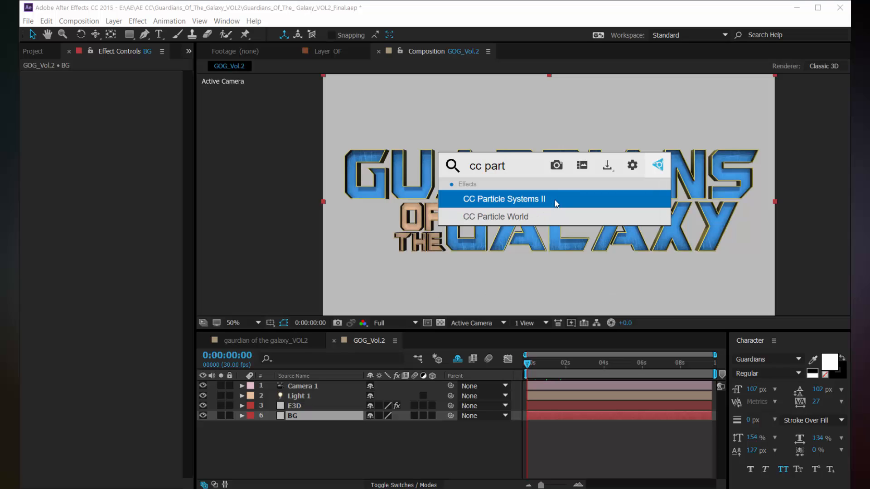
type("t")
left_click(547, 215)
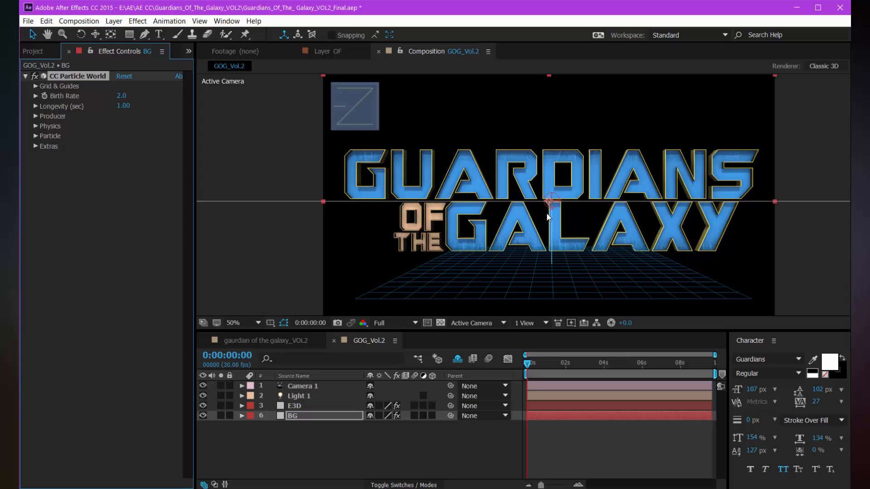
Step: Solo the BG layer and extend it past both ends of the timeline so particles already fill the first frames
left_click(221, 416)
key("space")
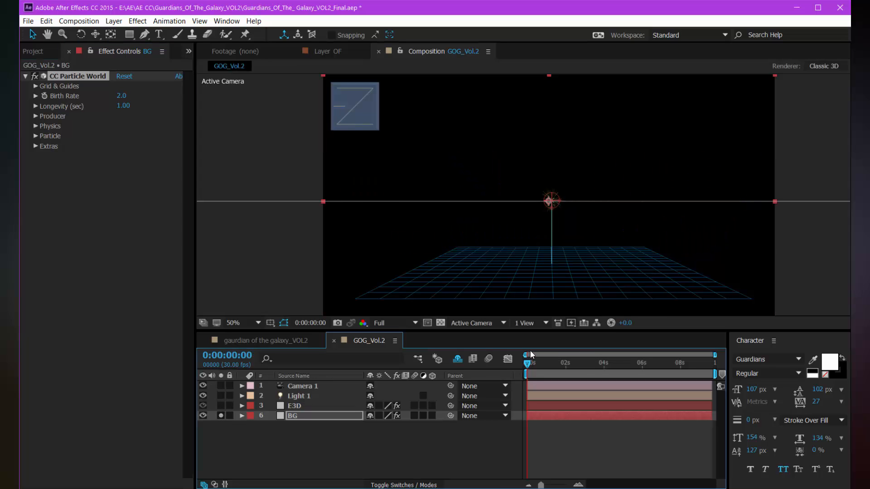
mouse_move(581, 363)
left_mouse_down()
mouse_move(635, 366)
mouse_move(553, 363)
mouse_move(579, 364)
left_mouse_up()
left_click_drag(622, 417, 717, 395)
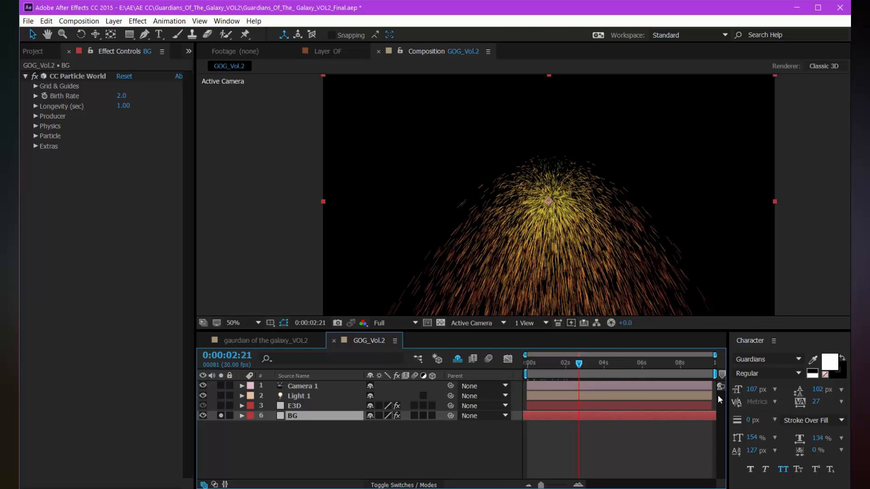
left_click(524, 368)
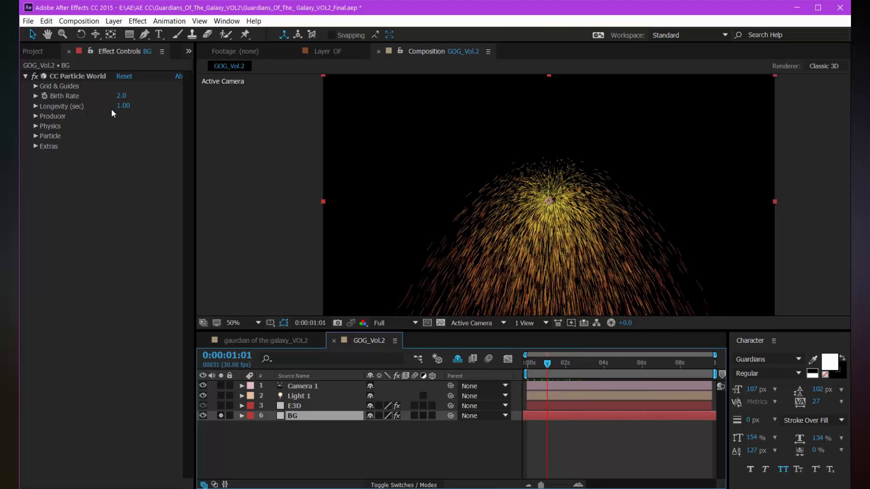
Step: Set the particle longevity to 0.81 and the producer radius to 1.315 in X, 0.535 in Y and 0.145 in Z
left_click_drag(121, 105, 140, 107)
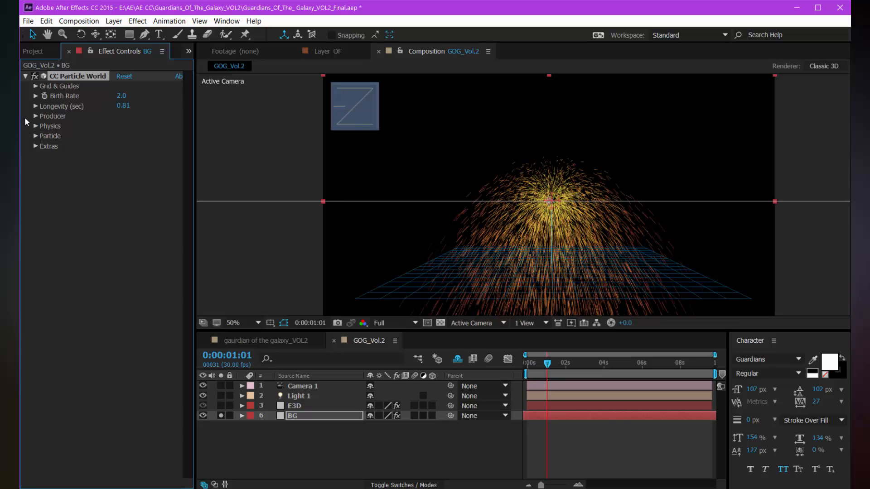
left_click(34, 116)
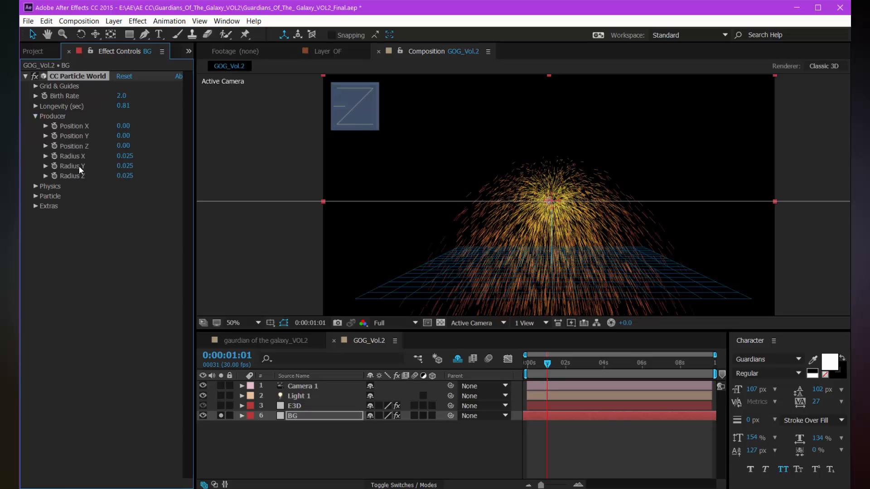
left_click_drag(125, 166, 211, 177)
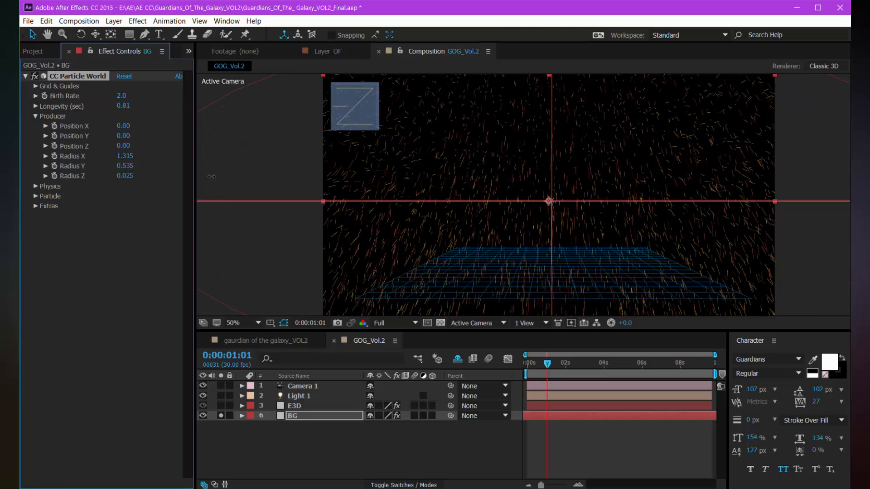
left_click_drag(123, 176, 134, 176)
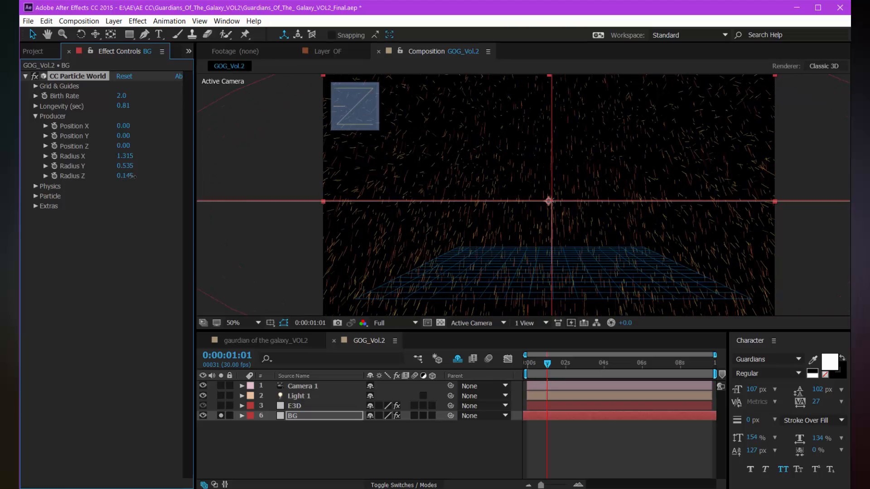
Step: Change the particle type of CC Particle World to Faded Sphere
left_click(35, 196)
left_click(146, 206)
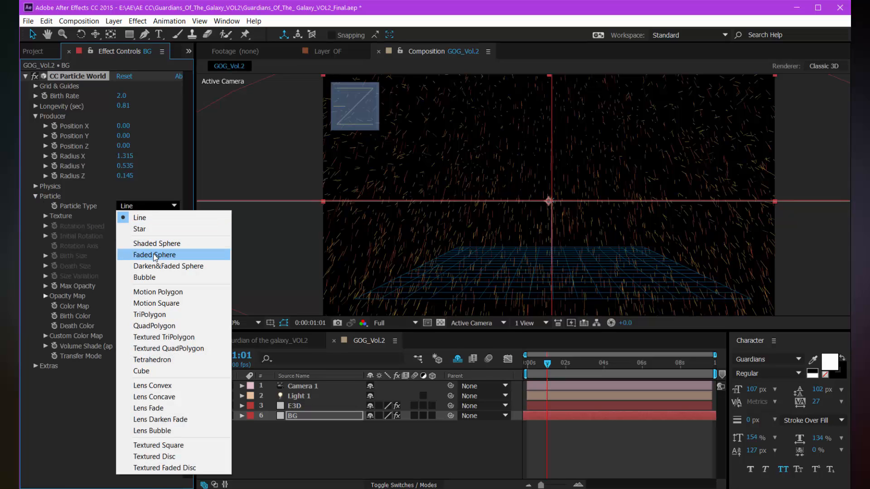
left_click(155, 255)
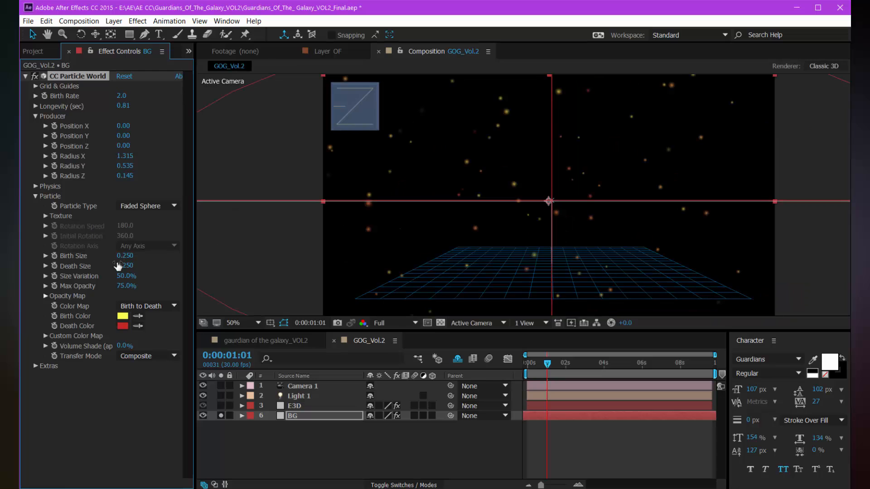
Step: Set both the birth color and the death color of the particles to white (FFFFFF)
left_click(123, 316)
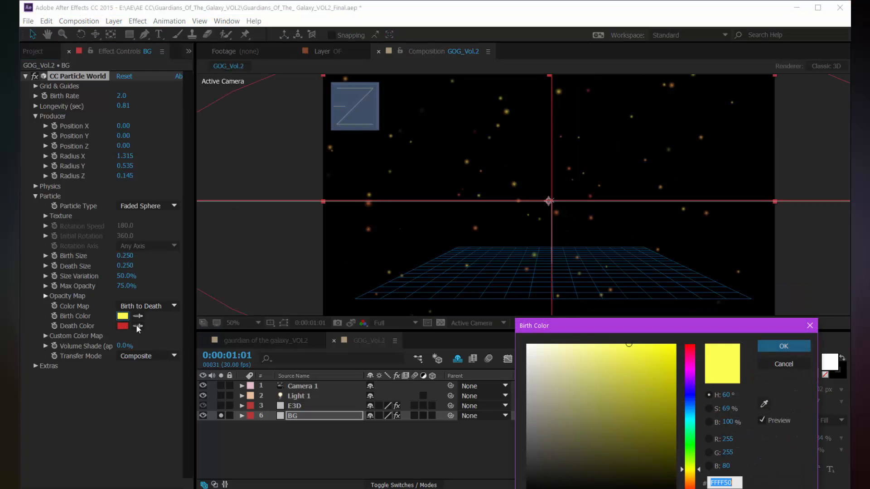
left_click(528, 345)
left_click(783, 346)
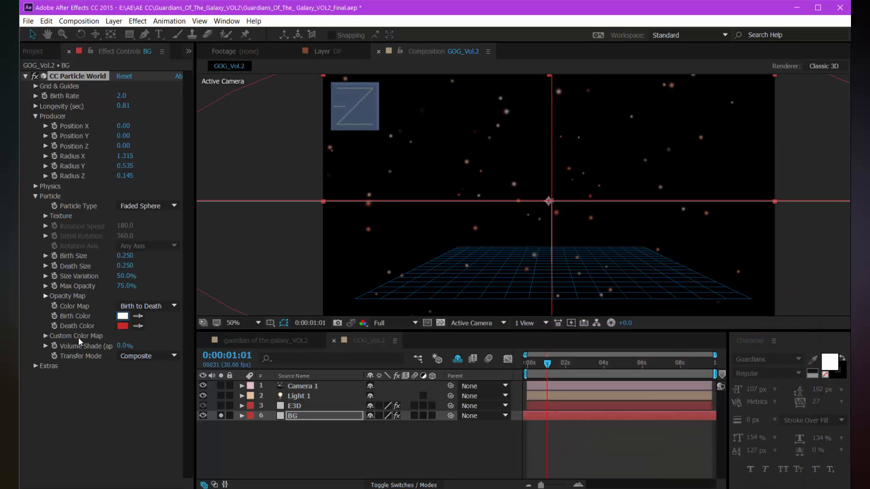
left_click(122, 326)
left_click(528, 345)
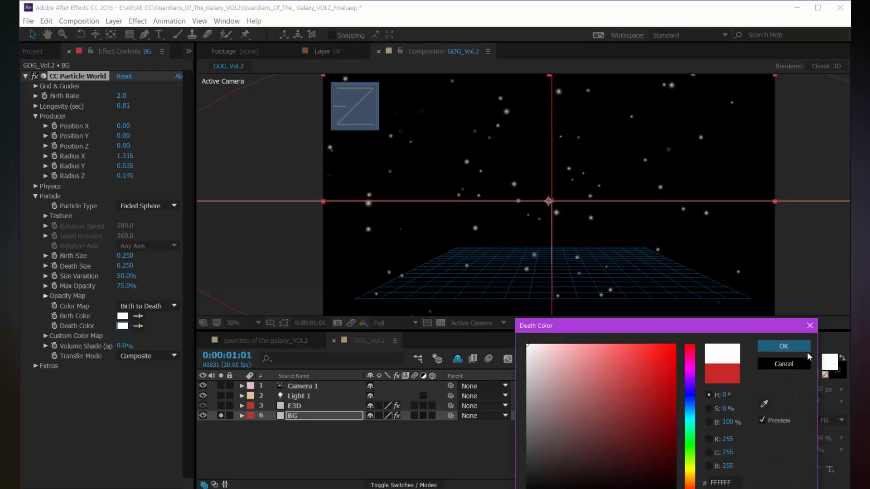
left_click(783, 346)
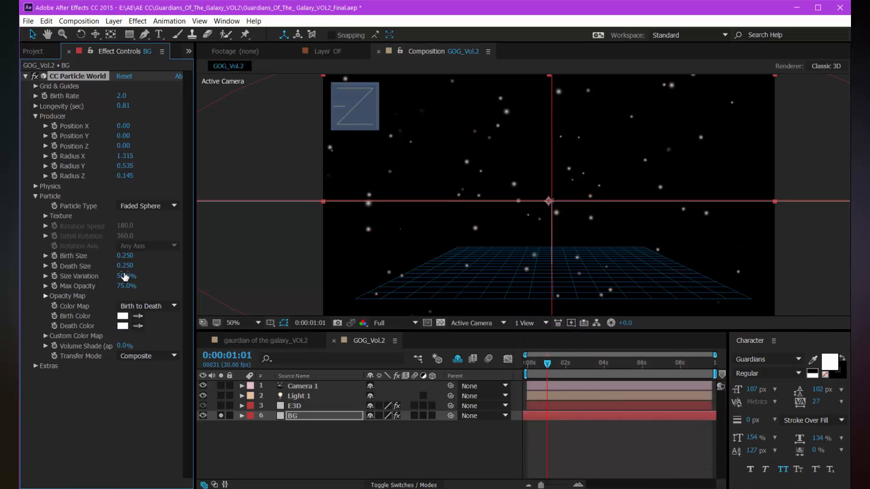
Step: Set both the birth size and the death size of the particles to 0.08
left_click(132, 255)
type(".08")
key("Return")
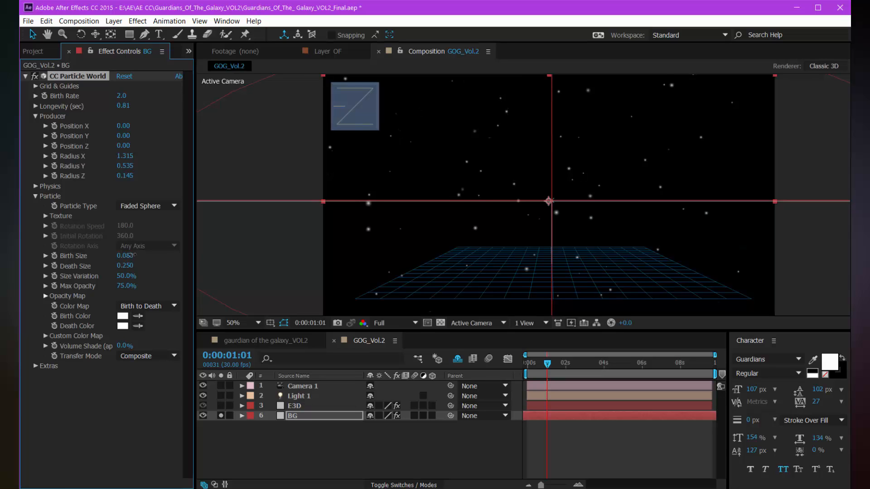
key("Tab")
key("Escape")
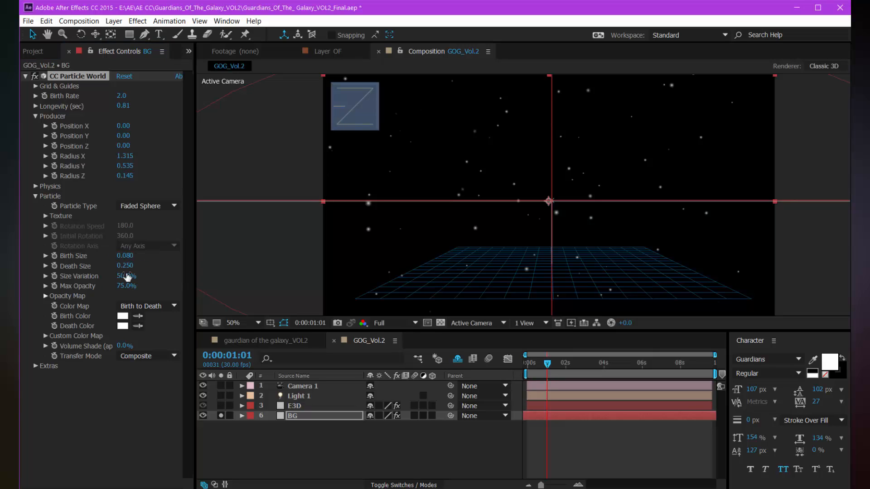
left_click(128, 266)
type(".08")
key("Return")
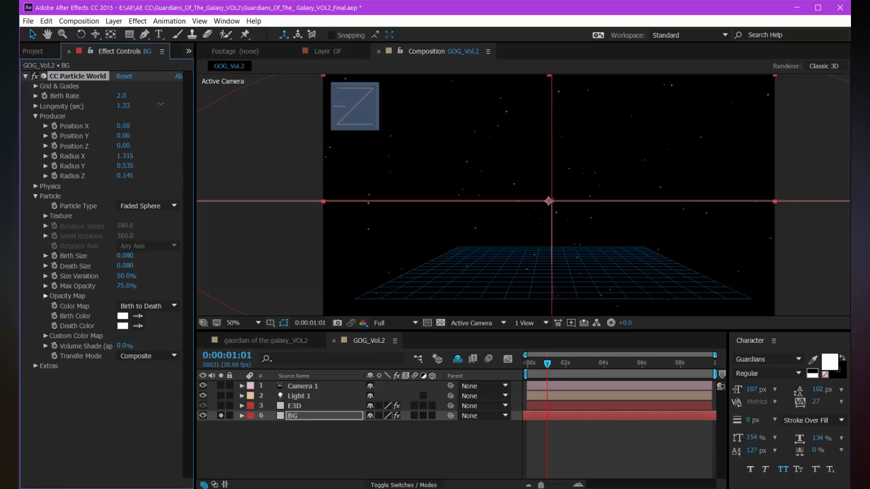
Step: Set the longevity of CC Particle World to 2.46 seconds and the birth rate to 9.2
left_click_drag(160, 105, 180, 104)
left_click_drag(265, 108, 218, 108)
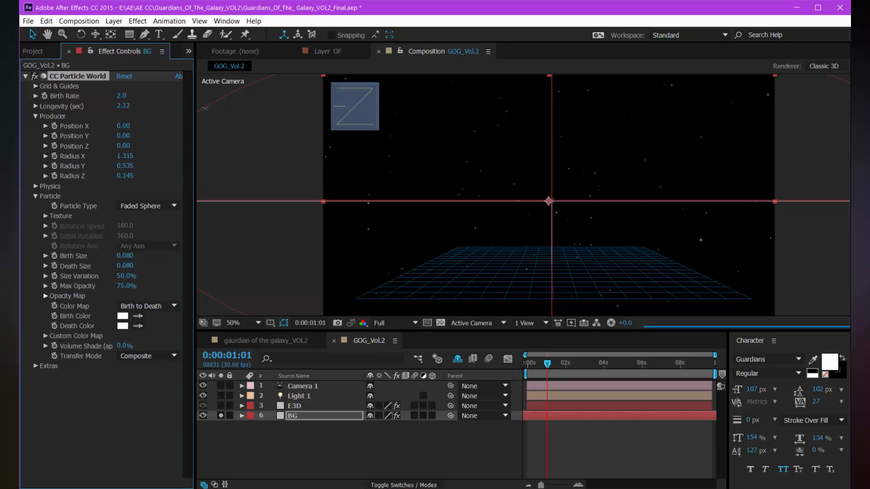
left_click_drag(124, 97, 149, 97)
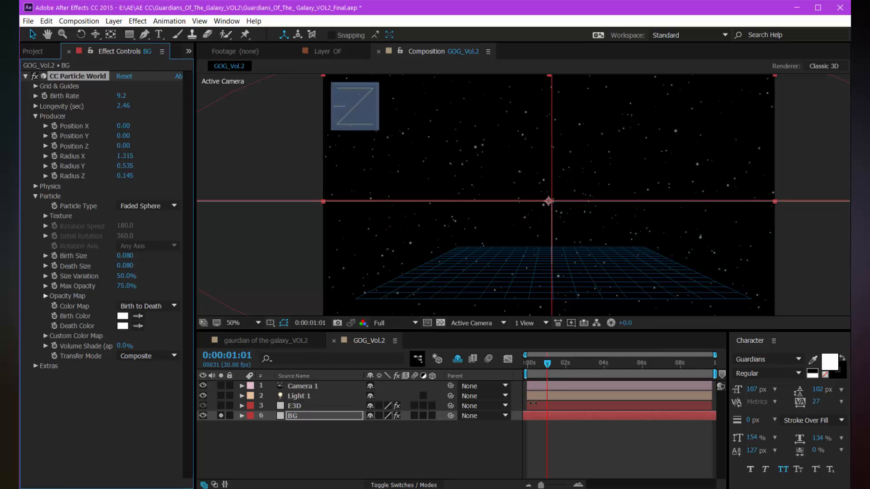
Step: Preview the starfield animation from about one second to check how the particles move
left_click_drag(547, 364, 552, 367)
key("space")
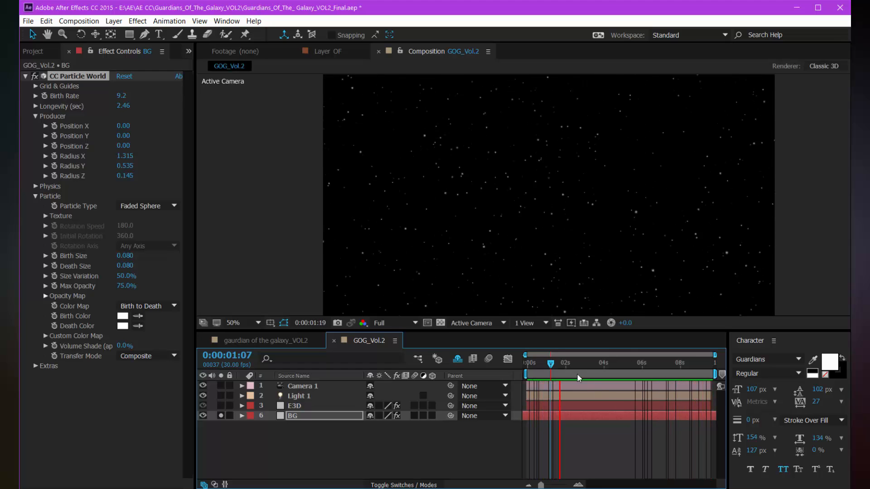
mouse_move(551, 363)
left_mouse_down()
mouse_move(585, 367)
mouse_move(556, 376)
left_mouse_up()
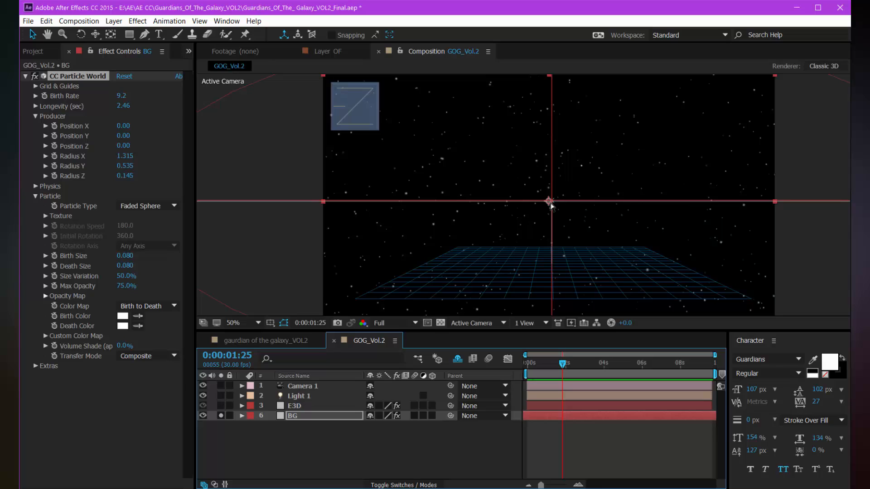
Step: Change the particle physics animation to Cone Axis
left_click(35, 196)
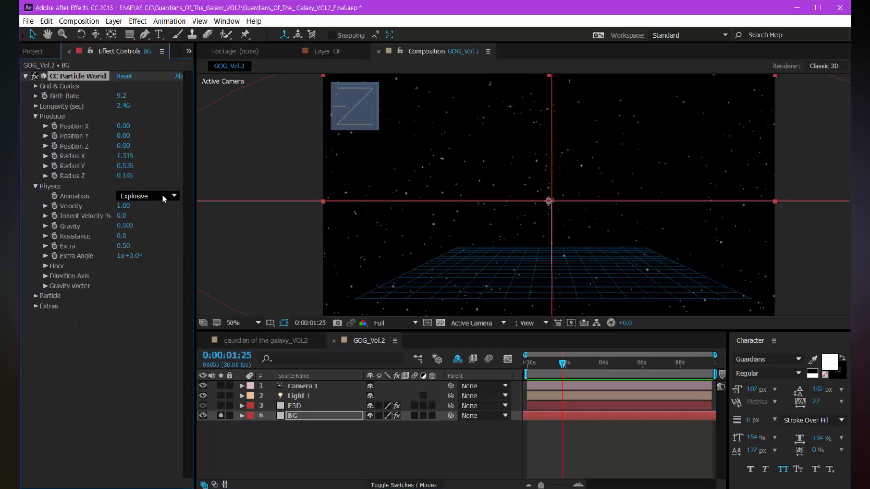
left_click(161, 195)
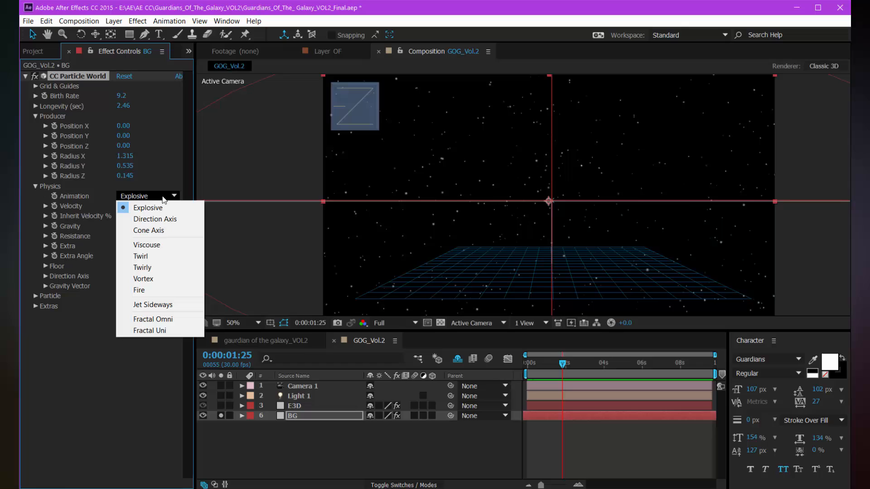
left_click(151, 230)
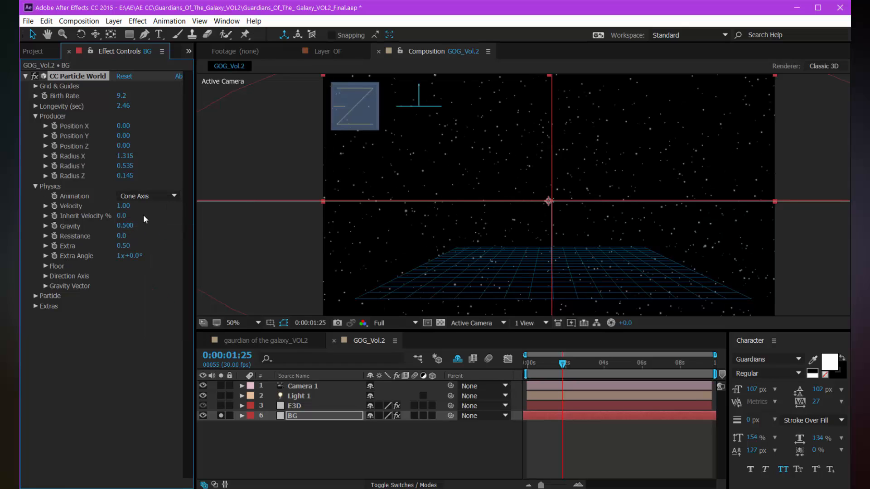
Step: Set the particle velocity to 0.02 and the gravity to 0, and check the stars at 0:00:04:15
left_click(122, 206)
type(".02")
key("Return")
left_click(124, 226)
type("0")
key("Return")
left_click_drag(549, 374, 613, 363)
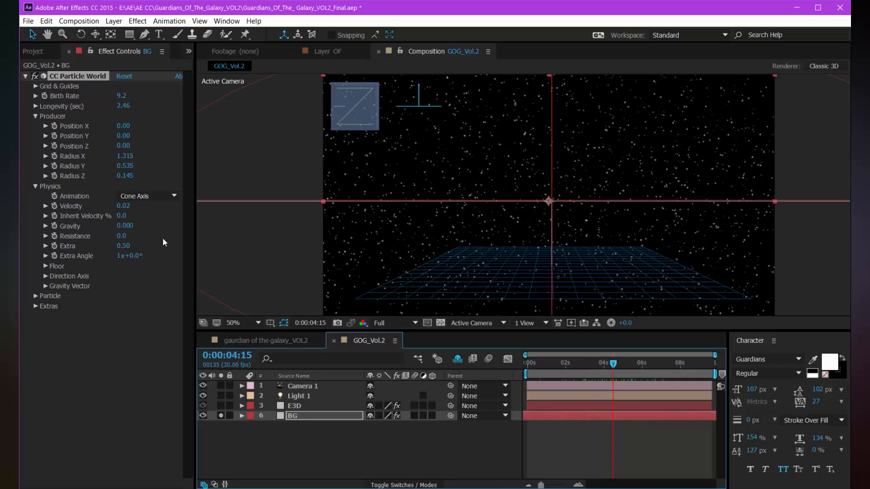
Step: Set the extra angle of the particle physics to 1x+100° and the birth rate to 5.6
left_click(133, 257)
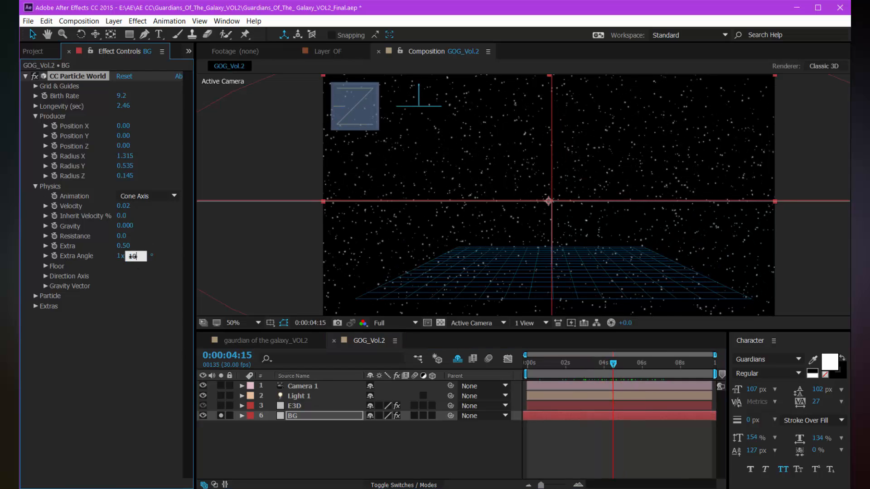
key("Return")
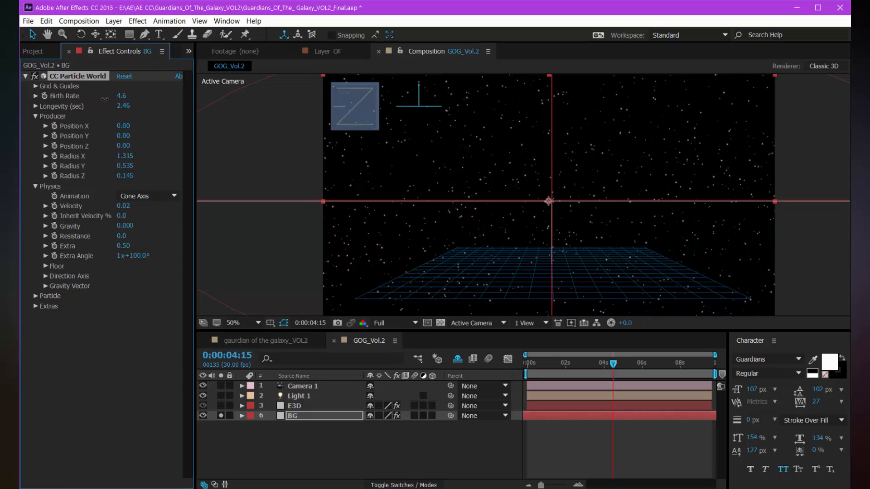
Step: Play back the slowed starfield and move the current time to 0:00:04:05
key("space")
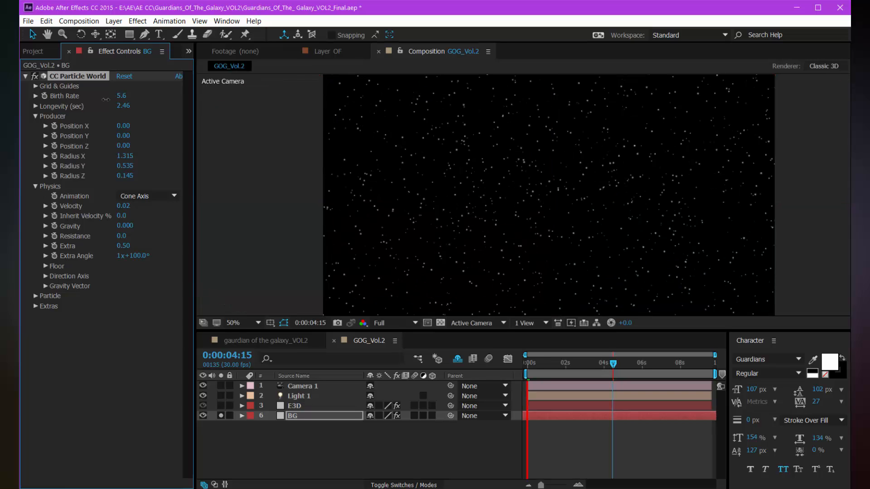
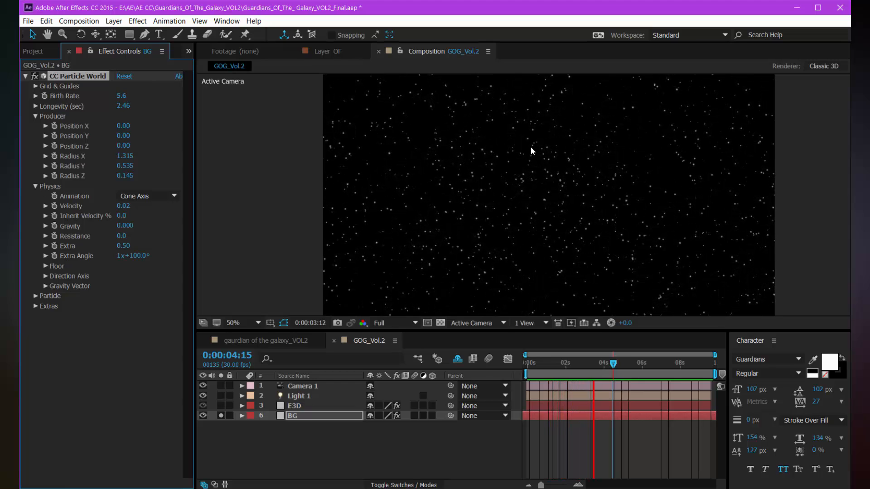
left_click(615, 364)
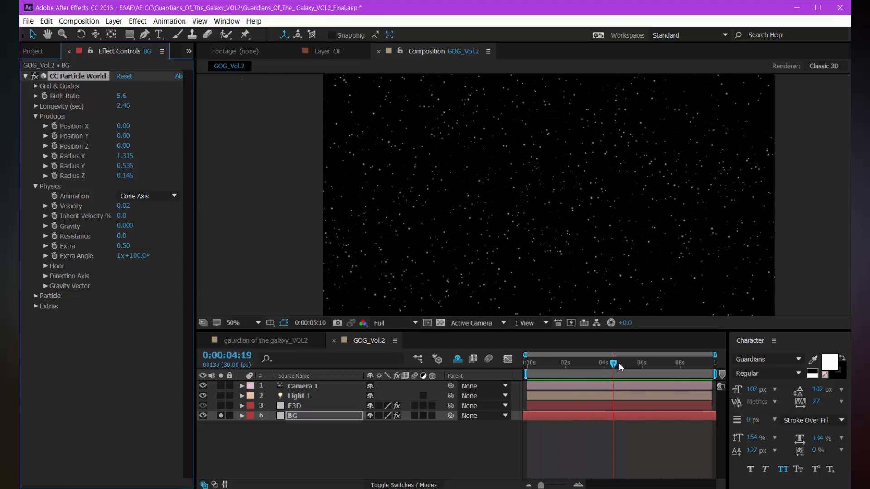
left_click(607, 363)
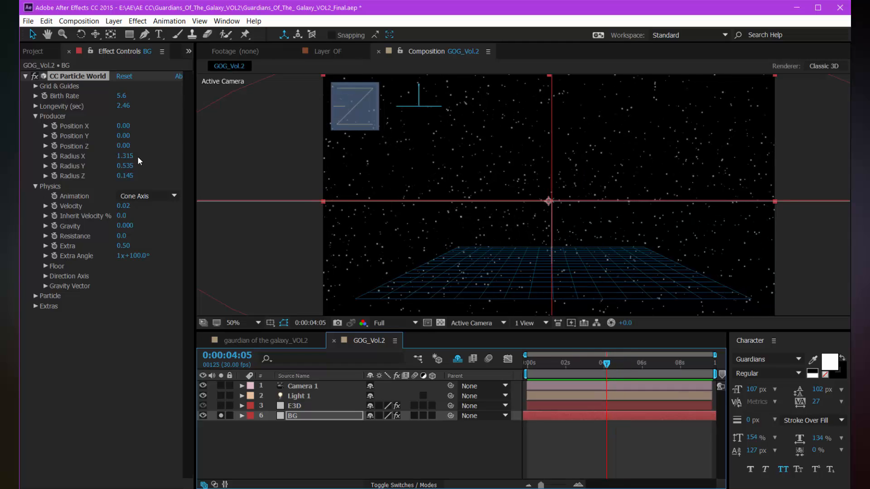
Step: Set the random seed of the BG layer's CC Particle World effect to 40 and turn off the layer's solo
left_click(36, 186)
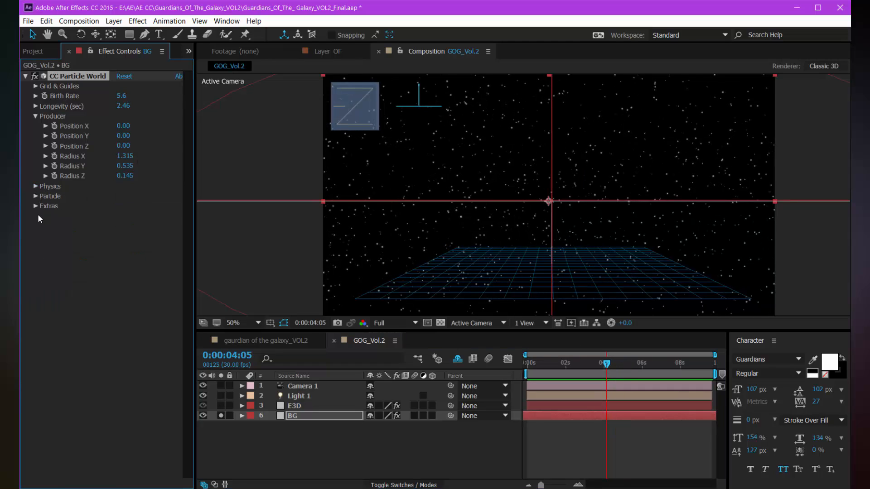
left_click(35, 206)
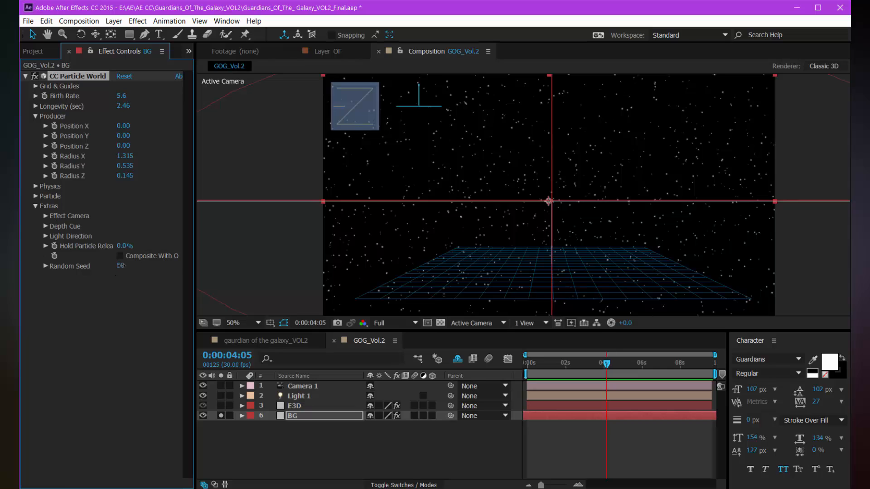
mouse_move(121, 265)
left_mouse_down()
mouse_move(148, 266)
mouse_move(117, 264)
left_mouse_up()
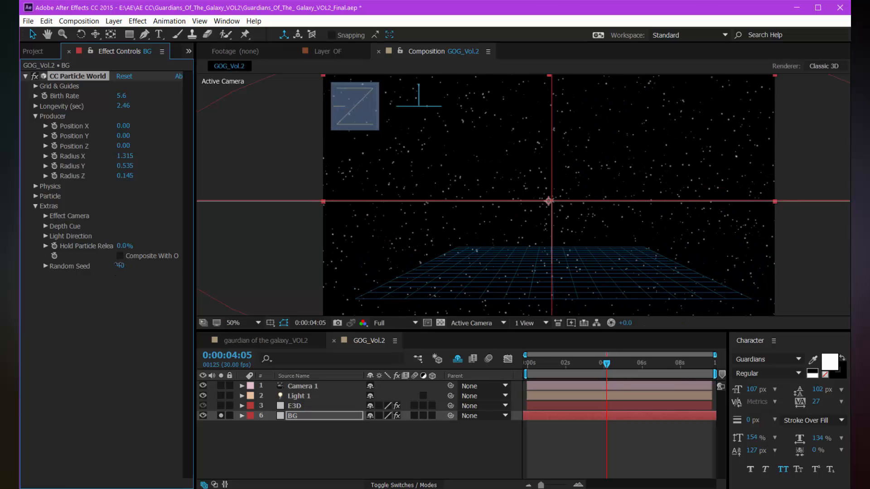
left_click(221, 415)
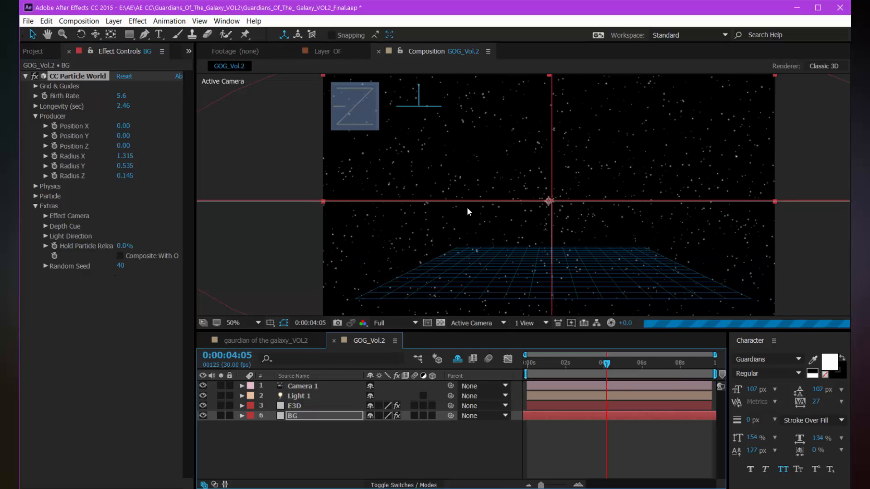
key("comma")
key("comma")
left_click_drag(515, 229, 495, 233)
left_click(674, 272)
key("period")
key("comma")
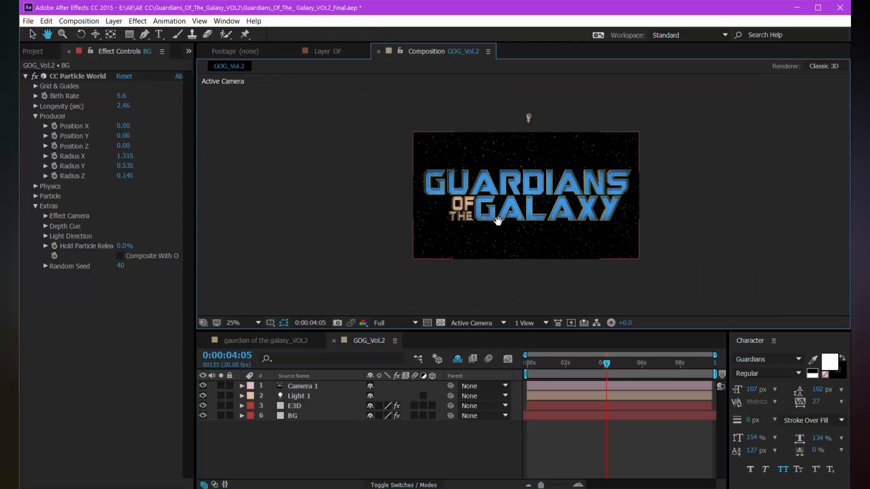
key("v")
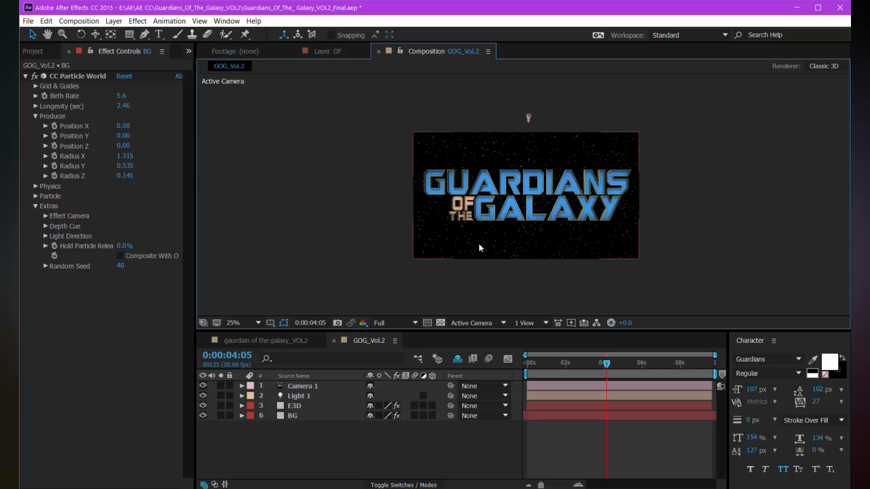
Step: Create a 1920 x 1080 px solid named Noise directly above the BG layer
left_click(311, 415)
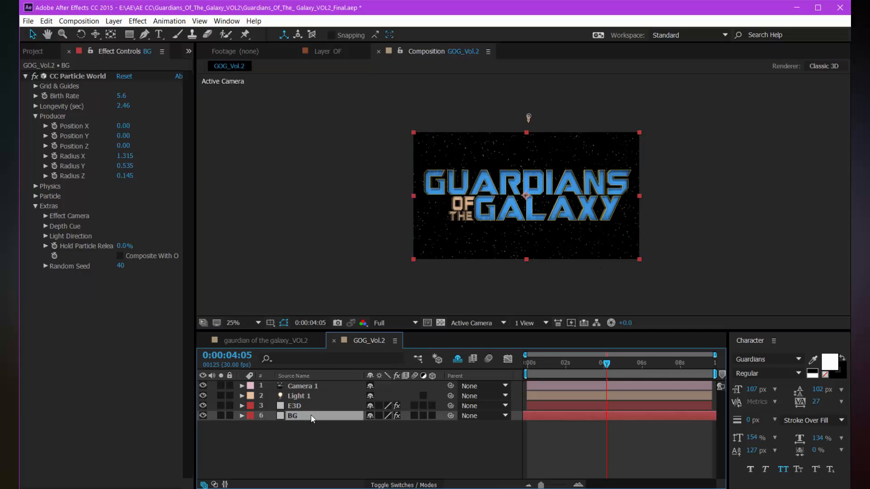
key("ctrl+y")
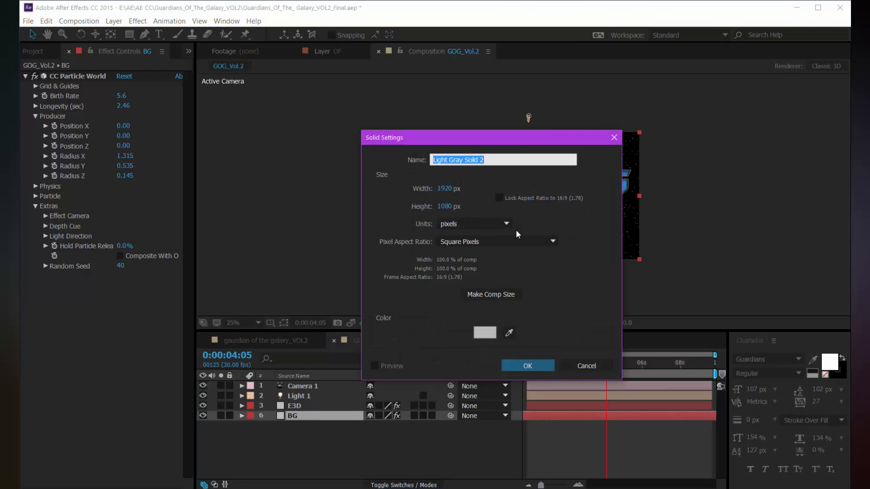
type("Noise")
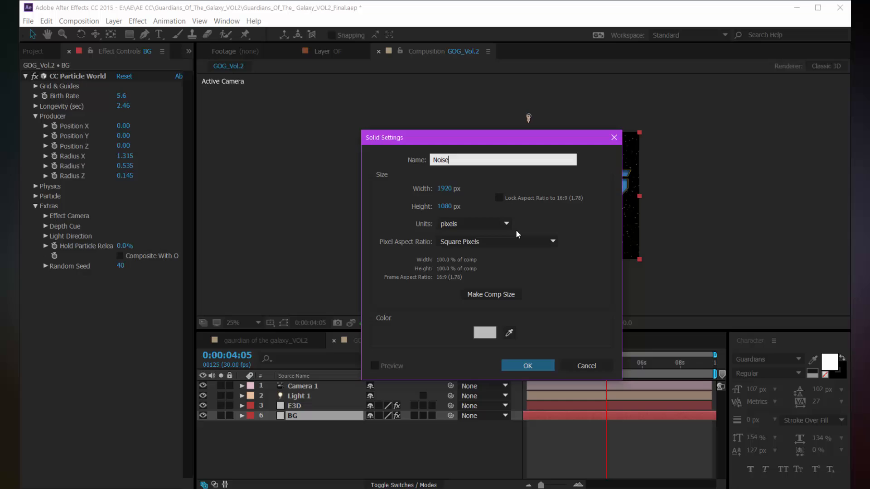
key("Return")
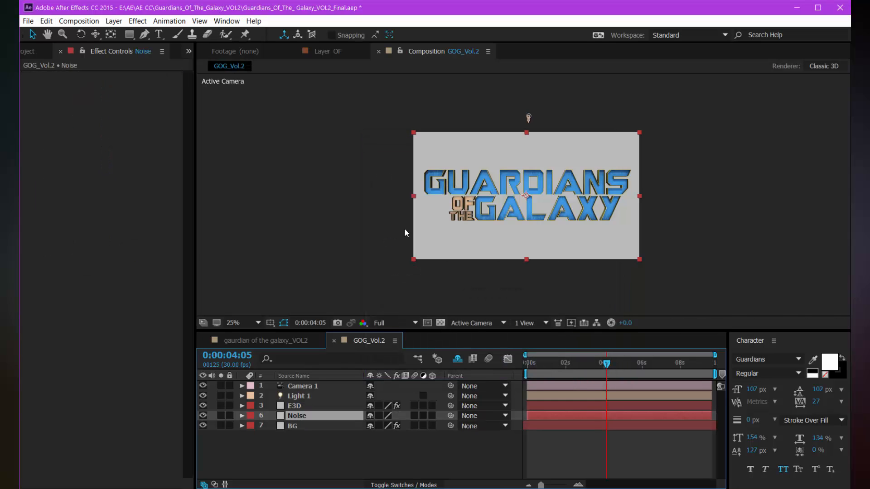
Step: Apply the Fractal Noise effect to the Noise layer
key("ctrl+space")
type("fra")
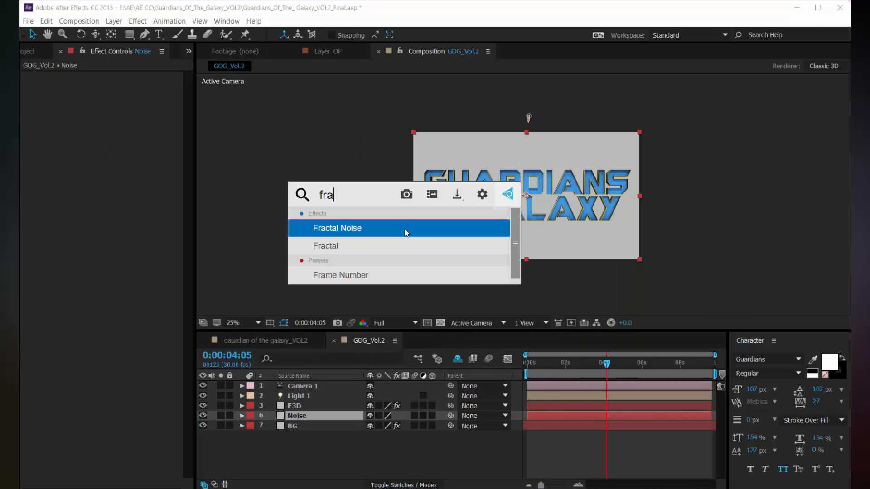
type("c")
left_click(405, 229)
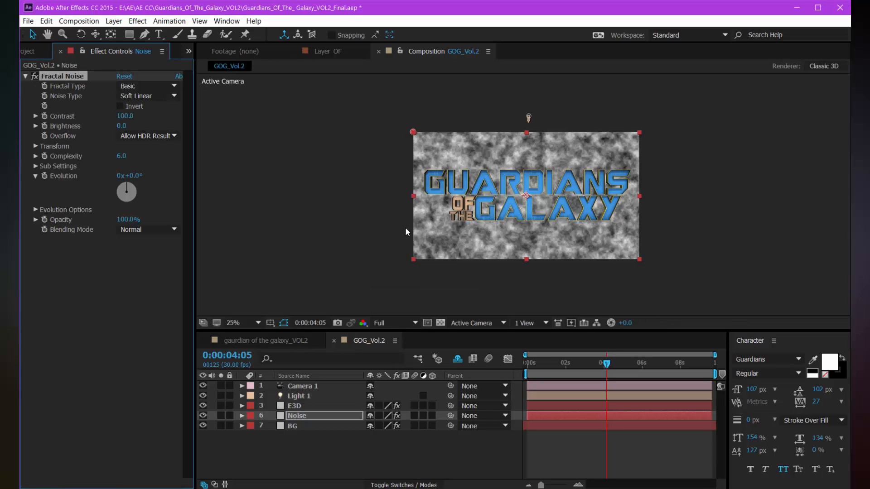
Step: Set the uniform scale in the Fractal Noise transform settings to 344
key("period")
key("period")
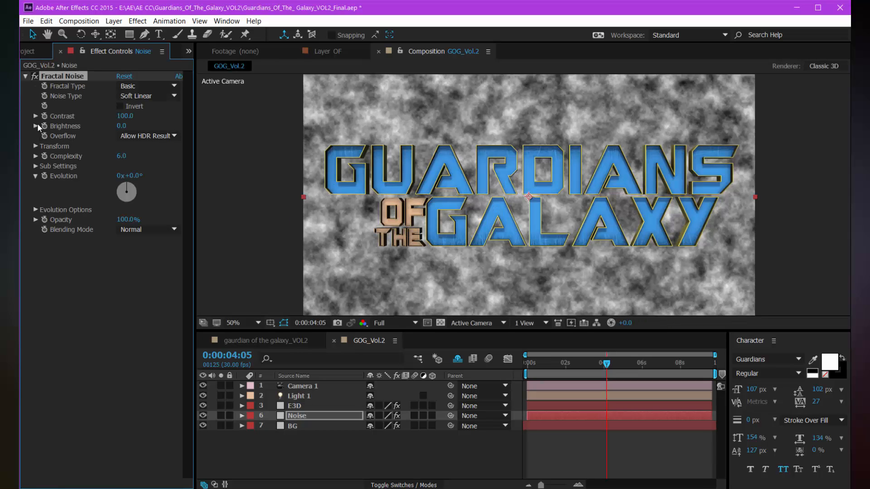
left_click(36, 146)
left_click_drag(124, 176, 260, 169)
key("comma")
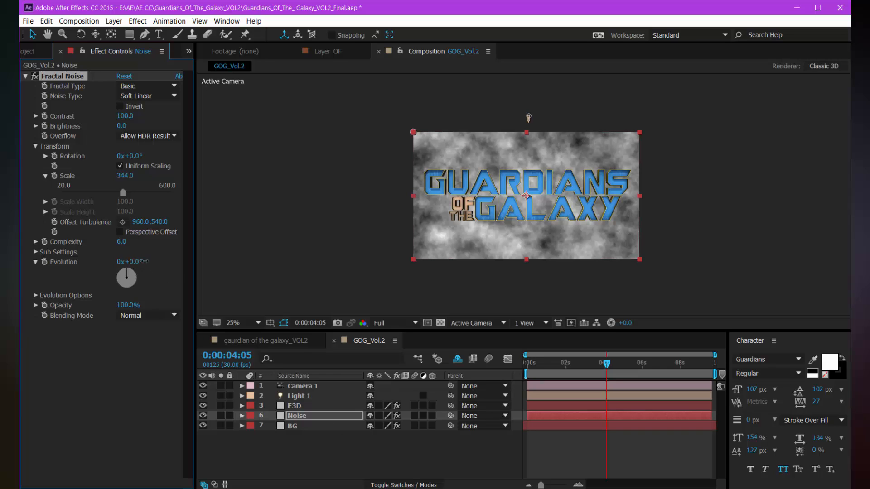
Step: Try out different Evolution values on the Fractal Noise effect, undoing each change
left_click_drag(144, 262, 213, 266)
key("ctrl+z")
left_click_drag(136, 262, 157, 263)
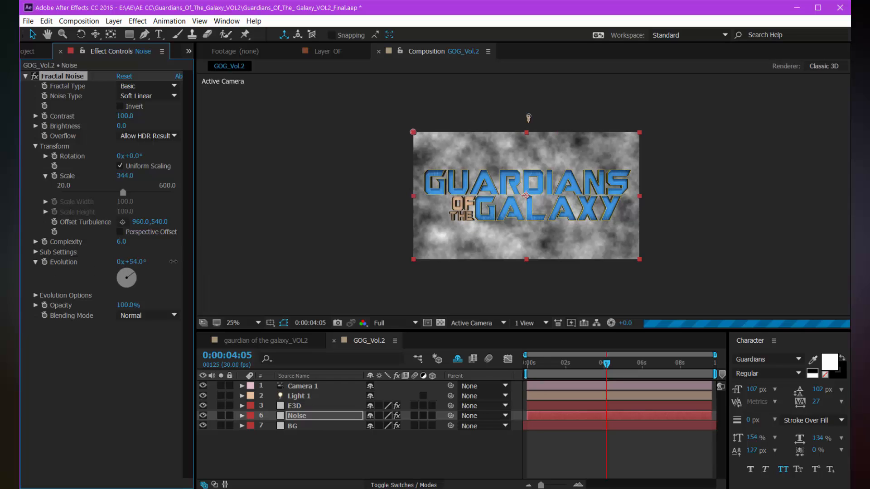
key("ctrl+z")
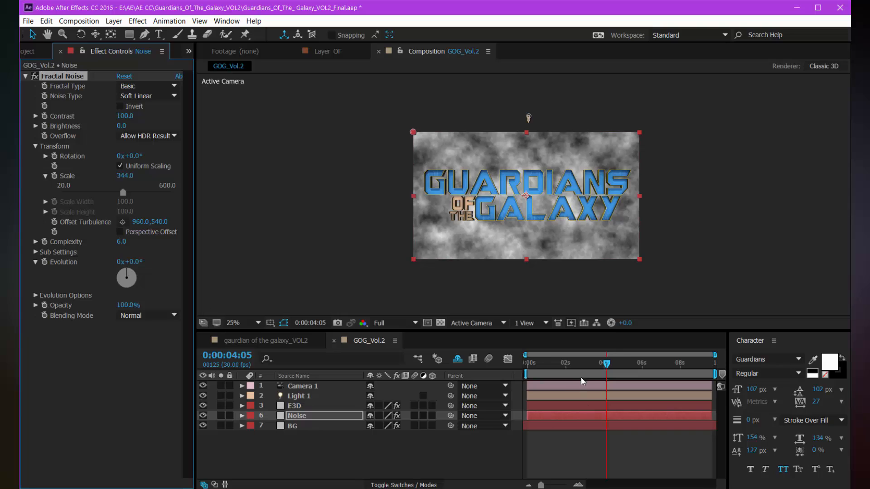
Step: Drive the Fractal Noise Evolution with the expression time*120
mouse_move(603, 365)
left_mouse_down()
mouse_move(543, 369)
mouse_move(599, 375)
left_mouse_up()
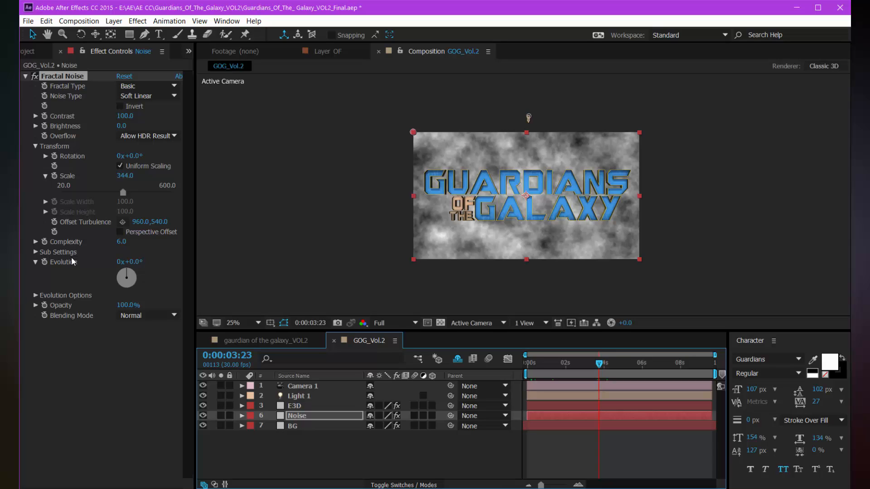
left_click(44, 263, "alt")
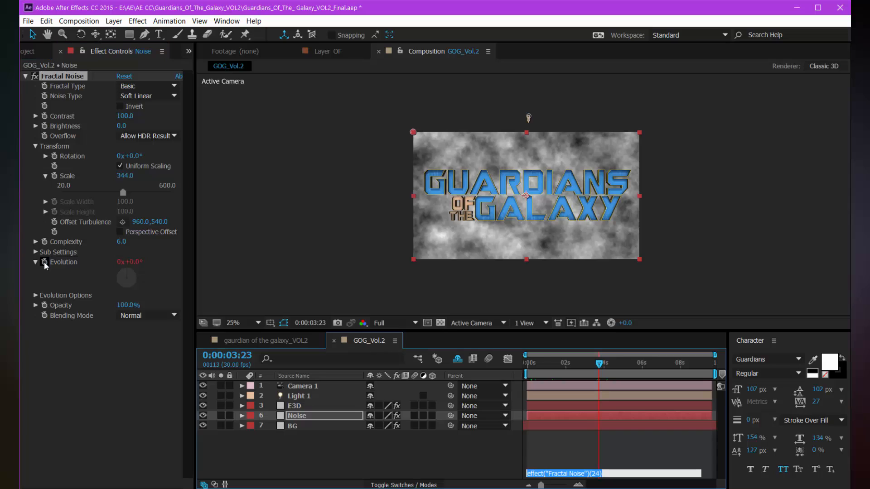
key("BackSpace")
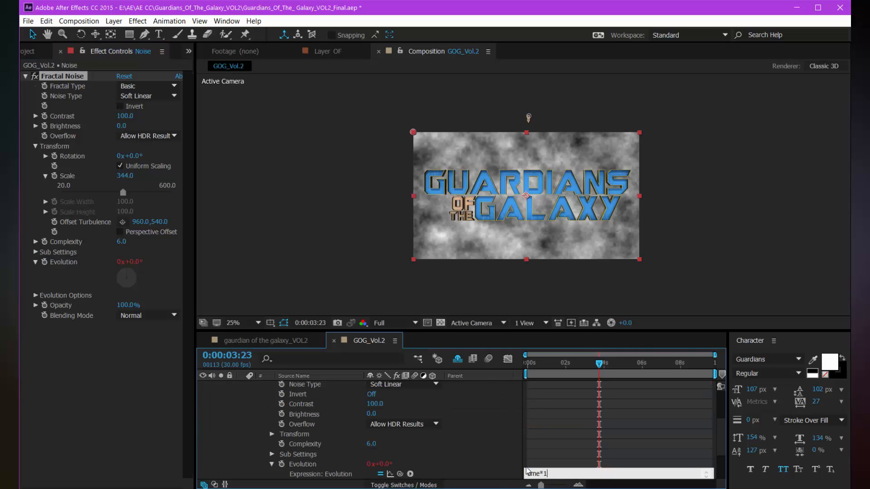
type("time*120")
key("KP_Enter")
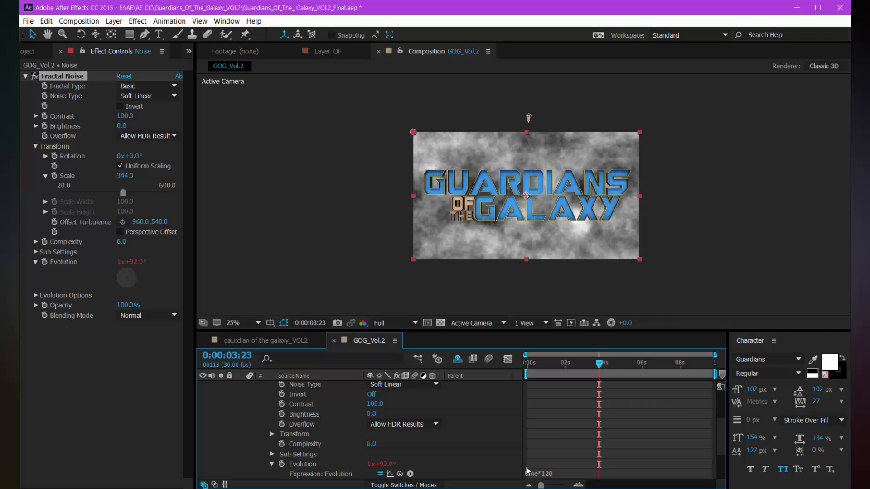
Step: Preview the noise animation, stopping at 0:00:00:25, and collapse the Noise layer's properties
key("space")
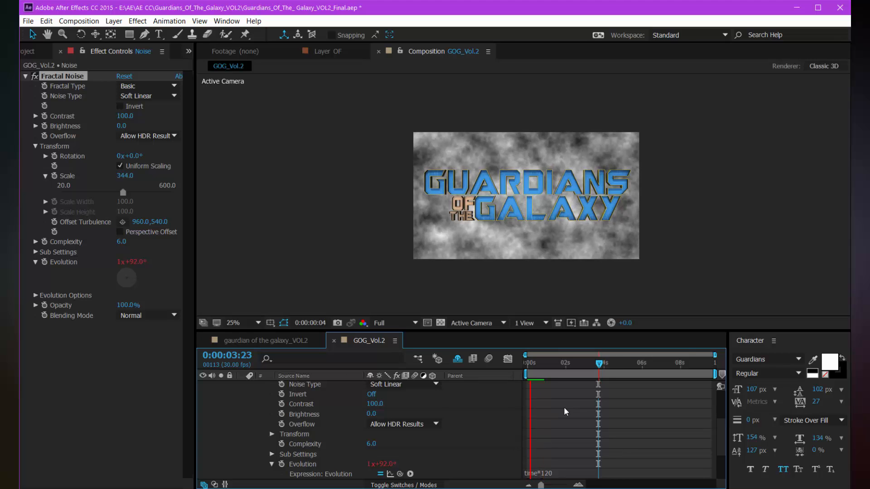
left_click(543, 364)
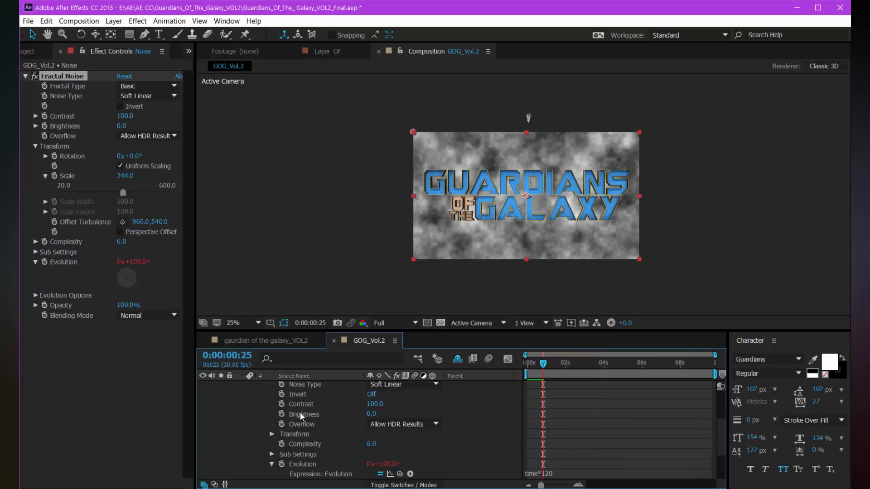
scroll(295, 414, "up", 5)
left_click(241, 416)
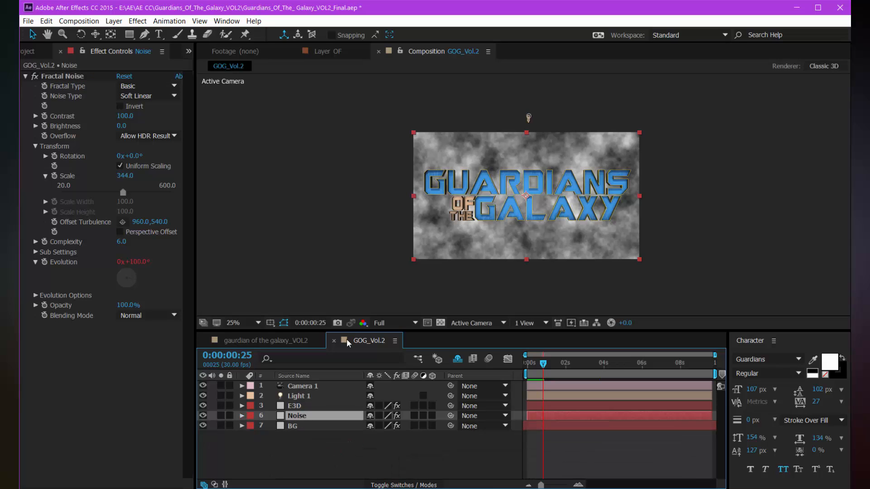
Step: Draw a closed curved Pen mask on the Noise layer, forming a diagonal band from above the upper left to below the lower middle of the frame
left_click(145, 35)
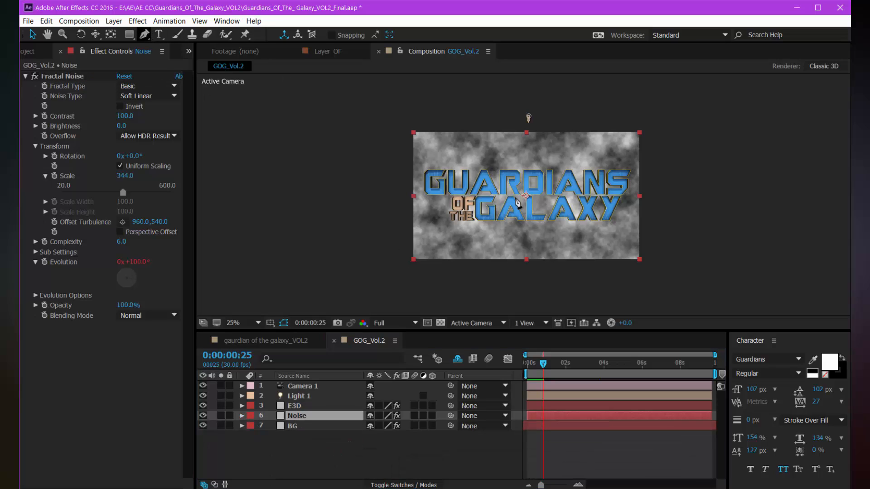
left_click(418, 112)
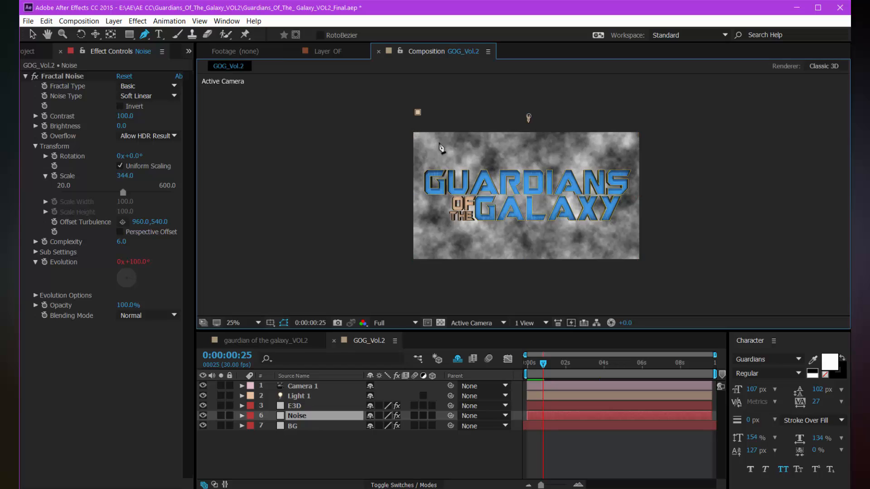
left_click_drag(438, 141, 449, 151)
left_click_drag(483, 173, 501, 198)
left_click(508, 224)
left_click_drag(507, 263, 504, 273)
left_click_drag(552, 286, 563, 271)
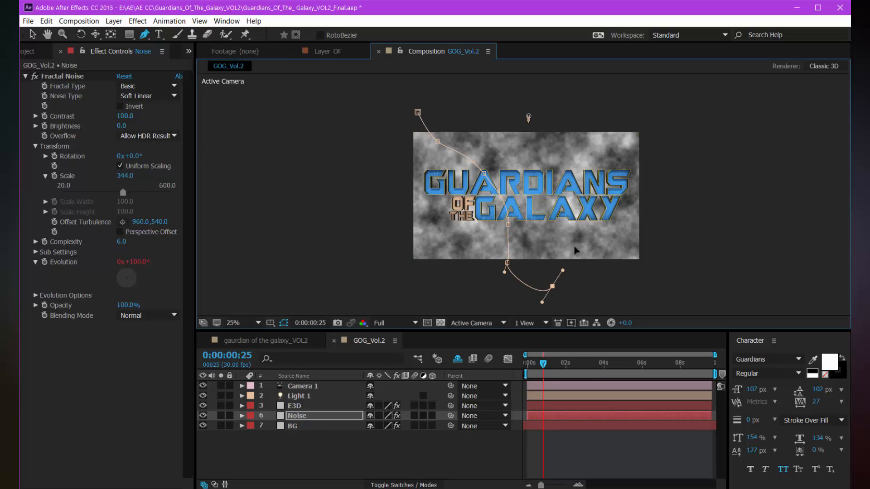
left_click(575, 208)
left_click(530, 174)
left_click(506, 104)
left_click_drag(506, 105, 517, 111)
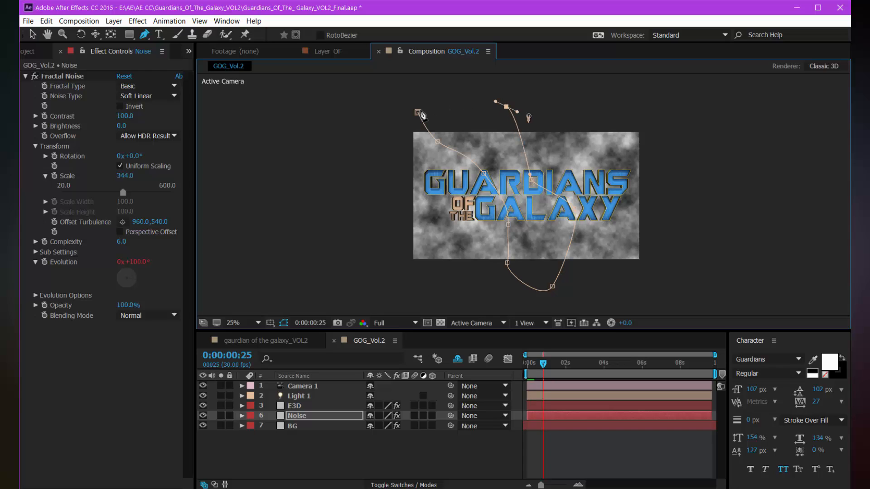
left_click(417, 113)
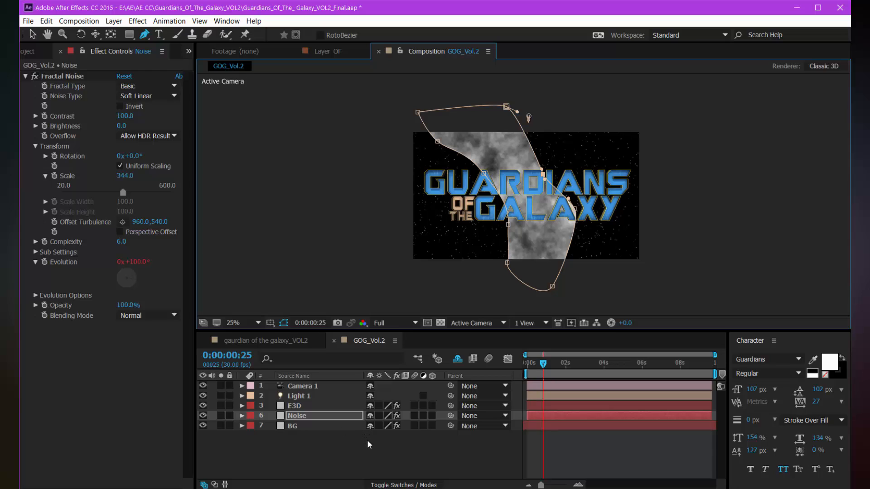
Step: Feather the Noise layer's mask by 237 pixels and set the layer's opacity to 20%
key("f")
left_click_drag(384, 437, 528, 442)
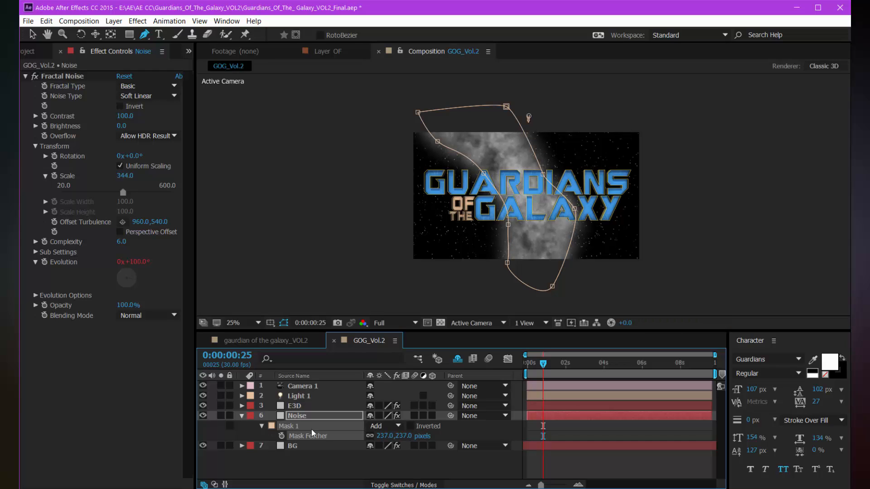
left_click(311, 416)
key("t")
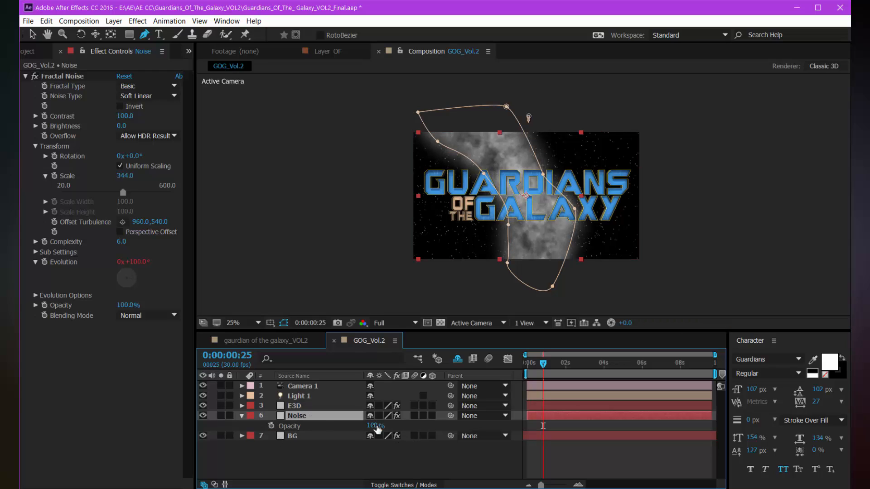
left_click(376, 426)
type("20")
key("Return")
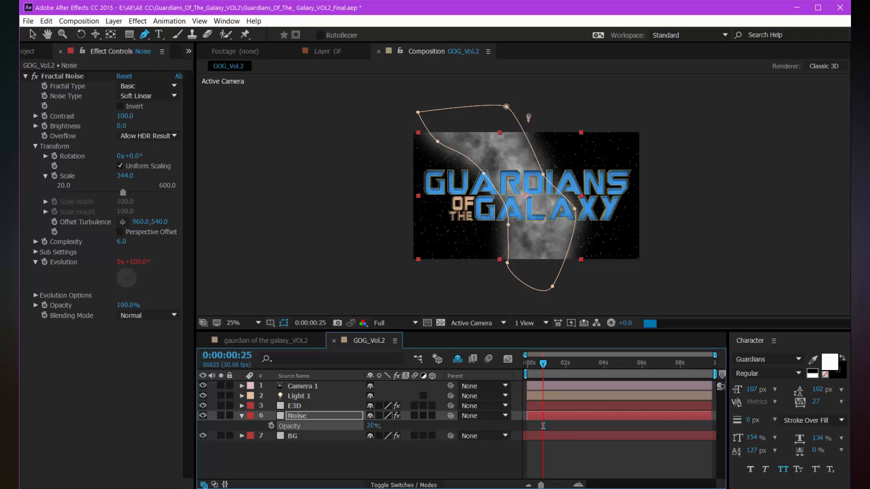
Step: Raise the Noise layer's opacity to 25%
key("period")
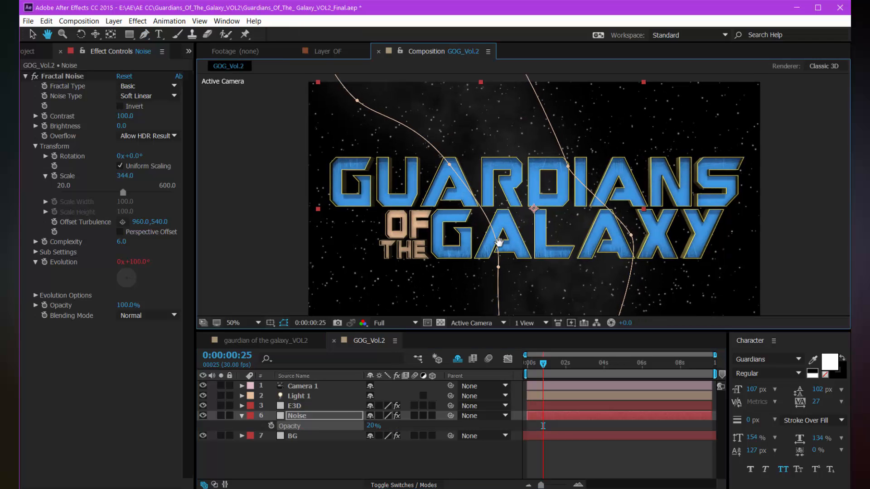
left_click(372, 426)
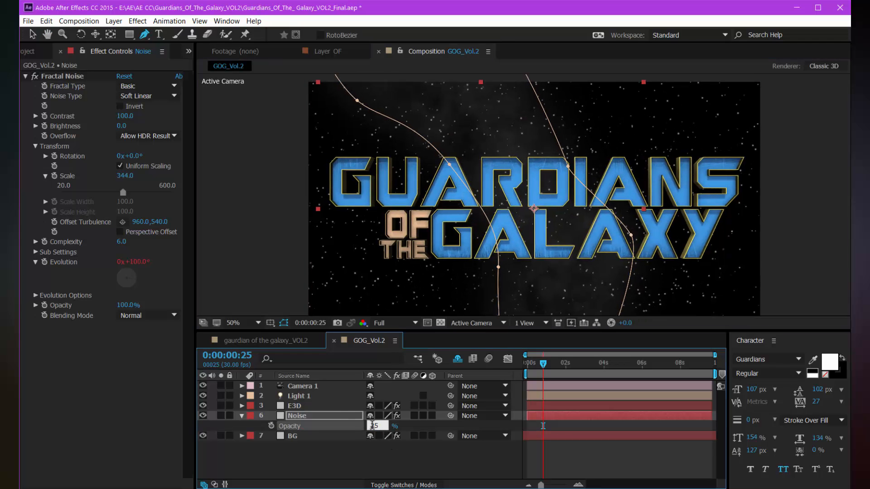
type("25")
key("Return")
Step: Widen the Noise mask by moving the two vertices on its upper left edge outward to the left
key("comma")
key("v")
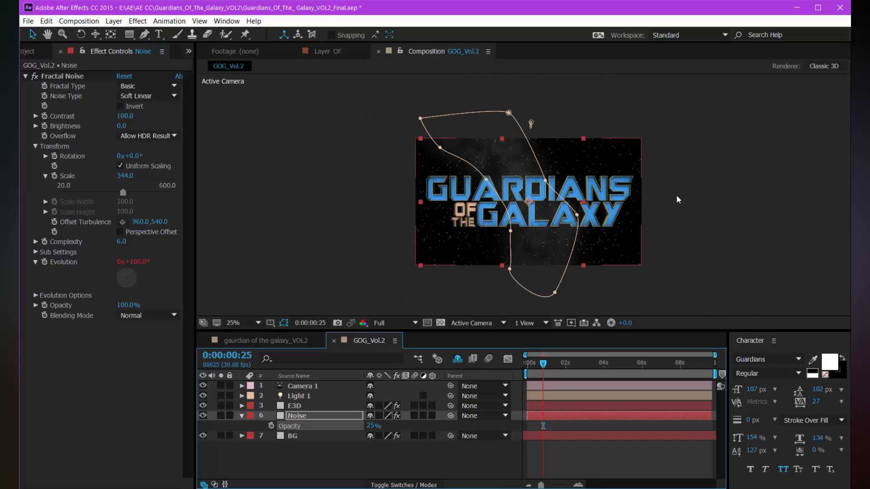
left_click_drag(439, 148, 398, 138)
left_click_drag(486, 180, 468, 176)
Step: Apply the Tint effect to the Noise layer
left_click(309, 415)
key("ctrl+space")
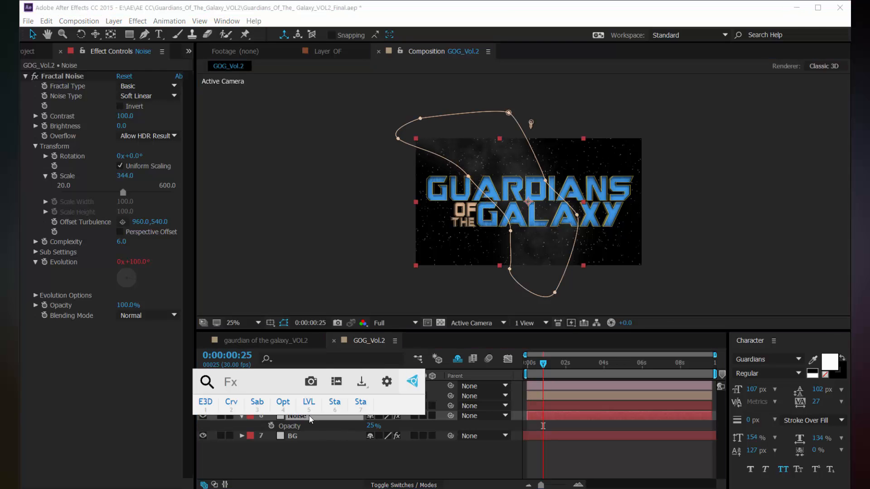
type("tint")
key("Up")
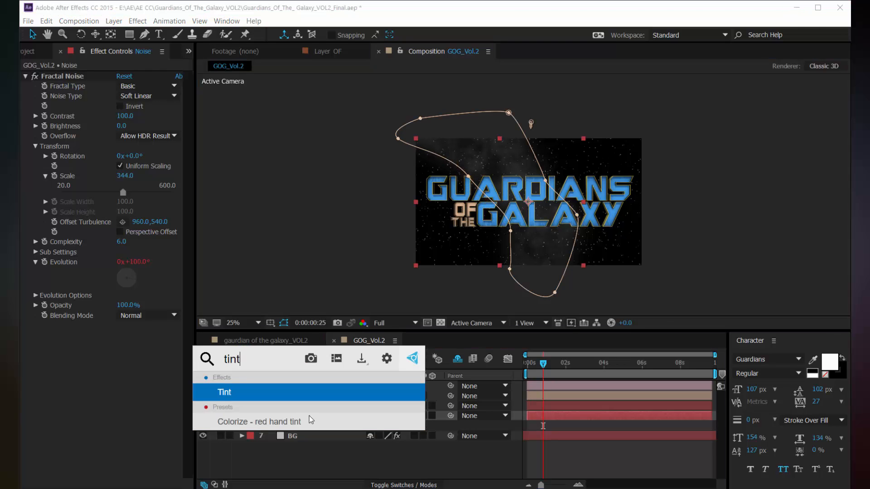
key("Return")
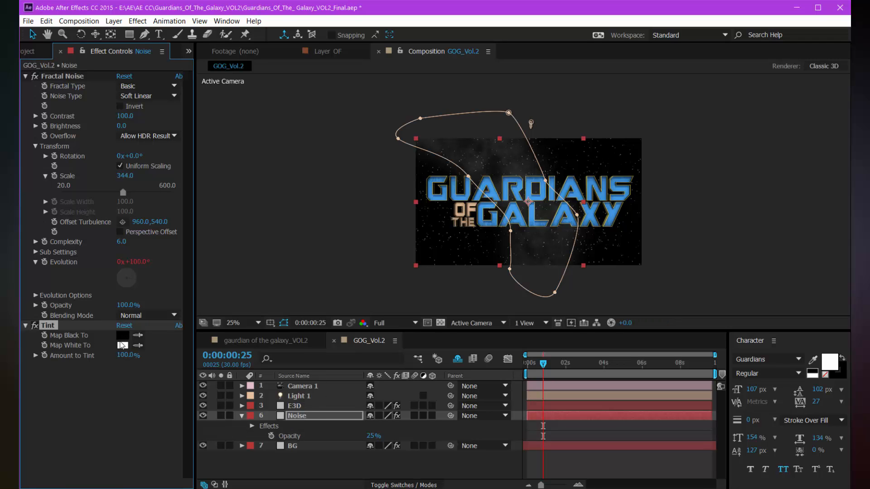
Step: Set the Noise layer's Tint Map White To colour to a light mint green
left_click(122, 345)
left_click(694, 418)
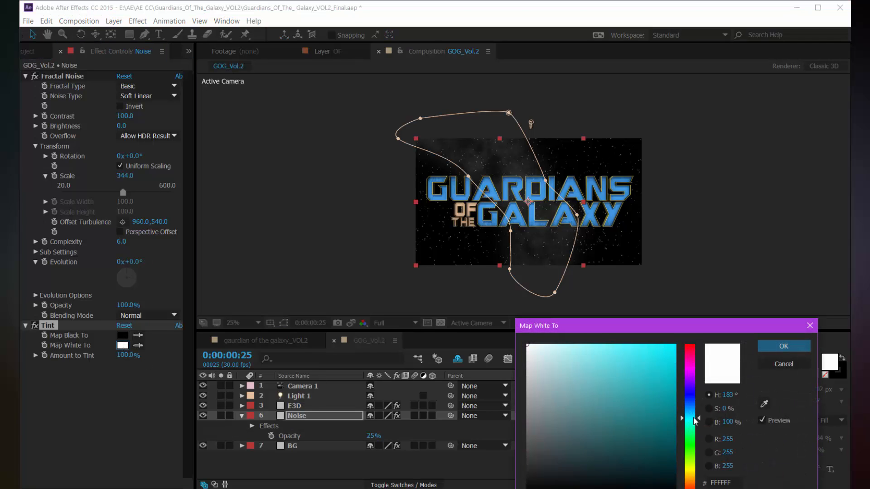
left_click(599, 344)
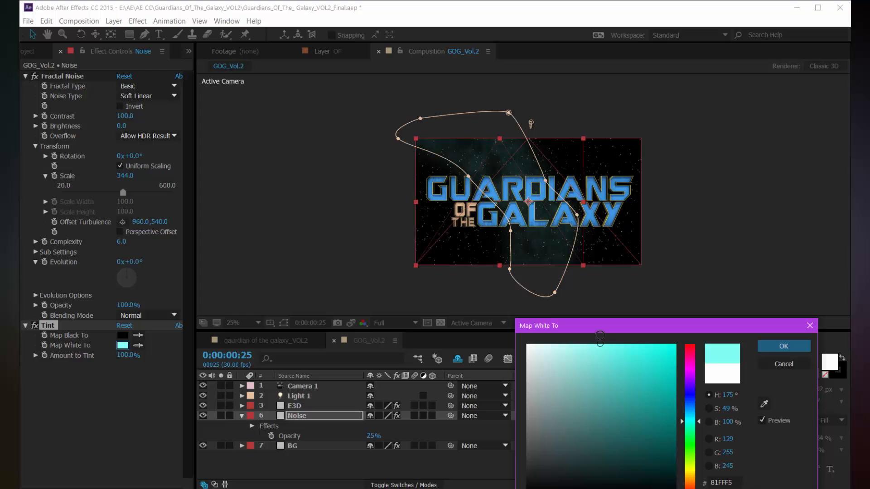
left_click_drag(698, 421, 697, 428)
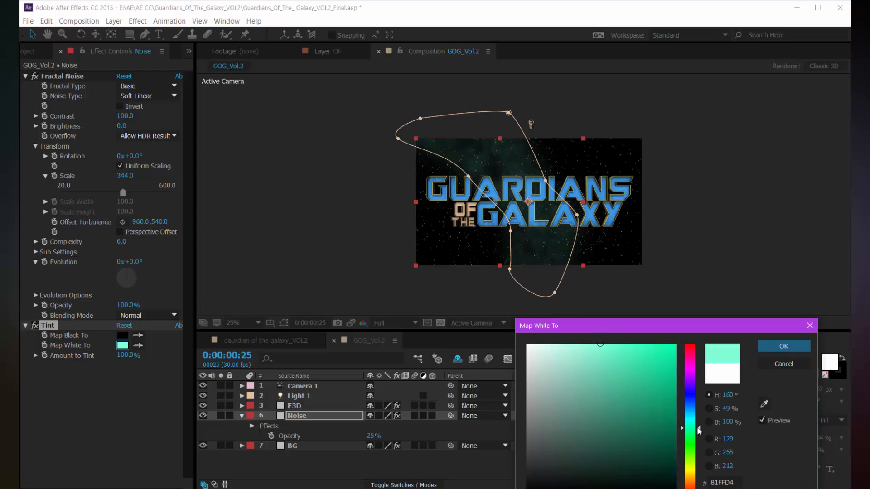
left_click(783, 347)
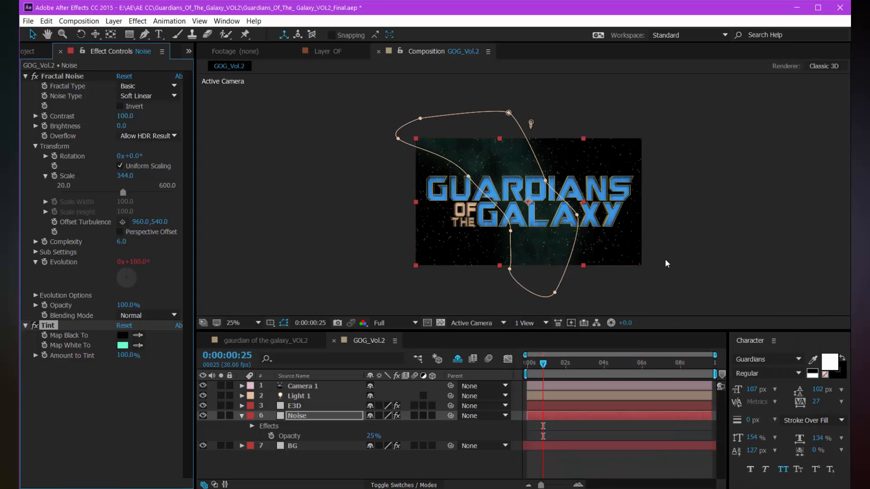
scroll(567, 219, "up", 1)
scroll(567, 219, "down", 1)
Step: Duplicate the green Noise layer, shrink the copy and move it beyond the lower right of the frame
left_click(304, 418)
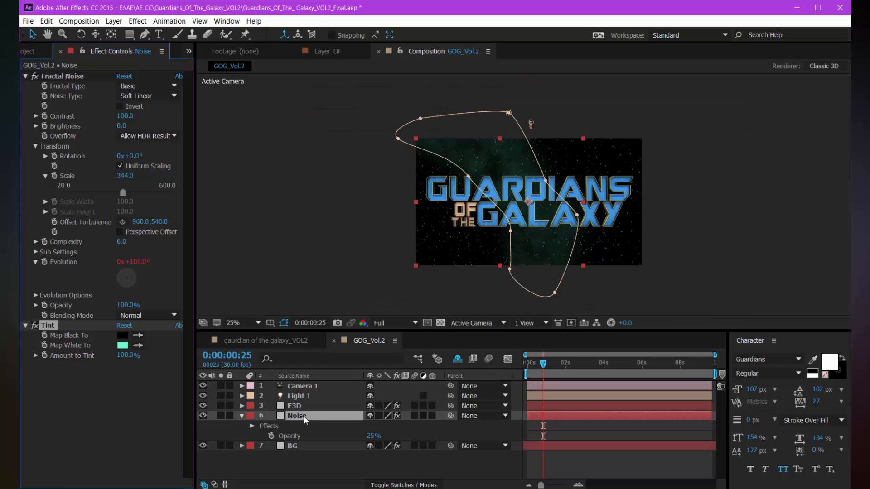
key("ctrl+d")
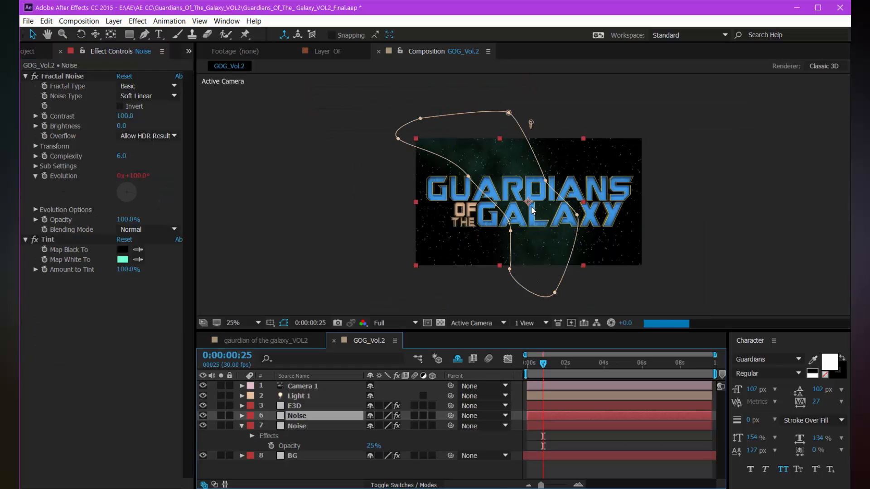
left_click_drag(681, 257, 668, 262)
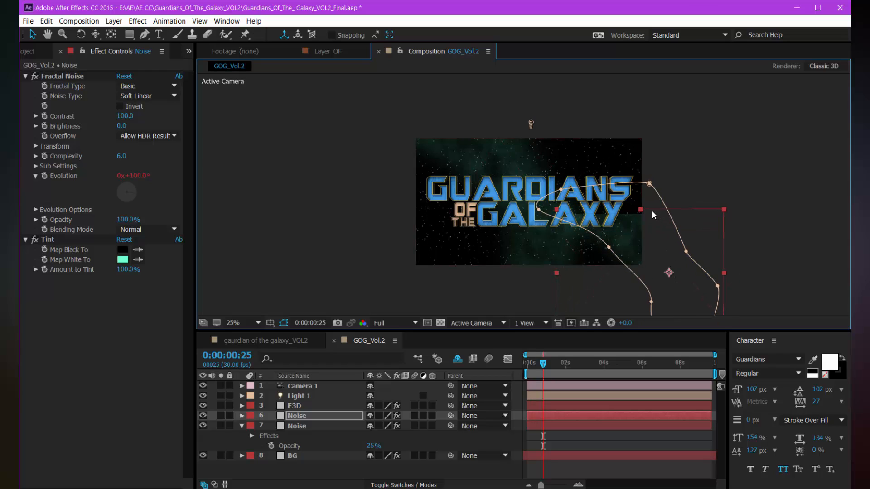
Step: Reshape the copied Noise mask by moving its upper and left vertices down and to the right
left_click(657, 182)
left_click(670, 229)
left_click(649, 183)
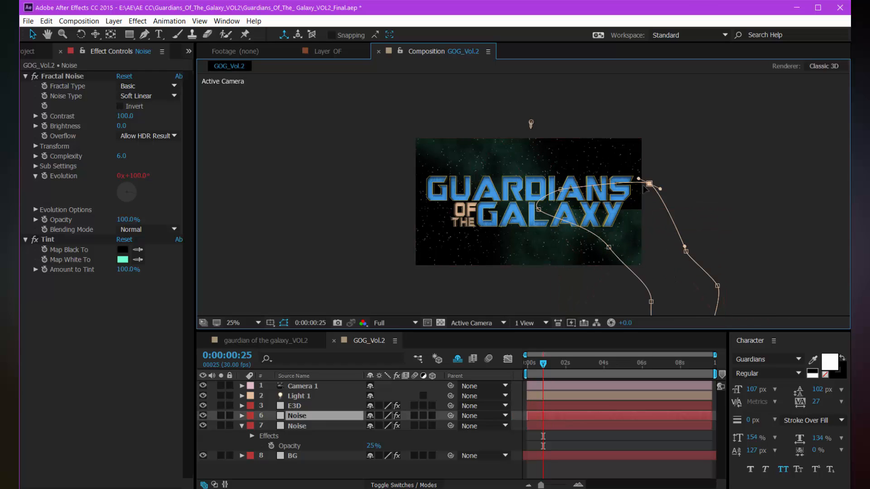
key("Return")
left_click(539, 210)
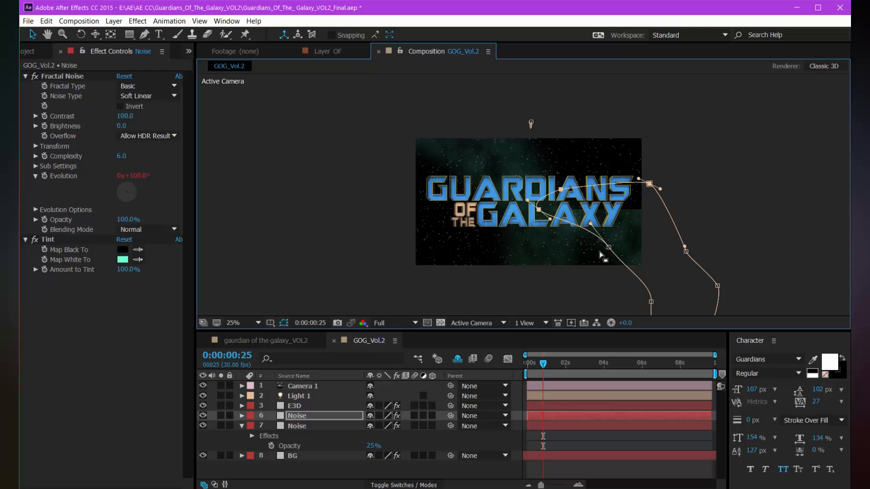
left_click_drag(561, 189, 601, 230)
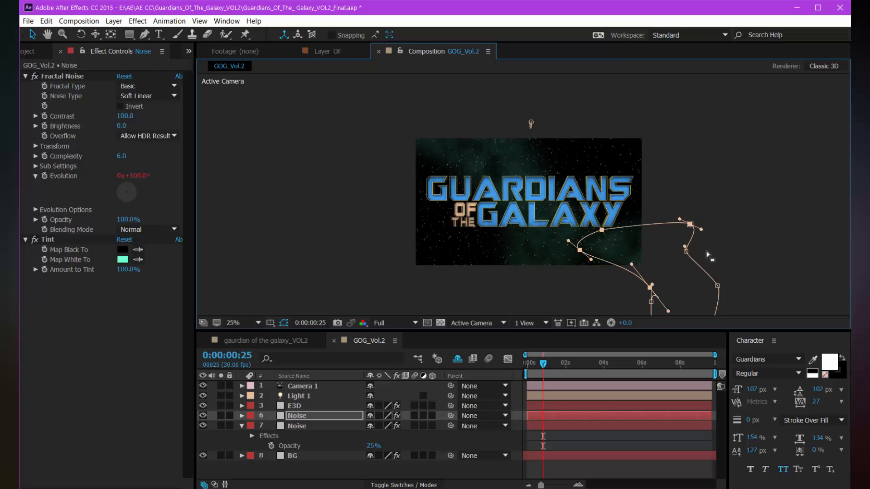
Step: Adjust the copied mask's upper right vertex and move the layer up and left to cover the frame's right edge
left_click_drag(690, 224, 671, 231)
double_click(671, 230)
left_click_drag(678, 280, 647, 215)
key("ctrl+z")
key("Escape")
left_click(254, 204)
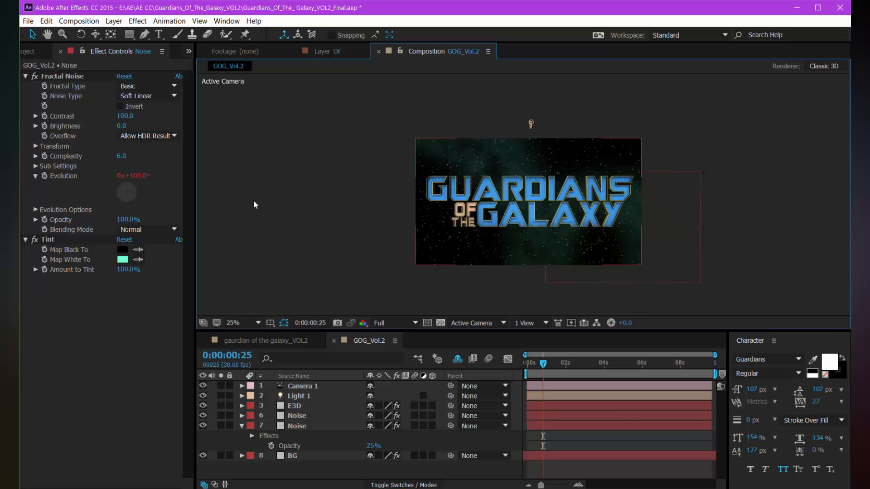
Step: Set the right-hand Noise copy's Tint Map White To colour to pink, FF6B88
left_click(122, 259)
left_click(695, 354)
left_click_drag(695, 354, 692, 352)
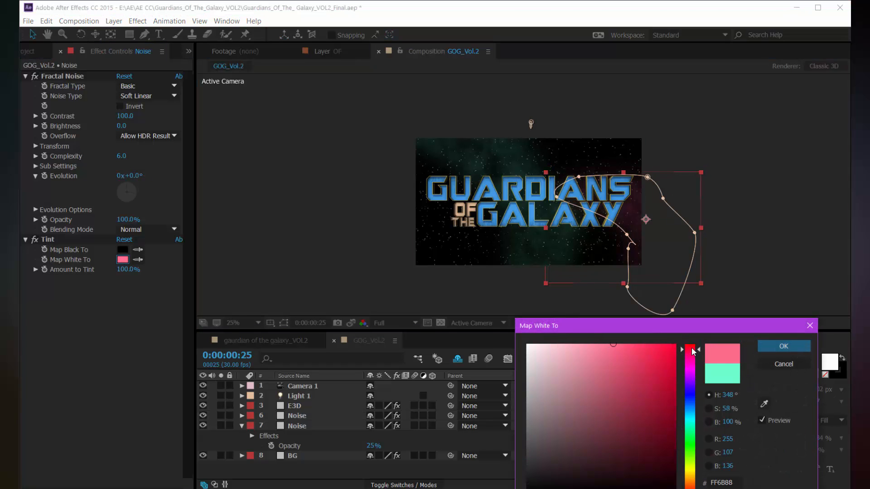
left_click(770, 347)
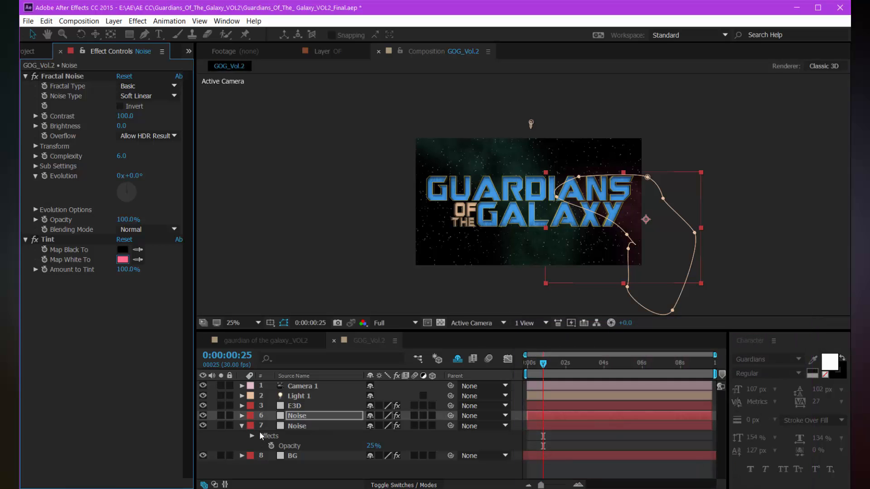
Step: Duplicate the pink Noise layer, move the copy to the frame's lower left corner and rotate it
left_click(290, 415)
key("ctrl+d")
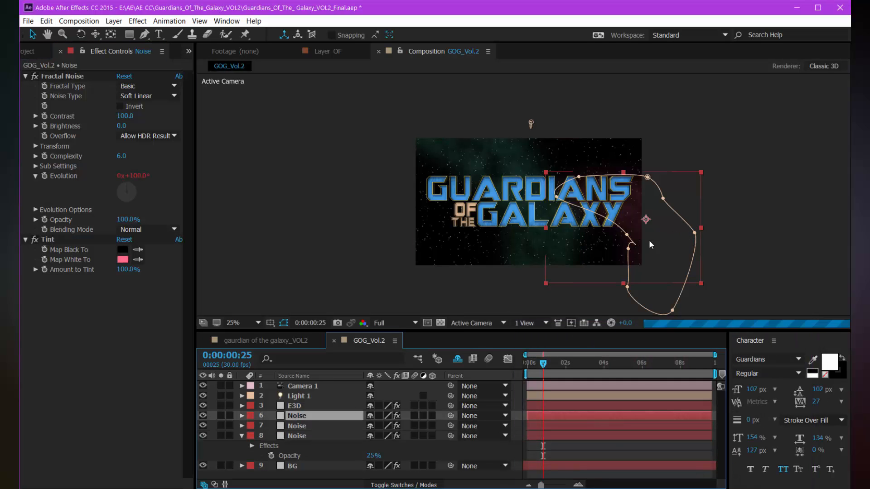
left_click_drag(649, 244, 437, 265)
key("w")
key("v")
Step: Reshape the lower left Noise mask by moving the vertices on its right and upper right edges
left_click_drag(498, 259, 473, 257)
left_click_drag(505, 230, 483, 222)
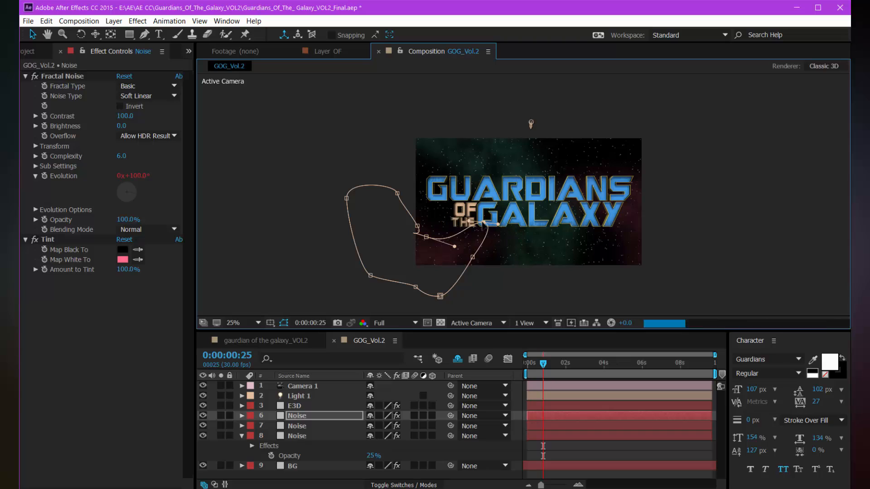
left_click_drag(417, 226, 420, 205)
mouse_move(426, 237)
left_mouse_down()
mouse_move(442, 228)
mouse_move(434, 229)
left_mouse_up()
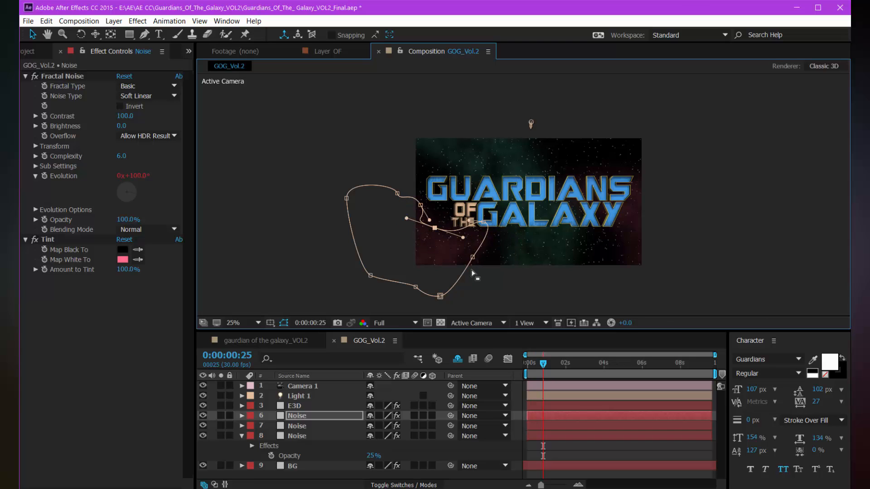
Step: Set the lower left Noise layer's Tint Map White To colour to yellow, FFE16B
left_click(292, 416)
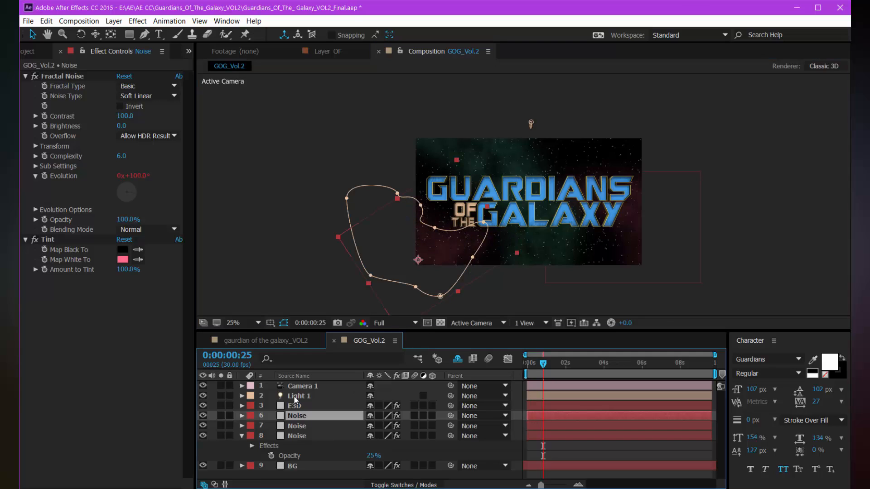
left_click(123, 259)
left_click_drag(690, 466, 697, 476)
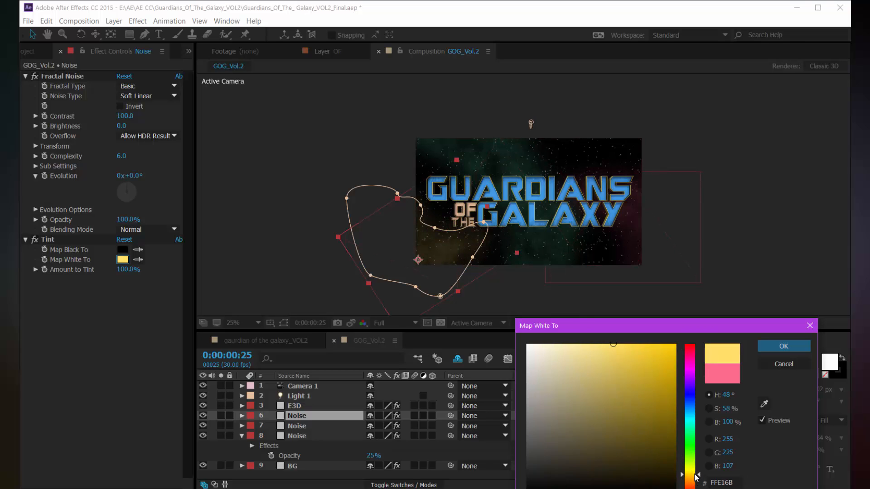
left_click(784, 346)
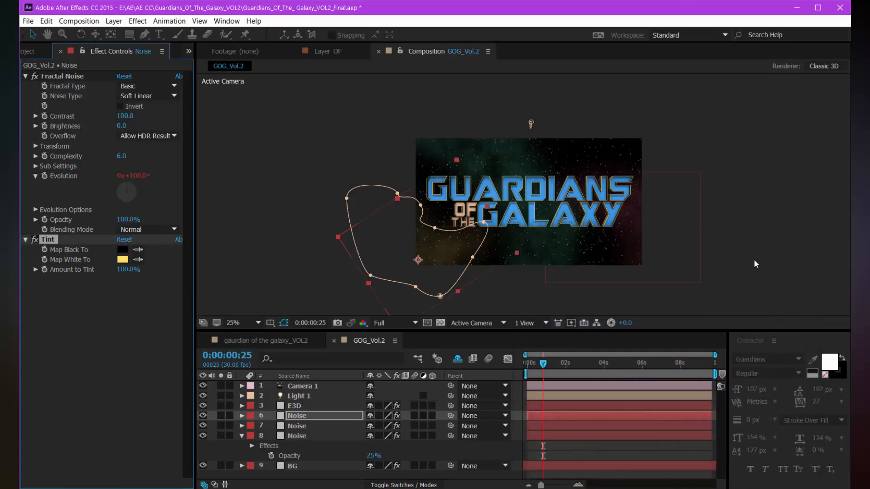
Step: Deselect the Noise layer and save the project
left_click(753, 258)
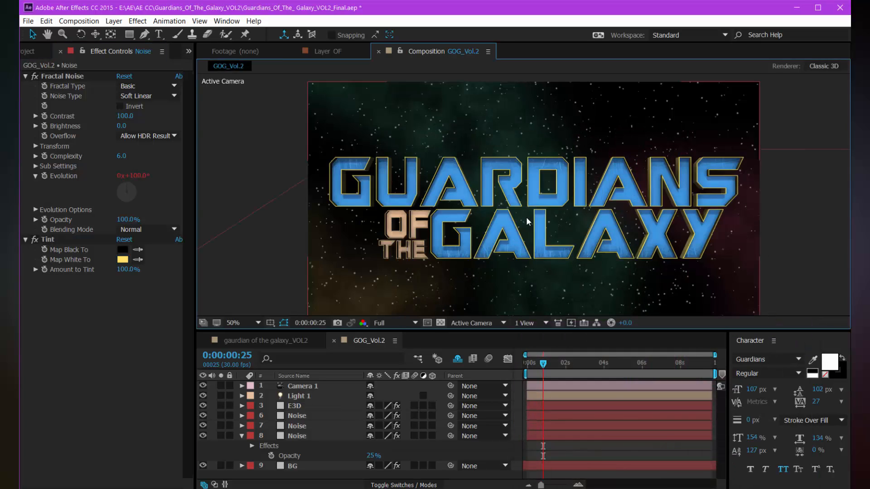
key("ctrl+s")
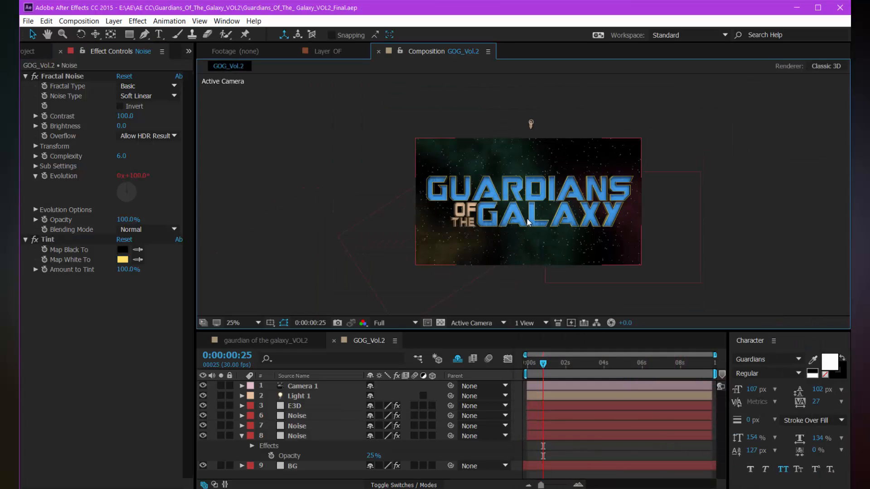
scroll(527, 219, "up", 2)
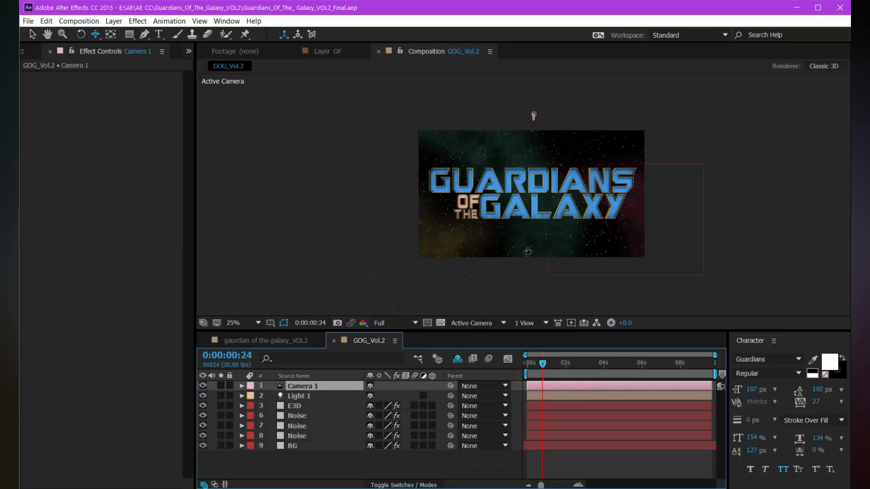
Step: Keyframe Camera 1's Point of Interest and Position, and move both keyframes to about 8 seconds
key("a")
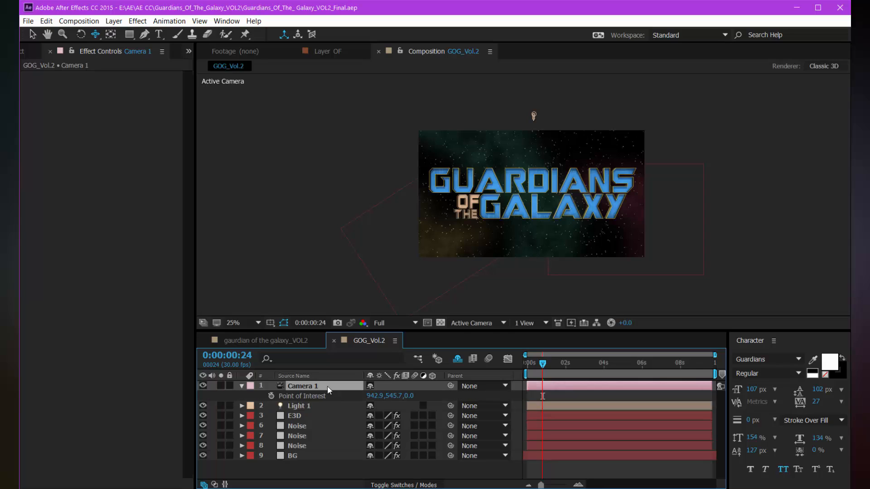
key("shift+p")
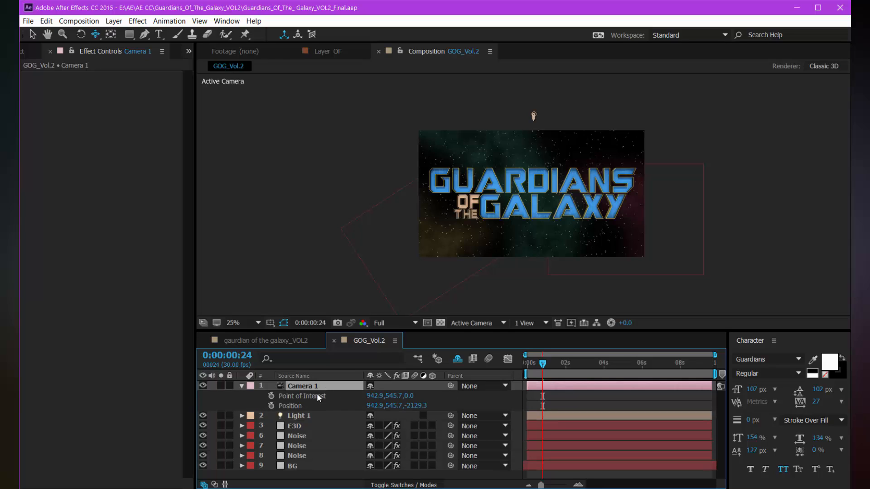
left_click(271, 406)
left_click(271, 396)
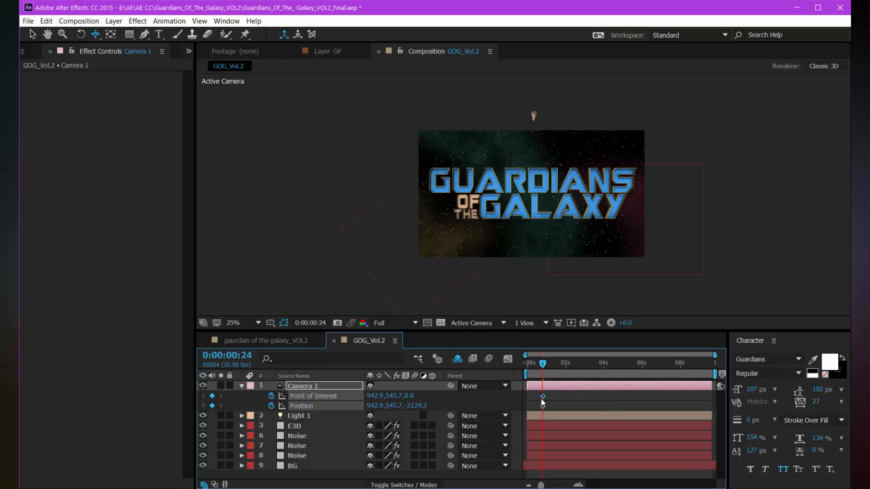
left_click_drag(542, 401, 555, 401)
left_click_drag(675, 398, 684, 396)
Step: At 0 seconds, move Camera 1 to a tilted low-angle close-up at about 1209.6, 1140.8, -774.4 and keyframe its Point of Interest
left_click(532, 364)
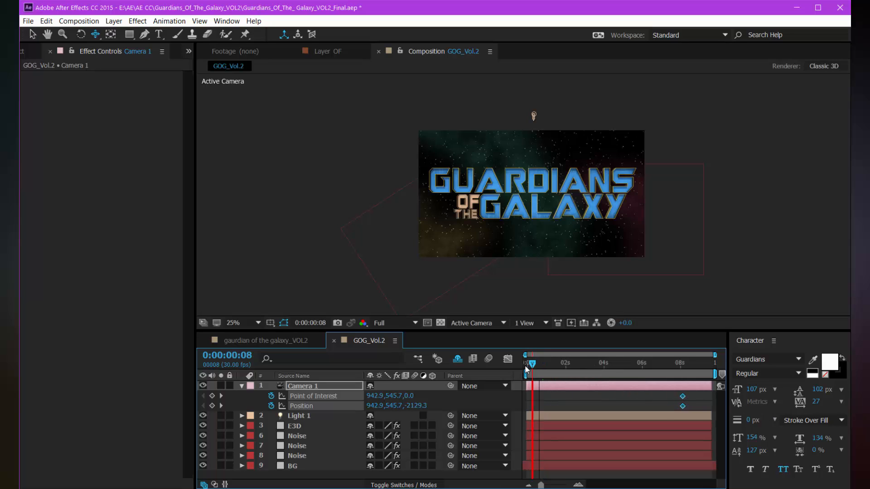
left_click(526, 365)
key("c")
key("c")
key("c")
key("c")
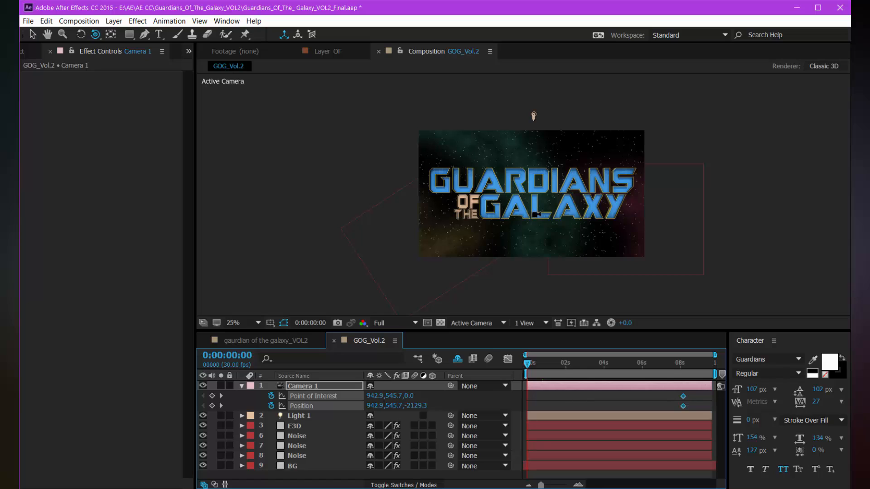
left_click_drag(535, 210, 542, 139)
left_click_drag(543, 170, 506, 204)
key("c")
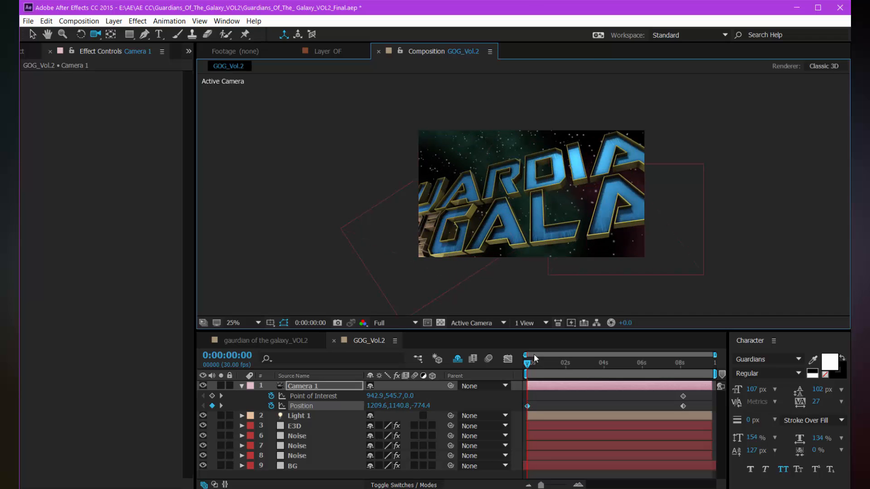
left_click(212, 396)
Step: Apply Easy Ease to all of Camera 1's Point of Interest and Position keyframes and preview the camera move
left_click_drag(533, 363, 500, 420)
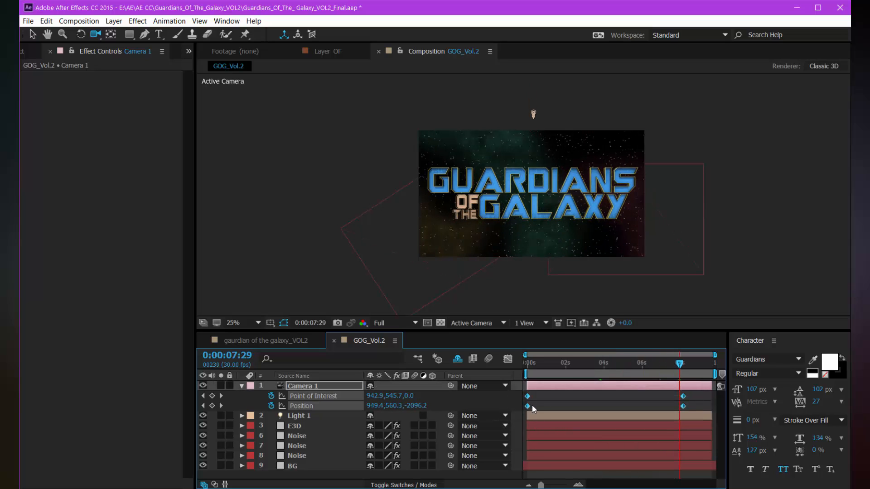
right_click(532, 404)
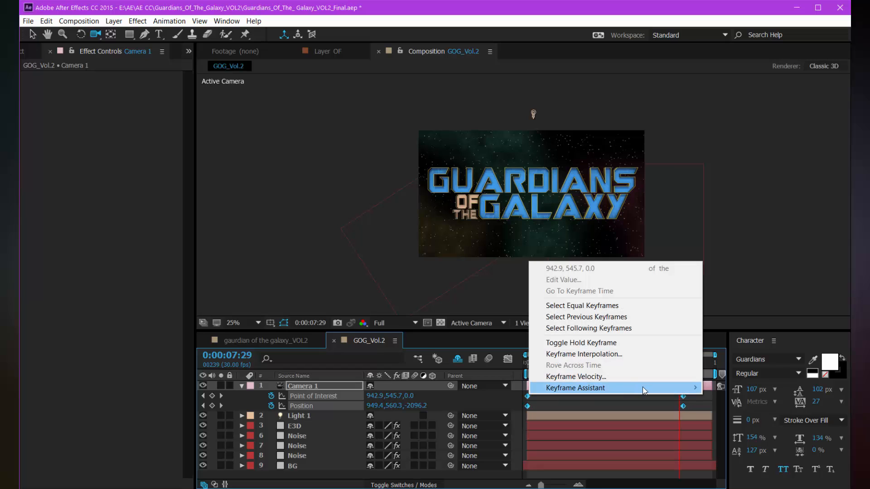
mouse_move(648, 389)
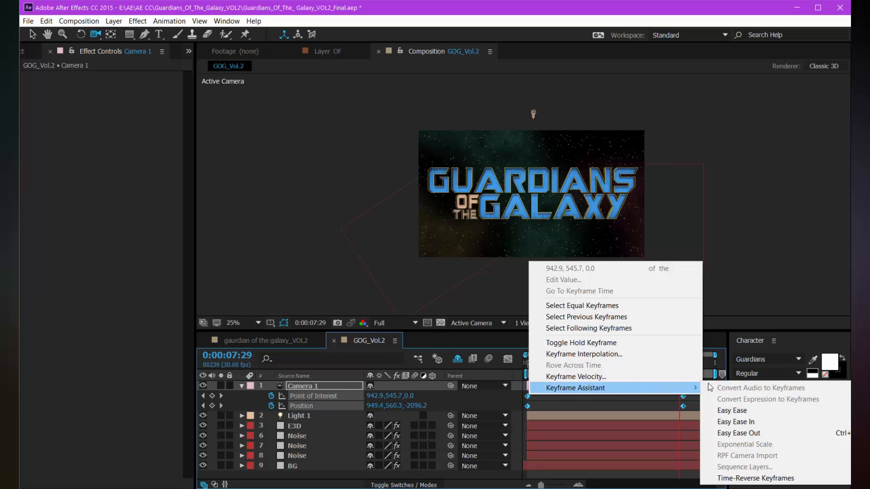
left_click(746, 412)
left_click_drag(674, 363, 598, 364)
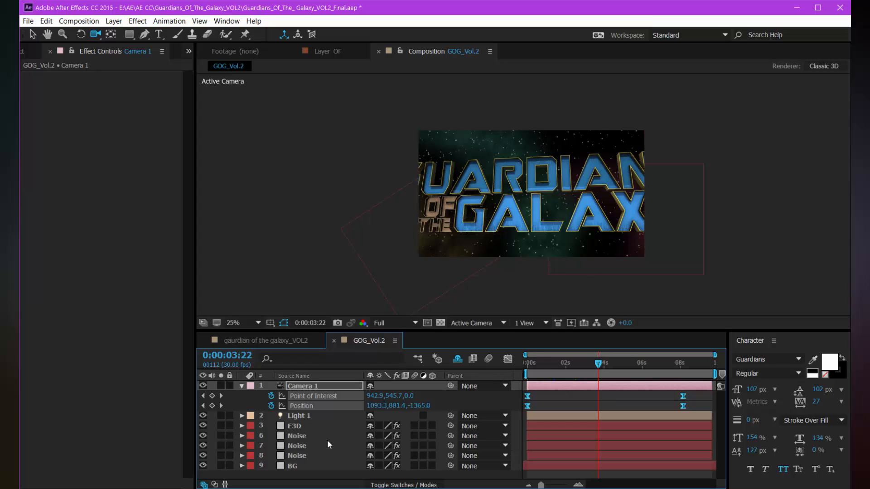
Step: Open the E3D layer's Element scene setup, list the models' individual letter paths and frame the word GALAXY
left_click(314, 426)
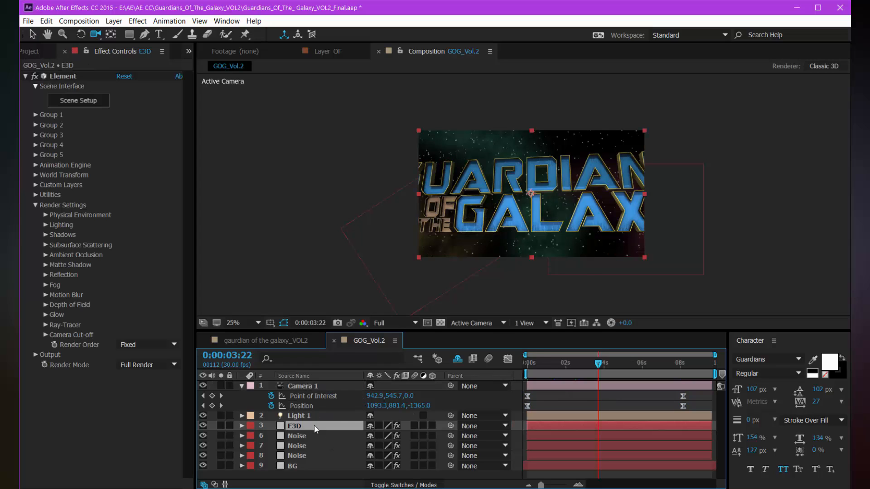
left_click(76, 101)
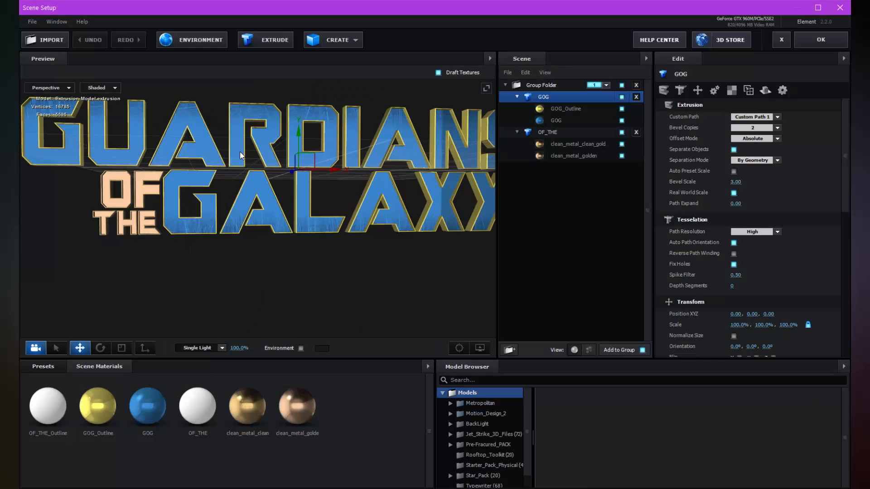
left_click_drag(248, 156, 245, 200)
scroll(346, 198, "up", 2)
left_click_drag(387, 197, 325, 187)
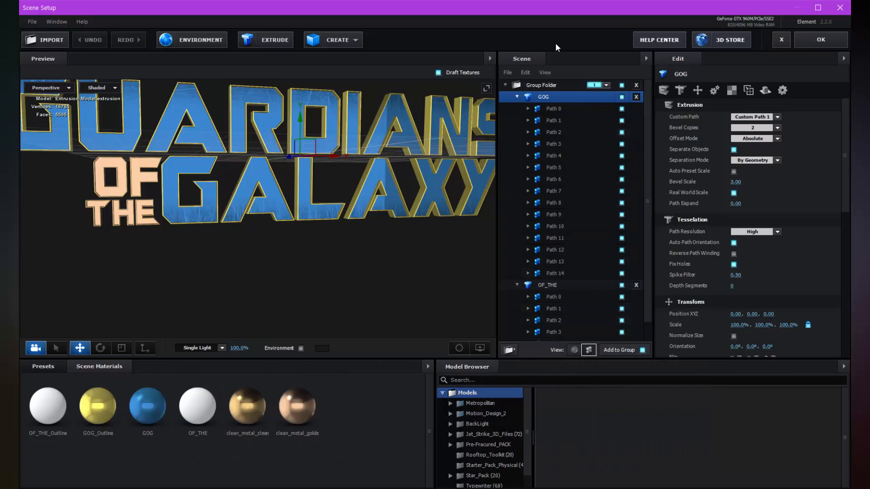
scroll(314, 218, "up", 3)
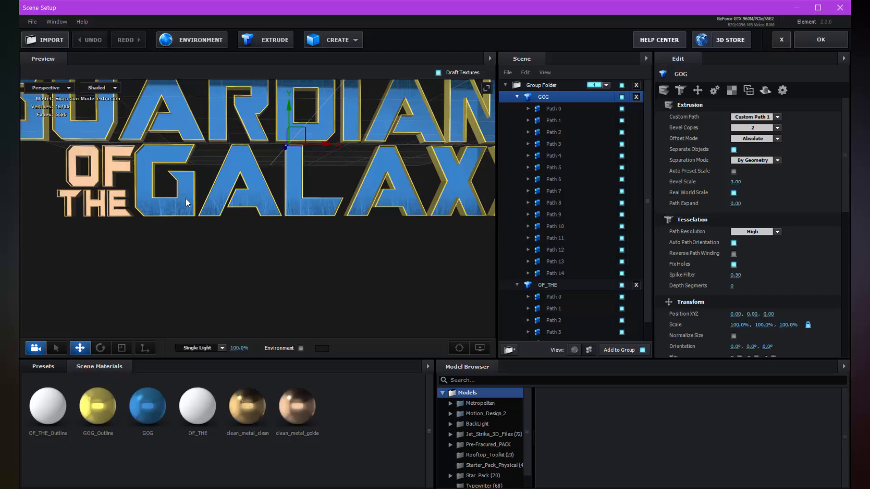
Step: Select Paths 10 to 14 of the GOG model, the letters ALAXY, leaving the GOG model itself out of the selection
left_click(186, 199)
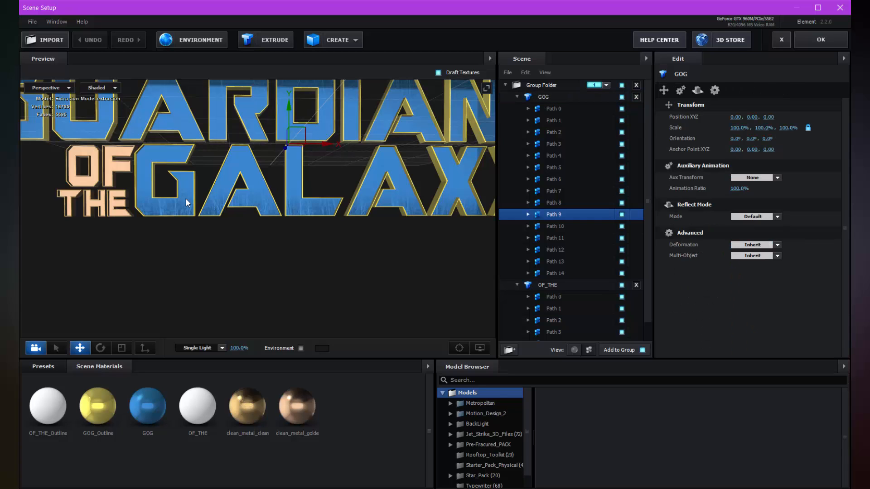
left_click(234, 163, "shift")
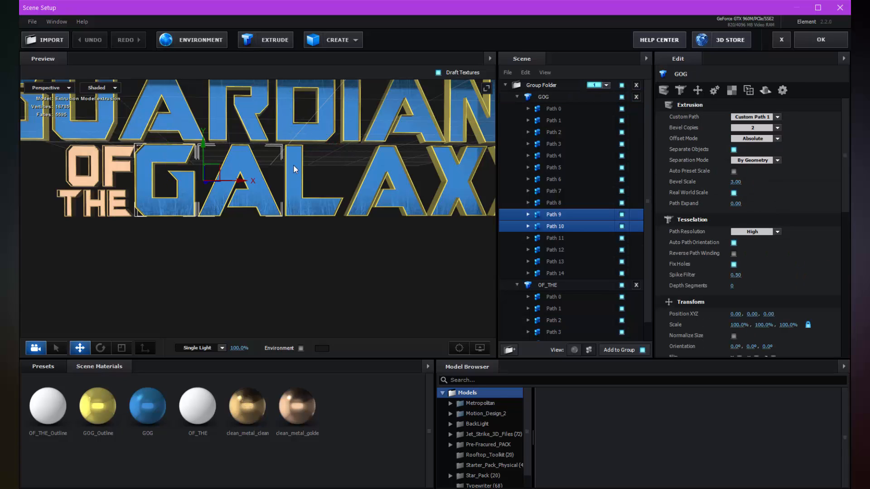
left_click(468, 180)
mouse_move(423, 179)
left_mouse_down()
mouse_move(358, 173)
mouse_move(430, 186)
left_mouse_up()
left_click(394, 166, "shift")
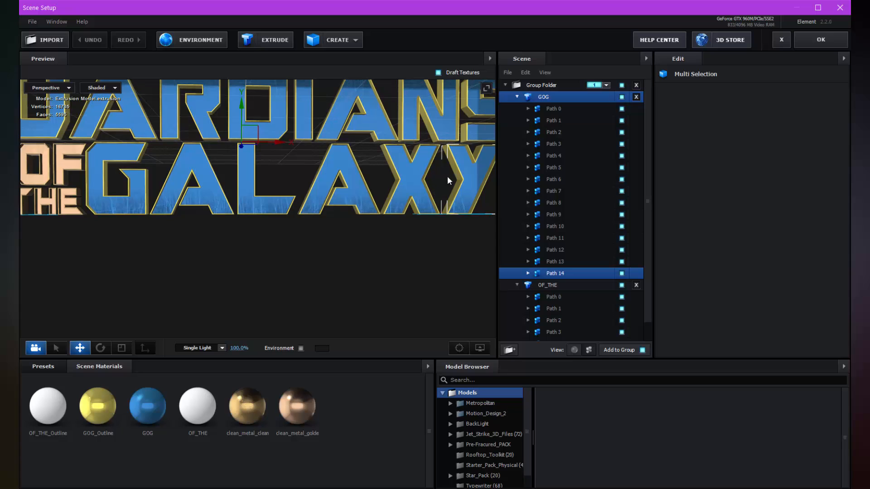
left_click(379, 176, "shift")
left_click(337, 166, "shift")
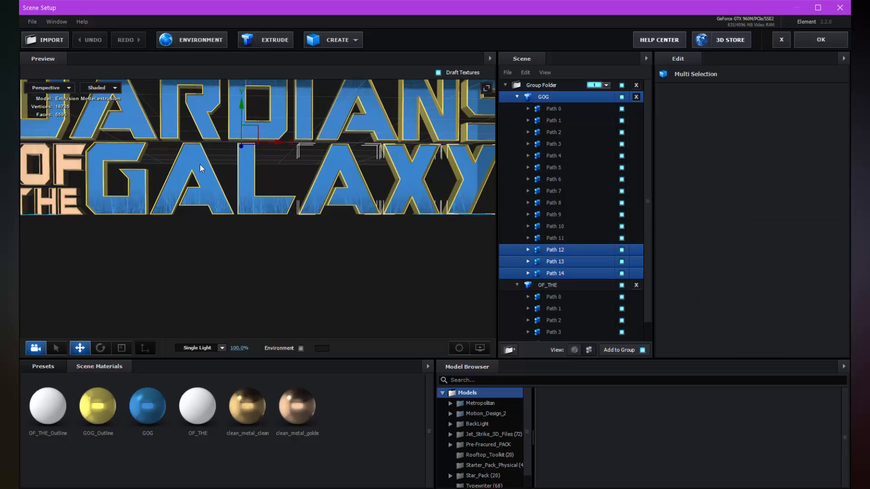
left_click(157, 173, "shift")
left_click(563, 239, "shift")
scroll(282, 109, "down", 1)
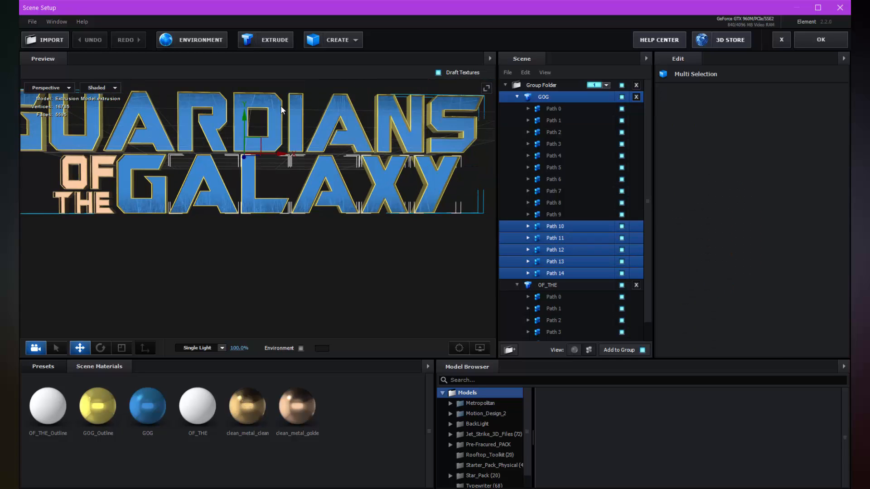
mouse_move(245, 117)
left_mouse_down()
mouse_move(243, 148)
mouse_move(246, 116)
left_mouse_up()
left_click(543, 98, "ctrl")
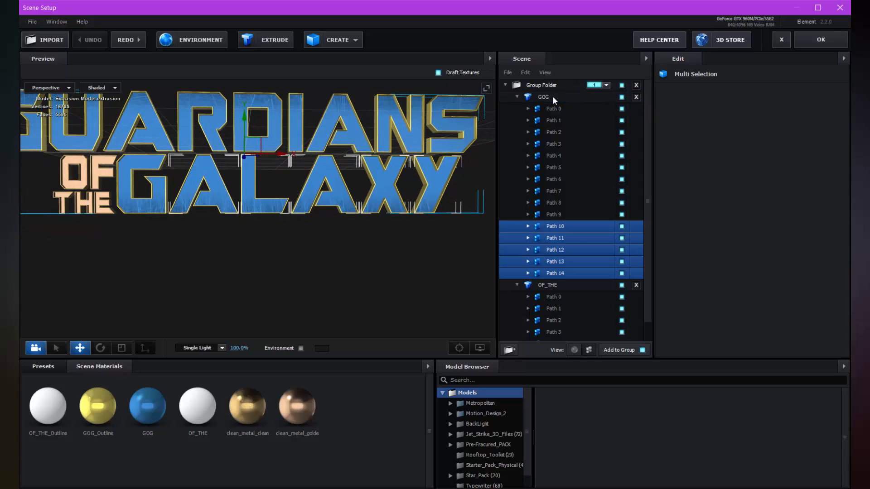
Step: Add the G of GALAXY (Path 9) to the selection and assign Paths 9 to 14 to Auxiliary Animation Channel 1
left_click_drag(324, 149, 323, 177)
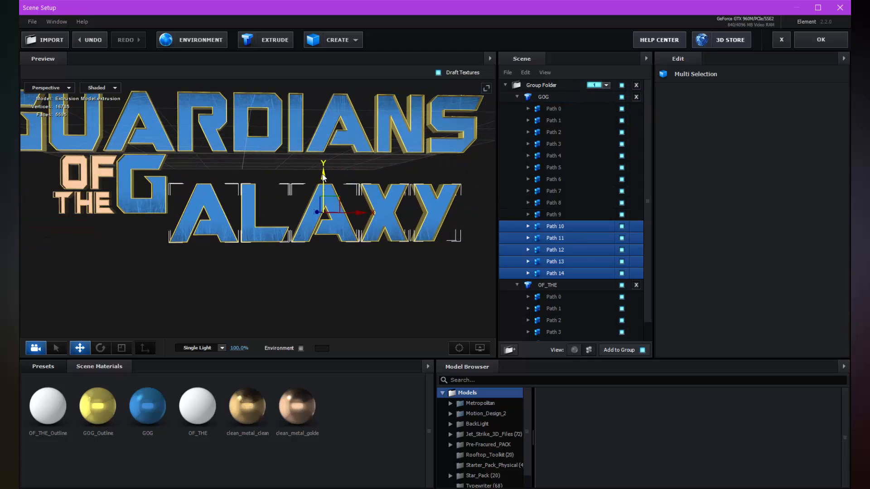
key("ctrl+z")
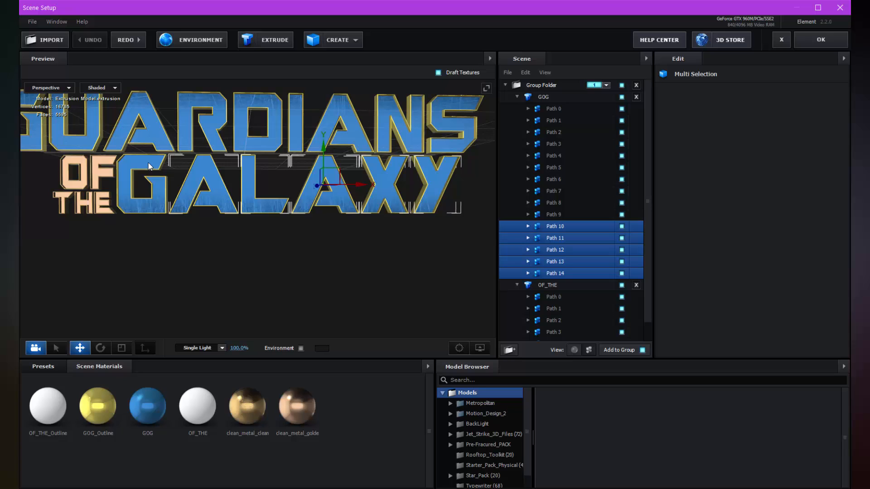
left_click(149, 167, "ctrl")
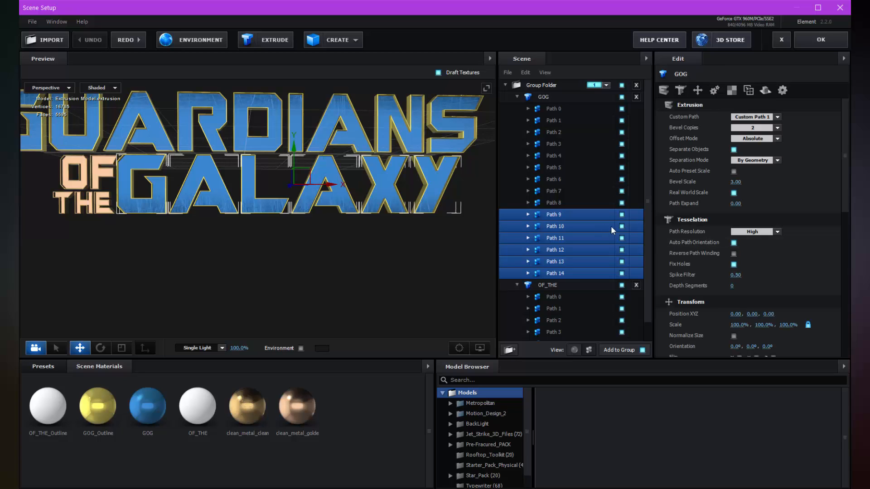
left_click(622, 214)
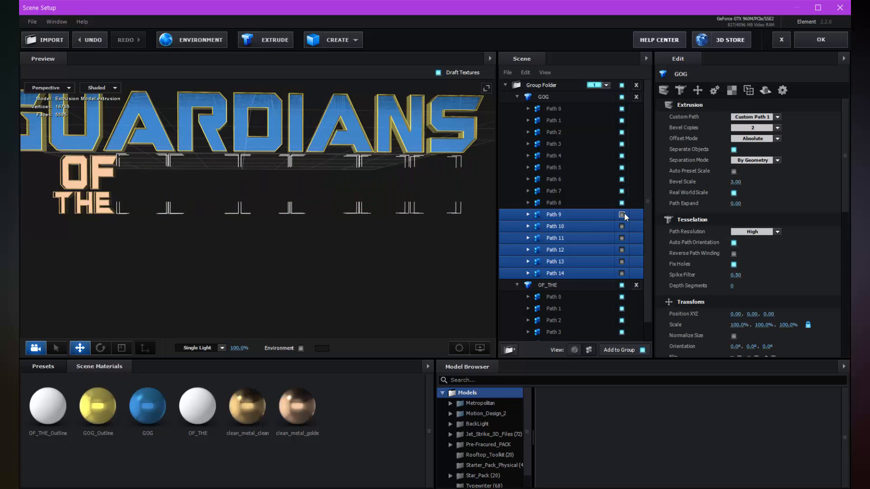
right_click(559, 215)
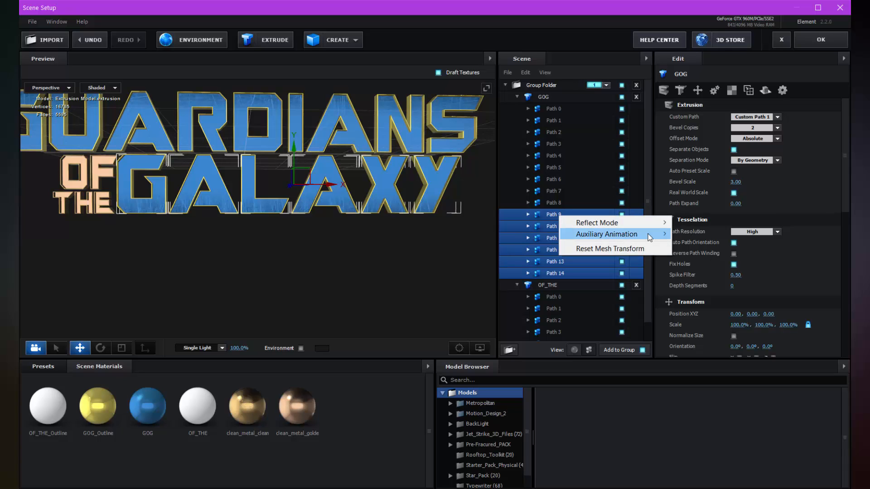
mouse_move(650, 235)
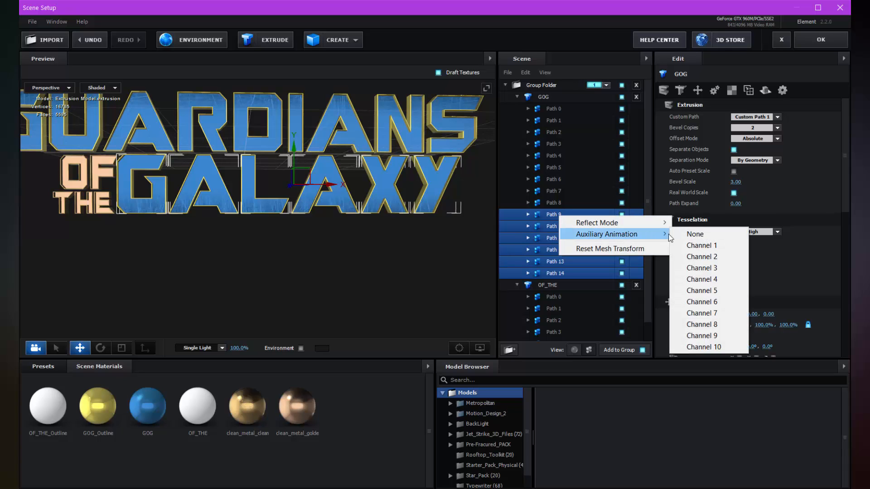
left_click(703, 244)
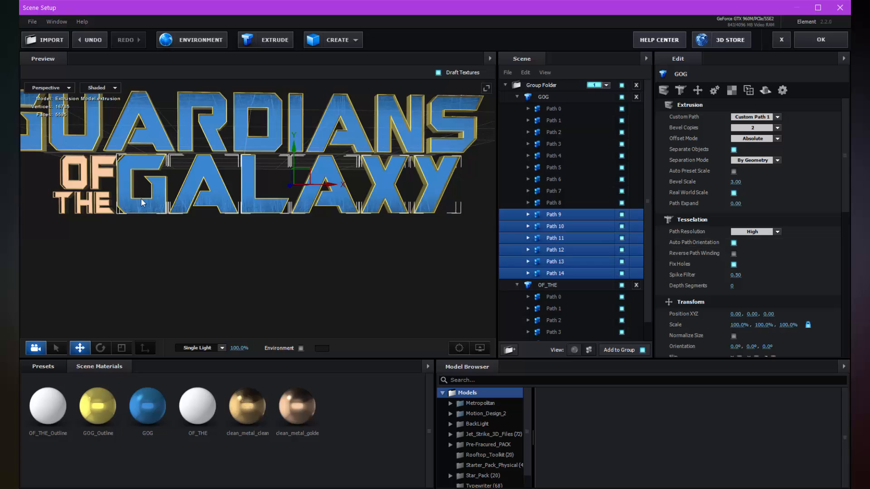
Step: Assign the letters of THE, Paths 2 to 4 of the OF_THE model, to Auxiliary Animation Channel 2 and apply the scene setup
left_click(103, 206)
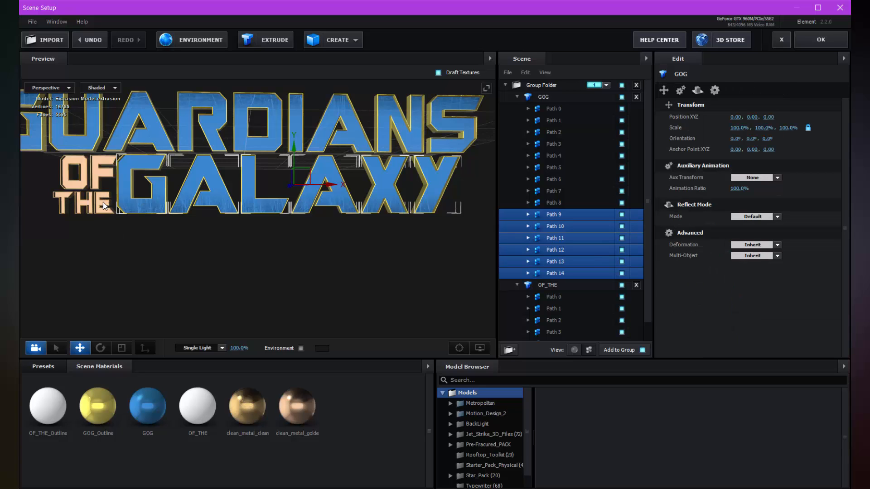
left_click(80, 205, "shift")
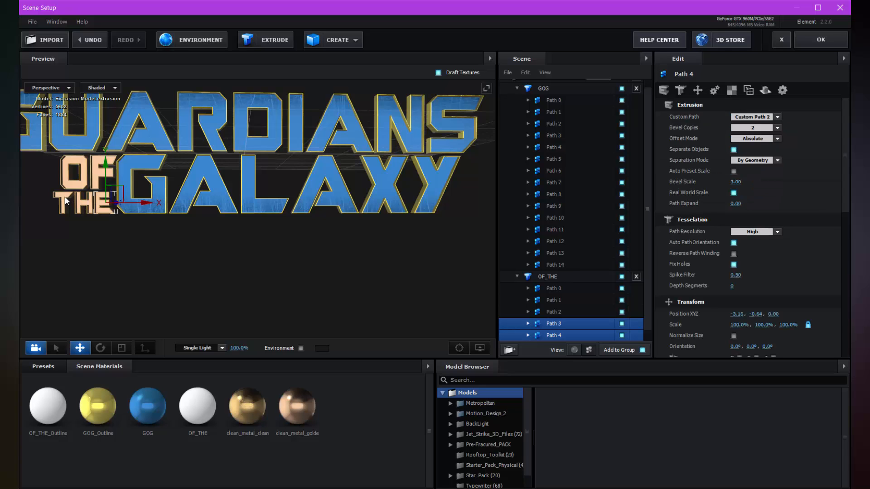
left_click(60, 199, "shift")
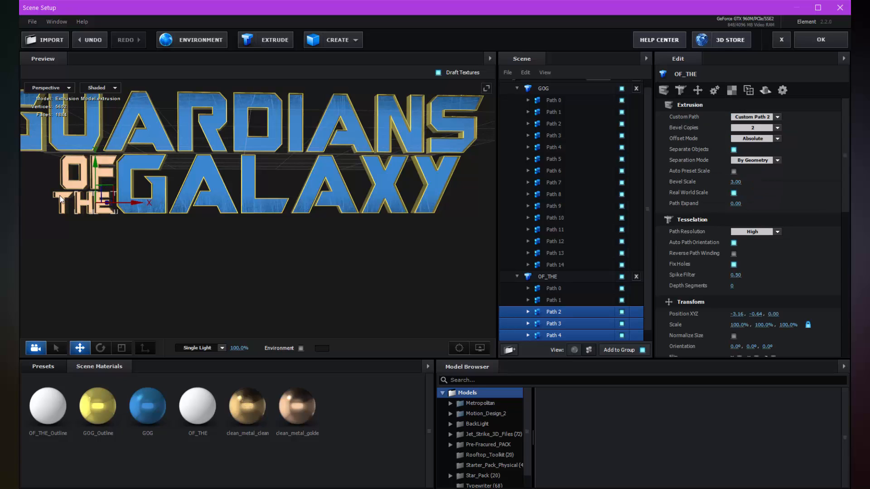
right_click(558, 324)
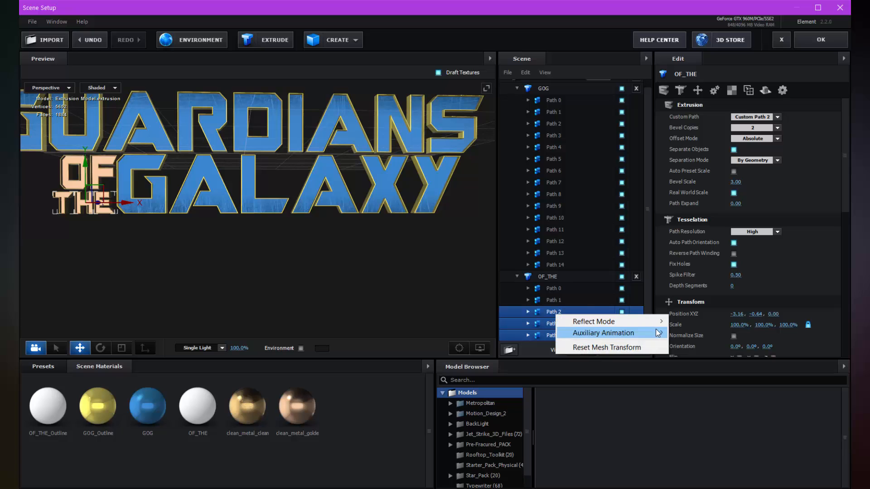
mouse_move(649, 339)
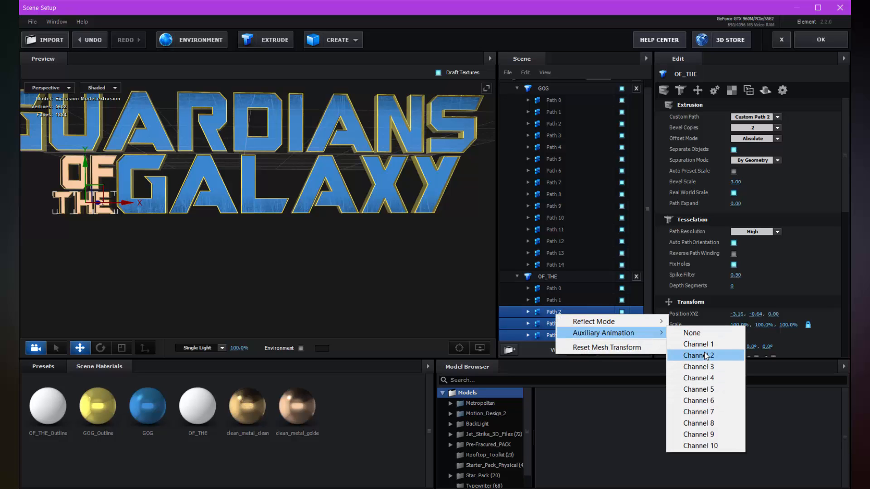
left_click(688, 355)
left_click(574, 350)
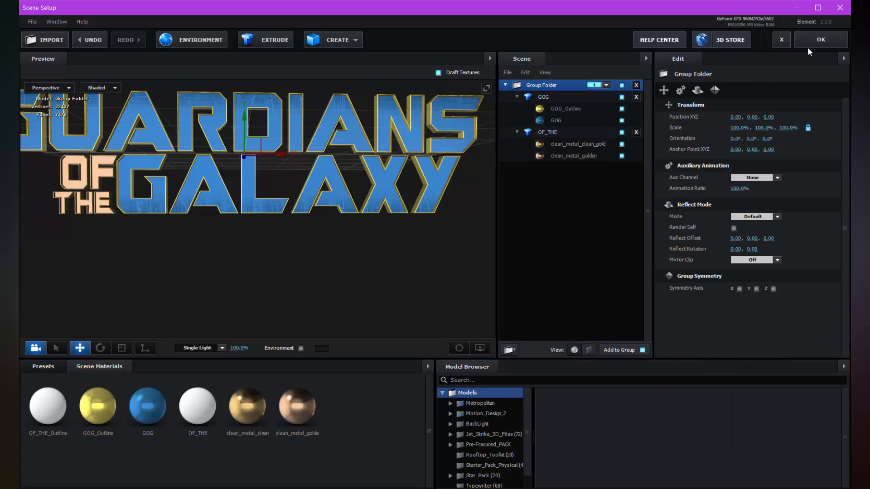
left_click(821, 39)
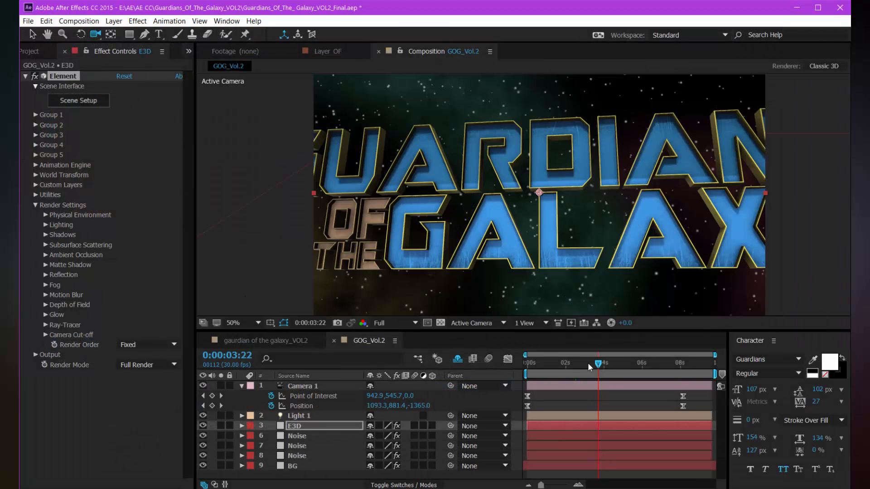
Step: At 0:00:04:11, keyframe the Z position of Group 1's Aux Channel 1 at 0.00 on the E3D layer
left_click_drag(586, 364, 614, 366)
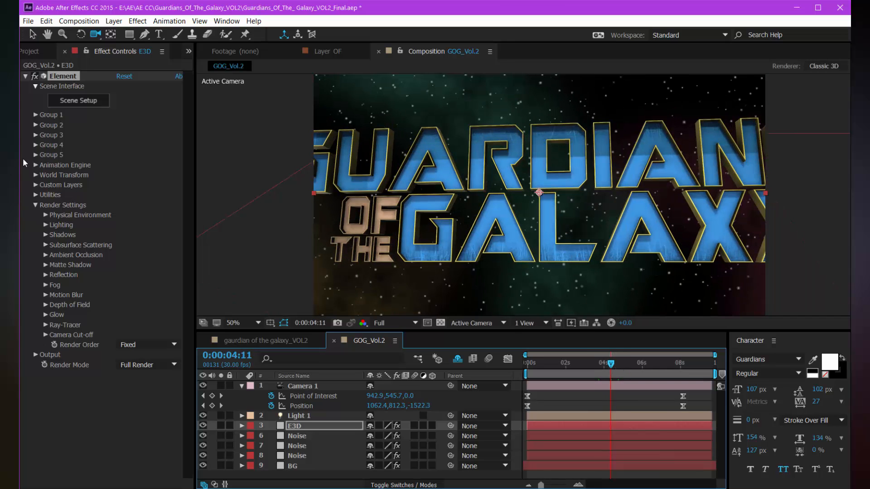
left_click(36, 205)
left_click(36, 115)
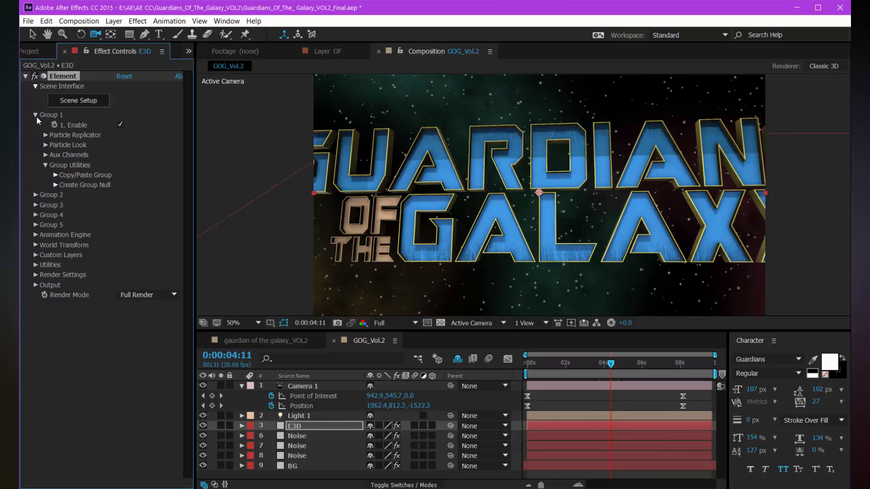
left_click(47, 155)
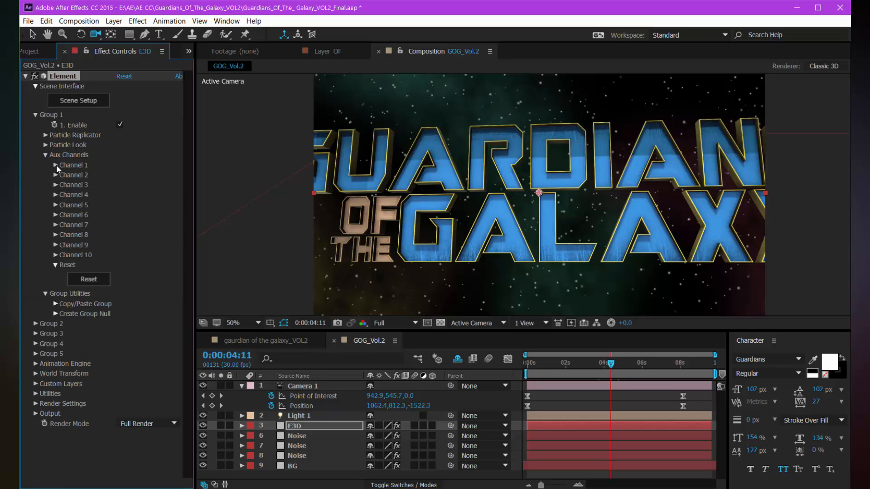
left_click(55, 165)
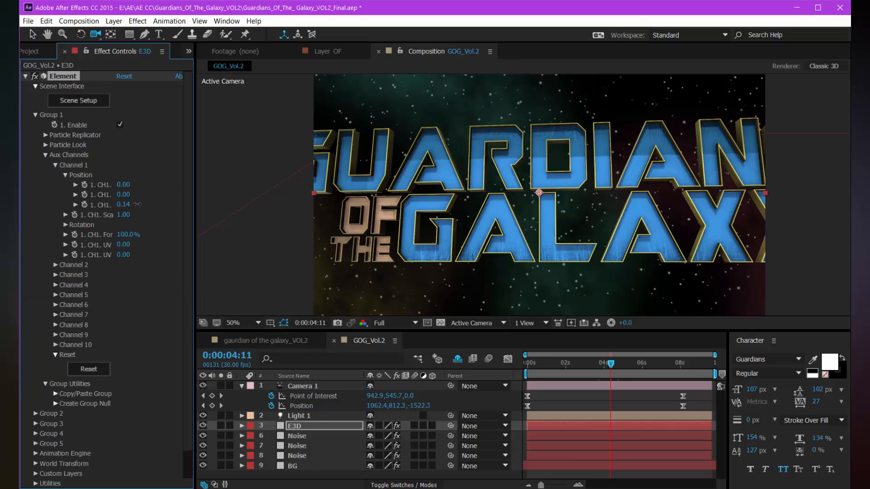
mouse_move(136, 204)
left_mouse_down()
mouse_move(118, 212)
mouse_move(128, 216)
left_mouse_up()
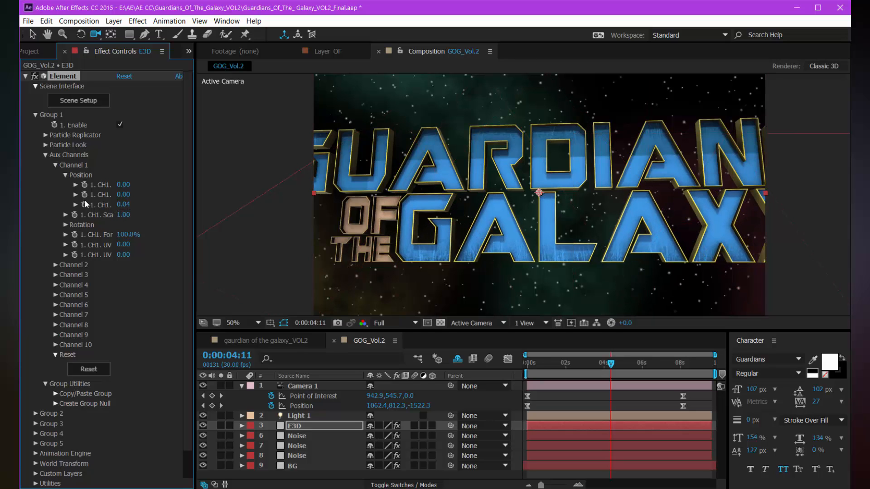
key("ctrl+z")
left_click(84, 205)
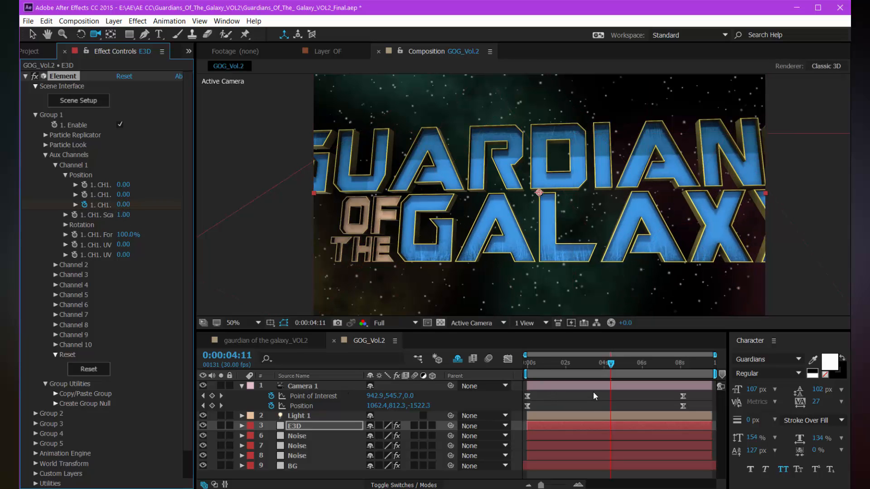
Step: Reveal the E3D layer's keyframes and set Channel 1's Z position to -0.43 at 0 seconds
key("u")
left_click_drag(610, 370, 500, 366)
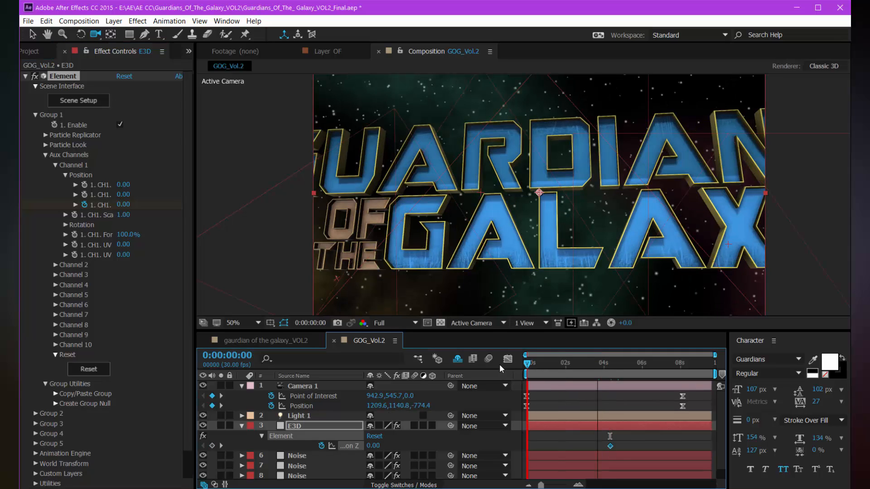
left_click_drag(123, 208, 105, 213)
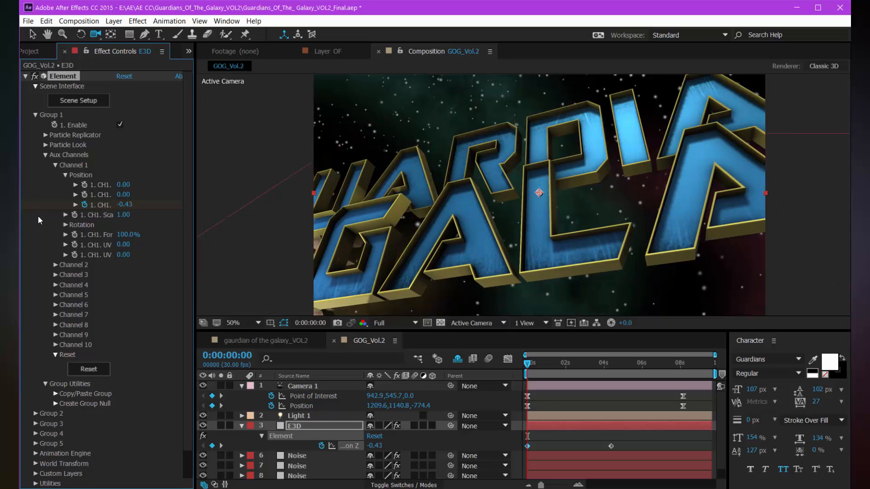
Step: Keyframe the Z position of Group 1's Aux Channel 2 at 0.00 and move that keyframe to about 6 seconds
left_click(55, 265)
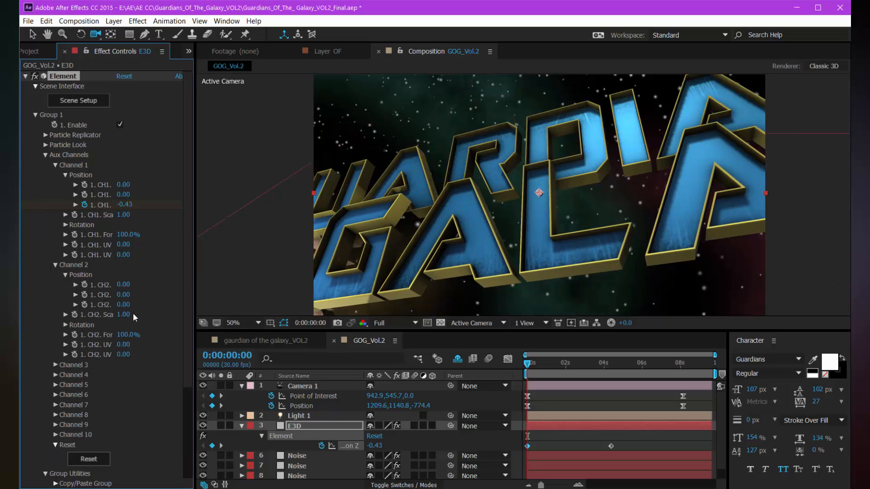
left_click(84, 305)
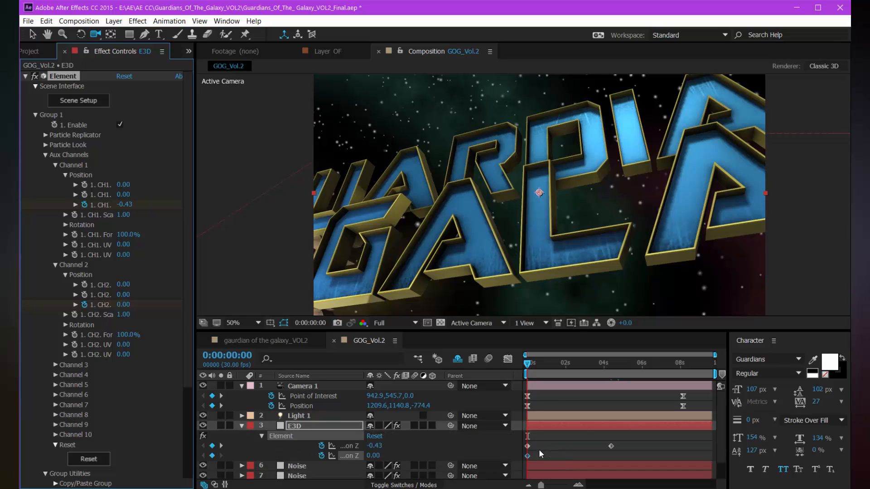
left_click_drag(528, 456, 649, 465)
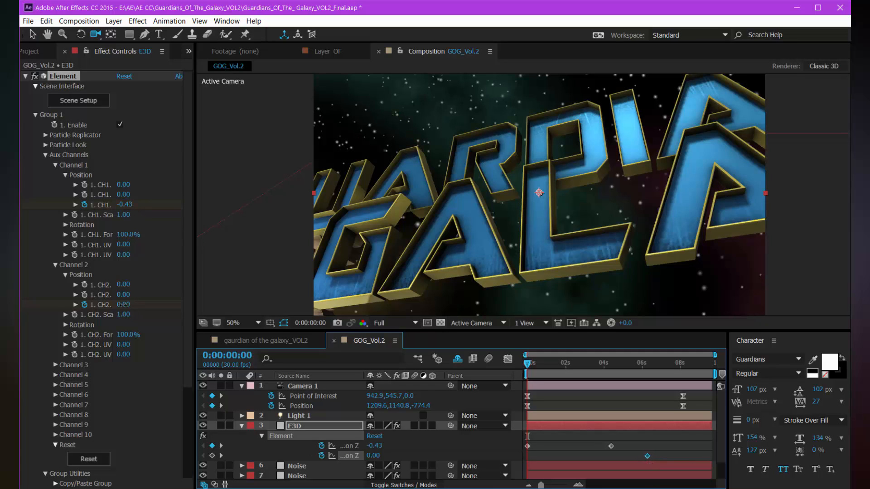
Step: Set Group 1's Aux Channel 2 Z position to -0.86 at 0 seconds and preview the title animation
left_click_drag(124, 304, 71, 305)
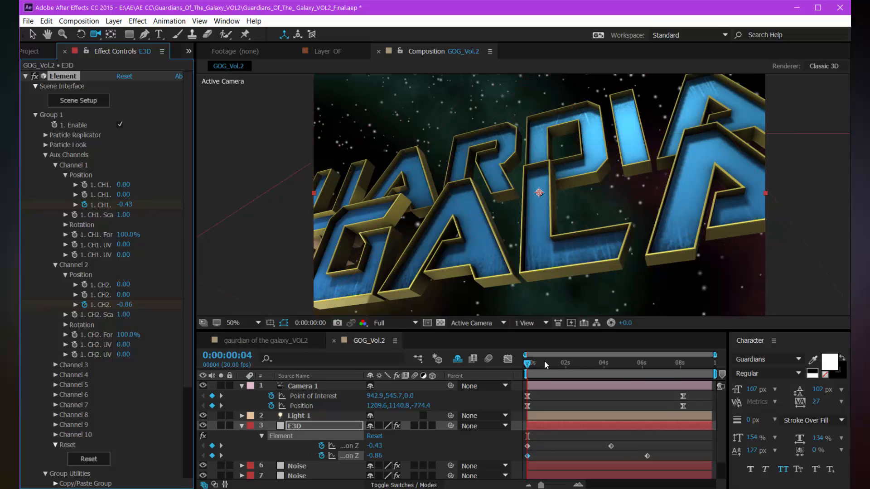
left_click_drag(546, 365, 567, 365)
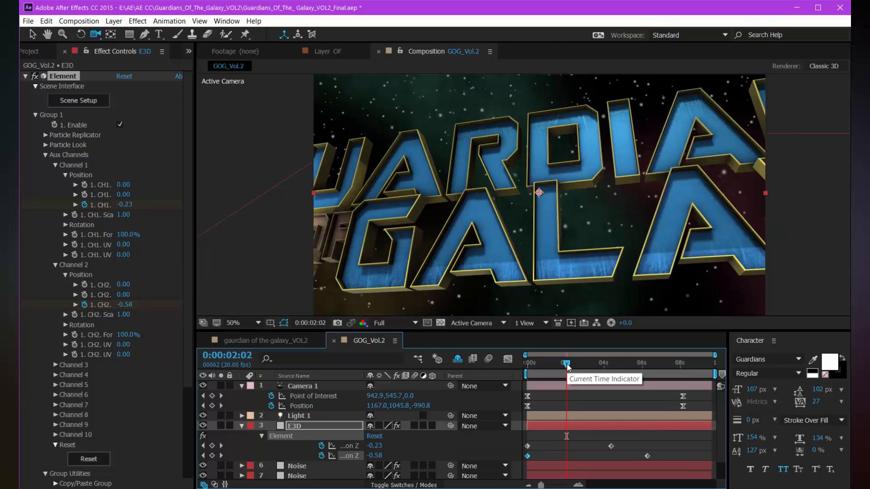
key("space")
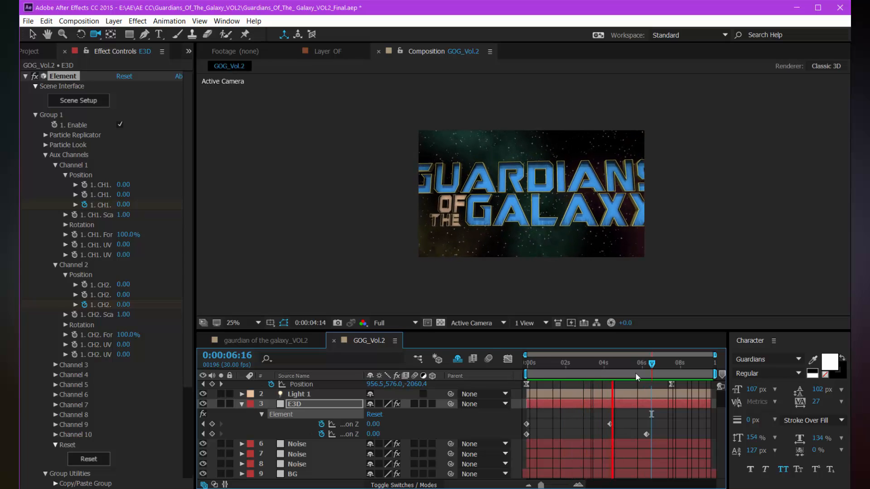
left_click(637, 377)
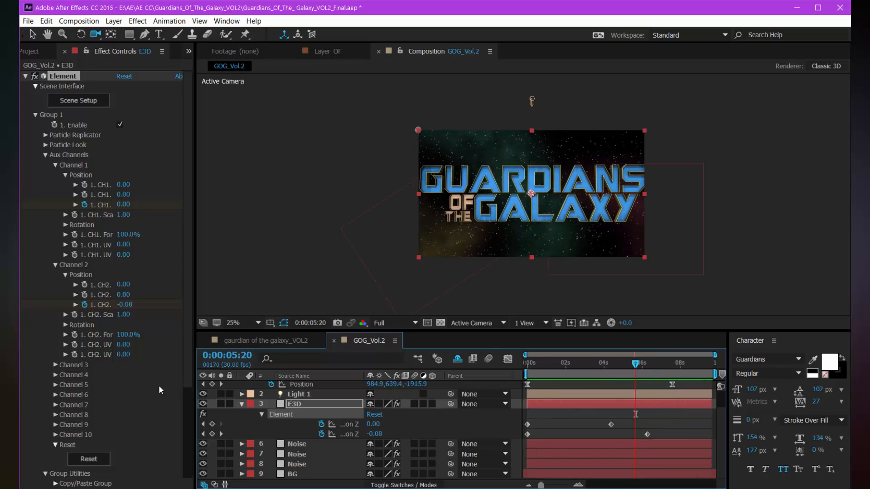
Step: Collapse the Element effect's groups and the revealed keyframes of all layers, and save the project
left_click(45, 155)
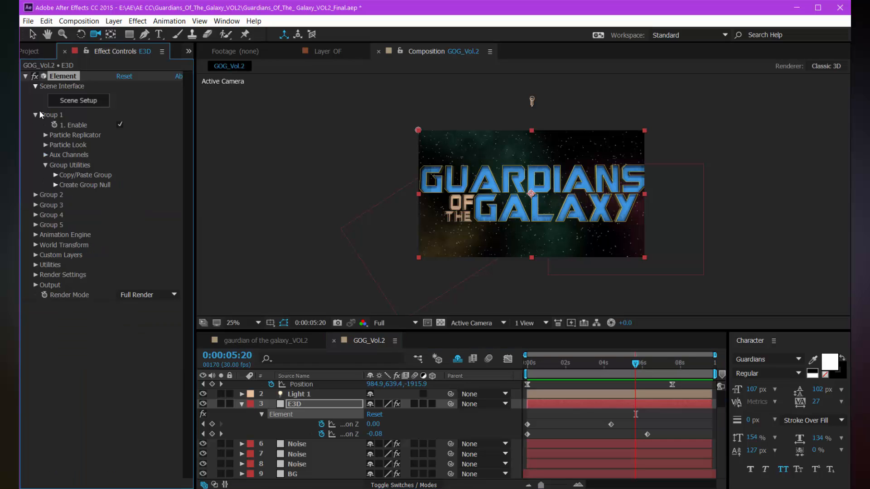
left_click(39, 113)
scroll(334, 414, "up", 1)
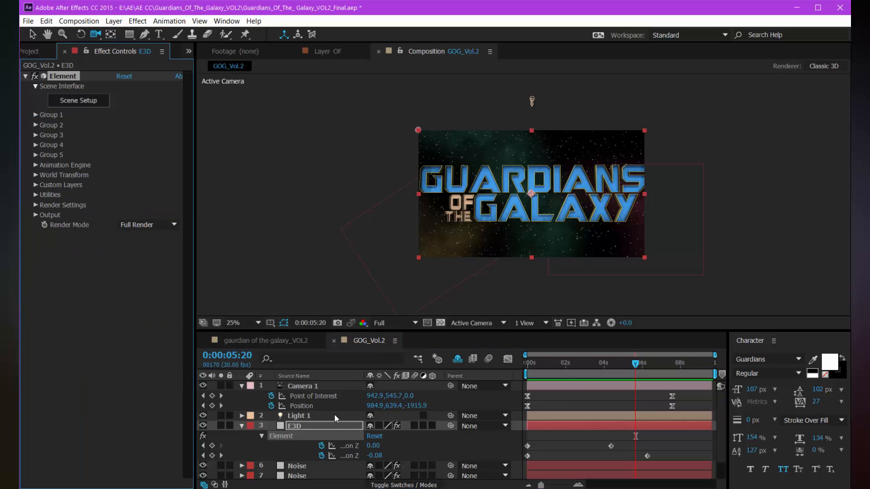
key("u")
left_click(335, 415)
key("ctrl+a")
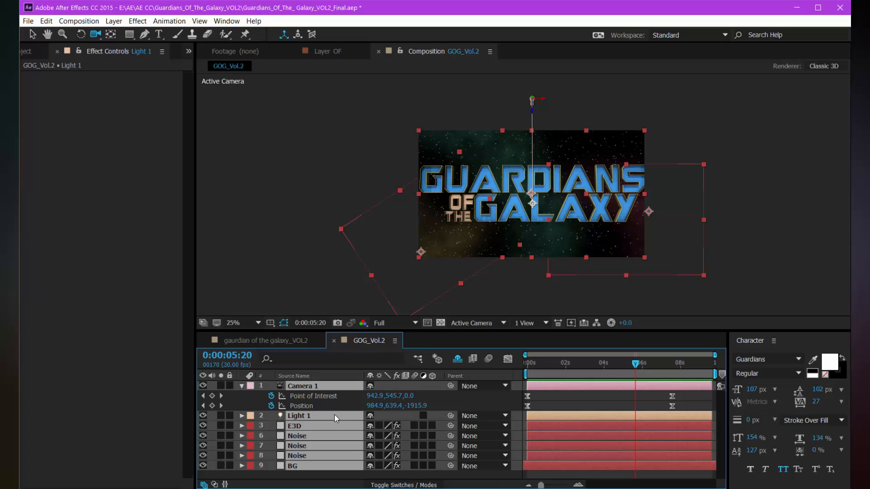
key("u")
left_click(340, 461)
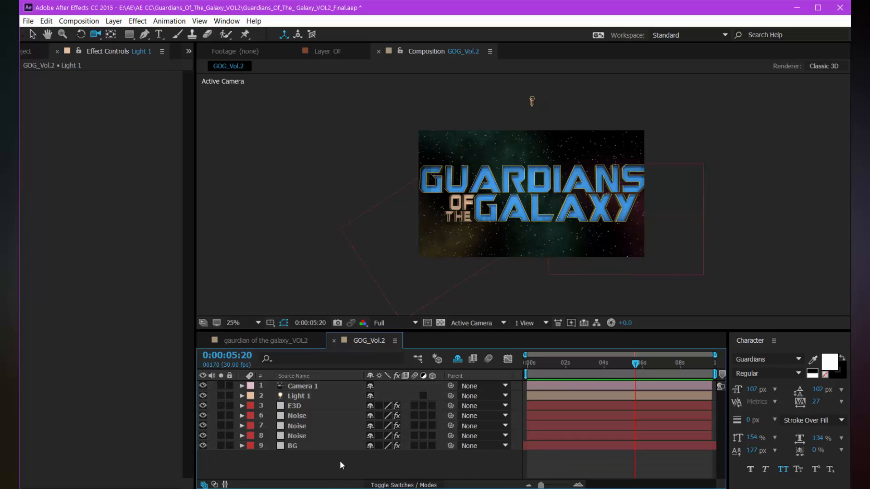
key("ctrl+s")
Step: Create a black 1920 x 1080 px solid directly above the Light 1 layer
left_click(326, 397)
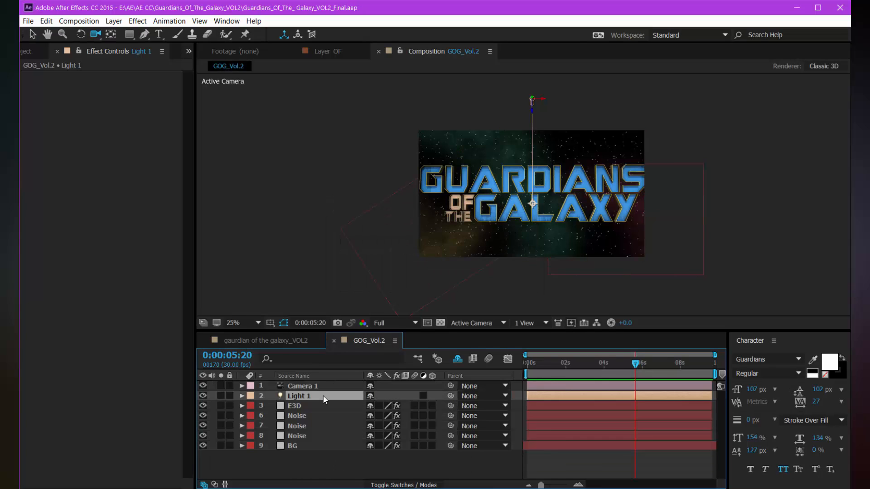
key("ctrl+y")
left_click(484, 333)
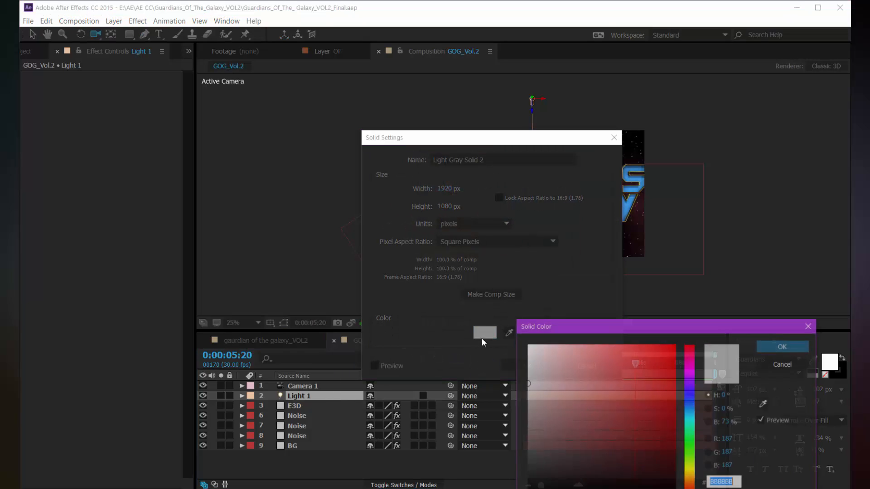
left_click_drag(553, 465, 527, 488)
left_click(776, 346)
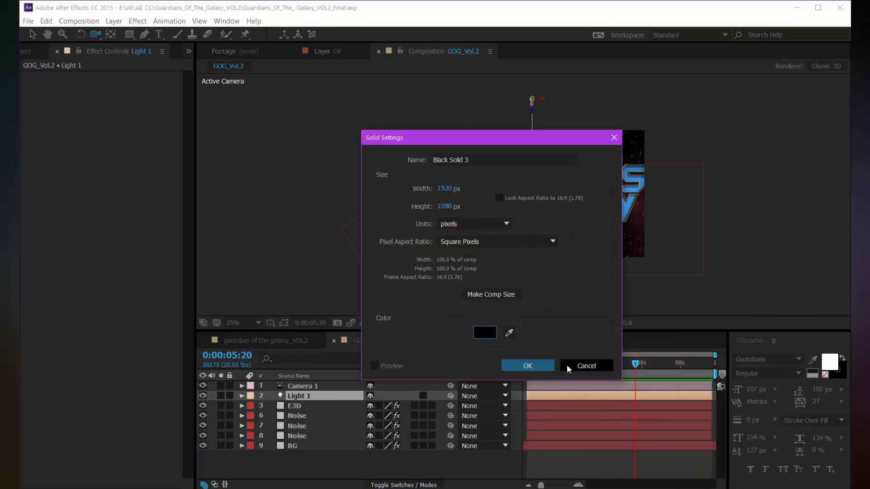
left_click(544, 363)
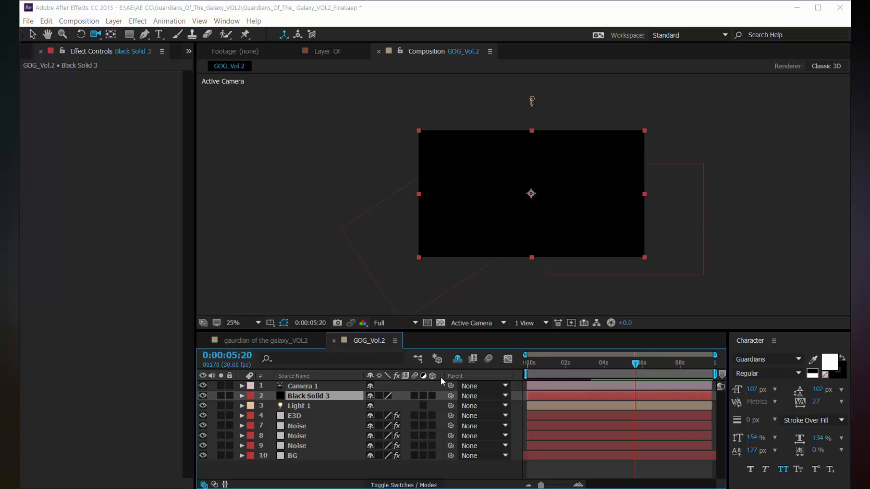
Step: Apply the Lens Flare effect to the Black Solid 3 layer
key("ctrl+space")
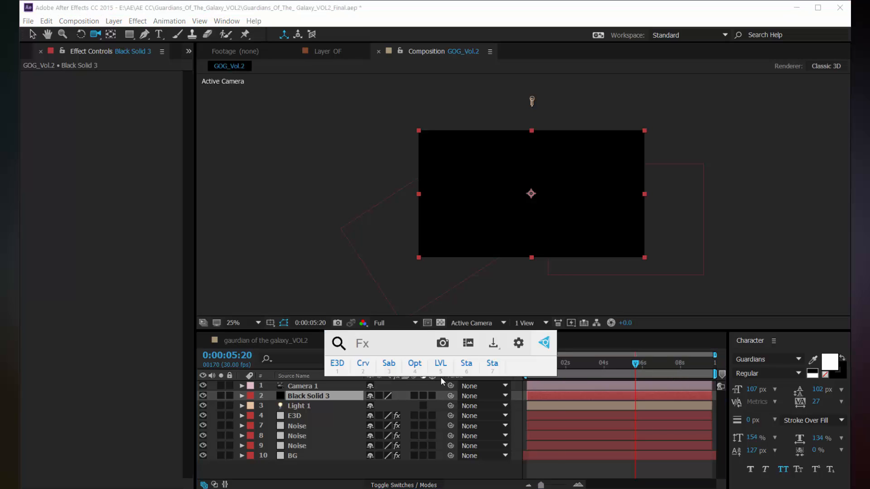
type("len")
left_click(442, 380)
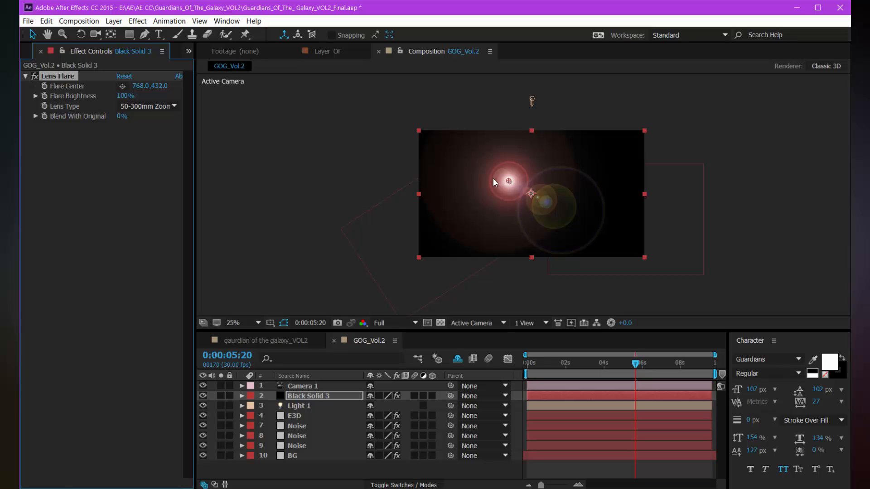
scroll(537, 186, "up", 2)
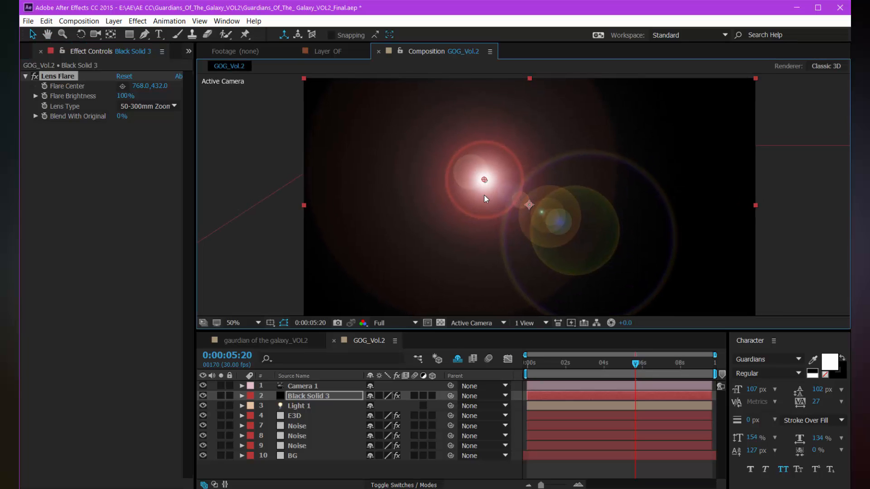
left_click_drag(508, 207, 495, 207)
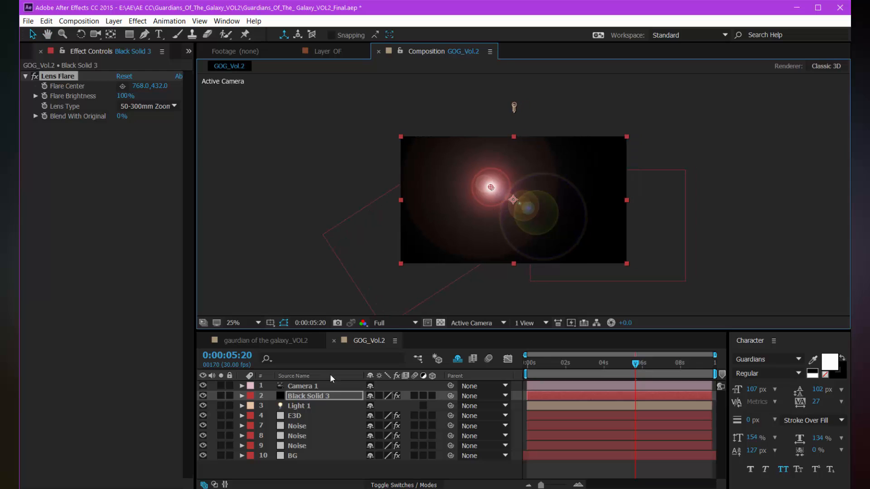
Step: Pre-compose the Black Solid 3 layer as Lens_Flare, moving all attributes into the new composition
left_click(312, 396)
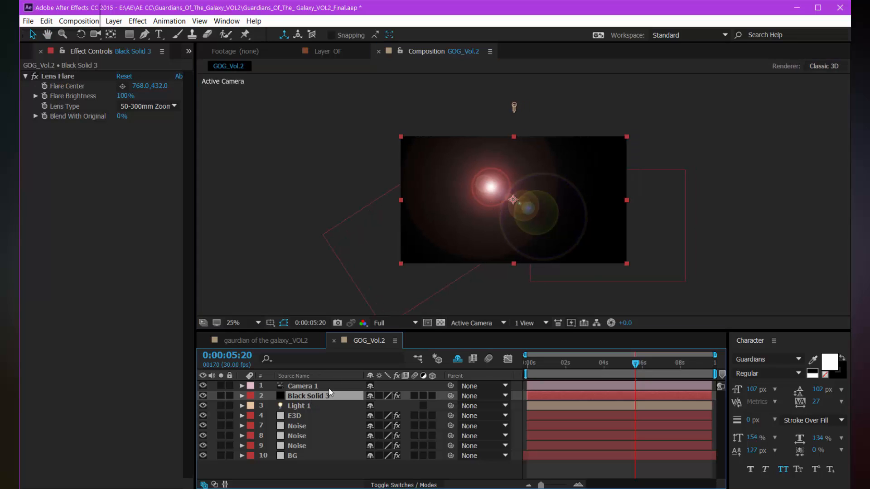
key("ctrl+shift+c")
left_click(396, 250)
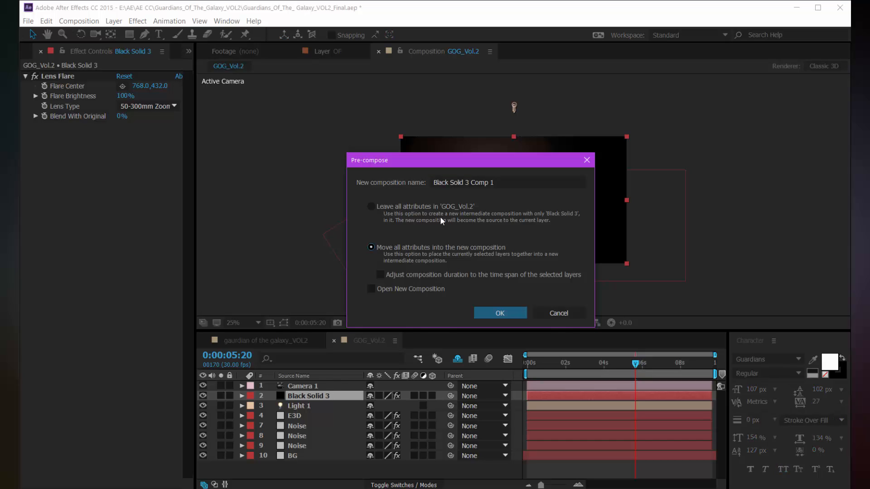
key("shift+Tab")
type("Lens")
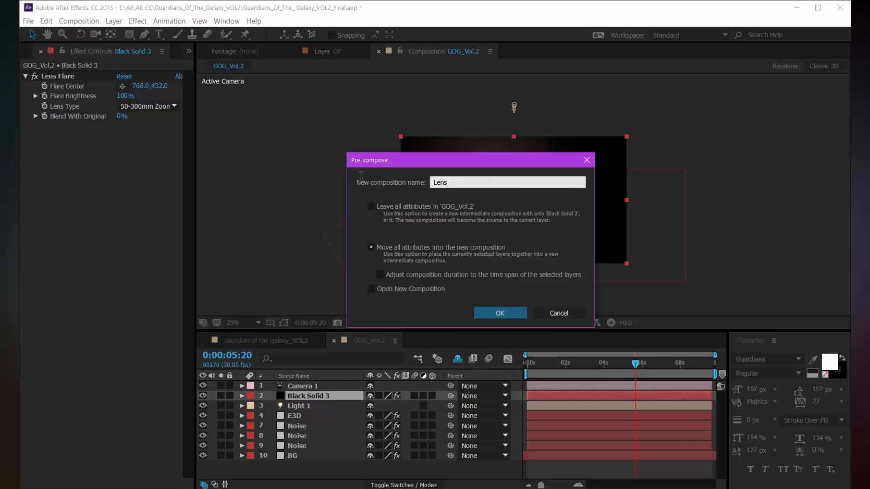
key("Return")
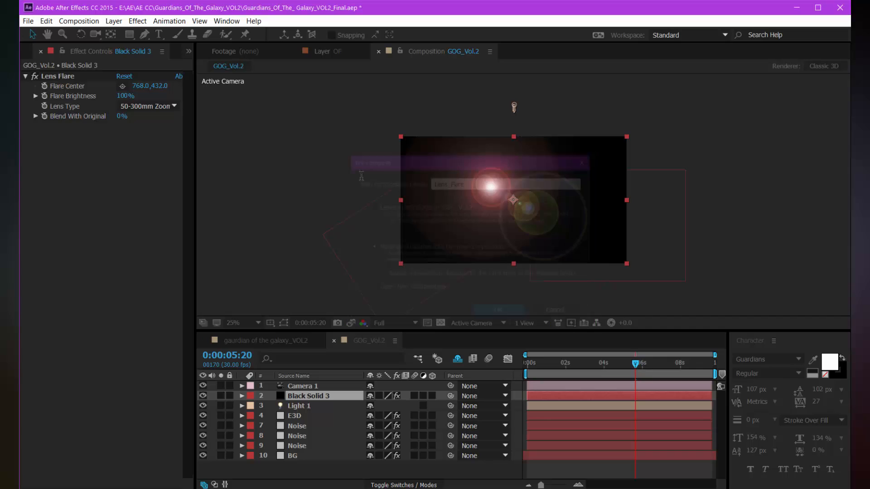
Step: Open the Lens_Flare composition and set the flare's lens type to 105mm Prime
double_click(309, 397)
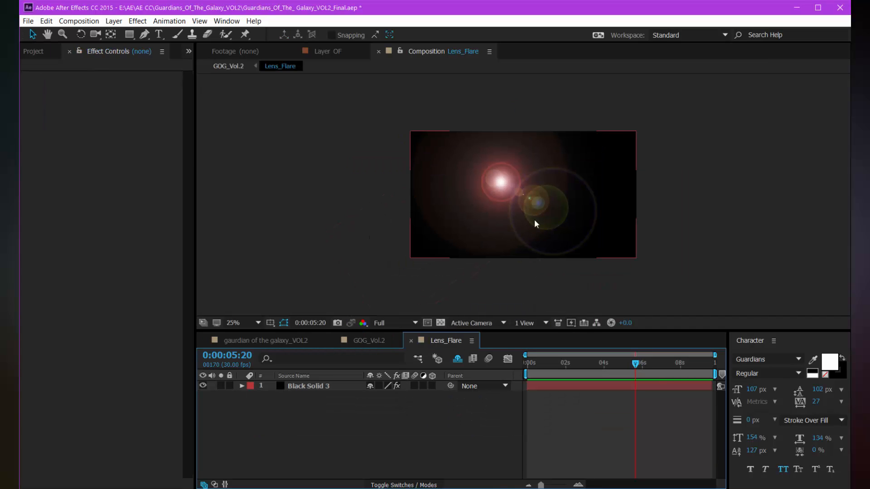
scroll(534, 223, "up", 1)
left_click(328, 386)
left_click(148, 106)
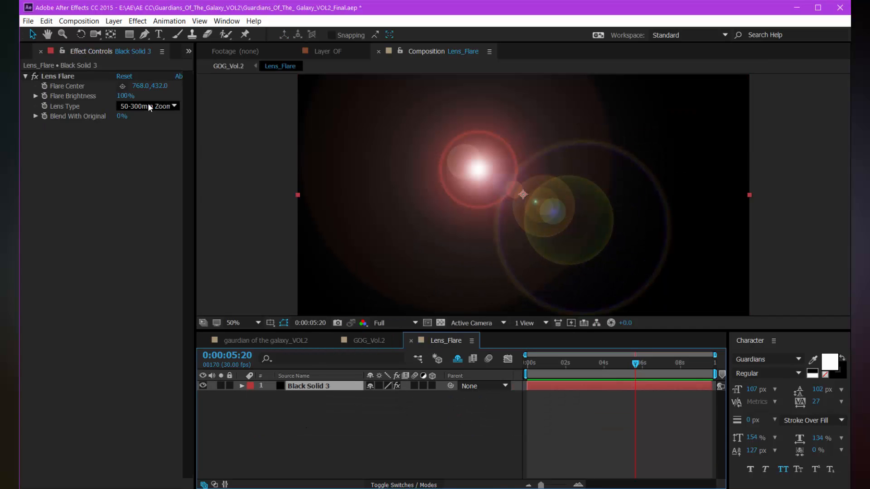
left_click(147, 140)
Step: Center the flare at 968, 548 with 97% brightness and set the Black Solid 3 layer's blending mode to Add
scroll(472, 137, "down", 2)
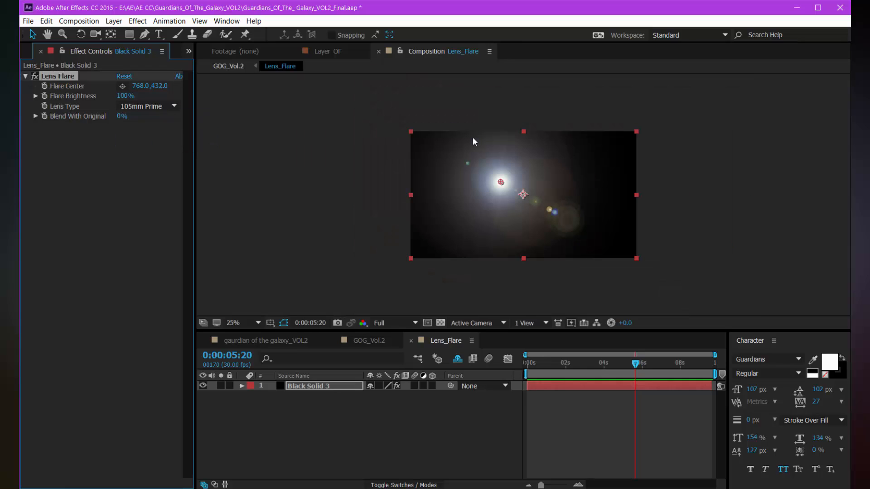
left_click_drag(501, 183, 524, 194)
key("F4")
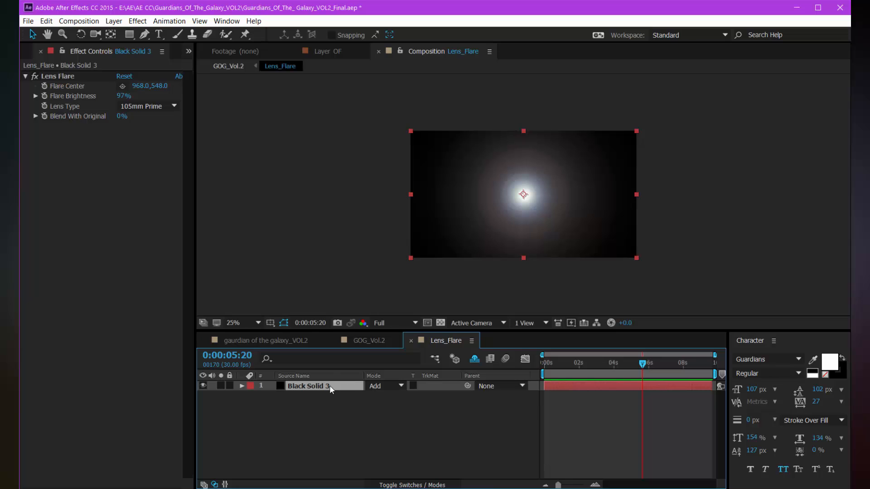
Step: Add a pale red 1920 x 1080 px solid and mask it with the Pen tool into a thin horizontal streak tapering toward both sides
key("ctrl+shift+y")
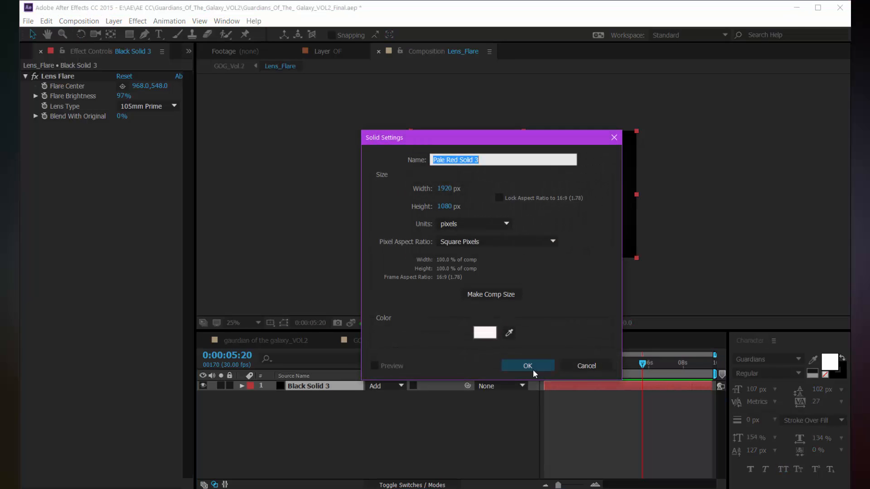
left_click(529, 366)
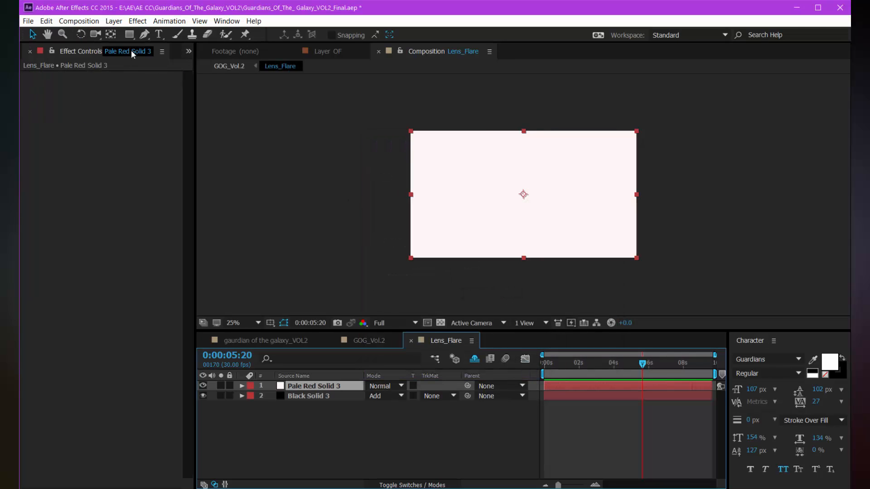
left_click(145, 35)
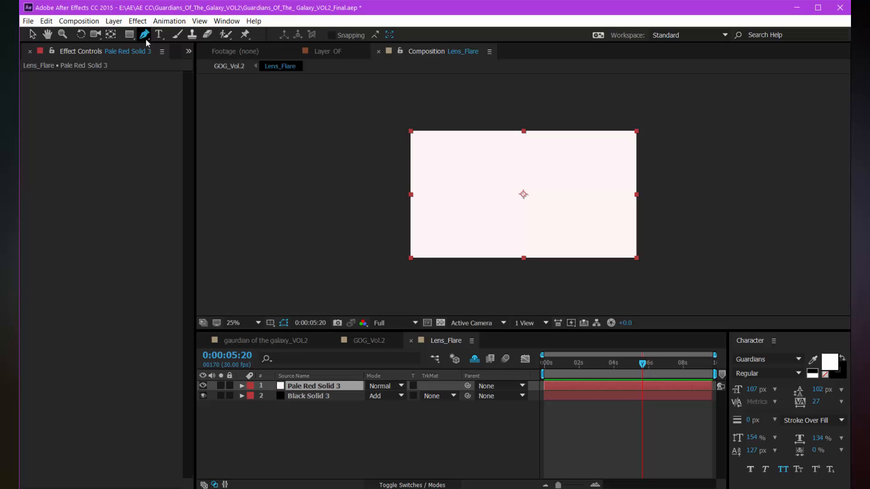
left_click(412, 189)
left_click(526, 184)
left_click(636, 191)
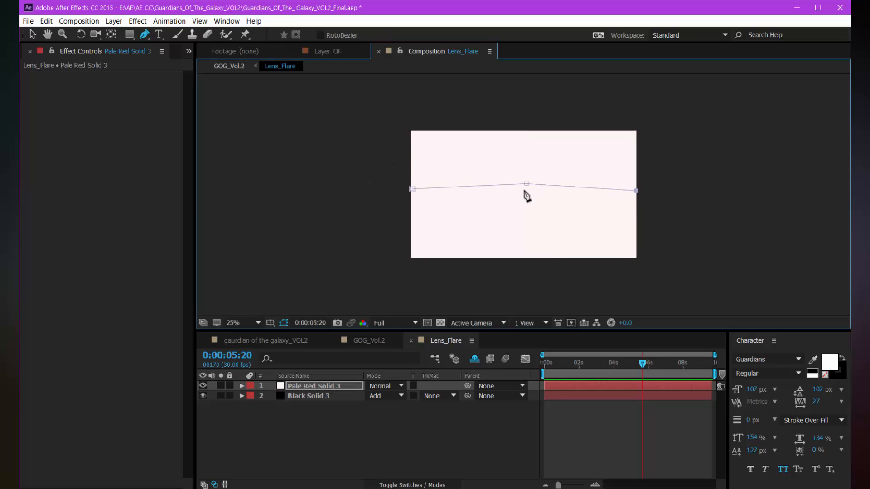
left_click(527, 192)
left_click(412, 189)
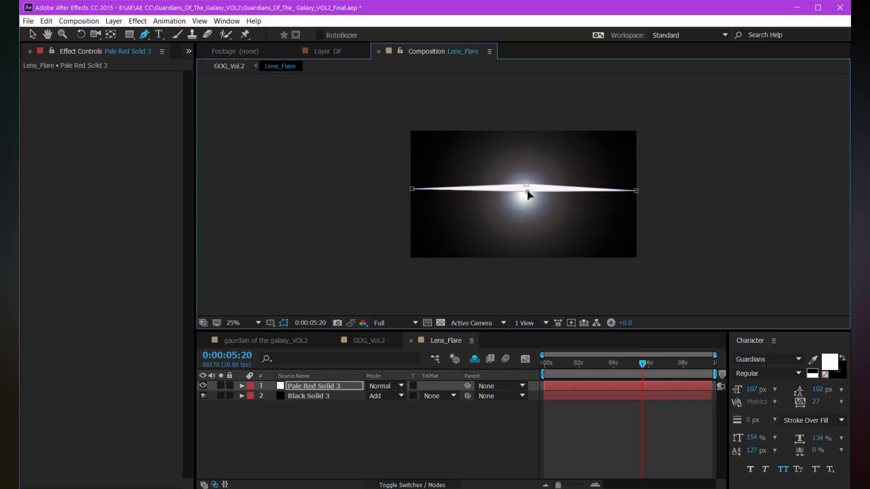
Step: Align the masked streak and its anchor point with the flare's center, and thin the middle of the streak
key("v")
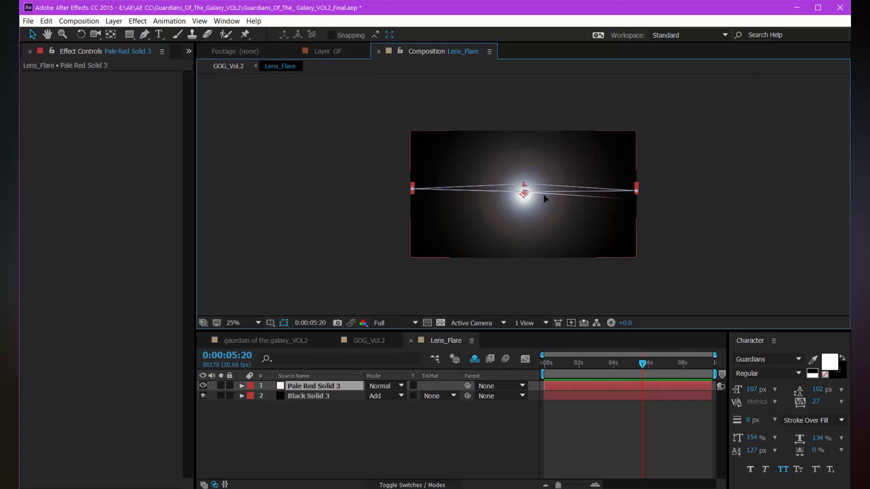
key("period")
key("y")
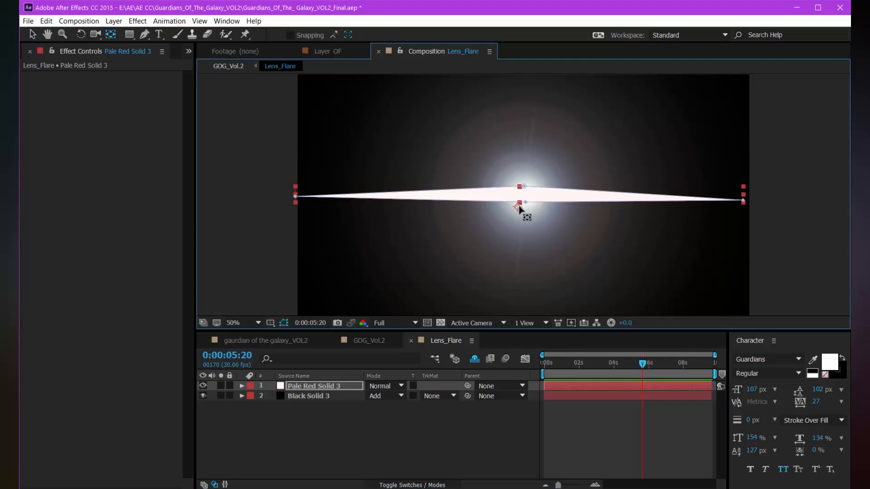
left_click_drag(520, 209, 526, 205)
key("v")
key("comma")
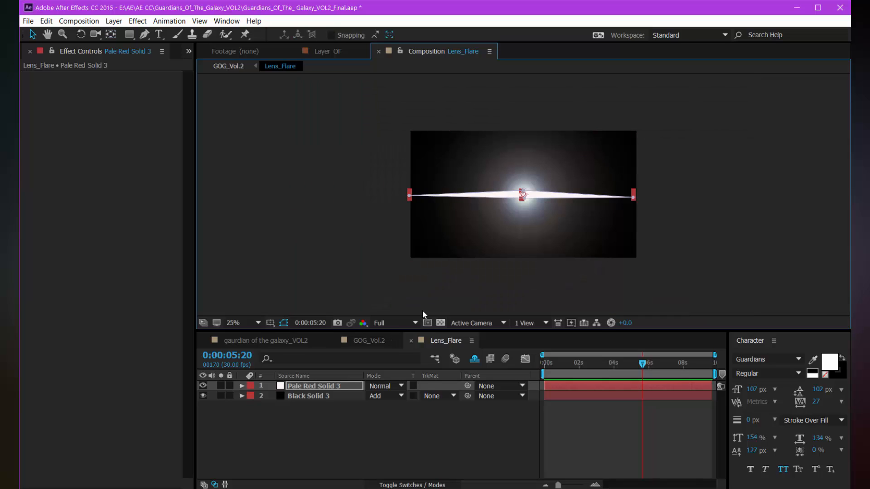
key("period")
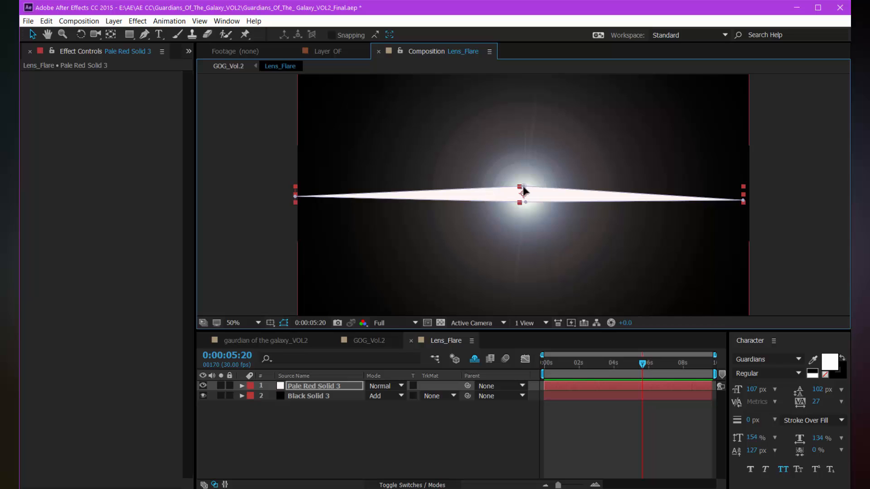
left_click(523, 202)
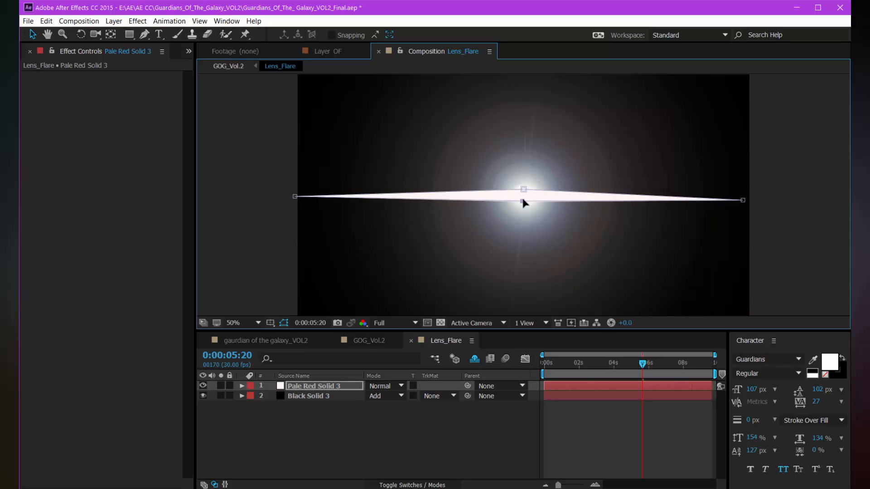
Step: Apply a Fast Blur with a blurriness of 35 to the Pale Red Solid 3 streak layer
left_click(348, 384)
key("ctrl+space")
type("fast")
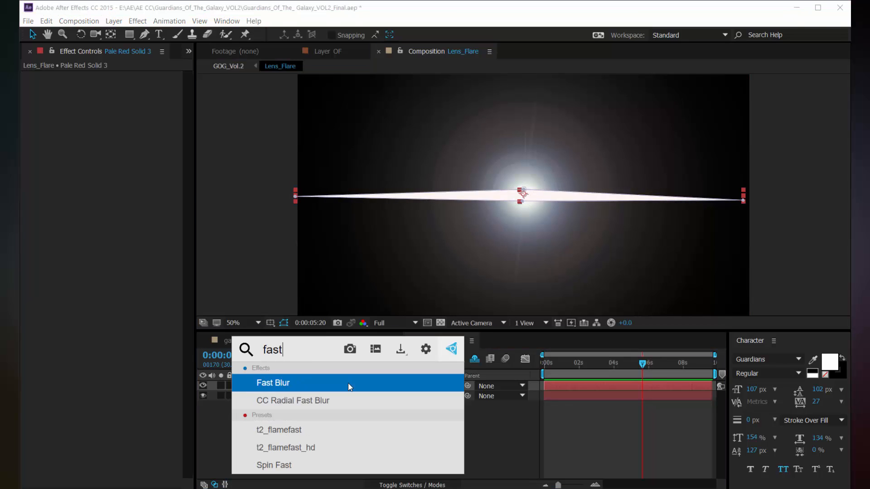
key("Return")
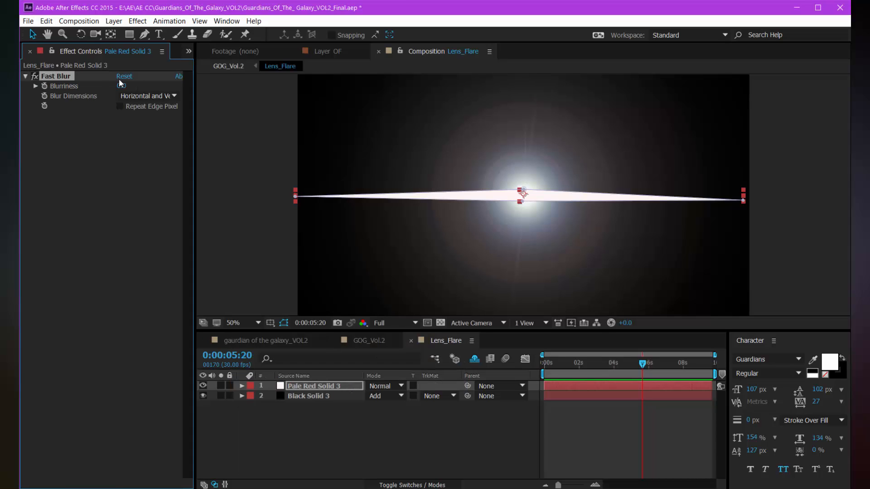
left_click_drag(123, 85, 136, 85)
left_click(251, 158)
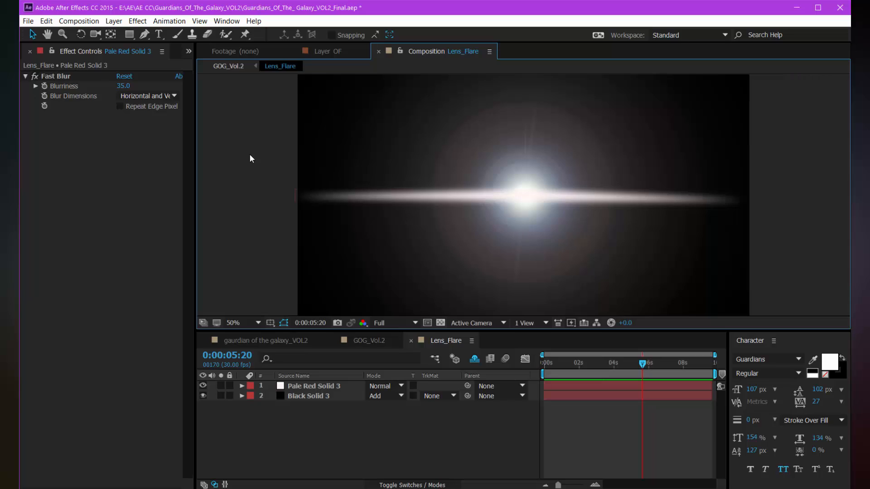
Step: Set the opacity of the Pale Red Solid 3 layer to 80%
key("comma")
key("comma")
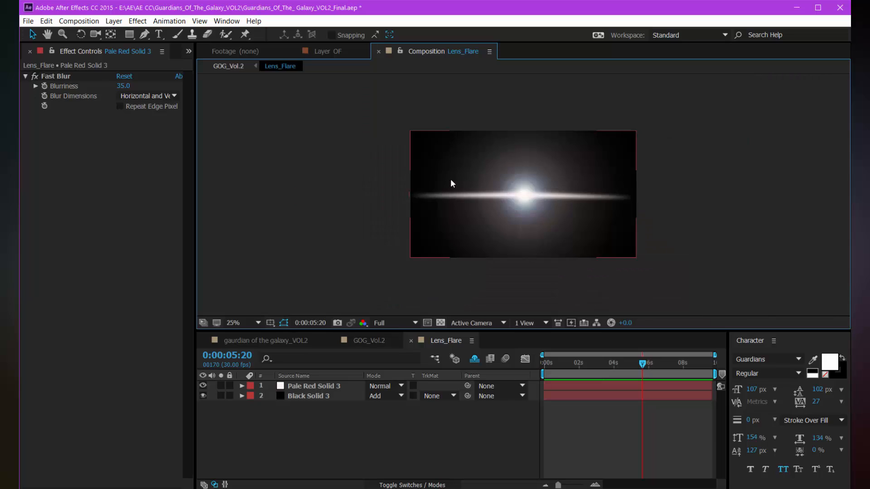
left_click(334, 385)
key("t")
left_click(376, 396)
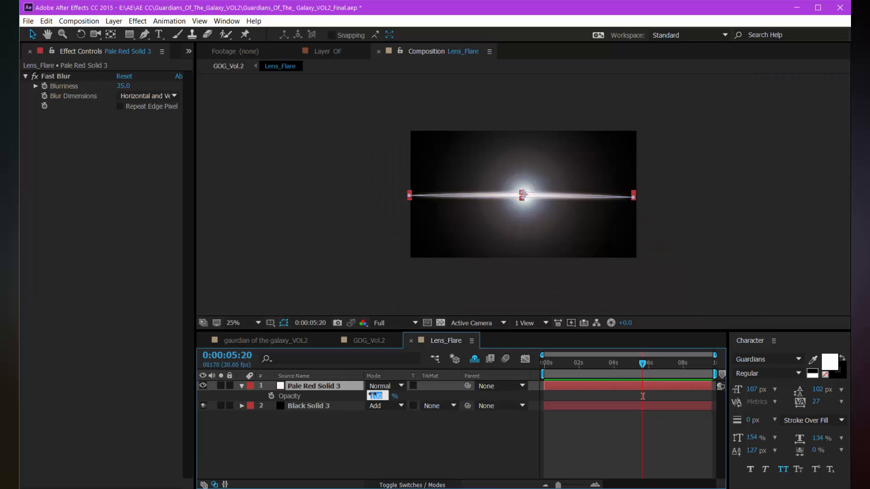
type("80")
key("Return")
left_click(388, 258)
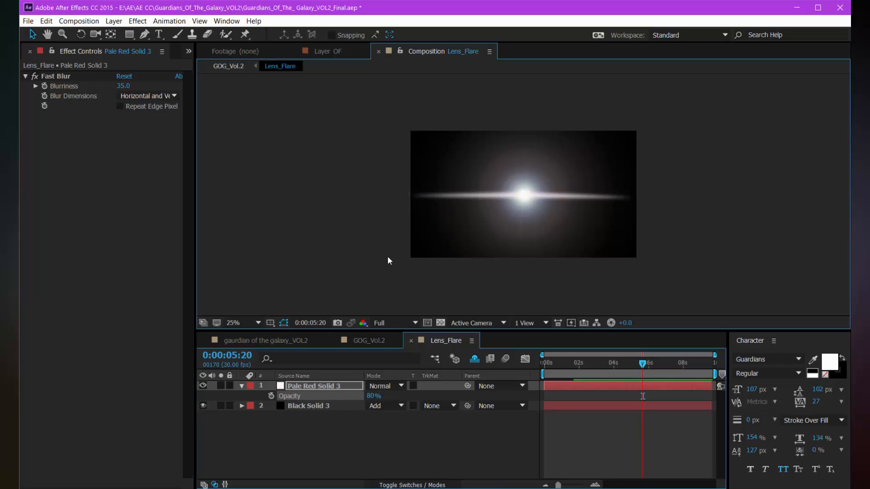
key("period")
key("comma")
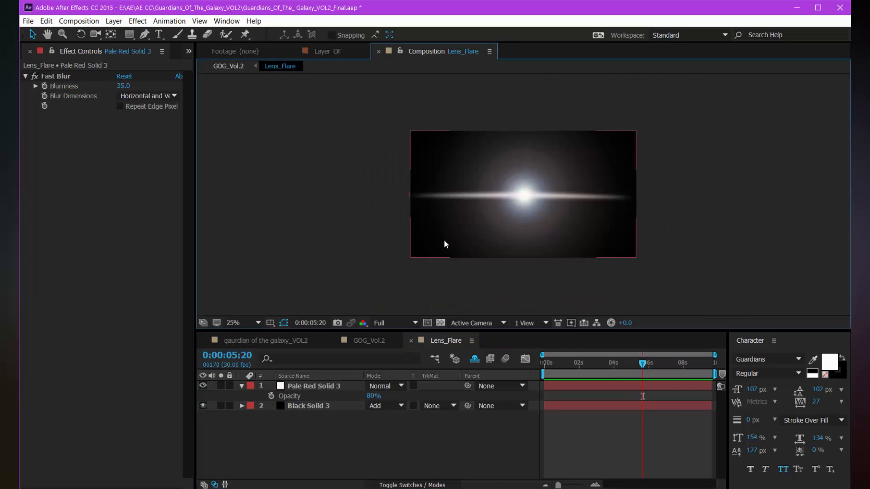
left_click(315, 405)
key("period")
key("period")
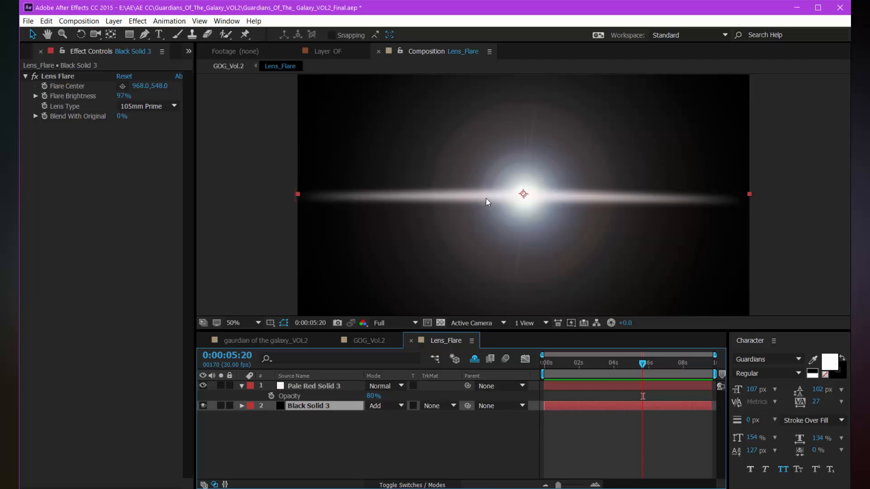
key("comma")
left_click(325, 384)
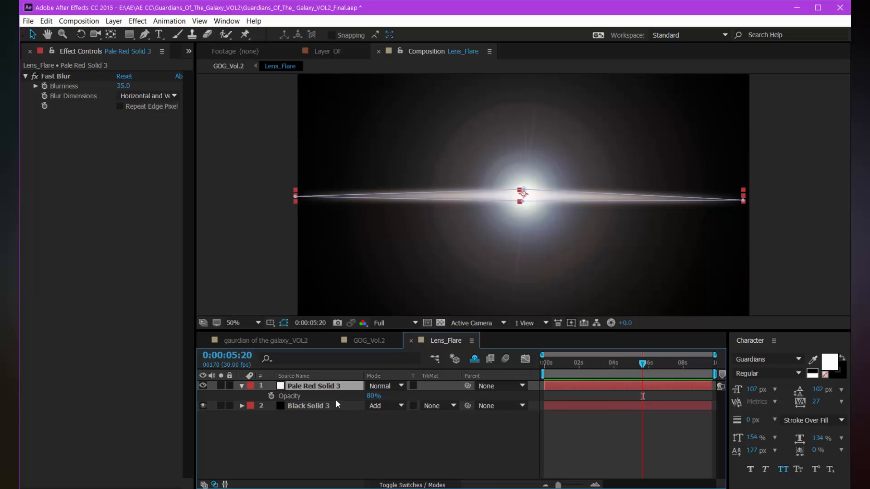
left_click(310, 406)
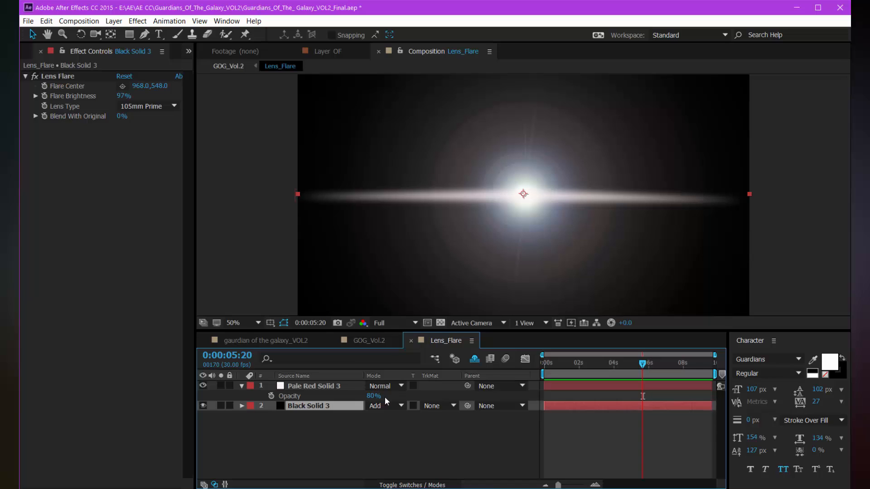
left_click(313, 386)
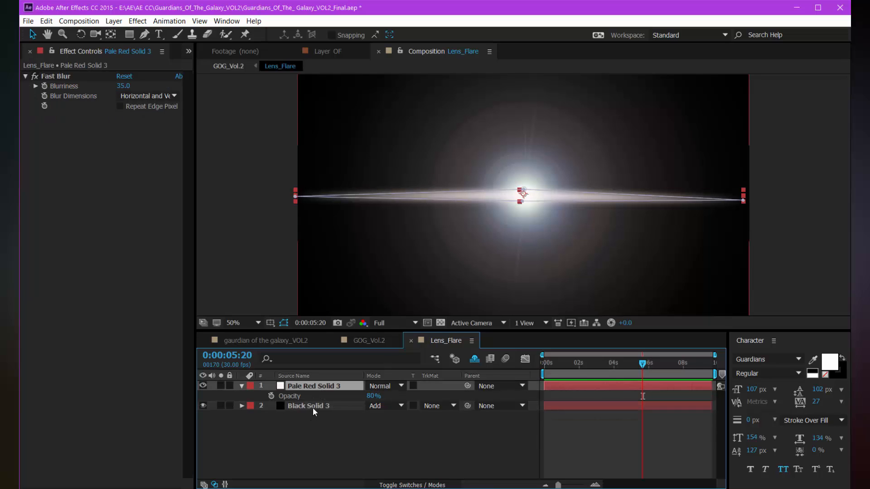
Step: Link the Opacity of Pale Red Solid 3 by expression to the Lens Flare's Flare Brightness on Black Solid 3
left_click(313, 406)
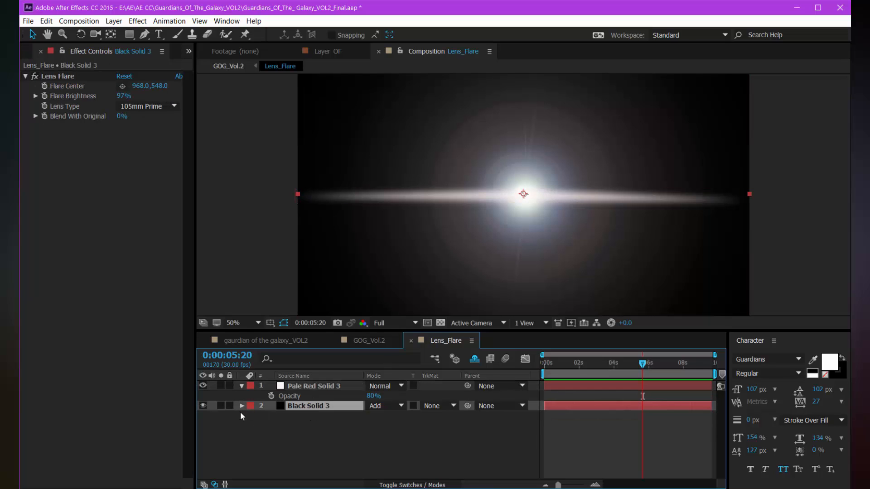
right_click(72, 98)
left_click(123, 187)
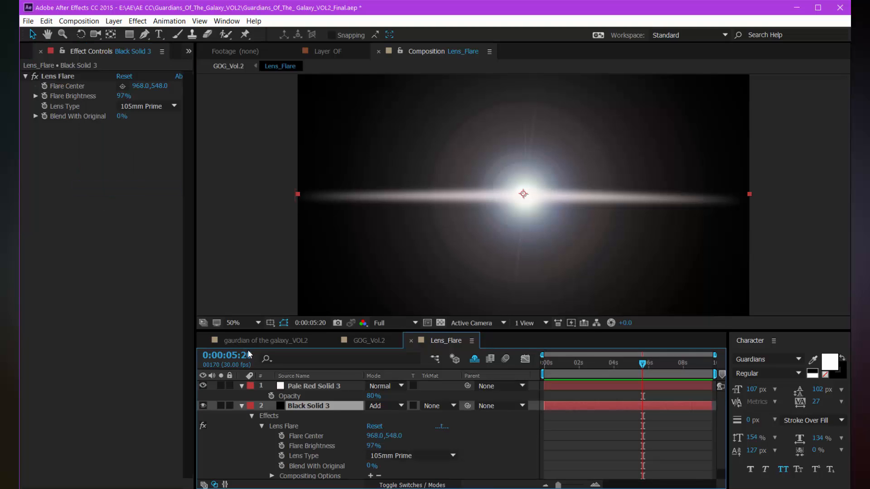
left_click(319, 445)
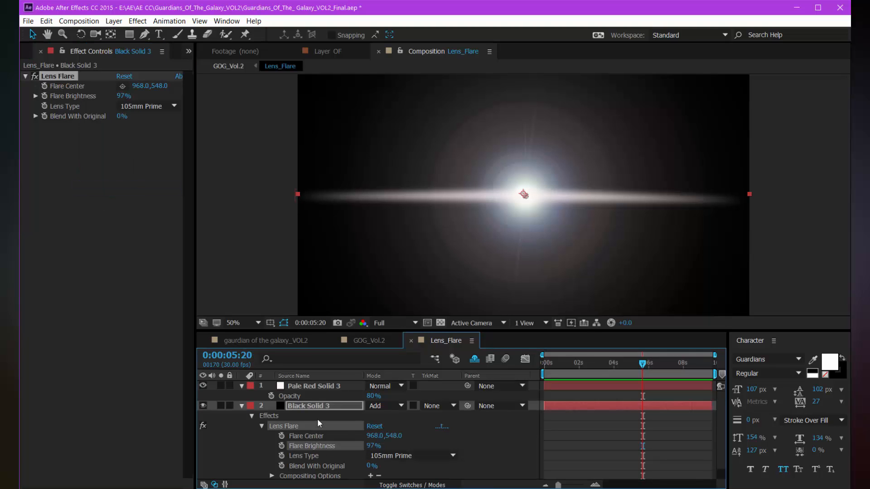
left_click(271, 395, "alt")
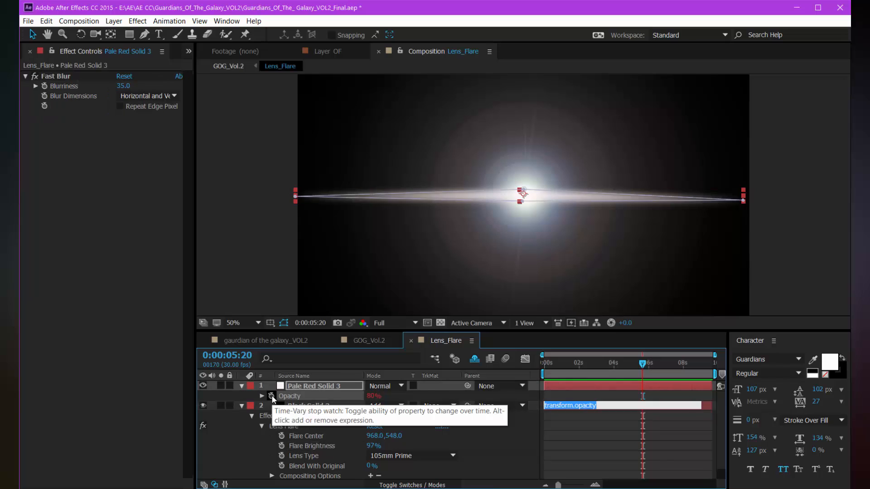
left_click_drag(399, 407, 312, 457)
left_click(628, 368)
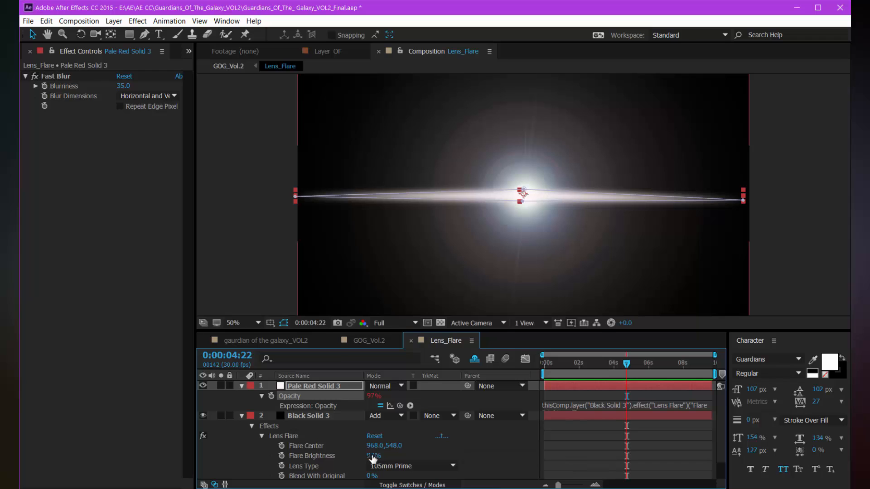
Step: Test the opacity link by raising the Flare Brightness to 103%, and undo the change
mouse_move(373, 459)
left_mouse_down()
mouse_move(354, 455)
mouse_move(380, 455)
mouse_move(360, 452)
mouse_move(380, 455)
mouse_move(368, 454)
mouse_move(384, 447)
left_mouse_up()
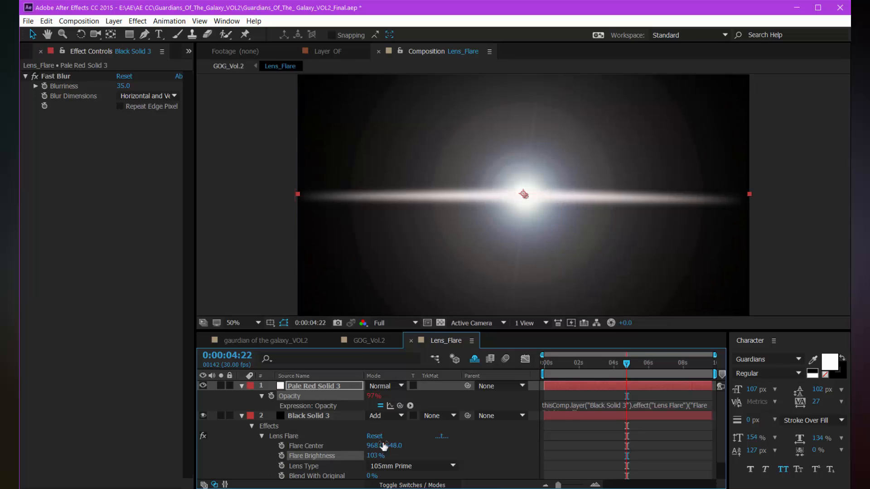
key("ctrl+z")
scroll(426, 247, "down", 1)
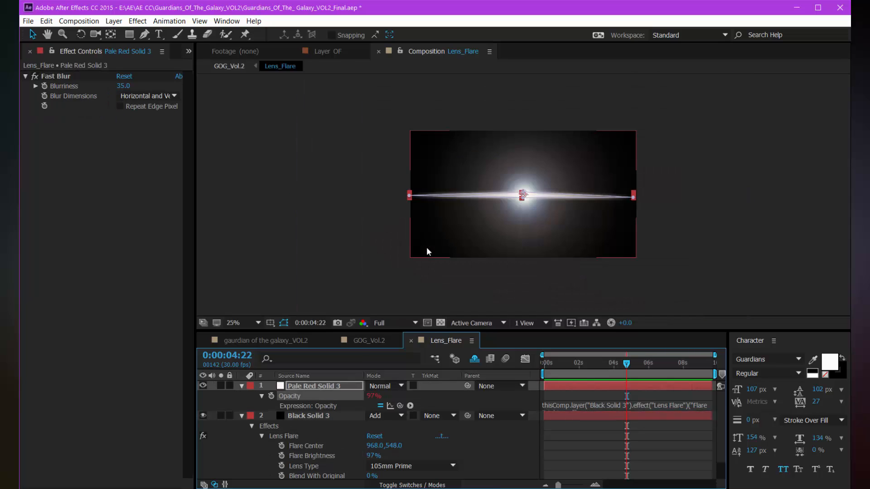
left_click(311, 388)
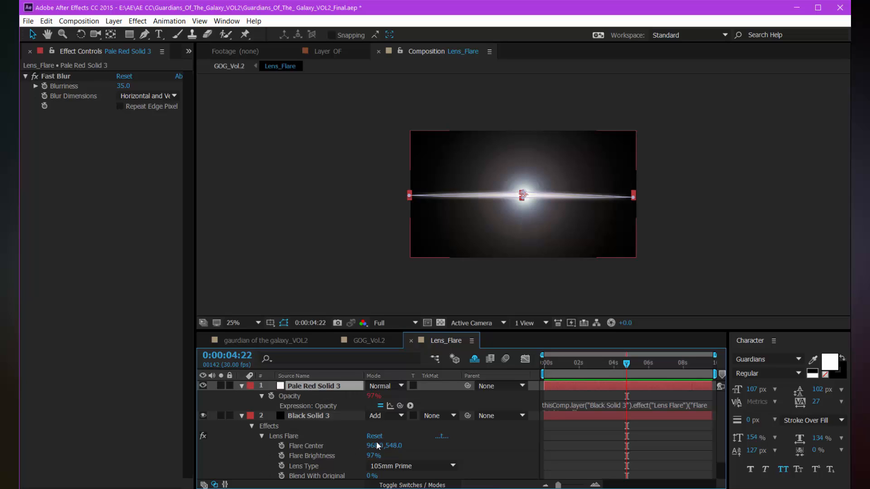
mouse_move(373, 456)
left_mouse_down()
mouse_move(381, 456)
mouse_move(360, 458)
mouse_move(371, 457)
left_mouse_up()
Step: Collapse the Black Solid 3 layer's properties and choose Add as its blending mode
left_click(242, 417)
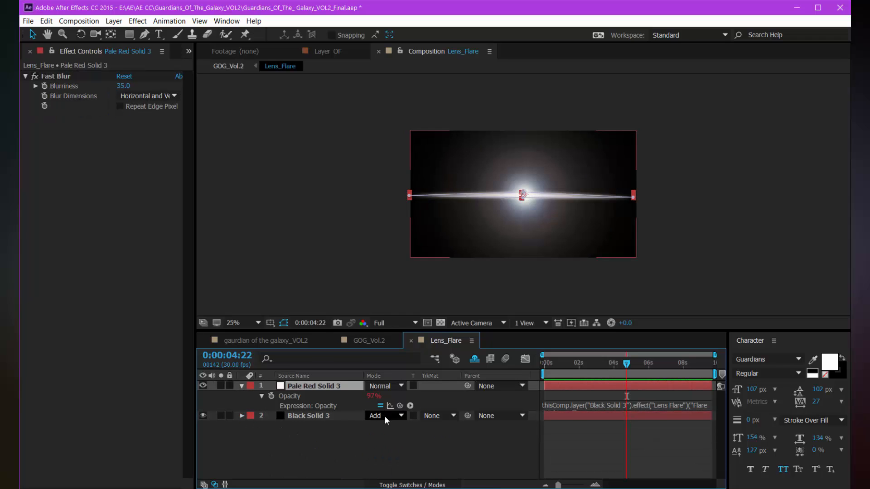
left_click(385, 416)
left_click(410, 178)
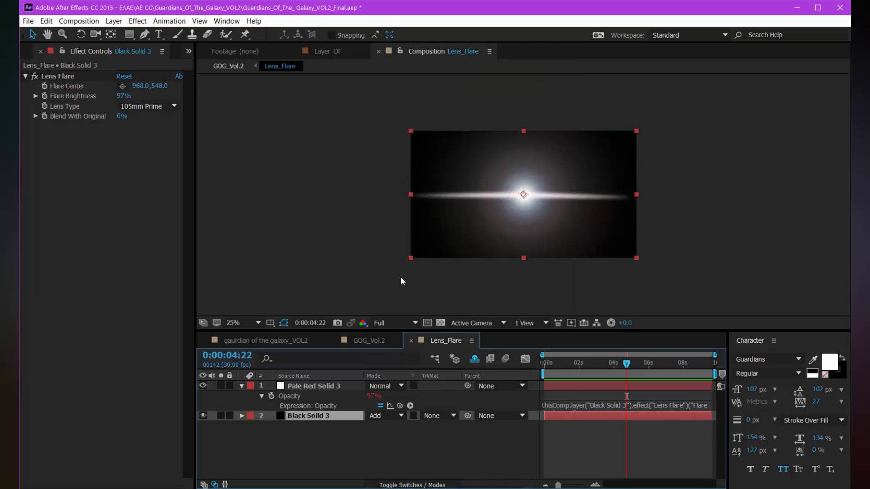
Step: In the GOG_Vol.2 composition, make the Lens_Flare layer 3D and turn off its Accepts Shadows and Accepts Lights options
left_click(385, 341)
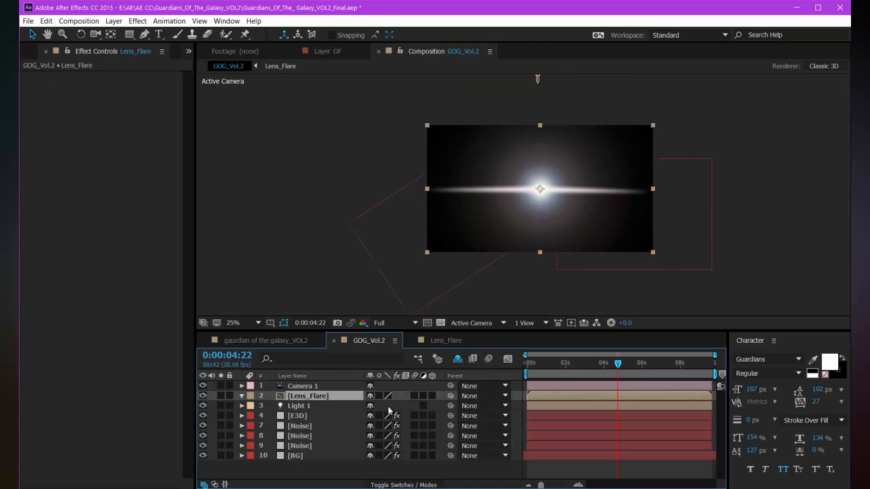
left_click(432, 396)
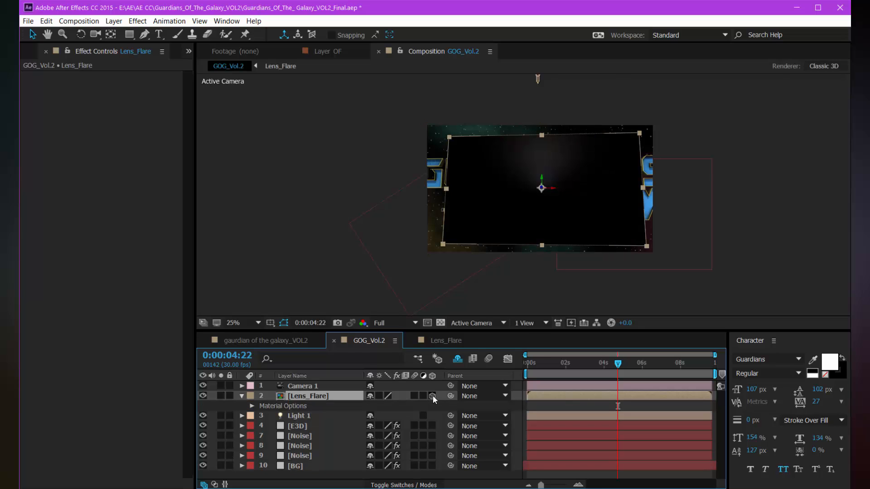
scroll(485, 282, "up", 2)
key("a")
key("a")
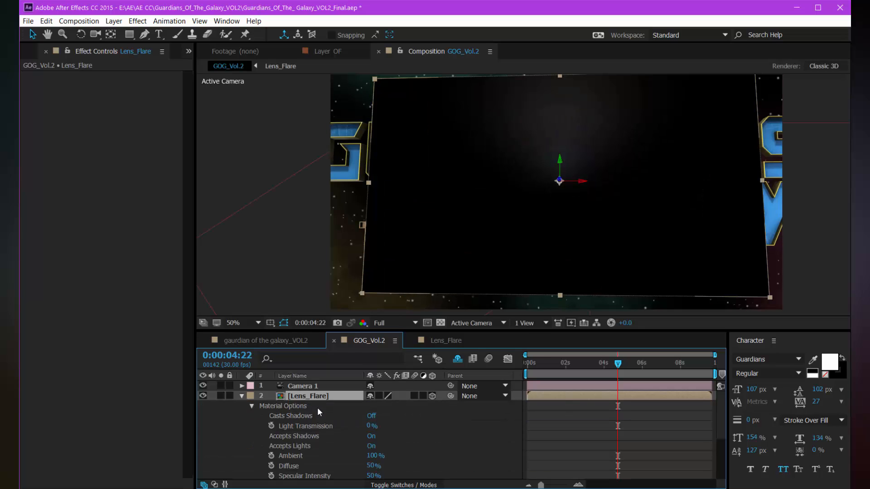
left_click(372, 437)
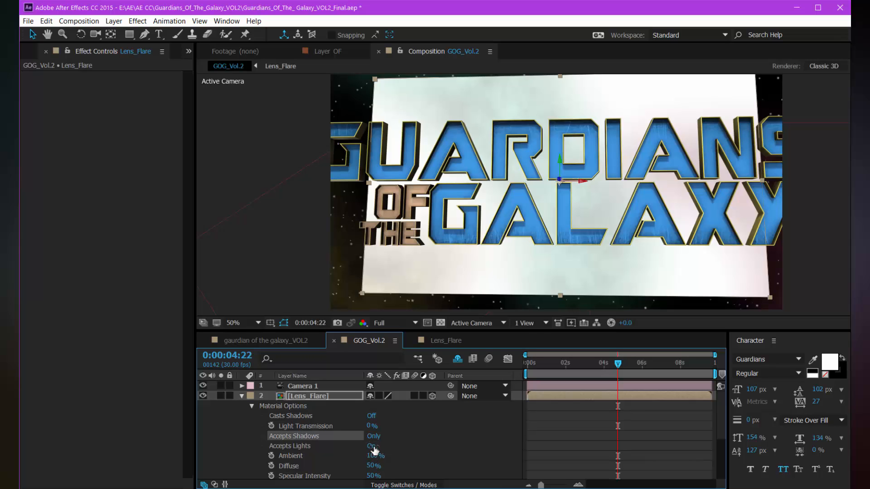
left_click(371, 446)
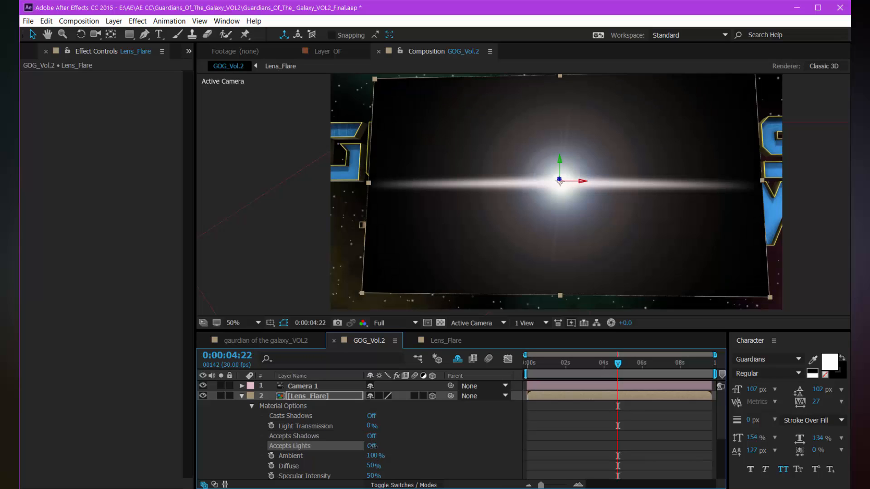
scroll(468, 280, "down", 2)
Step: Set the Lens_Flare layer's blending mode to Add and collapse its properties
left_click(404, 485)
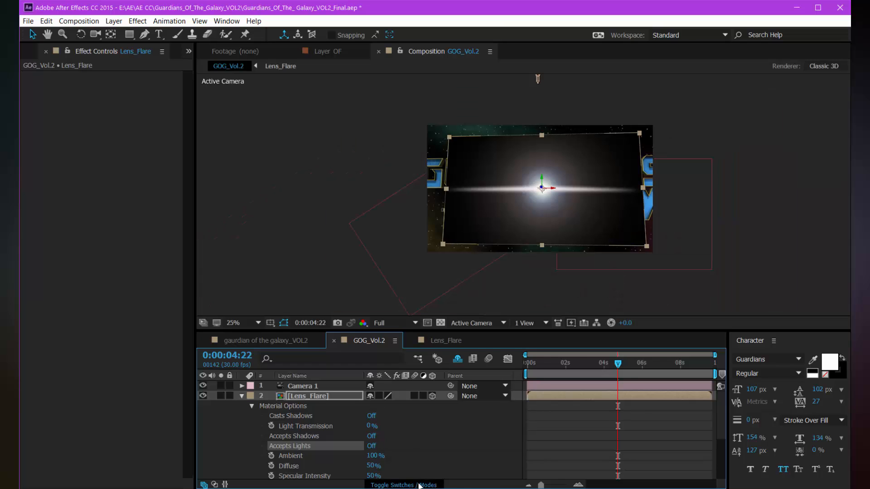
left_click(391, 396)
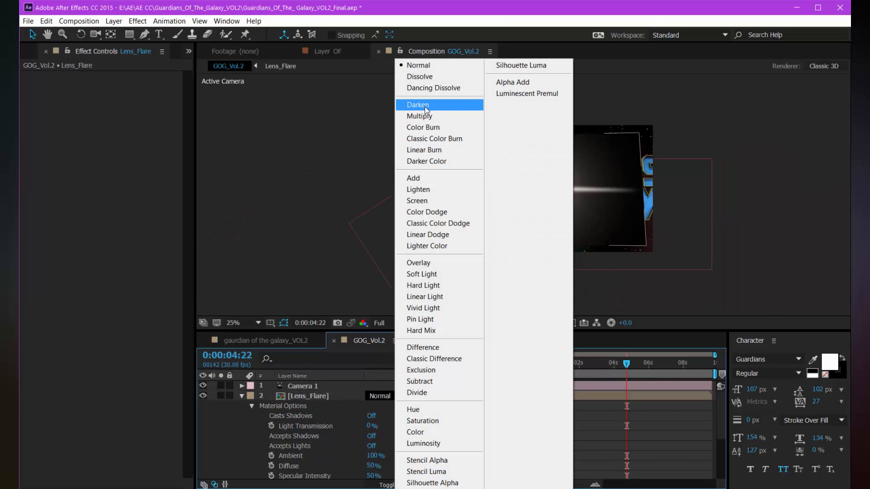
left_click(421, 178)
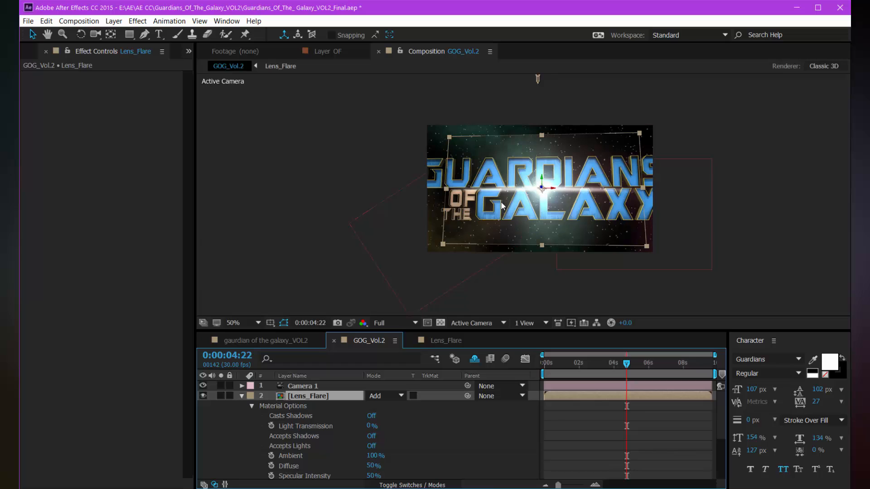
scroll(503, 207, "up", 2)
left_click(241, 395)
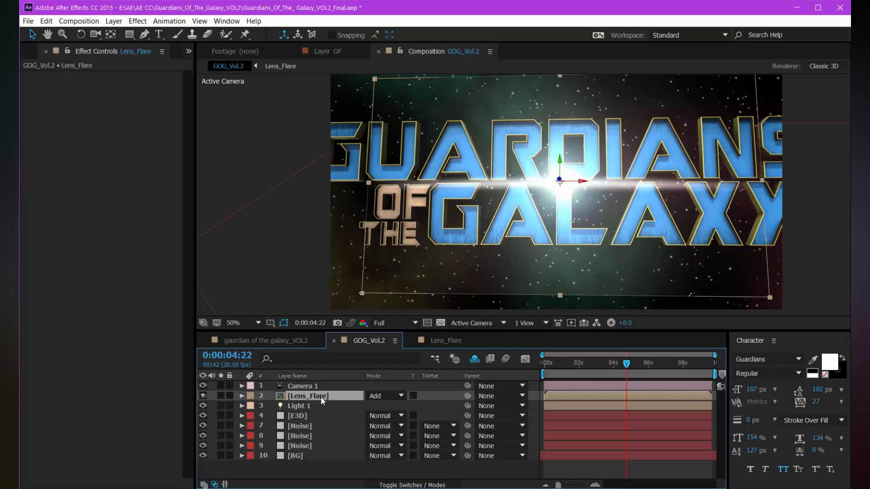
Step: Draw a wide elliptical mask around the flare on the Lens_Flare layer and set its feather to about 191 pixels
scroll(517, 211, "up", 1)
left_click_drag(565, 210, 496, 213)
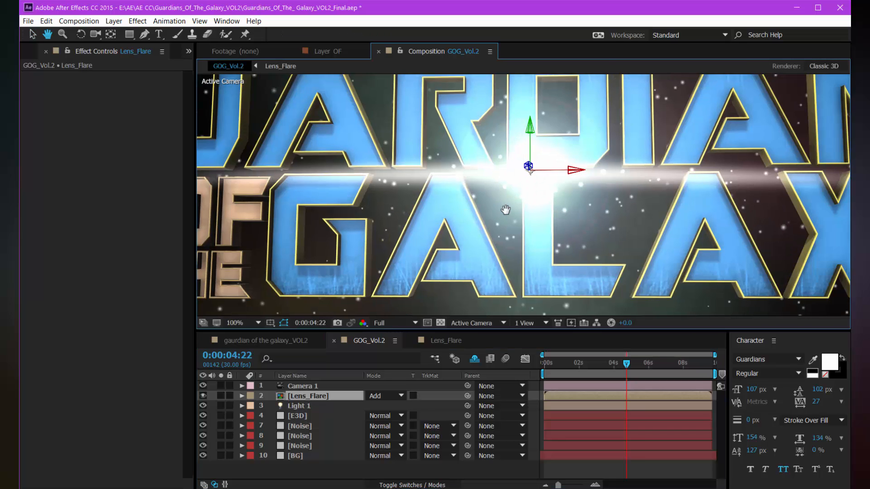
scroll(512, 221, "down", 1)
left_click_drag(555, 227, 528, 248)
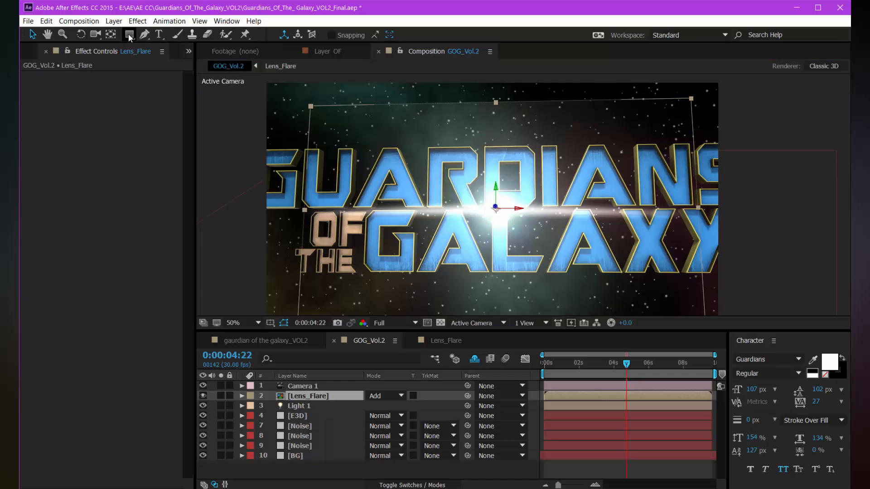
left_click_drag(129, 33, 177, 60)
left_click(177, 60)
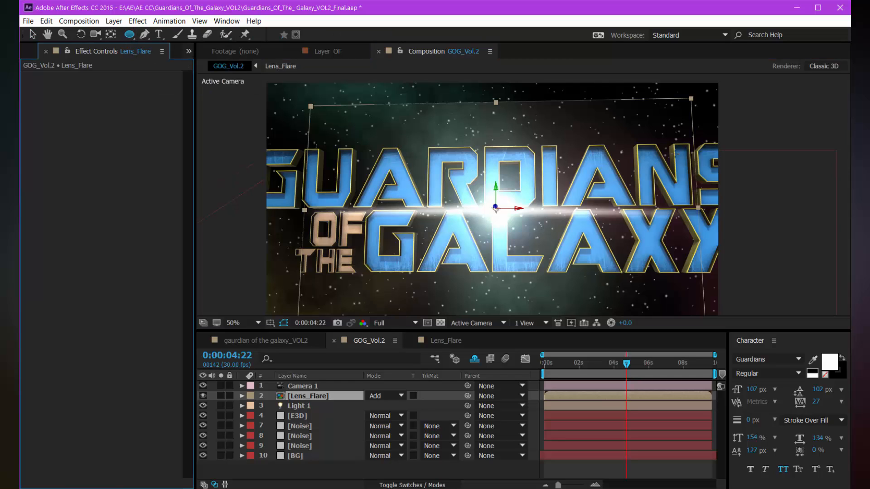
left_click_drag(681, 137, 311, 289)
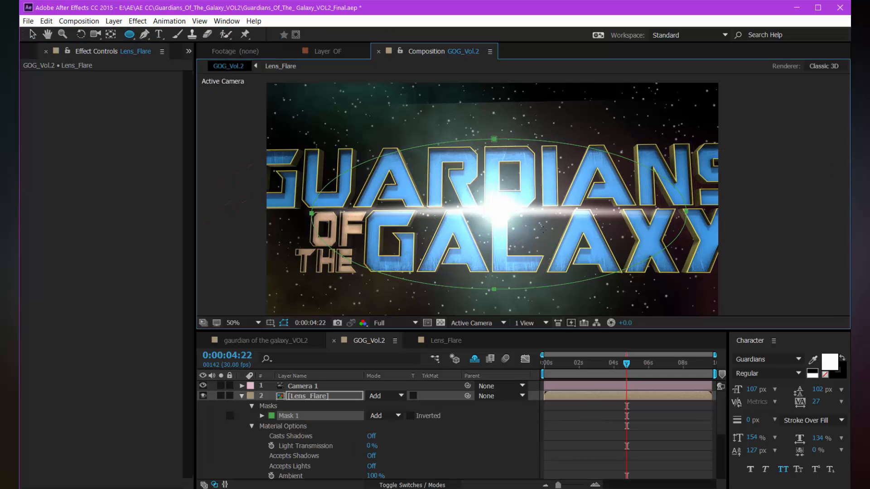
key("f")
left_click_drag(385, 418, 511, 412)
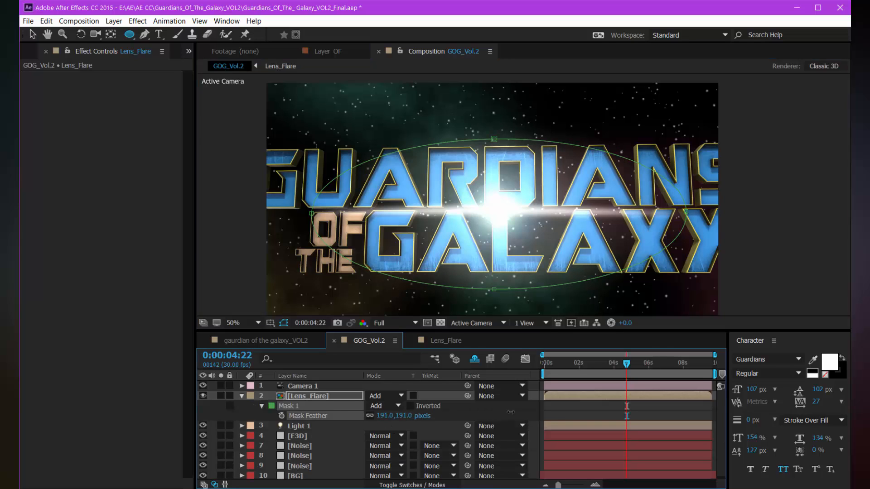
Step: Inspect the masked flare over the title, comparing the scene with the Lens_Flare layer hidden and shown
key("v")
scroll(466, 240, "down", 2)
left_click(396, 238)
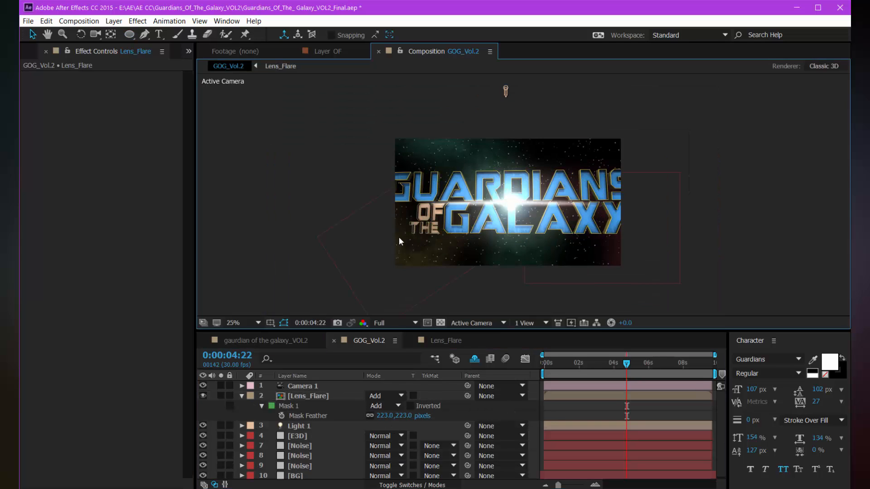
scroll(398, 239, "up", 2)
left_click_drag(339, 272, 352, 257)
left_click(311, 397)
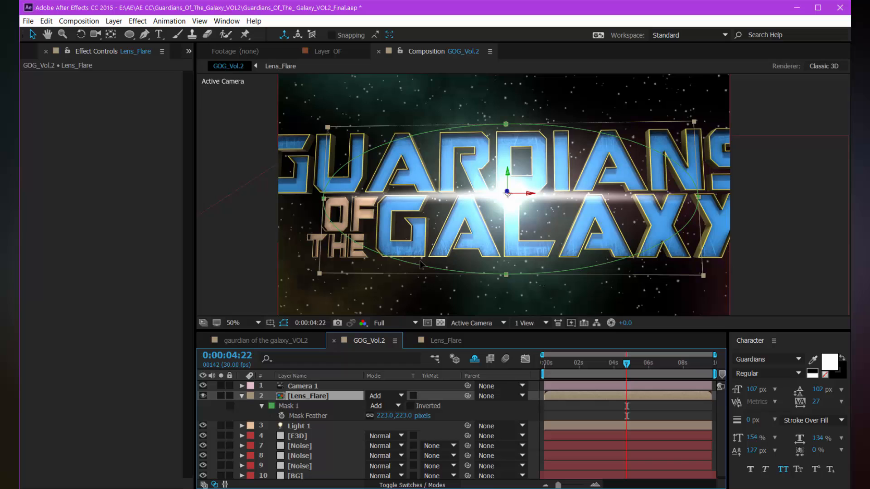
left_click(203, 396)
scroll(413, 245, "up", 1)
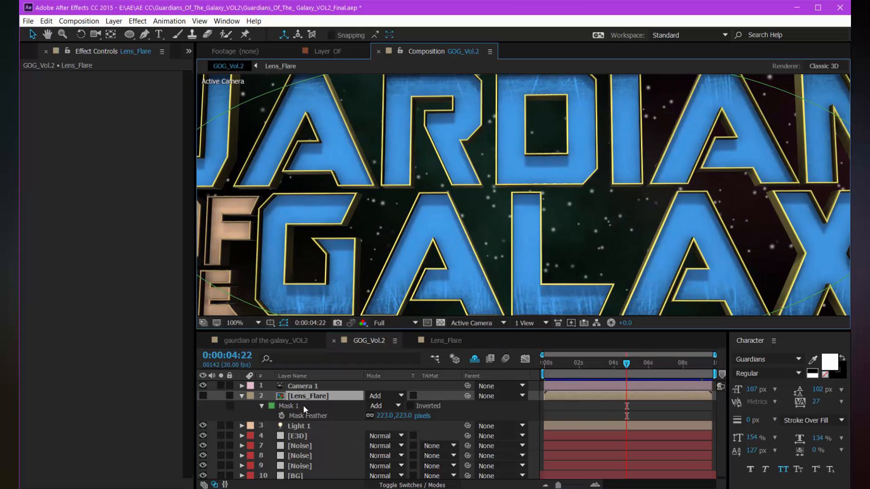
left_click(203, 396)
Step: At 0:00:07:03, reveal the Lens_Flare layer's Position and move the layer along its X axis to about 722
key("F4")
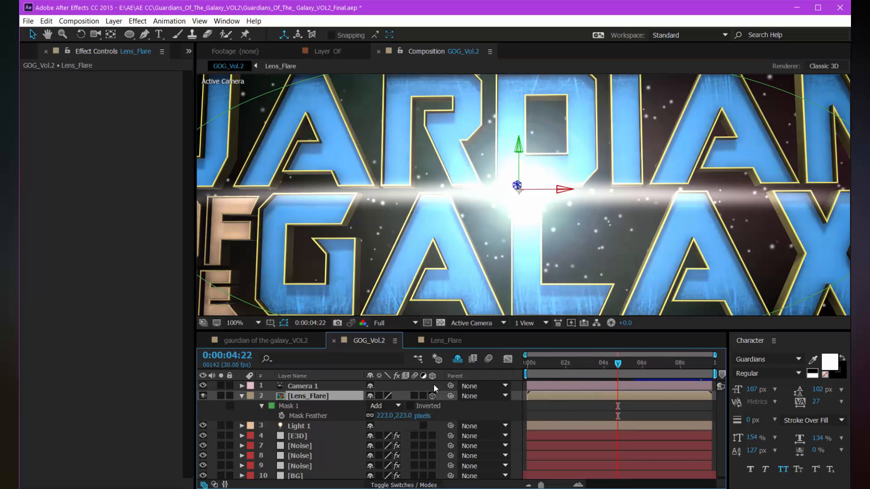
key("comma")
key("p")
left_click_drag(642, 363, 663, 377)
scroll(546, 266, "up", 1)
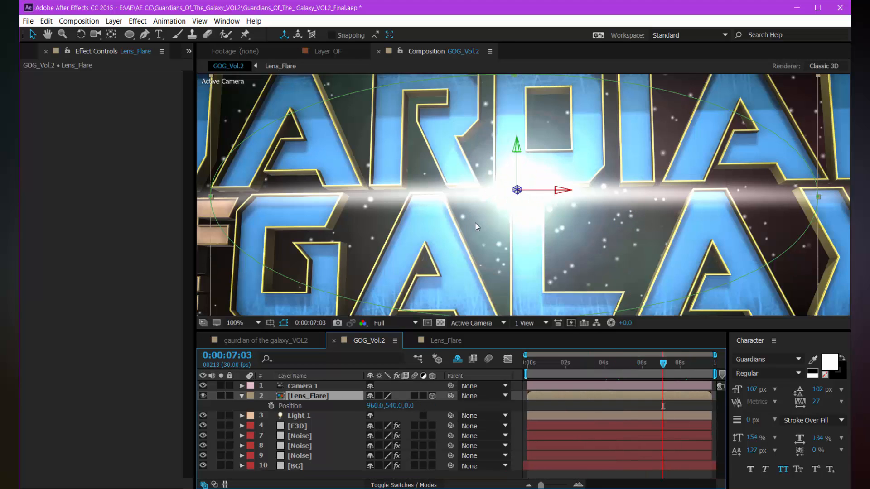
key("space")
left_click_drag(427, 214, 467, 223)
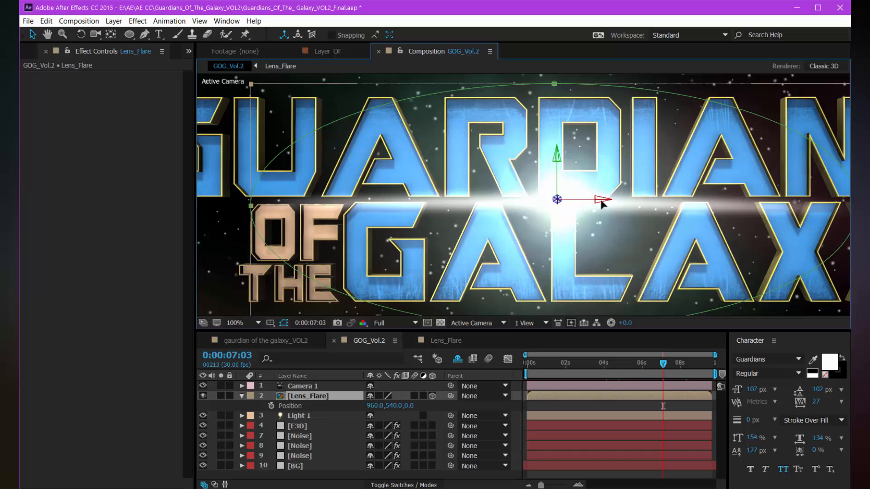
left_click_drag(603, 202, 489, 211)
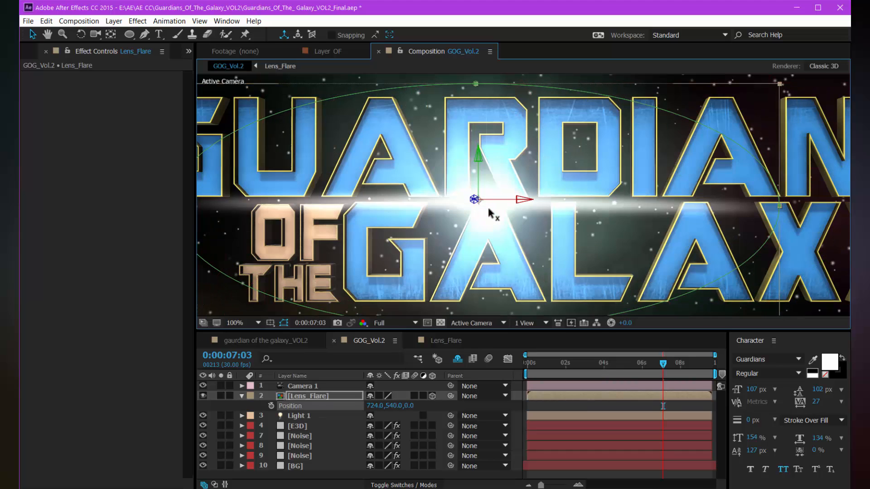
Step: Check the flare's placement at earlier times and enable Position keyframing on Lens_Flare at 0:00:04:07
scroll(478, 217, "down", 2)
scroll(477, 217, "up", 2)
left_click_drag(663, 364, 572, 363)
scroll(463, 268, "down", 1)
scroll(461, 252, "up", 1)
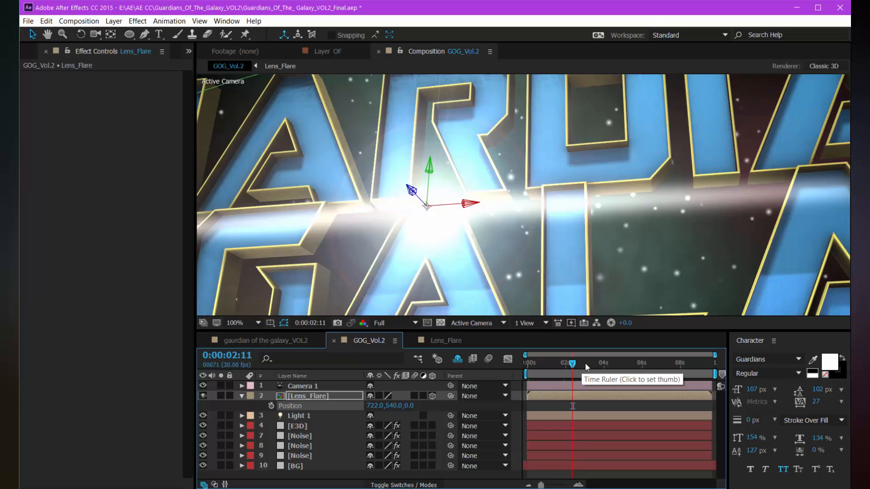
left_click(586, 363)
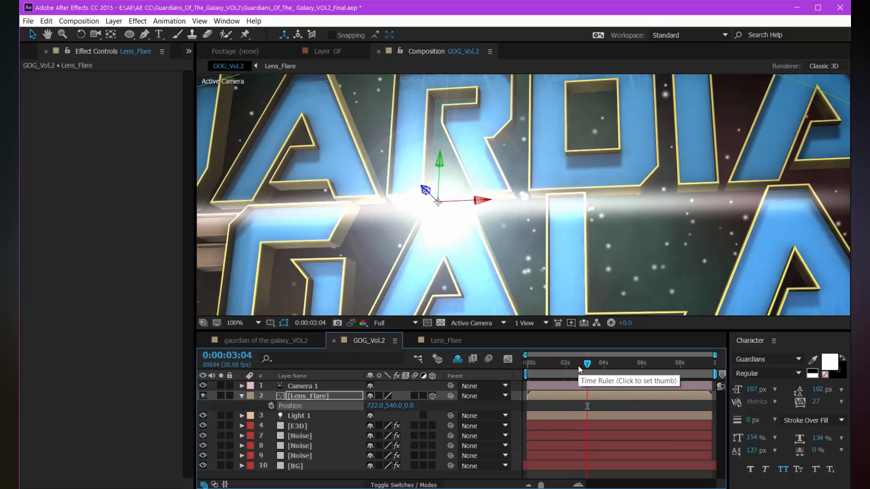
left_click_drag(590, 364, 608, 364)
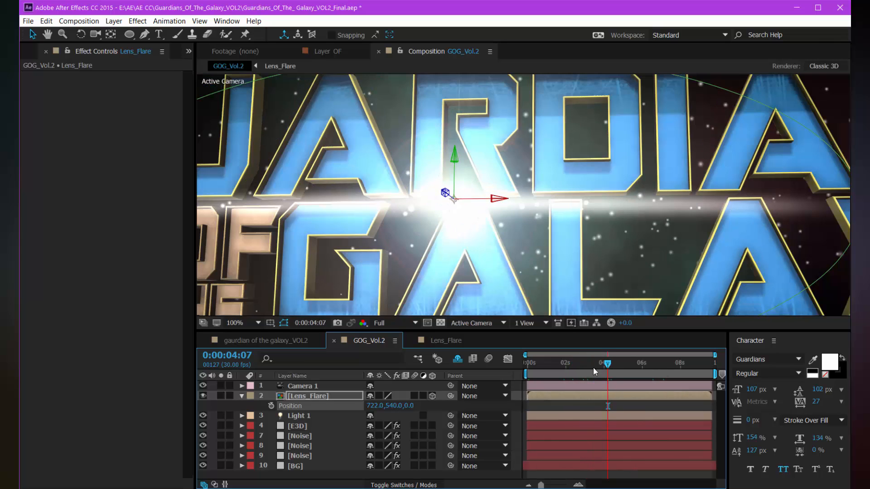
left_click(271, 406)
Step: Keyframe Lens_Flare's Position to about 618.6, 435.5, 0 at 0:00:00:00, and set its Z to about 45.2 at 0:00:01:27
left_click_drag(609, 365, 527, 365)
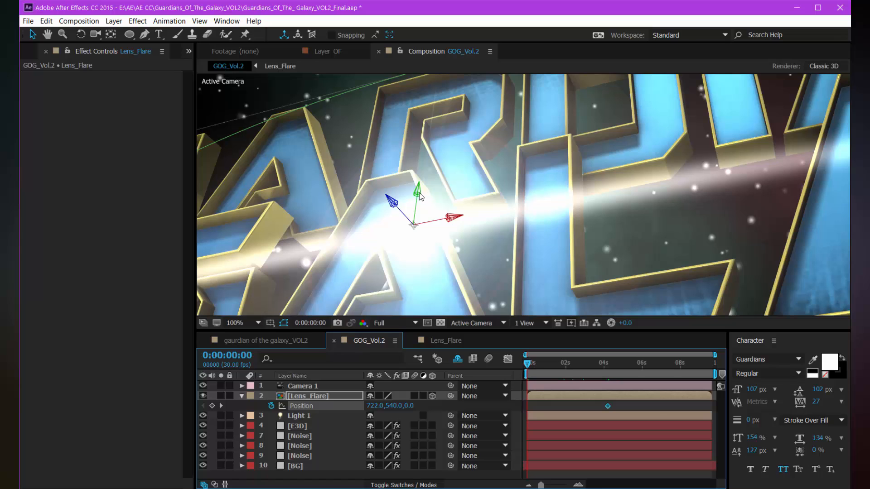
left_click_drag(417, 193, 403, 174)
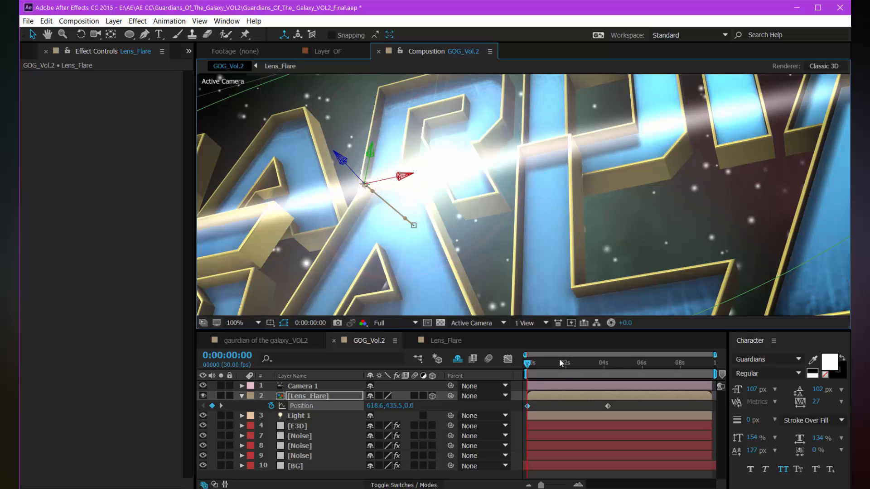
left_click(564, 363)
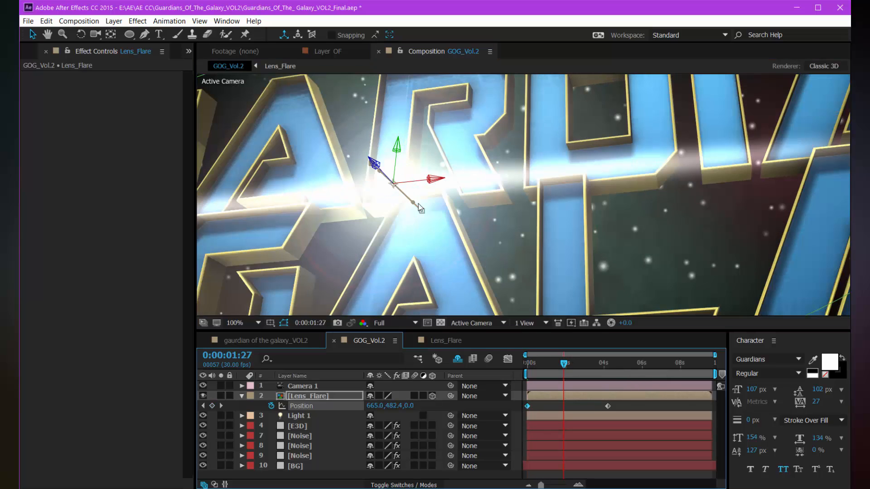
left_click_drag(380, 172, 397, 198)
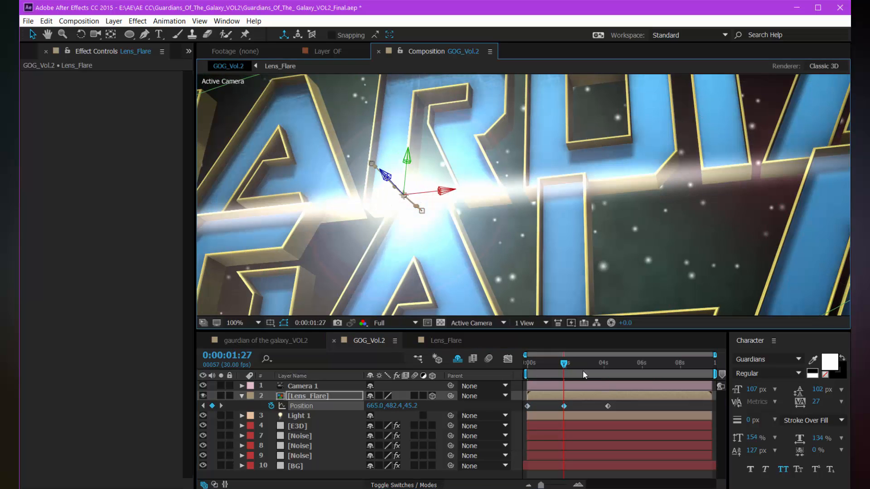
left_click_drag(549, 366, 542, 366)
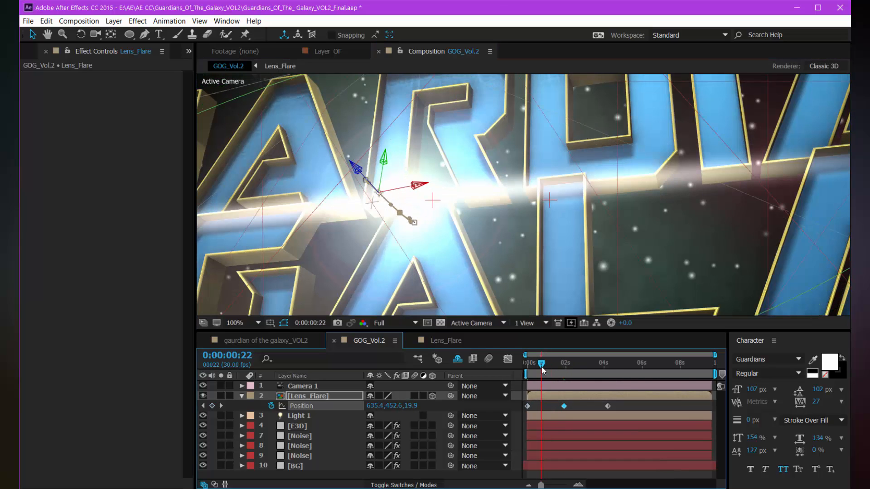
left_click(588, 363)
scroll(540, 281, "down", 2)
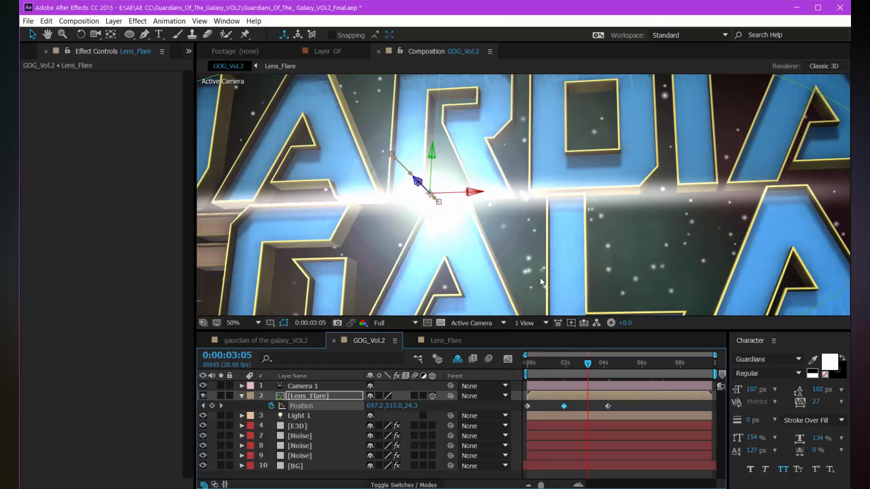
left_click_drag(588, 362, 614, 385)
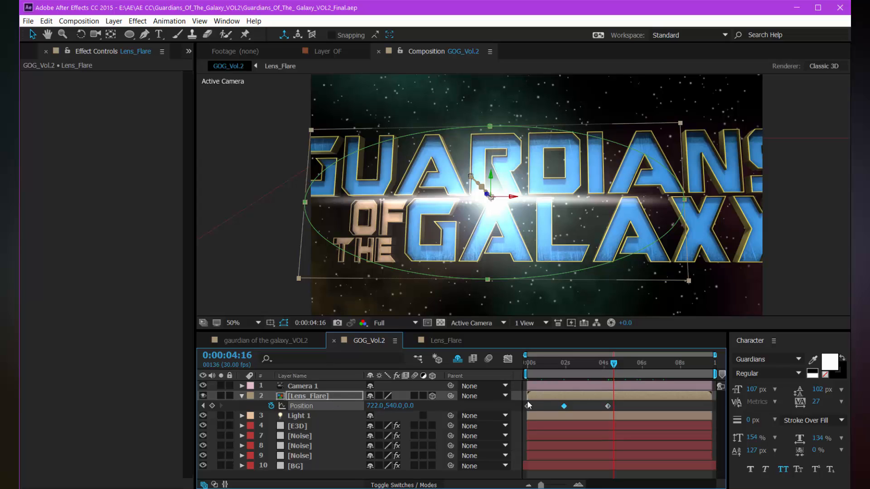
Step: In the Lens_Flare composition, keyframe Black Solid 3's Flare Brightness at 97% at 0:00:04:16 and 0% at 0:00:06:21
double_click(325, 397)
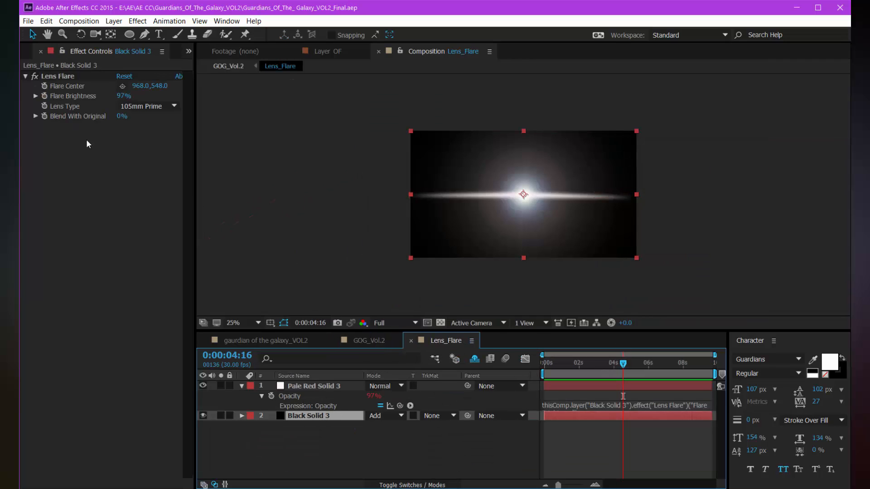
left_click(44, 96)
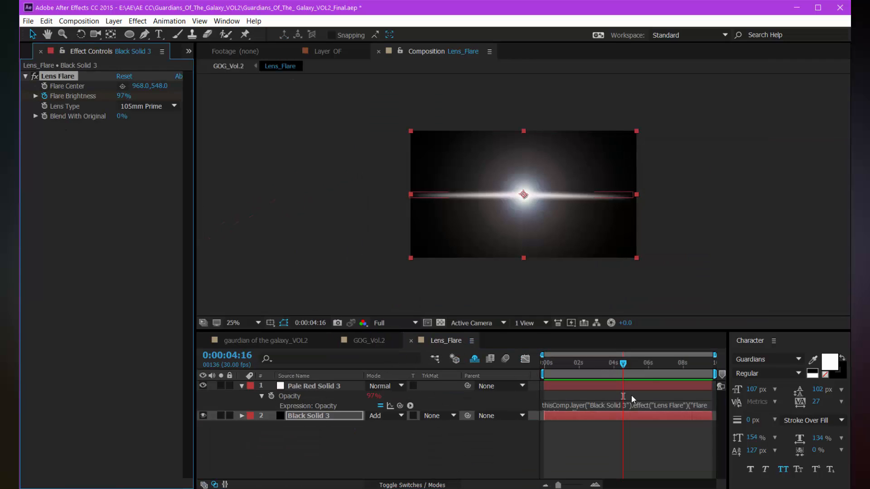
key("u")
left_click(661, 365)
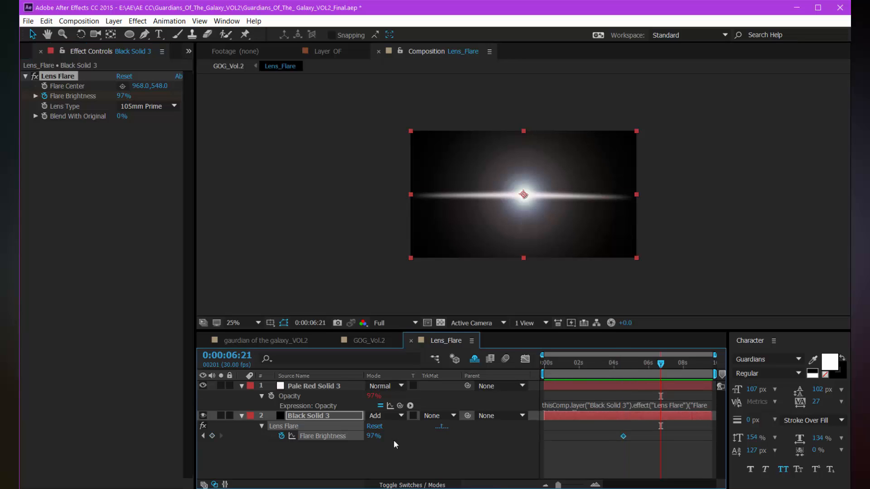
left_click_drag(372, 436, 328, 437)
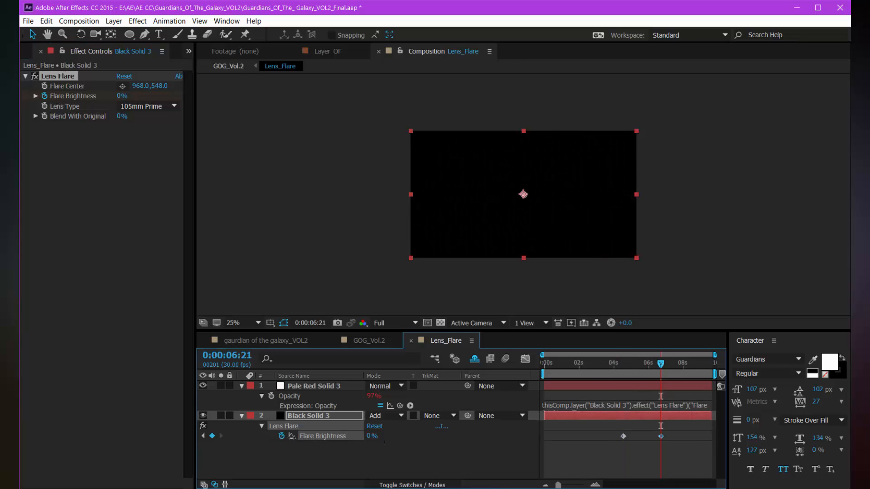
Step: Return to the GOG_Vol.2 composition and apply a Tint effect to the Lens_Flare layer
left_click(356, 339)
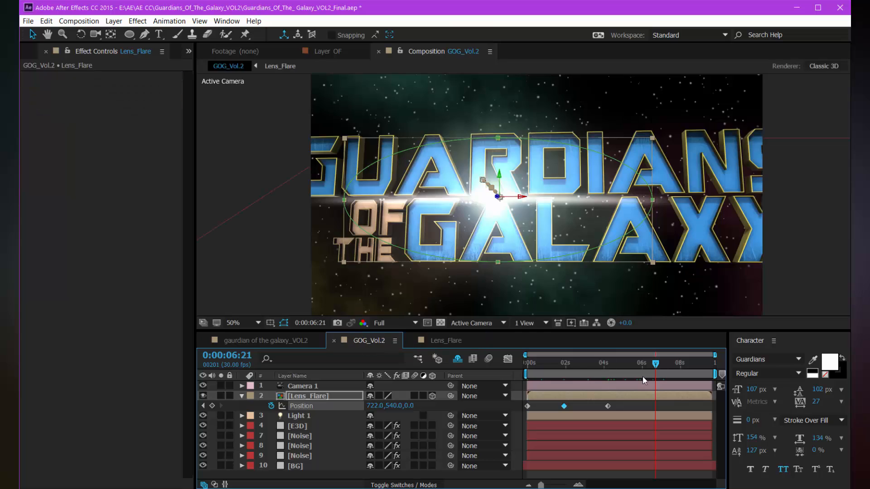
mouse_move(605, 365)
left_mouse_down()
mouse_move(652, 368)
mouse_move(591, 371)
left_mouse_up()
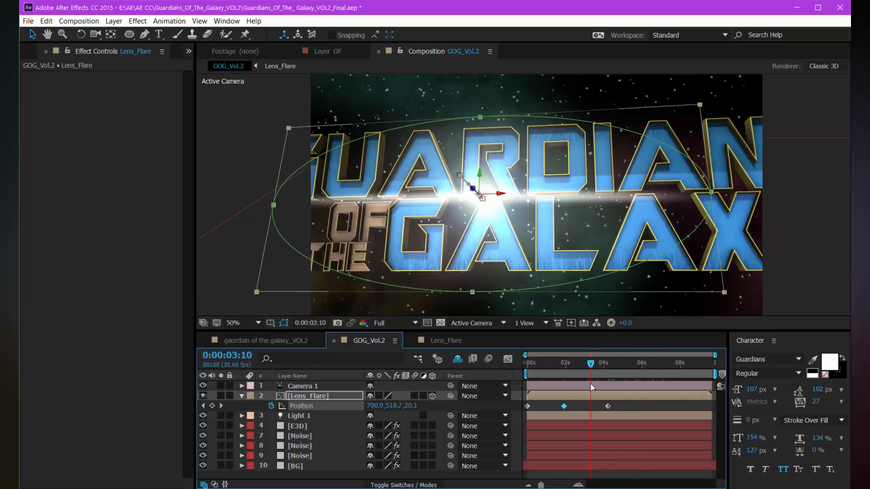
key("ctrl+space")
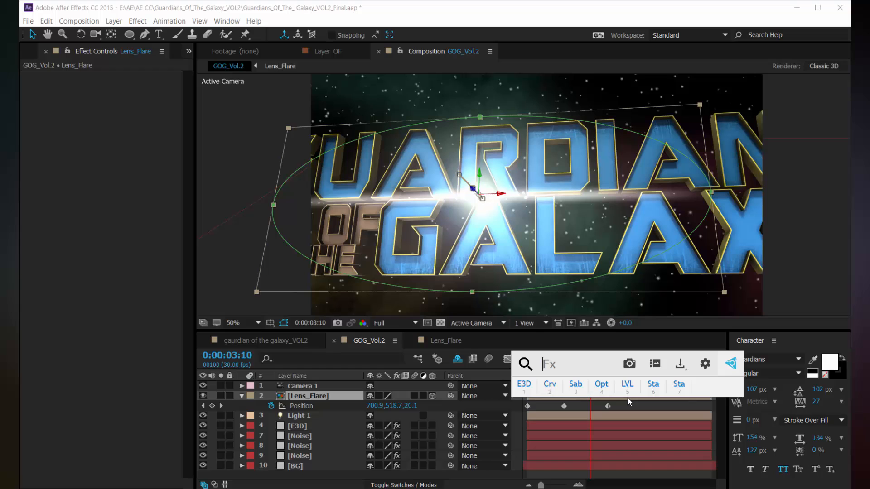
type("tint")
key("Return")
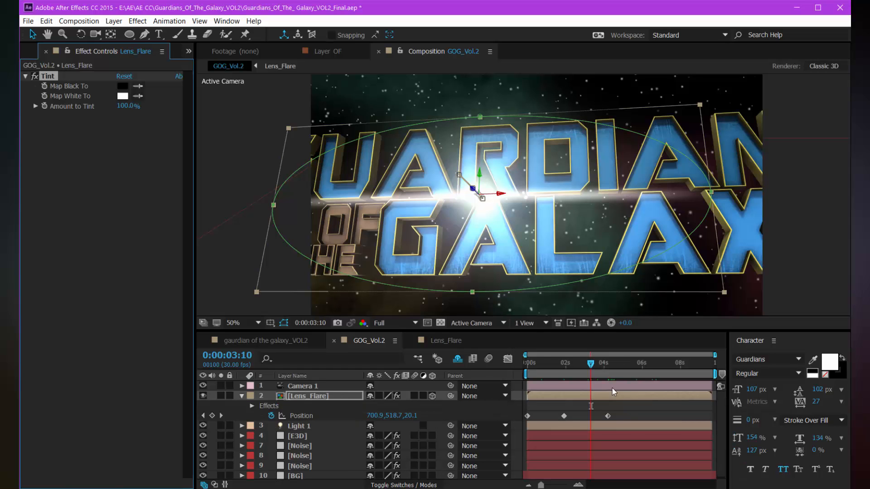
Step: Set the Tint effect's Map White To colour to a light orange
left_click(122, 95)
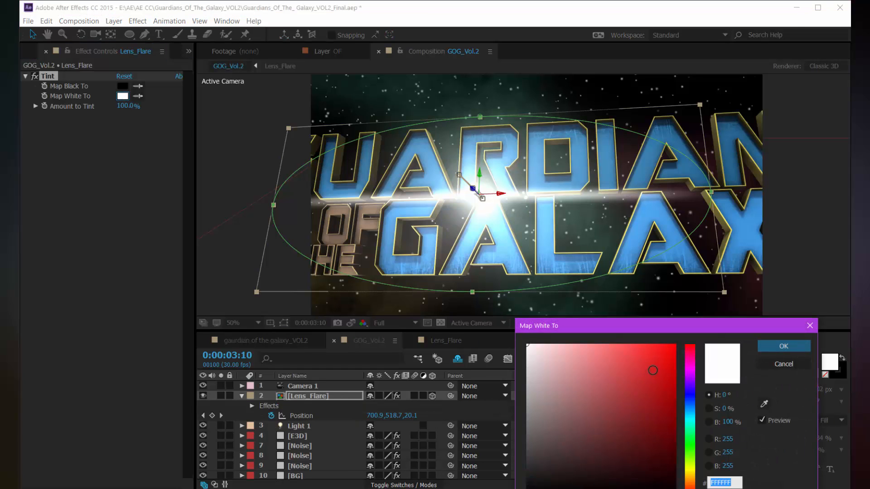
left_click(602, 345)
left_click_drag(696, 365, 694, 485)
left_click_drag(602, 345, 573, 345)
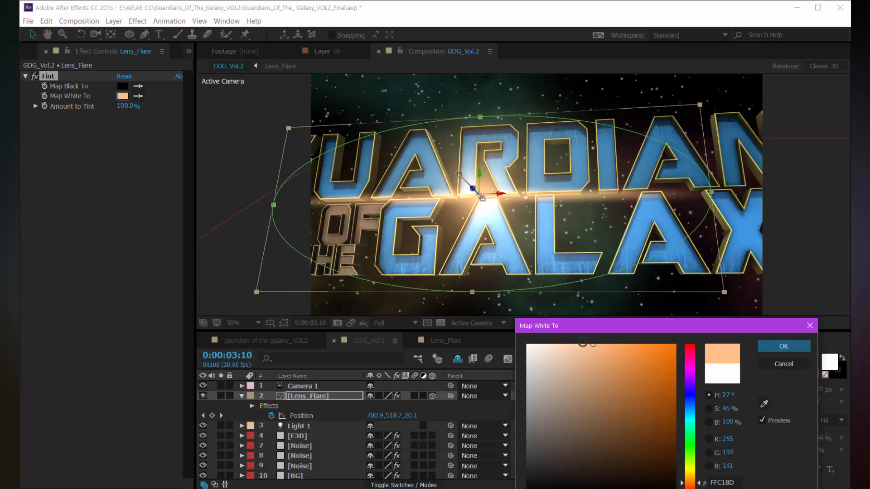
left_click(784, 347)
Step: Add a text layer reading "vol.2" over the title at 0:00:06:29
scroll(442, 227, "down", 2)
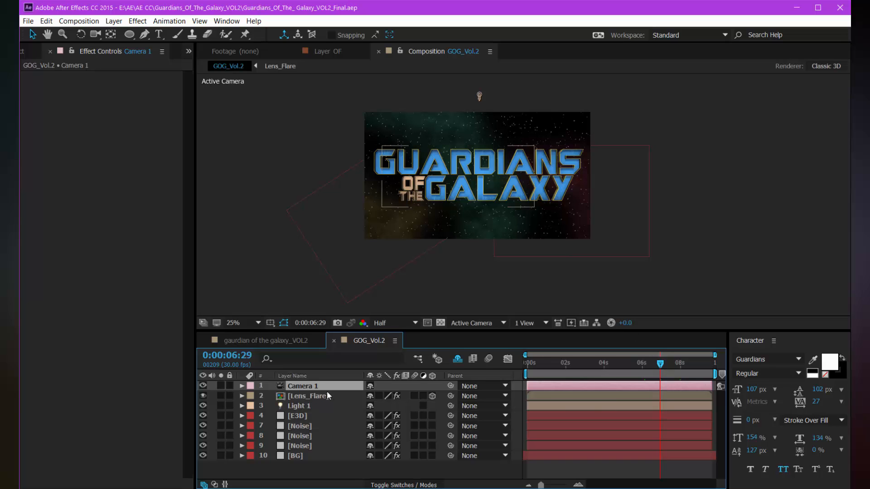
left_click(159, 34)
left_click(438, 190)
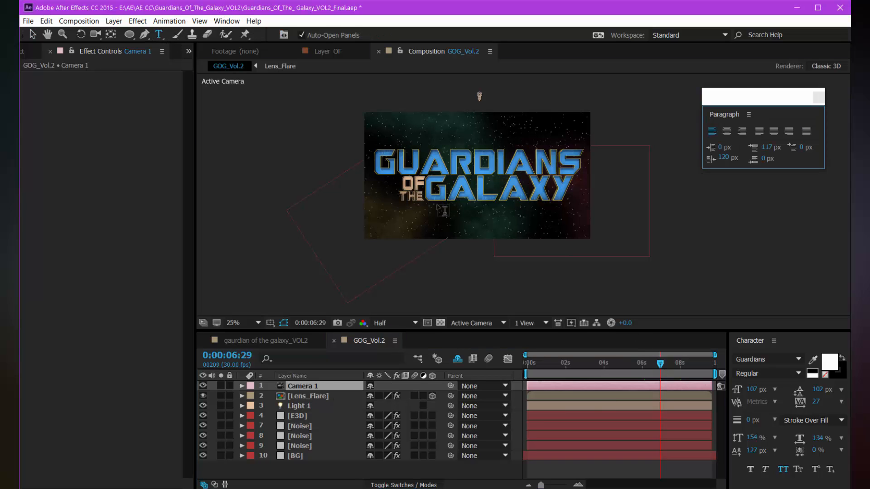
type("vol.")
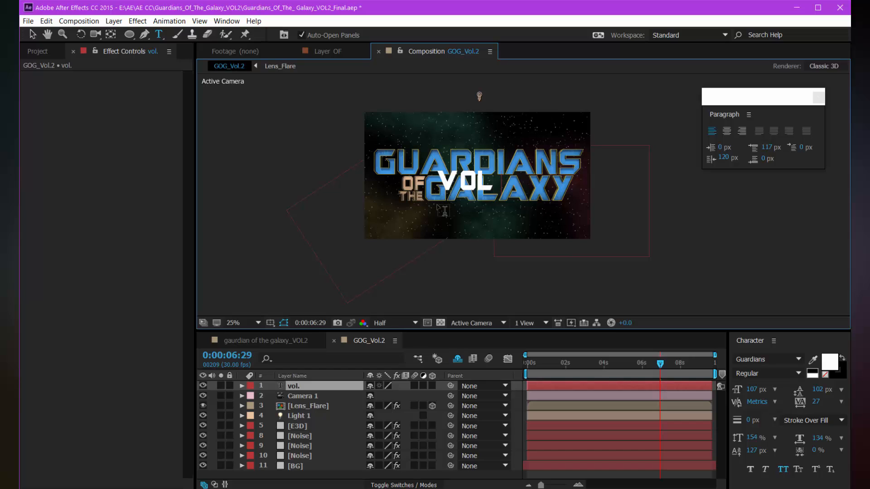
type("2")
left_click(322, 382)
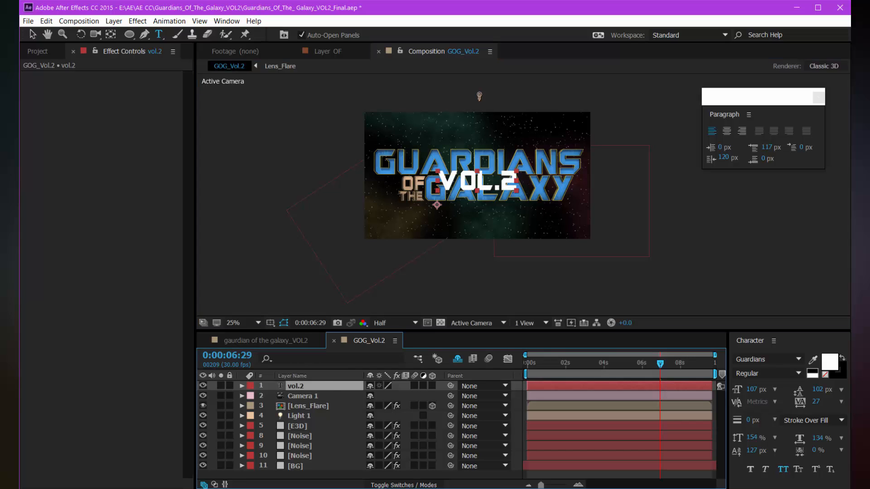
Step: Change the vol.2 text layer's font to Edo SZ
left_click(766, 359)
type("Edo SZ")
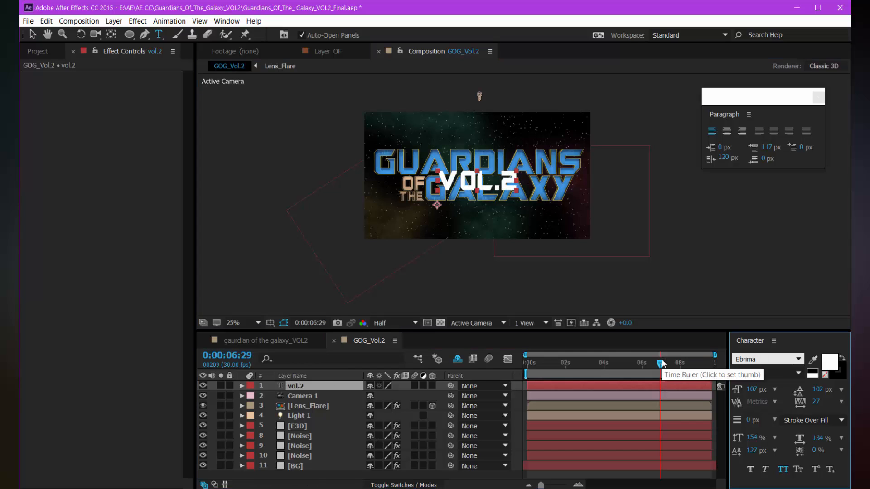
left_click(314, 388)
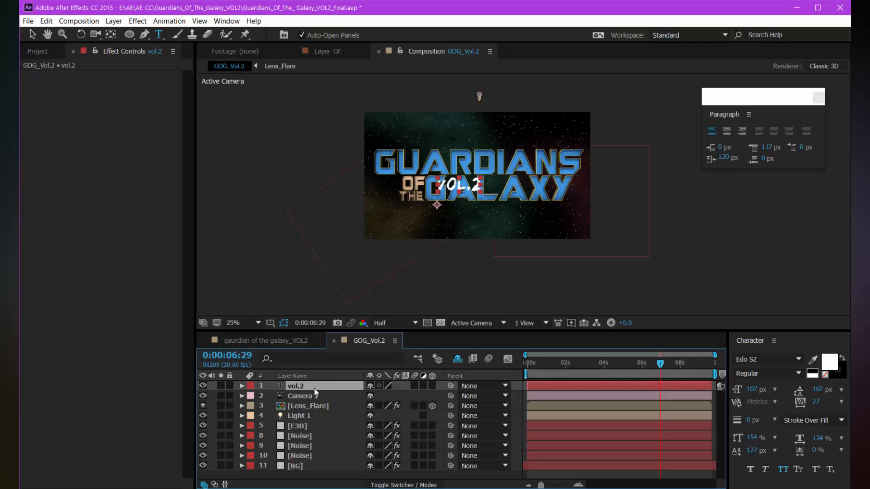
Step: Move the vol.2 layer's anchor point to the text's lower centre and set the font size to 210 px
key("period")
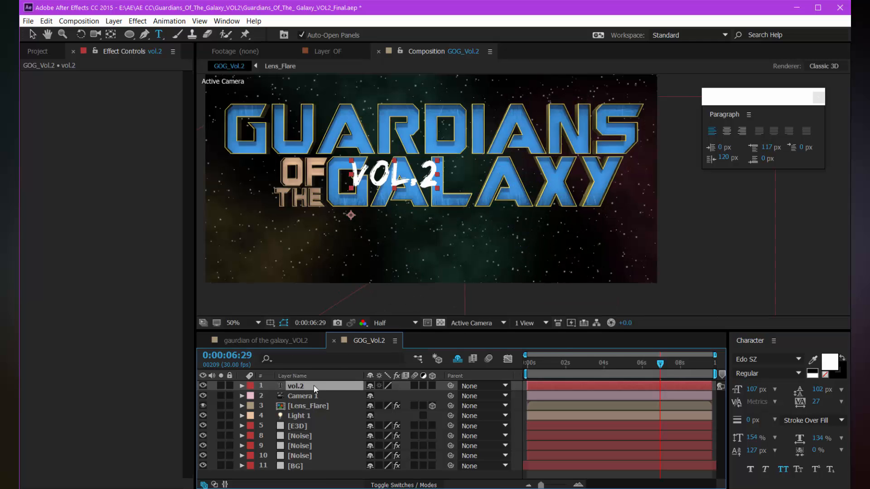
key("y")
left_click_drag(351, 215, 402, 192)
left_click_drag(752, 393, 815, 389)
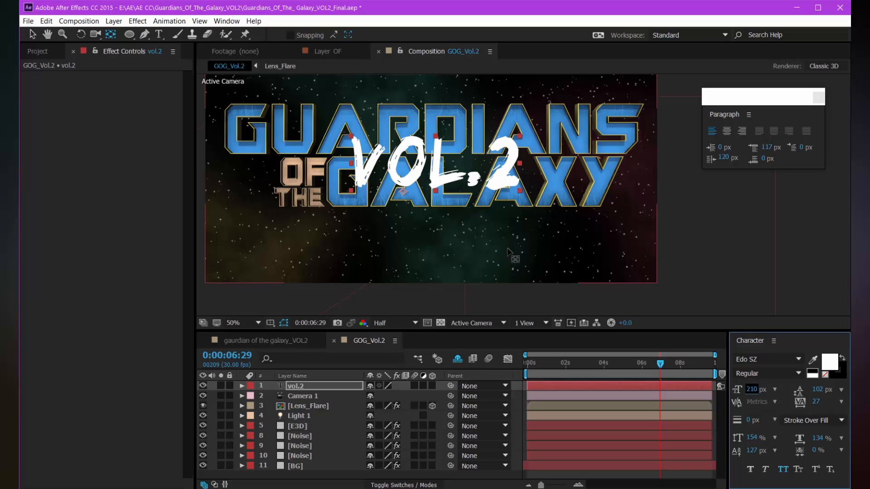
Step: Move the vol.2 text down over the lower part of the title and pre-compose it as "vol.2"
key("v")
left_click_drag(444, 180, 467, 216)
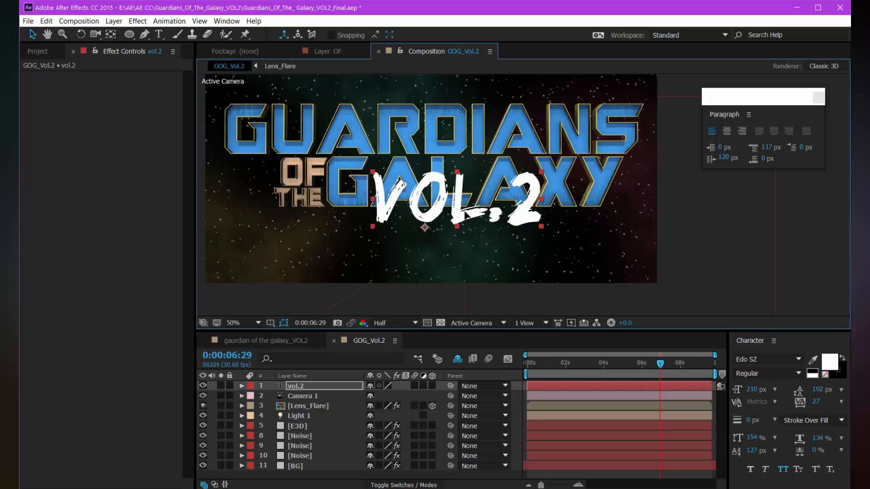
left_click(321, 387)
key("ctrl+shift+c")
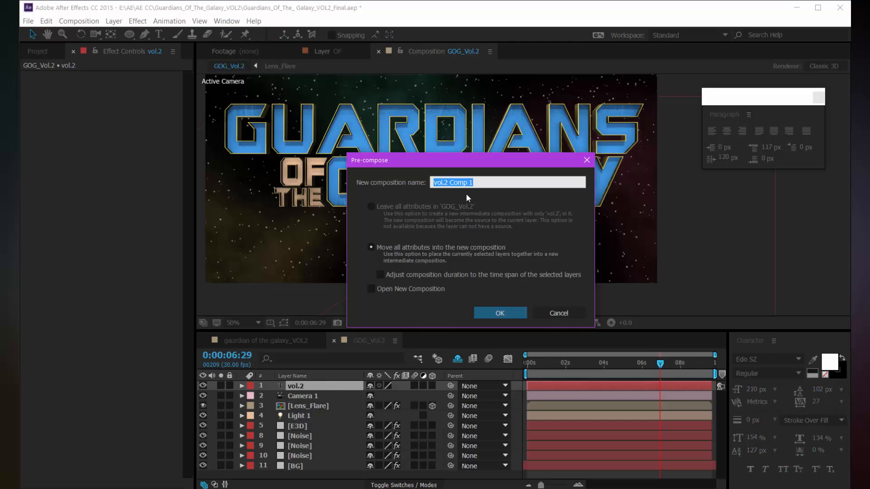
left_click(488, 180)
left_click(493, 309)
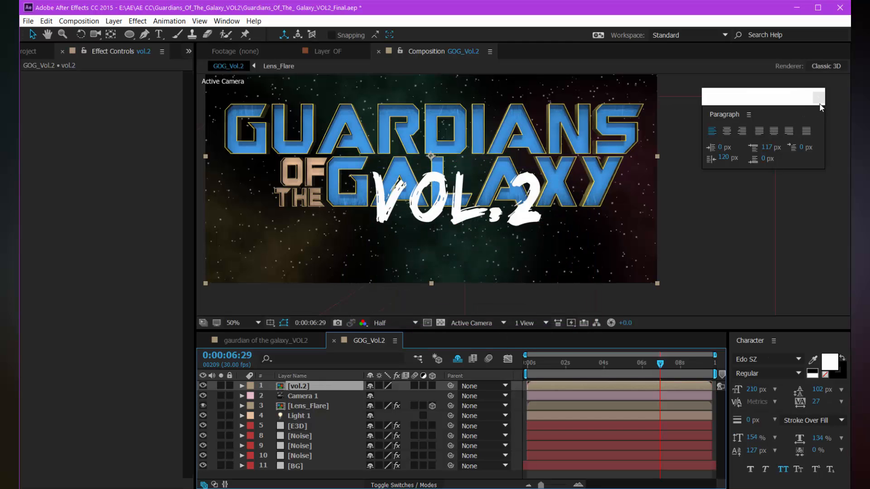
Step: Open the vol.2 pre-composition and apply the Stroke effect to its text layer
double_click(307, 388)
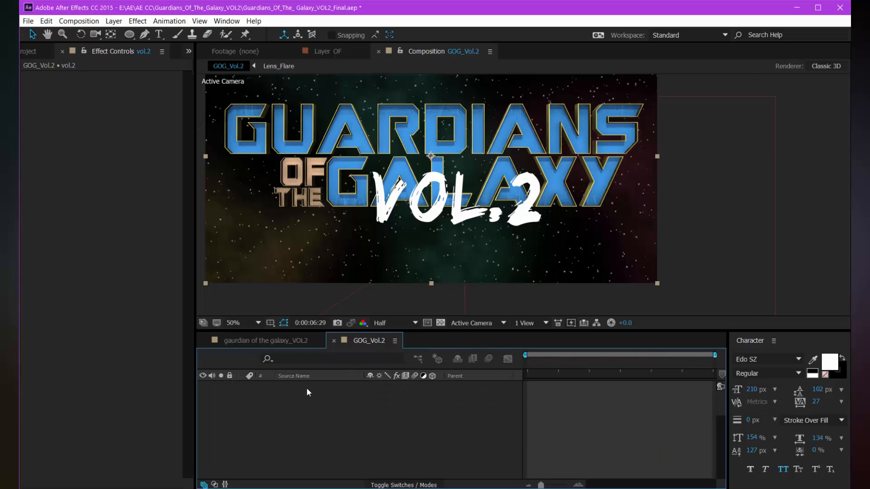
scroll(481, 255, "up", 2)
key("h")
left_click_drag(481, 255, 403, 165)
key("v")
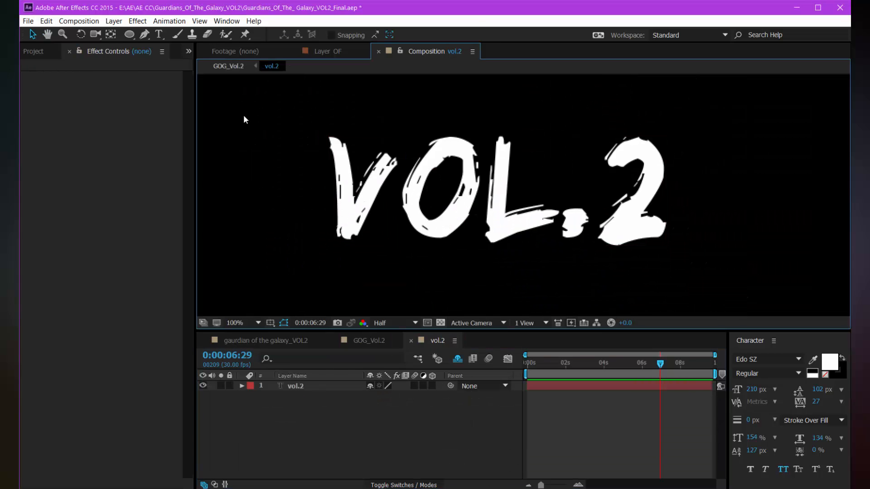
left_click(145, 35)
left_click(318, 387)
key("ctrl+space")
type("stro")
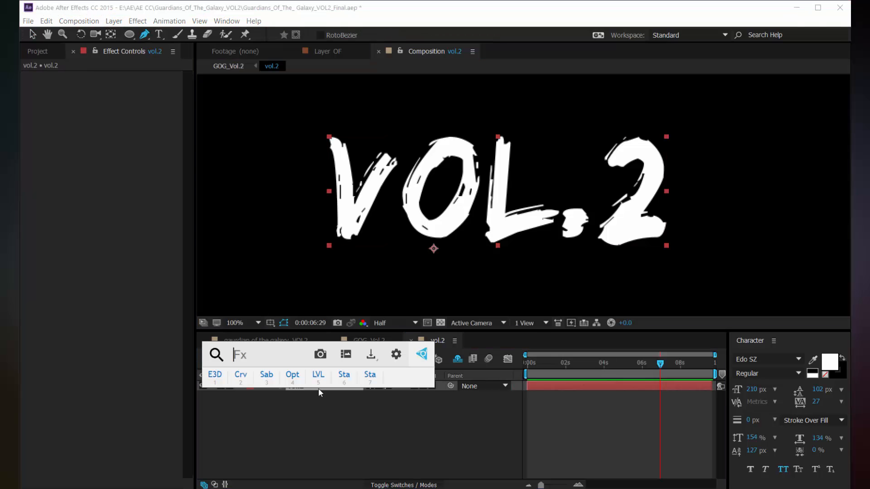
key("Return")
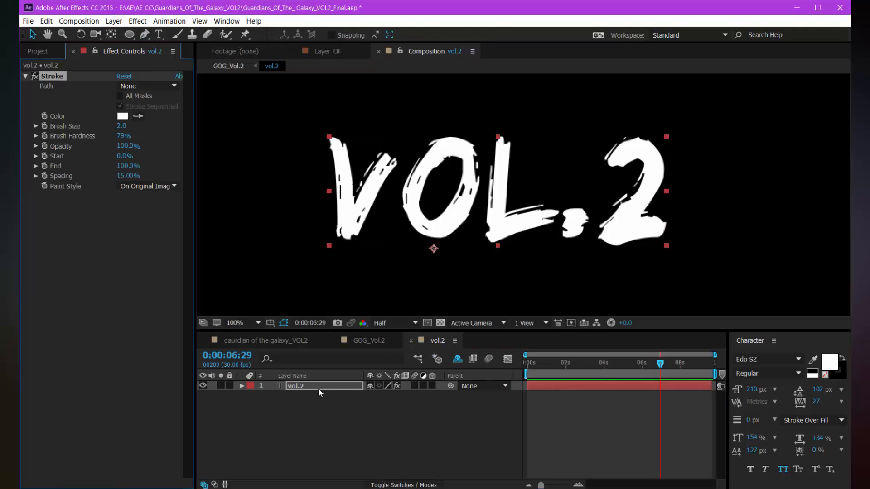
Step: Draw an open mask path along the strokes of the letter V with the Pen tool
left_click(145, 36)
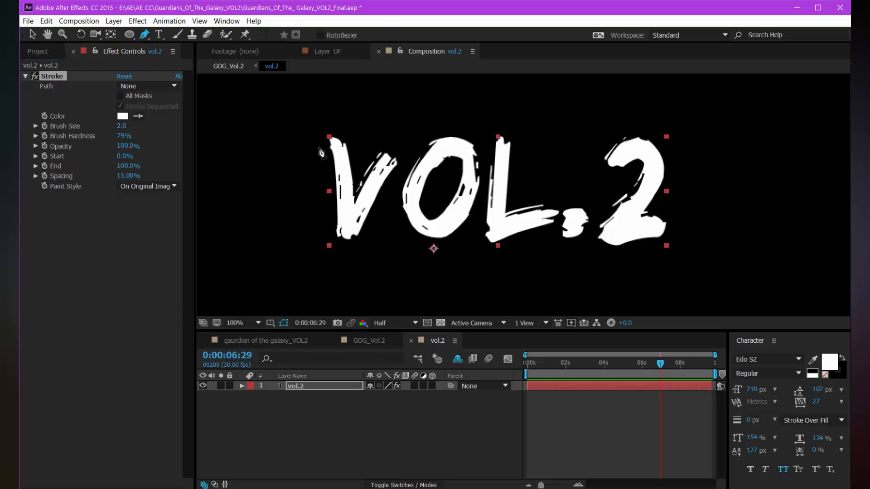
left_click(329, 136)
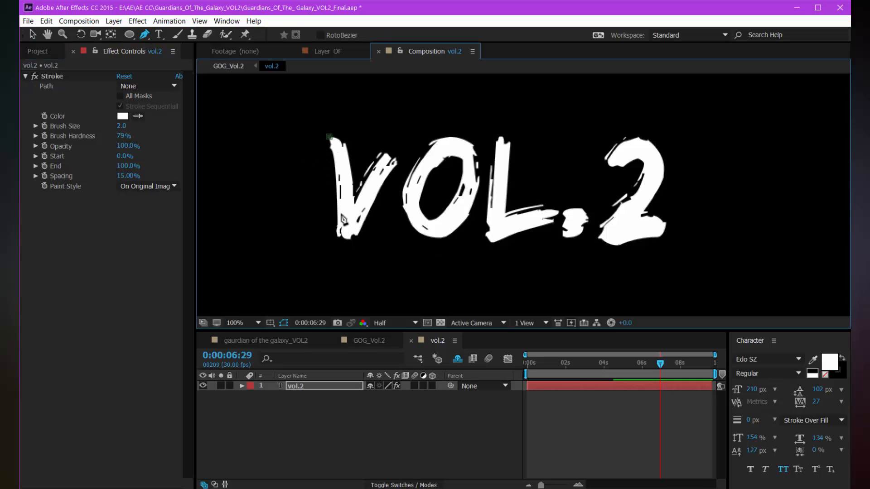
left_click_drag(345, 228, 345, 236)
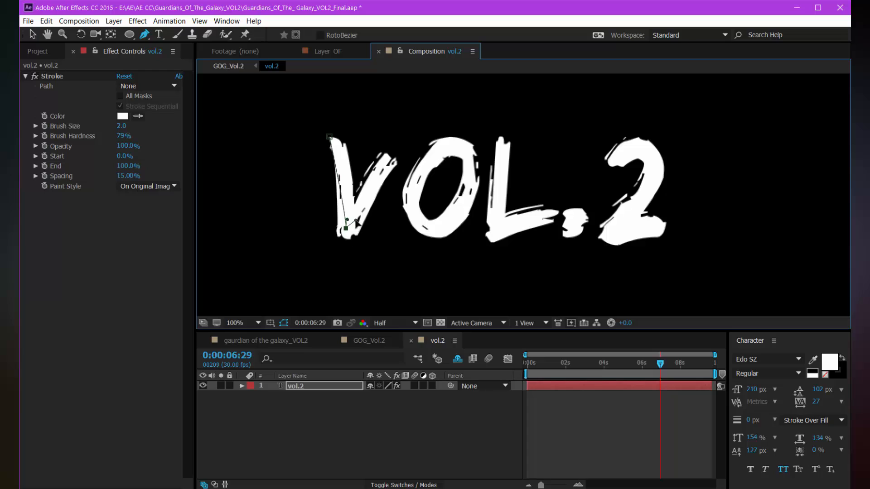
left_click_drag(390, 157, 398, 154)
Step: Draw a separate curved mask path around the letter O on the vol.2 text layer
left_click(344, 385)
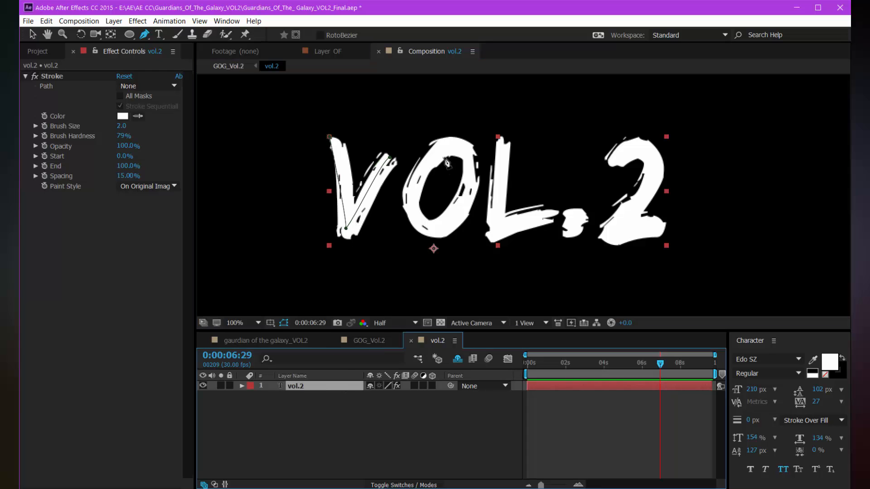
left_click(439, 147)
left_click_drag(413, 198, 447, 229)
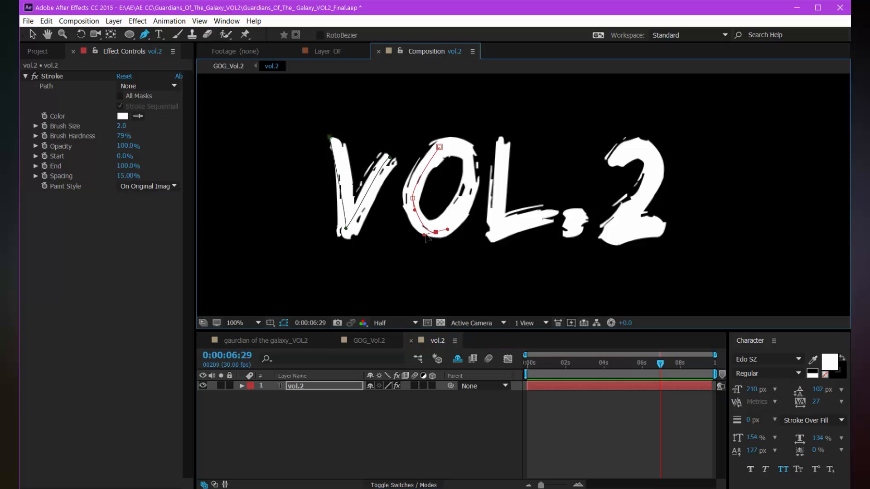
left_click_drag(470, 191, 472, 181)
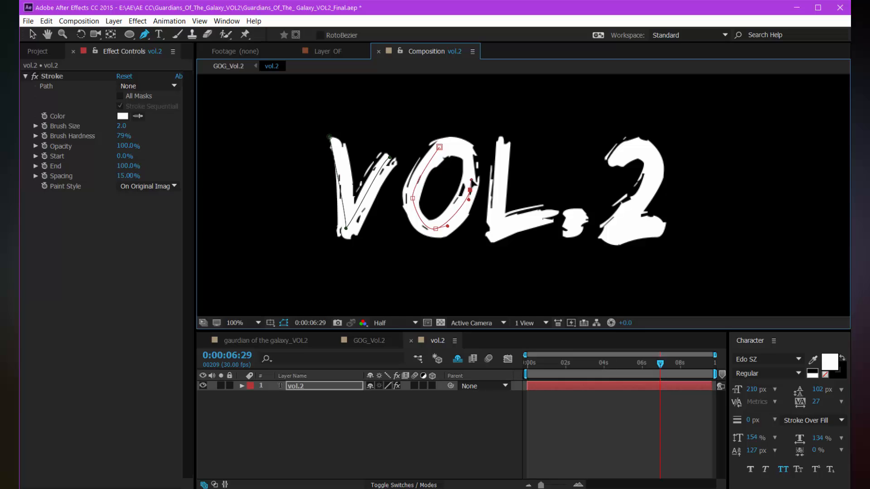
left_click_drag(465, 149, 455, 143)
left_click(446, 143)
Step: Draw a separate mask path down the stem and along the foot of the letter L
left_click(334, 387)
left_click(502, 141)
left_click(496, 230)
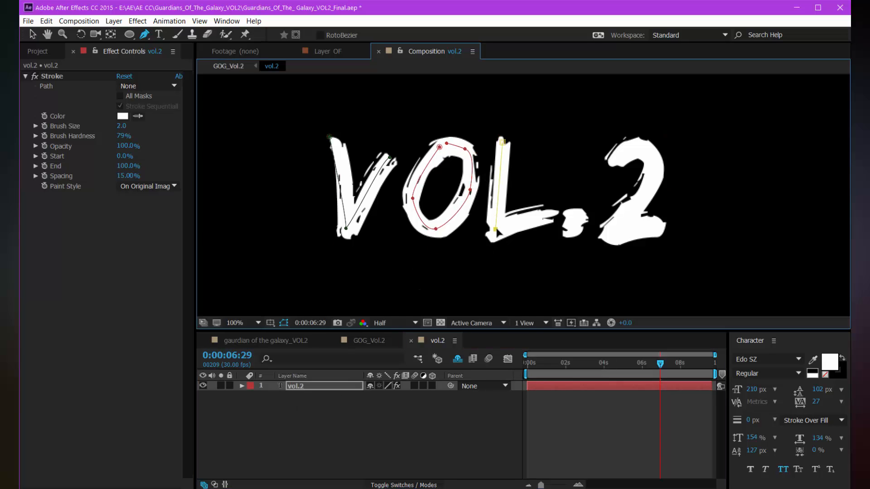
left_click_drag(553, 211, 563, 212)
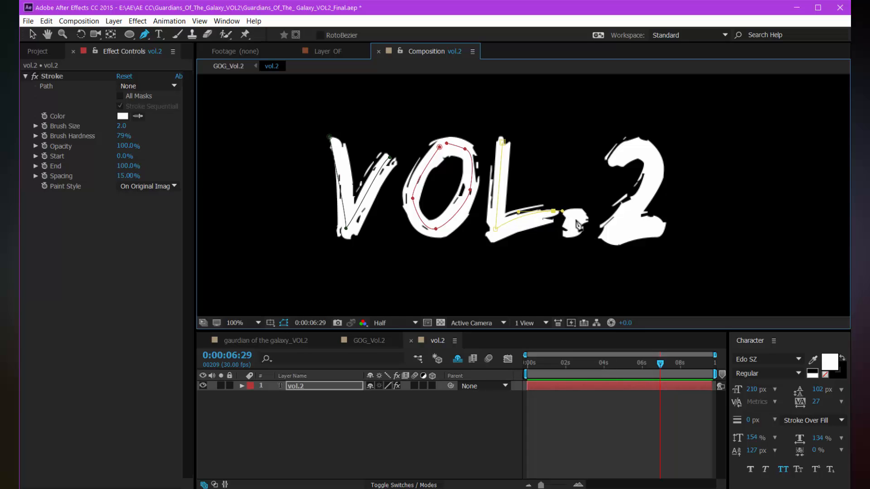
Step: Draw a small separate mask path inside the dot of the vol.2 text
left_click(335, 386)
left_click(571, 216)
left_click_drag(570, 231, 580, 233)
left_click(582, 223)
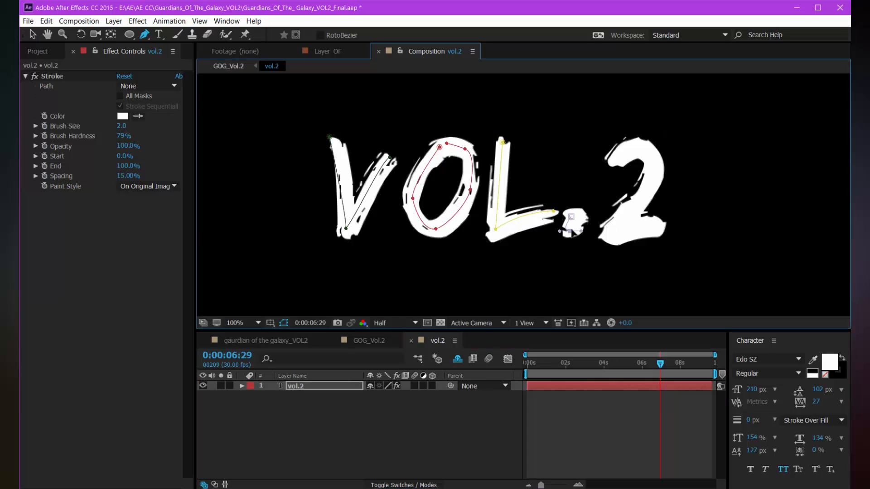
left_click(576, 216)
Step: Draw a separate curved mask path following the digit 2 from its upper tip to the end of its base
left_click(329, 385)
left_click(612, 160)
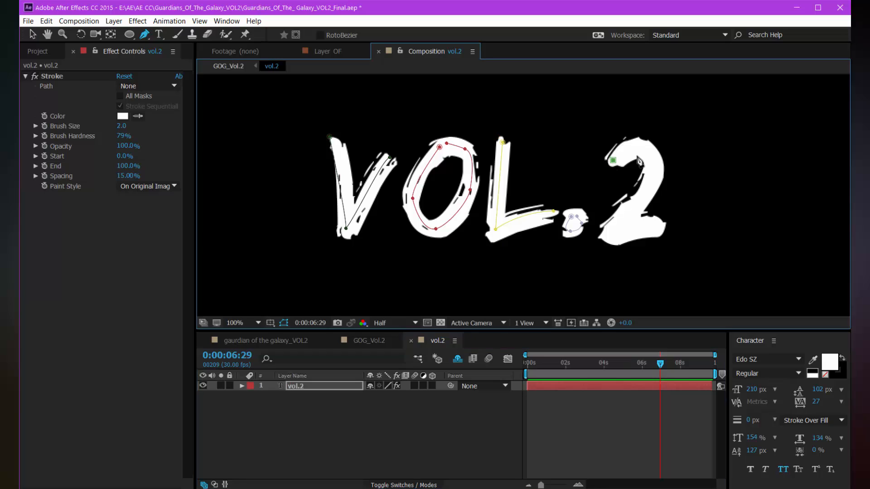
left_click_drag(644, 146, 653, 153)
left_click_drag(653, 172, 651, 182)
left_click(622, 223)
left_click(619, 234)
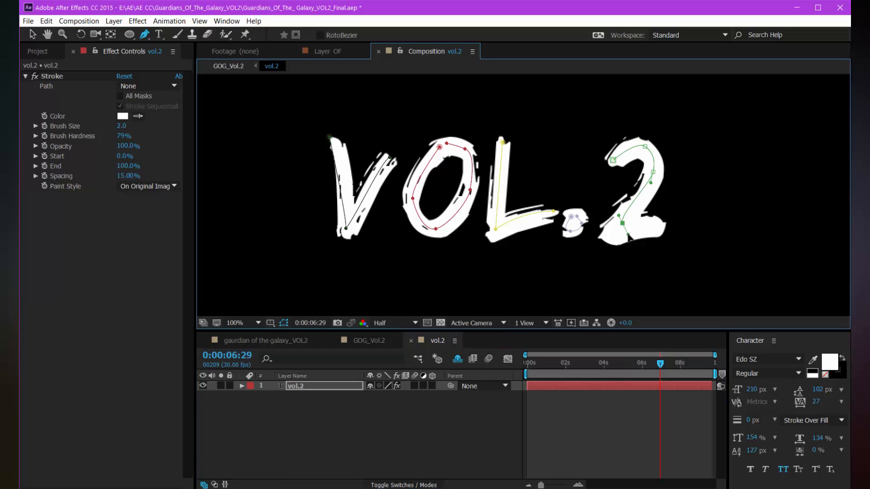
left_click(627, 233)
left_click(660, 224)
left_click(338, 338)
Step: Set the Stroke effect on the vol.2 layer to use All Masks with Stroke Sequentially enabled
left_click(330, 386)
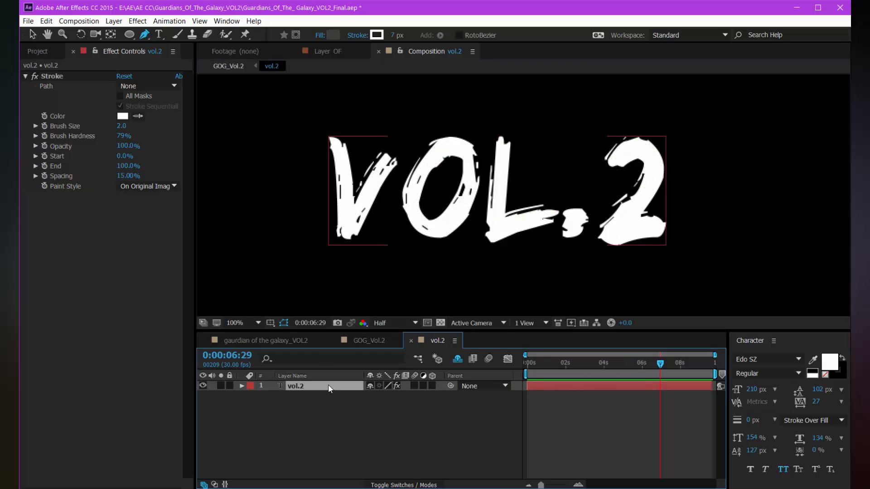
left_click(138, 87)
left_click(144, 83)
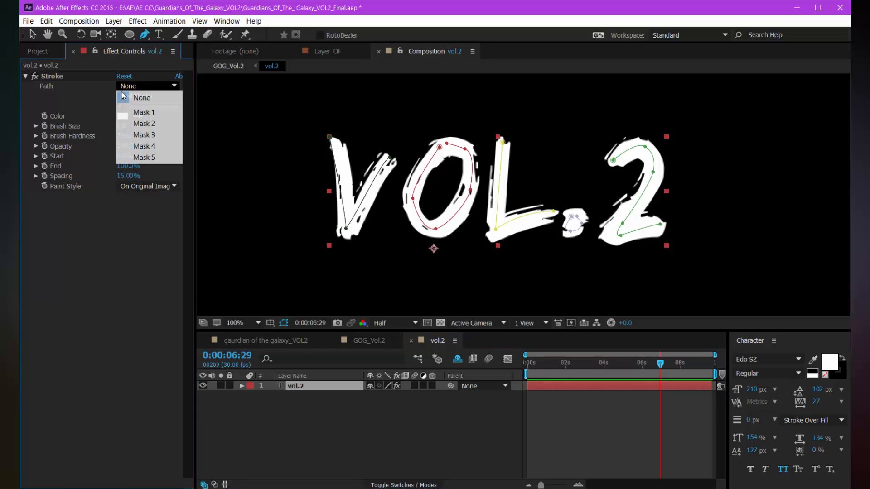
left_click(116, 107)
left_click(120, 96)
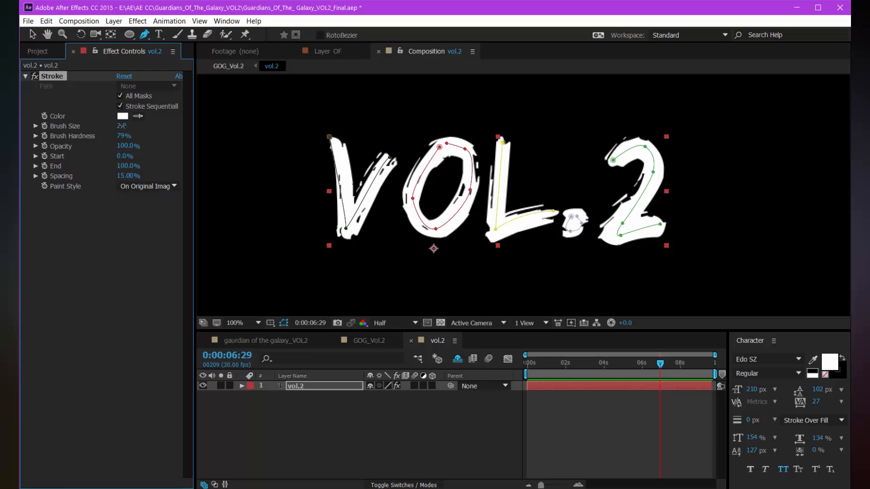
Step: Set the Stroke's Brush Size to 26.3 and Brush Hardness to 98%, nudging the V path's starting point slightly inward
left_click_drag(121, 126, 267, 132)
key("v")
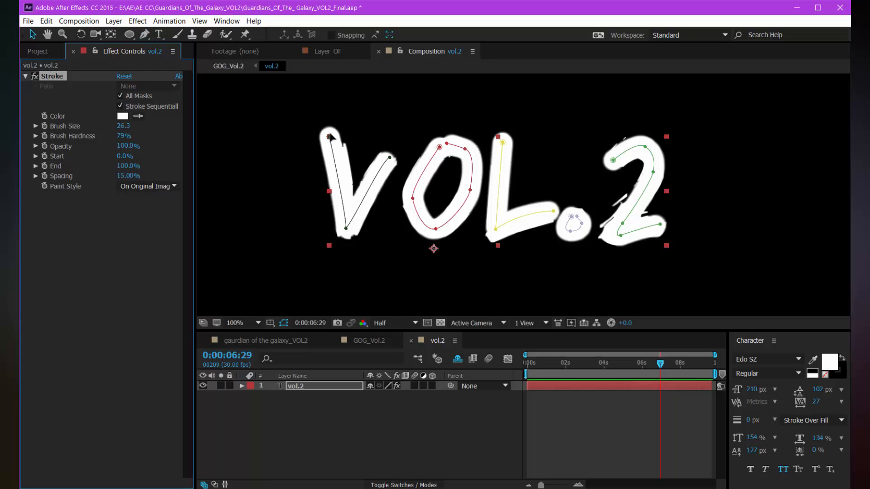
left_click_drag(330, 136, 334, 136)
left_click_drag(126, 137, 461, 160)
Step: Adjust the mask points of the 2, O, dot and L so the stroke fully covers the lettering
mouse_move(622, 223)
left_mouse_down()
mouse_move(611, 220)
mouse_move(614, 238)
left_mouse_up()
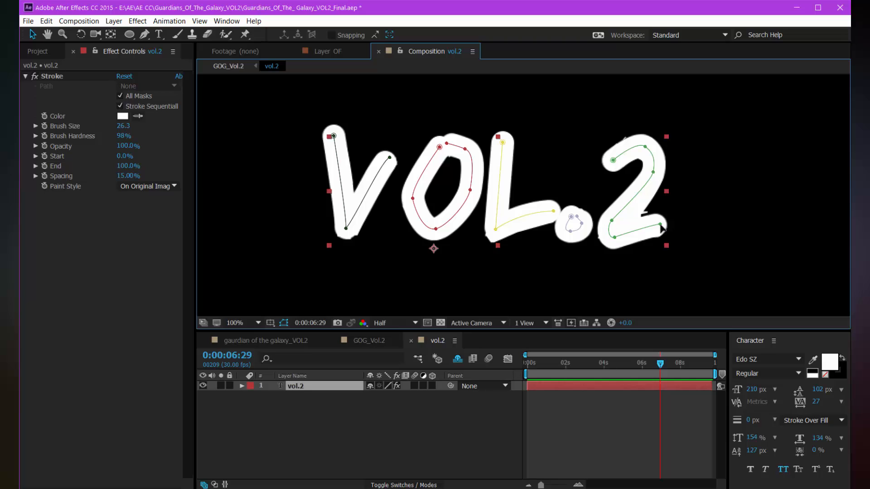
left_click_drag(645, 147, 641, 141)
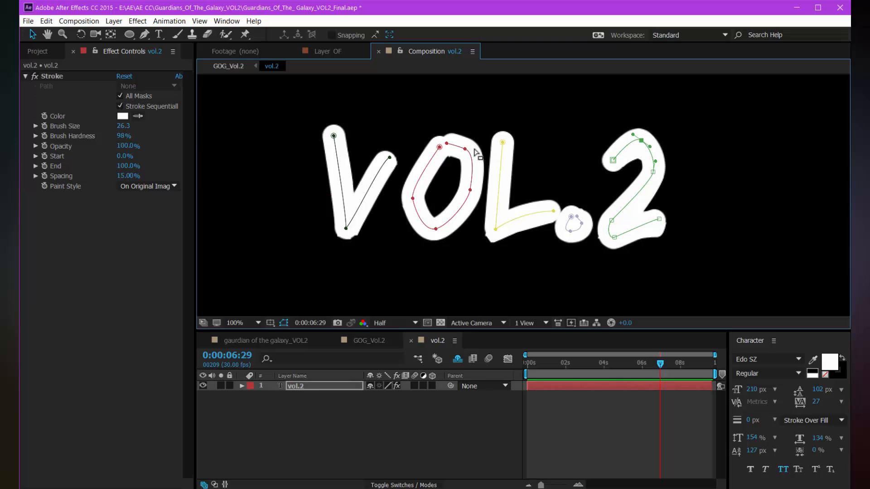
left_click_drag(446, 144, 440, 145)
scroll(536, 211, "down", 1)
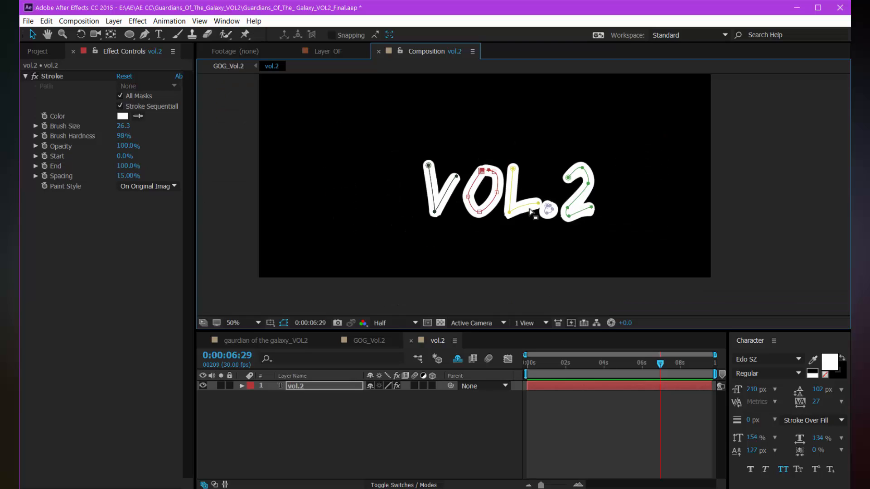
scroll(541, 214, "up", 1)
left_click_drag(570, 218, 556, 211)
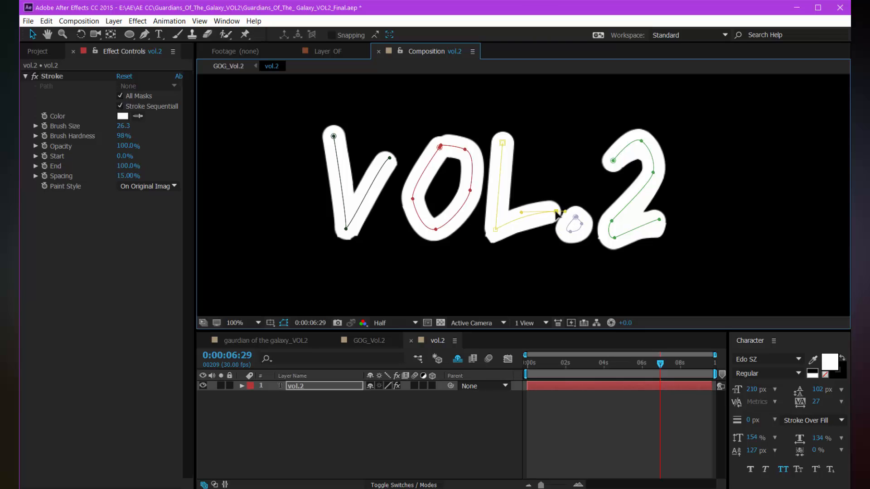
Step: Set the Stroke's Paint Style to Reveal Original Image and keyframe End at 100% at 0:00:05:11
left_click(137, 186)
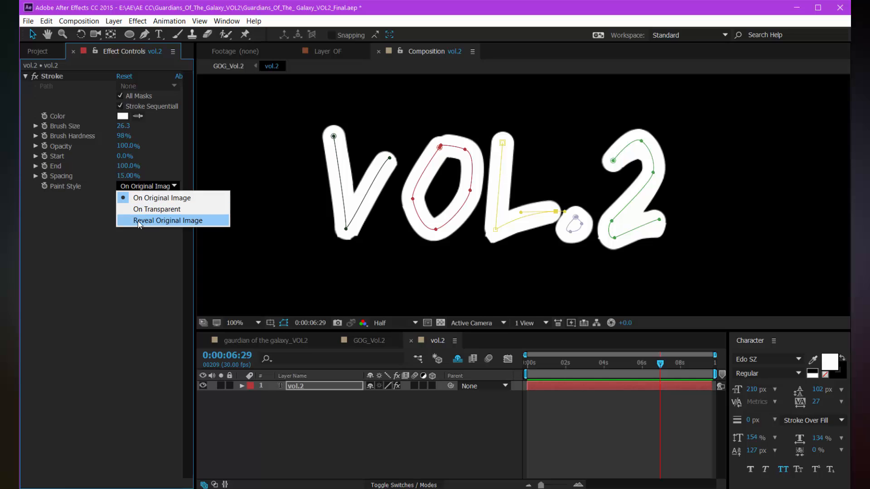
left_click(152, 221)
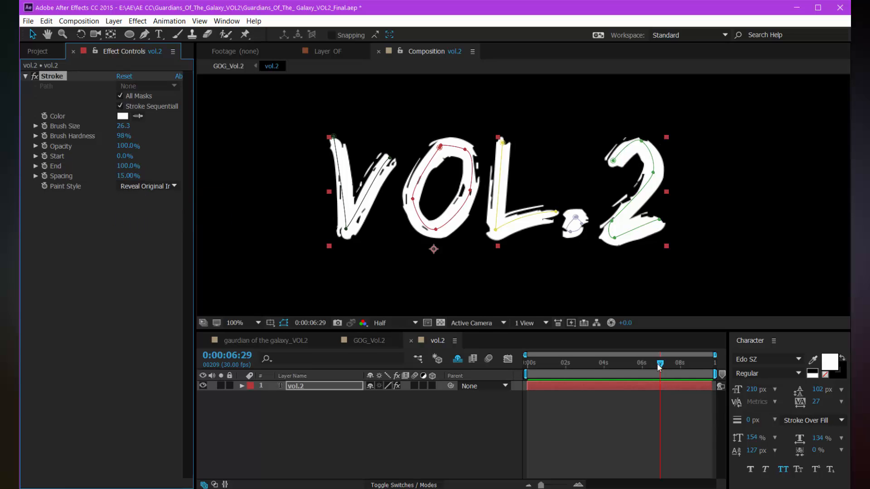
left_click_drag(659, 366, 630, 366)
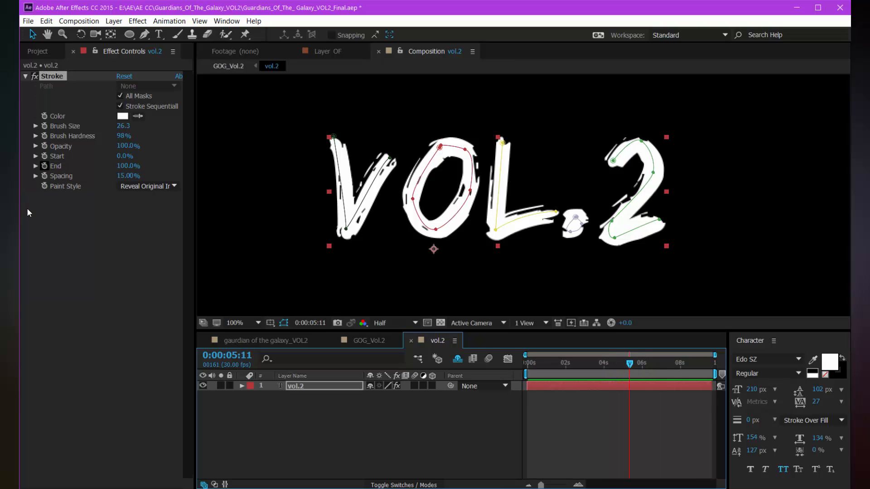
left_click(44, 166)
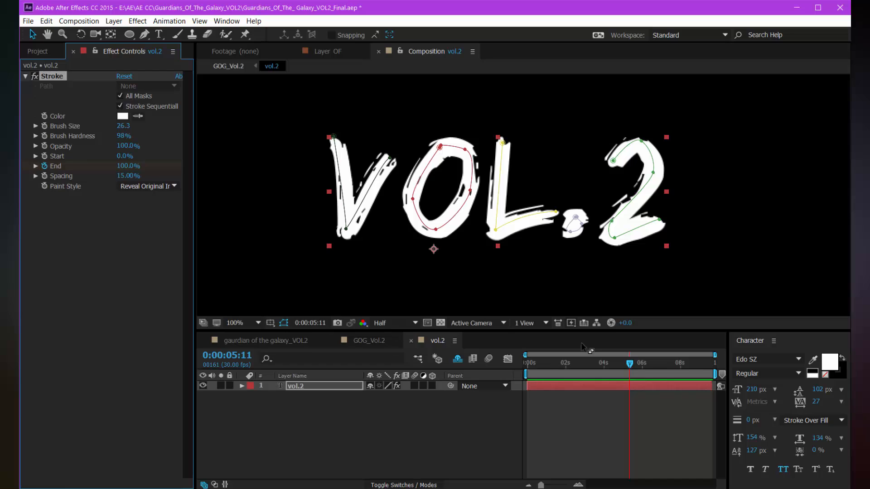
key("u")
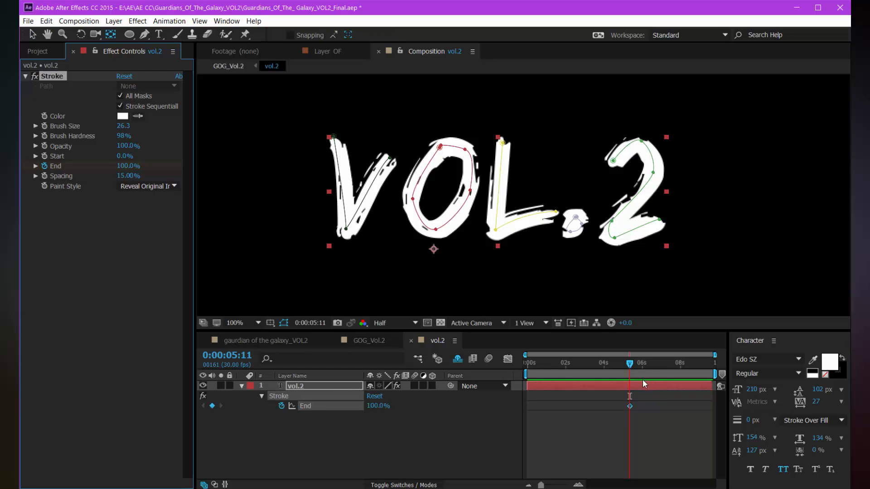
Step: Move the Stroke's End keyframe to 0:00:04:04 and add a second 100% End keyframe at 0:00:05:23
left_click_drag(630, 363, 606, 373)
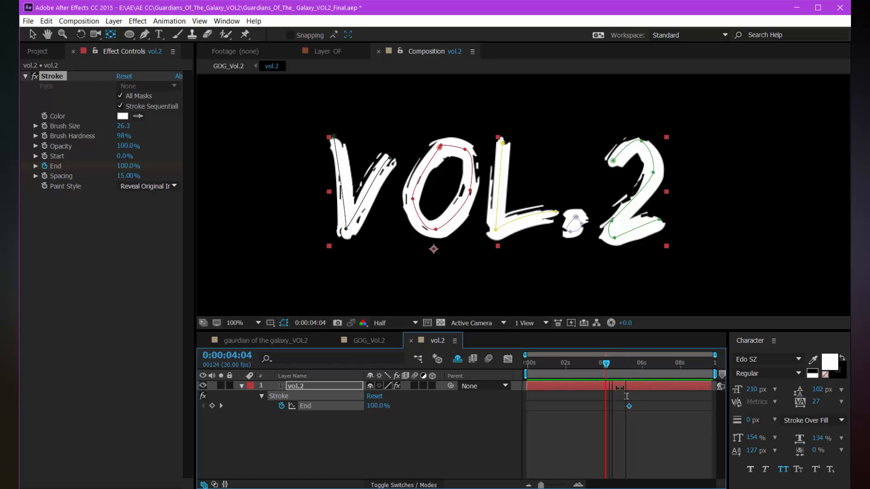
left_click_drag(612, 410, 608, 411)
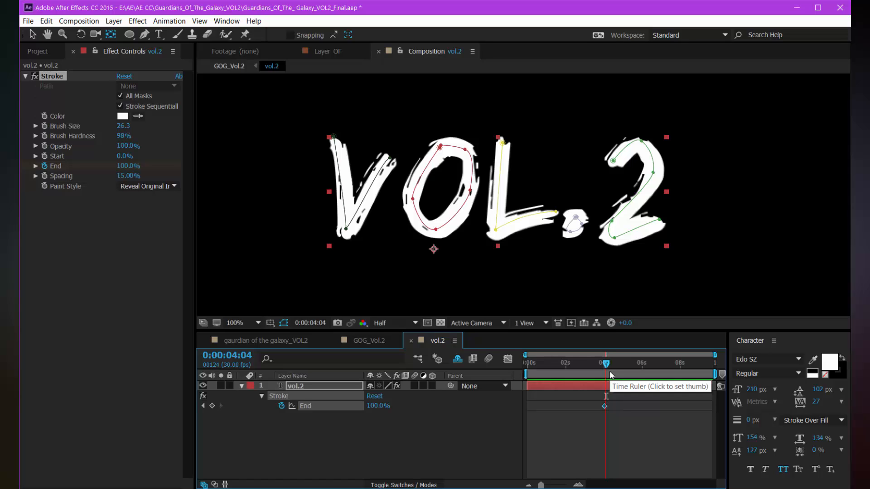
left_click(611, 374)
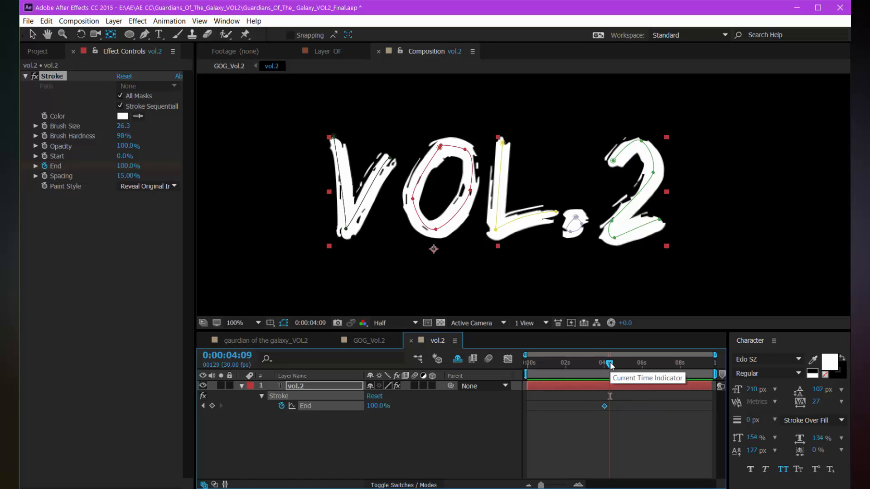
left_click_drag(610, 366, 638, 366)
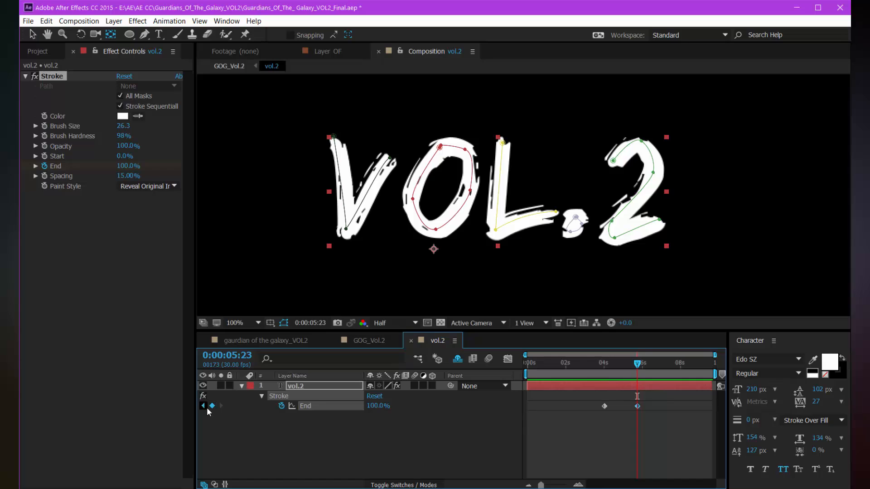
Step: Set the Stroke's first End keyframe to 0% and change the VOL.2 text color to dark red A80000
left_click(203, 405)
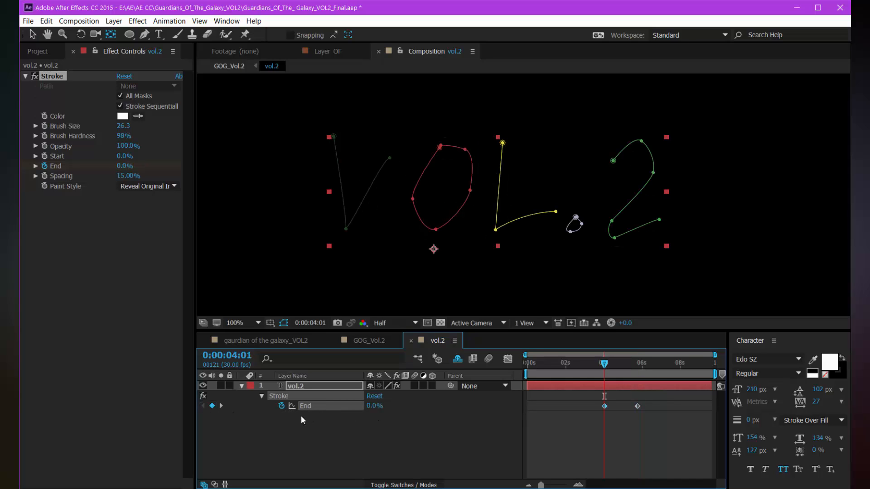
left_click_drag(598, 362, 642, 366)
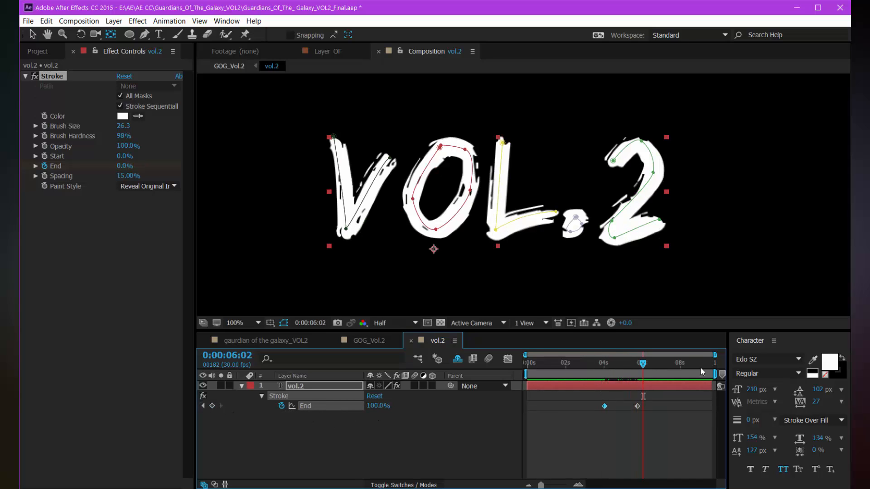
left_click(831, 367)
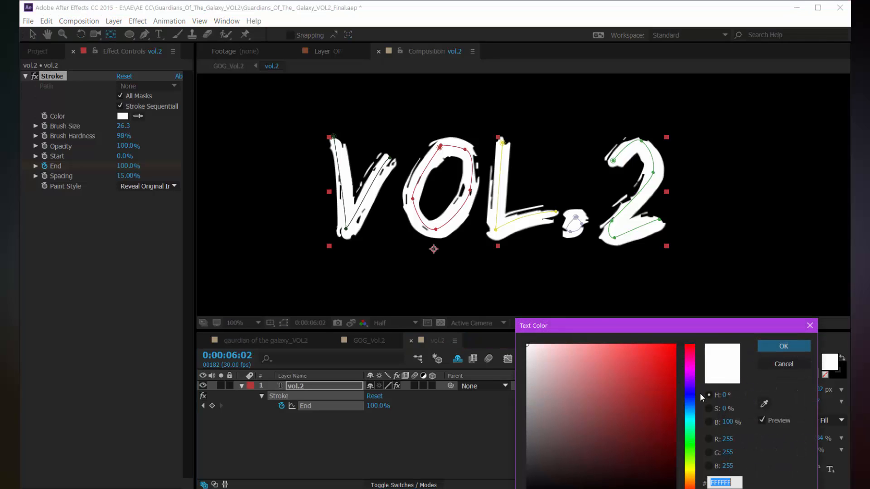
left_click_drag(677, 398, 676, 386)
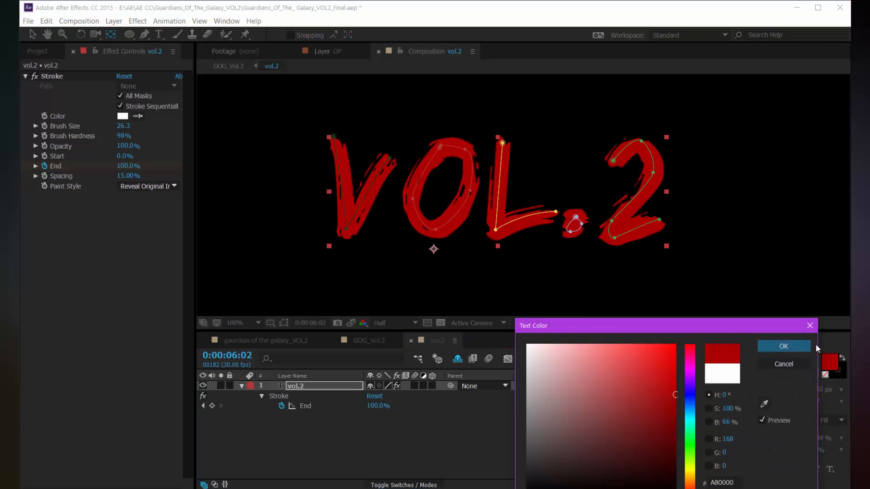
left_click(784, 346)
Step: Make the vol.2 layer in GOG_Vol.2 a 3D layer and turn off its Accepts Shadows and Accepts Lights options
left_click(369, 341)
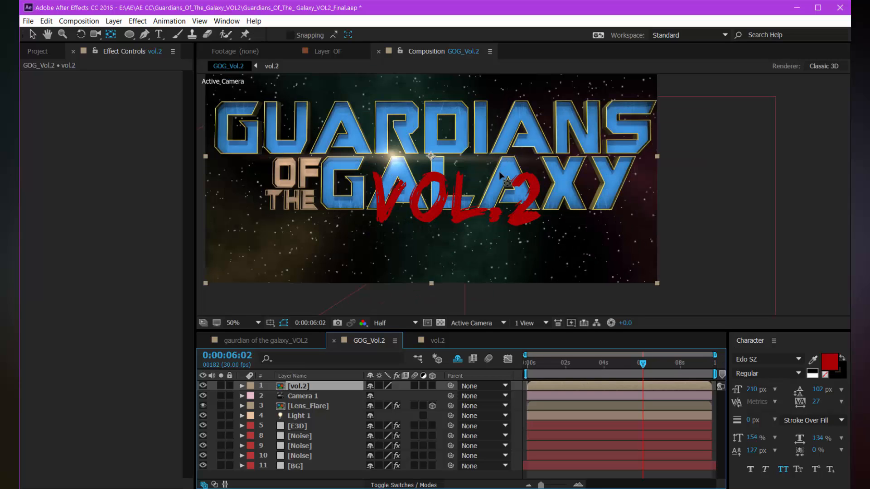
key("v")
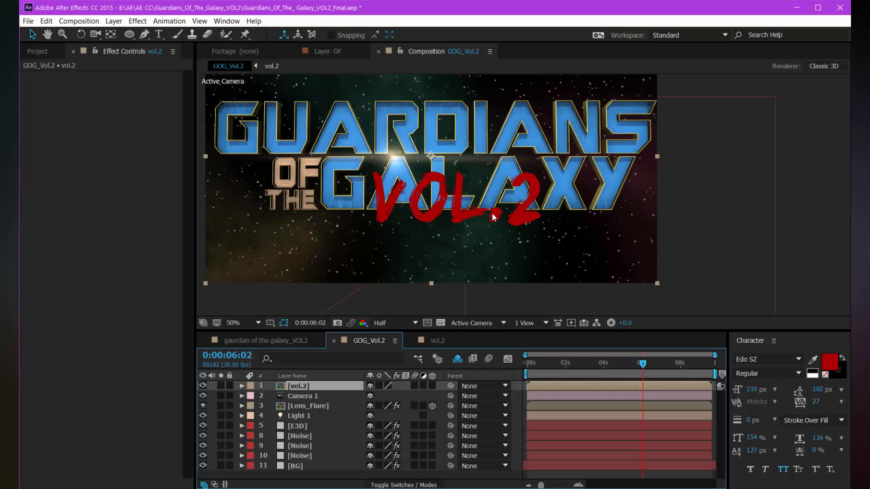
left_click(432, 385)
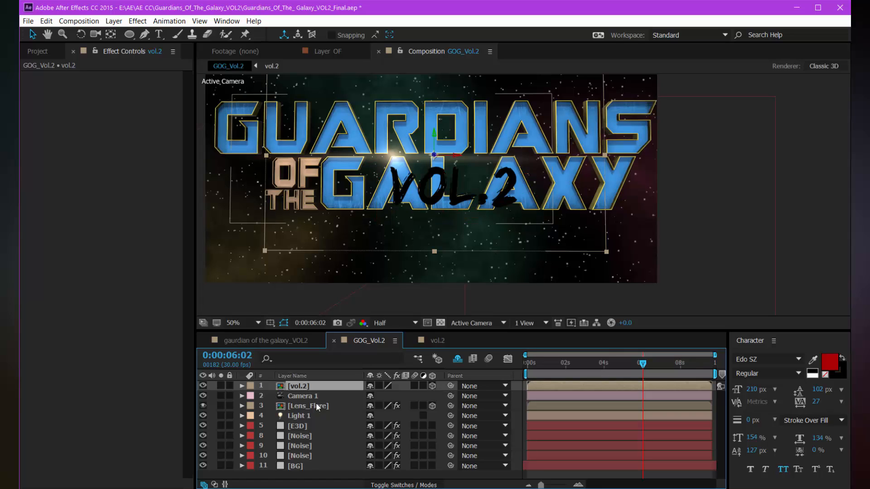
key("a")
key("a")
left_click(373, 427)
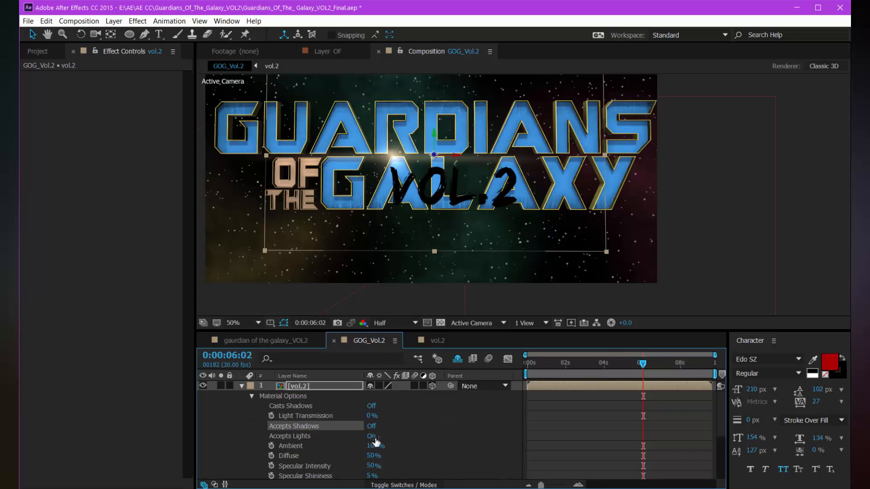
left_click(372, 436)
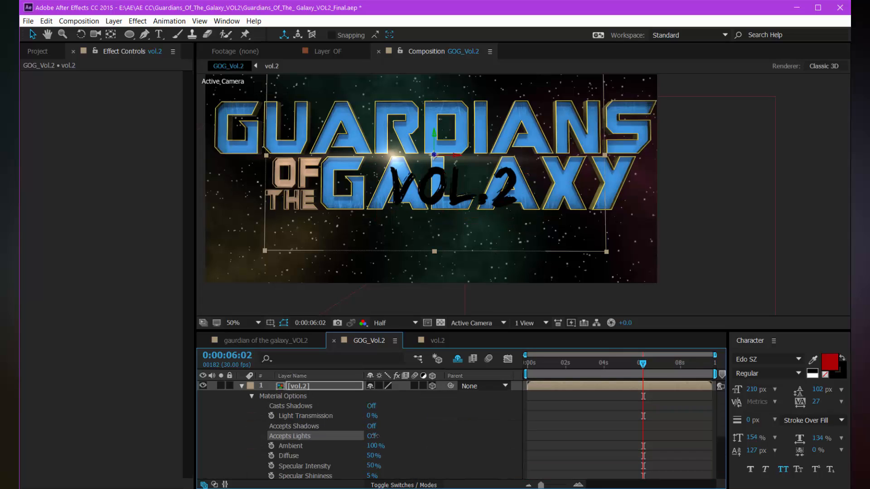
left_click(241, 386)
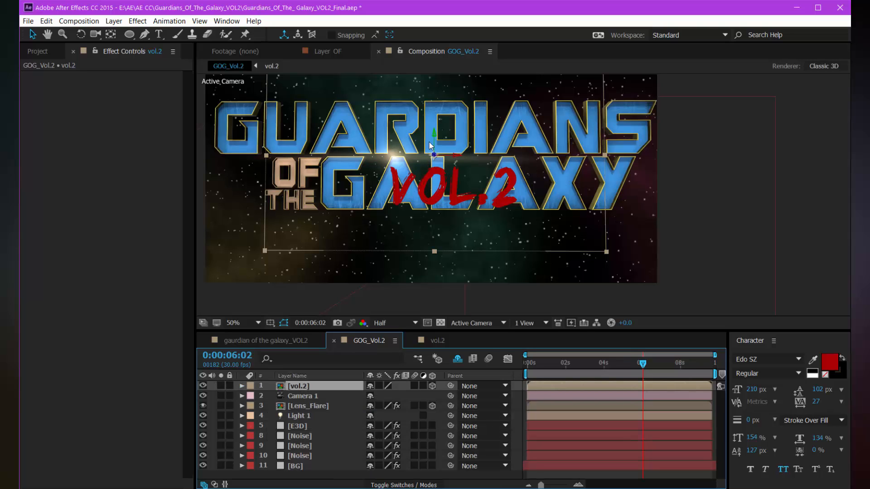
Step: Try moving the vol.2 layer toward the end of GALAXY and rotating it around its original anchor point
left_click_drag(433, 136, 574, 172)
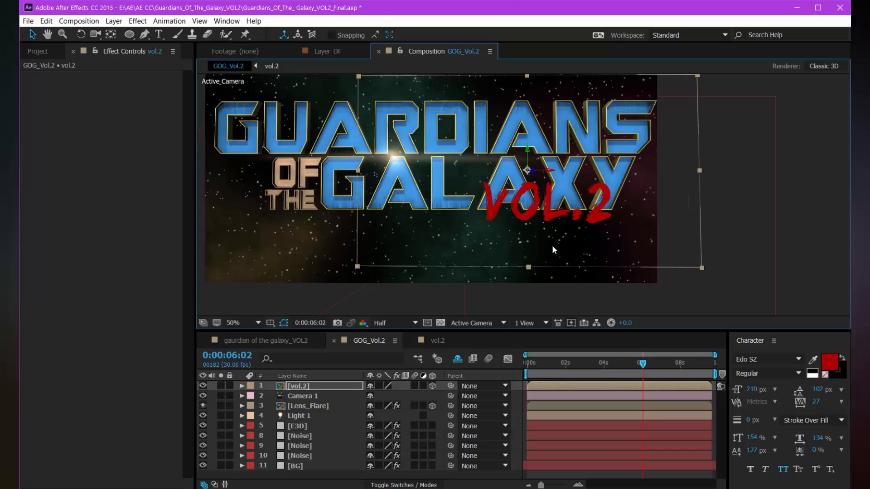
key("w")
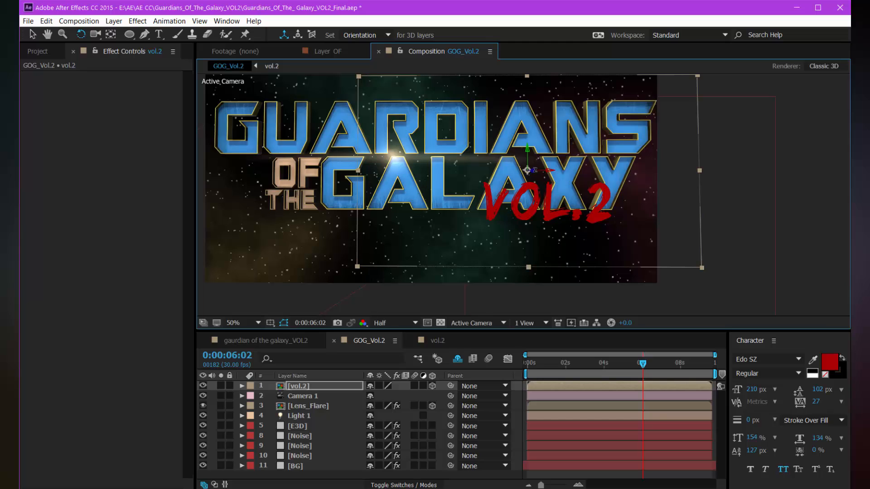
left_click_drag(534, 171, 515, 173)
key("ctrl+z")
key("ctrl+z")
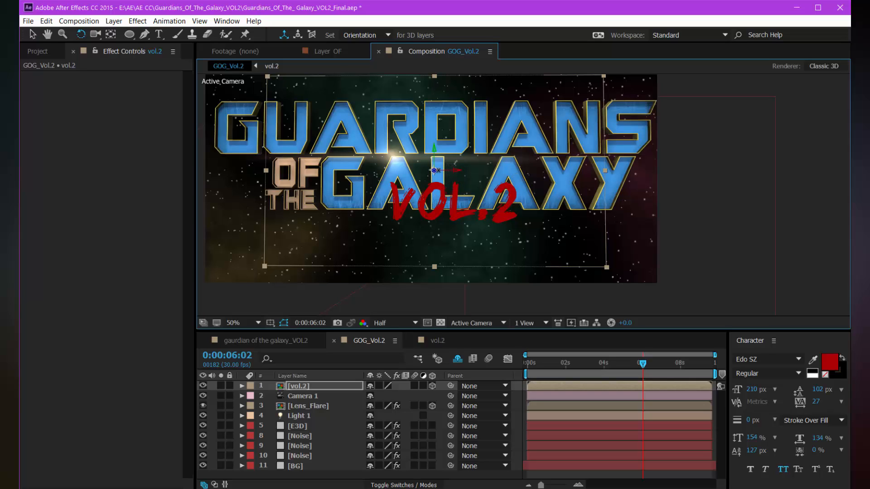
Step: Center the vol.2 layer's anchor point on its lettering and place it tilted upward over the lower edge of GALAXY's last letters
key("v")
left_click_drag(434, 151, 435, 182)
key("y")
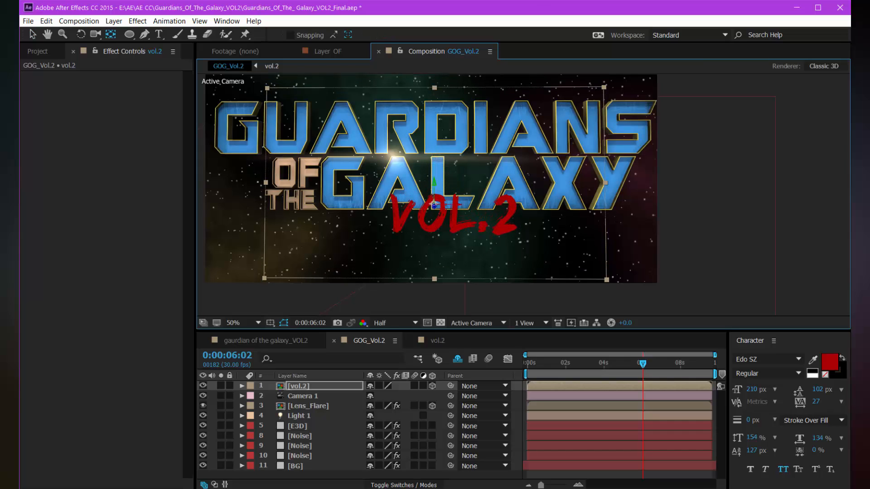
left_click_drag(433, 213, 570, 218)
key("v")
key("w")
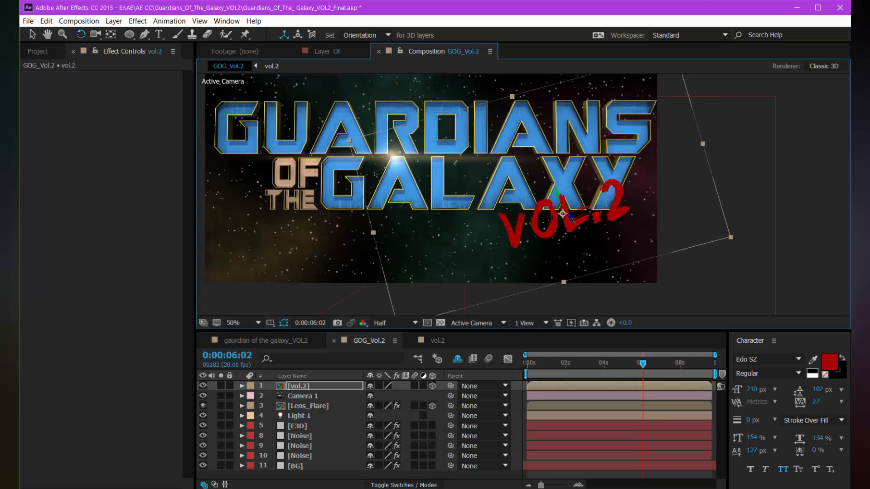
Step: Scale the vol.2 layer to 131% and preview the text reveal
key("s")
left_click_drag(381, 396, 398, 391)
key("v")
left_click(698, 267)
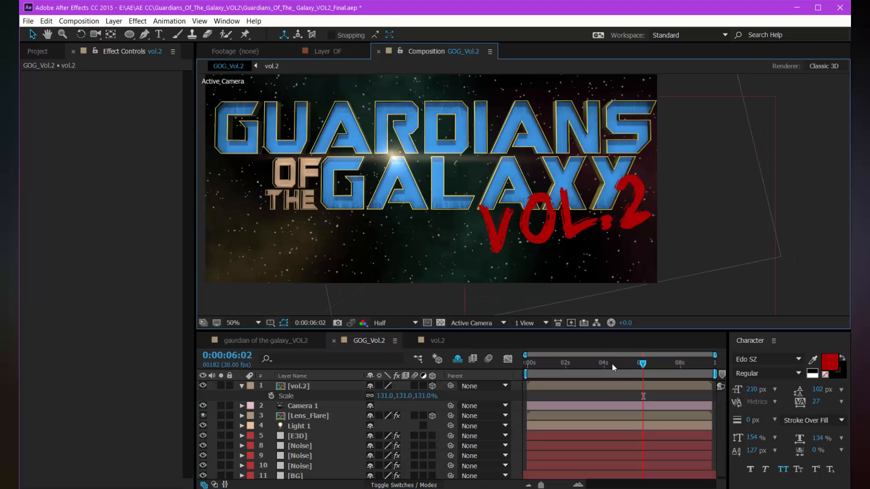
mouse_move(633, 371)
left_mouse_down()
mouse_move(608, 377)
mouse_move(639, 374)
mouse_move(632, 376)
left_mouse_up()
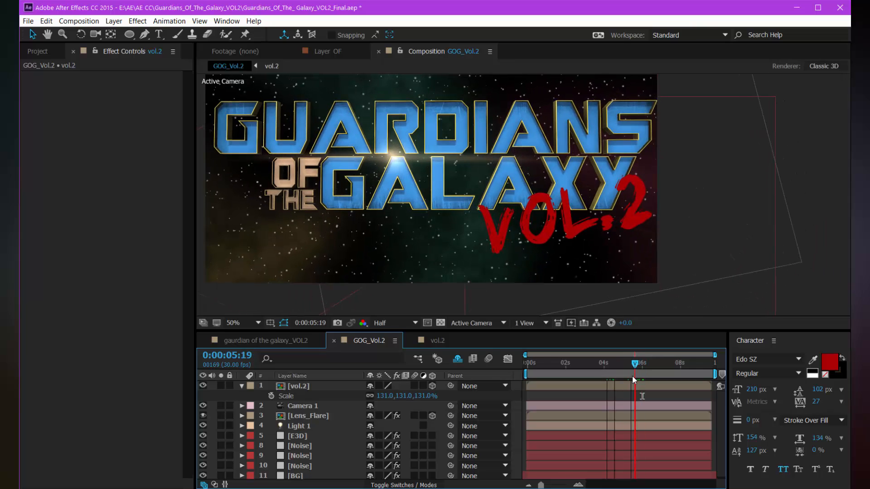
key("space")
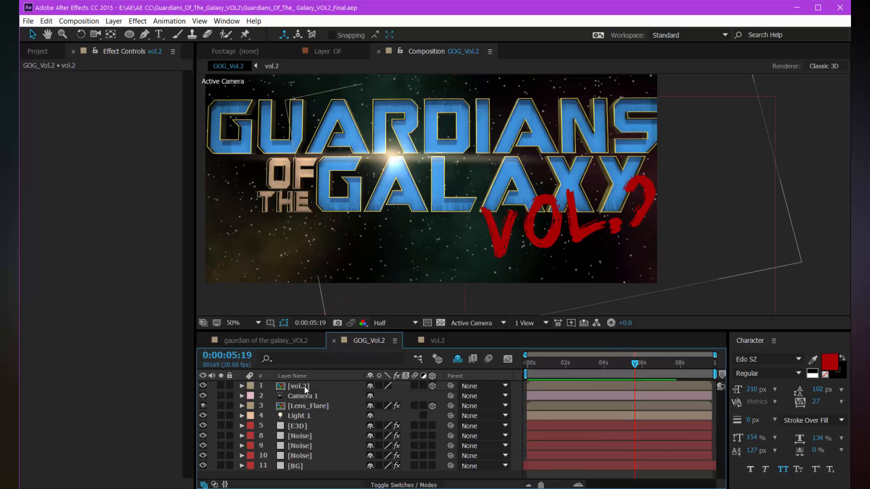
Step: Pre-compose all layers of GOG_Vol.2 into a new composition named Main_Comp_GOG, moving all attributes into it
left_click(304, 385)
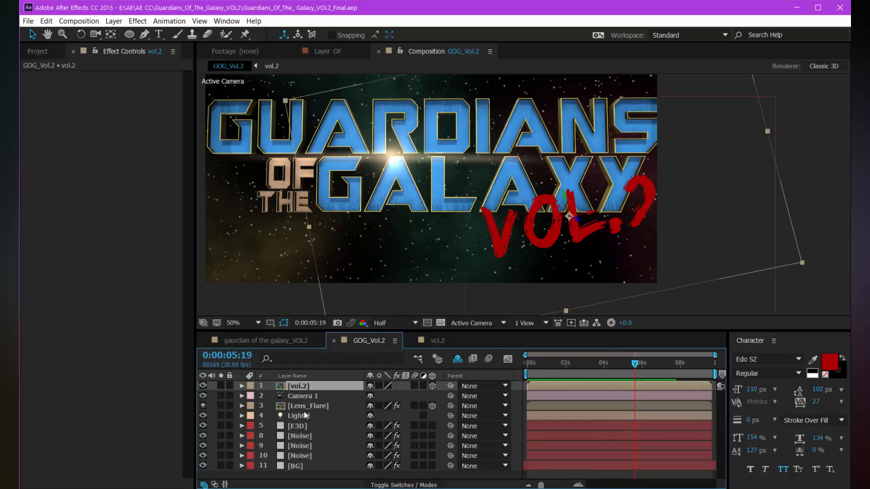
left_click(309, 465, "shift")
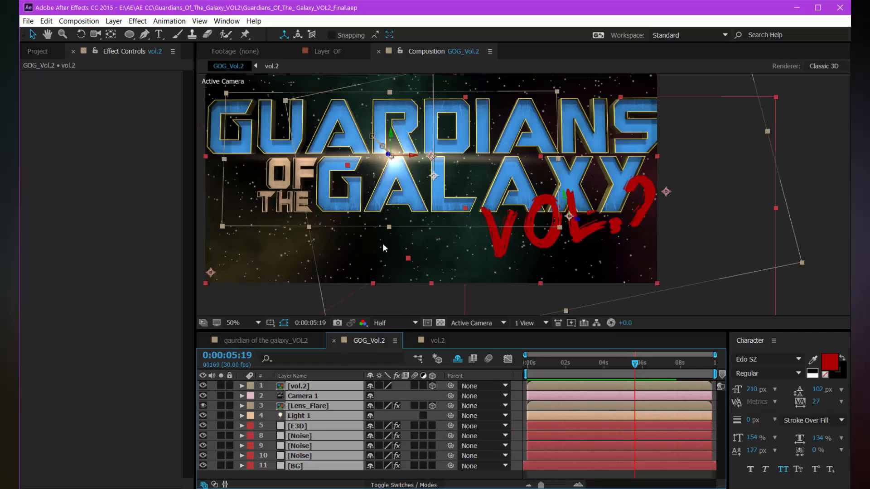
key("comma")
left_click_drag(397, 230, 428, 252)
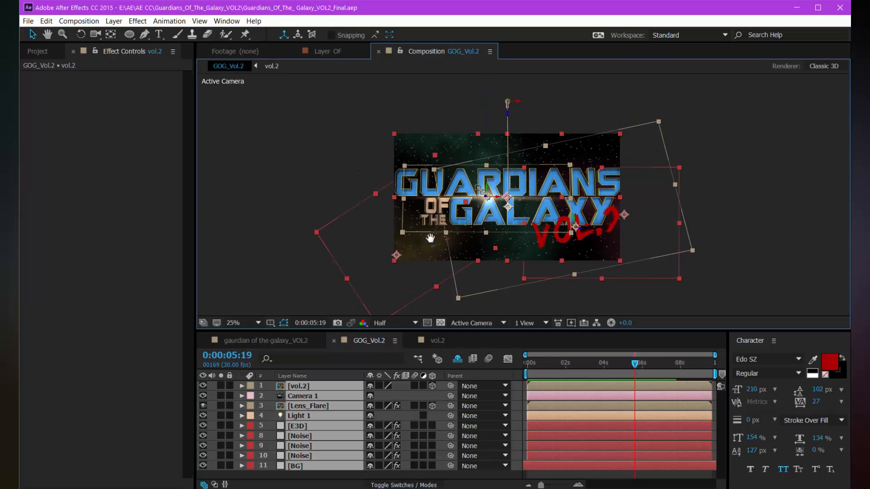
key("ctrl+shift+c")
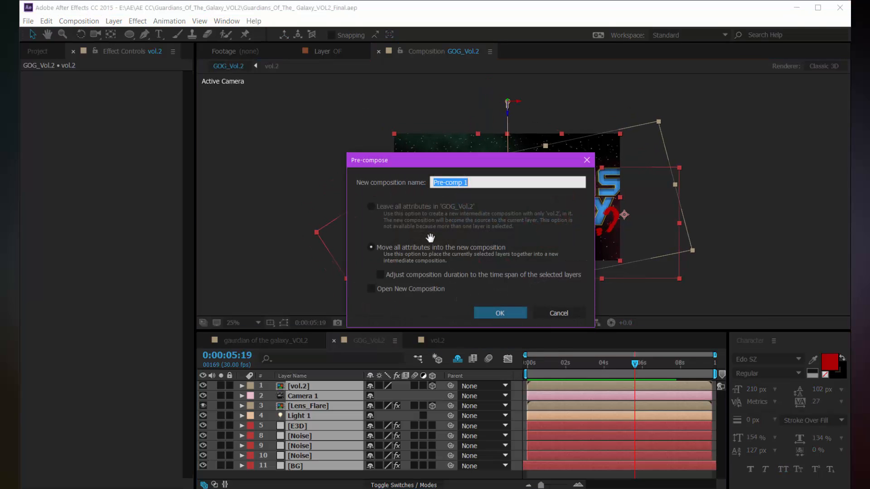
type("Main_Comp_GOG")
key("Return")
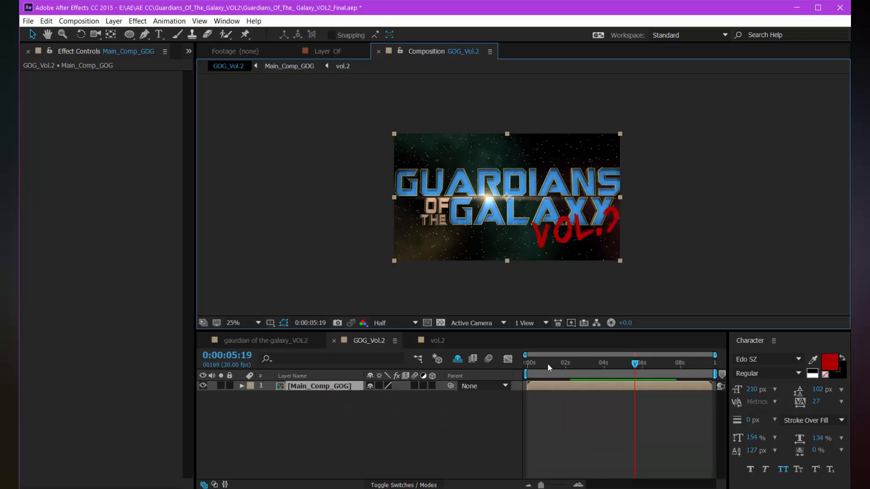
Step: Fade in Main_Comp_GOG with Opacity keyframes of 0% at 0:00:00:00 and 100% at 0:00:01:13
left_click_drag(548, 363, 512, 373)
scroll(439, 176, "up", 2)
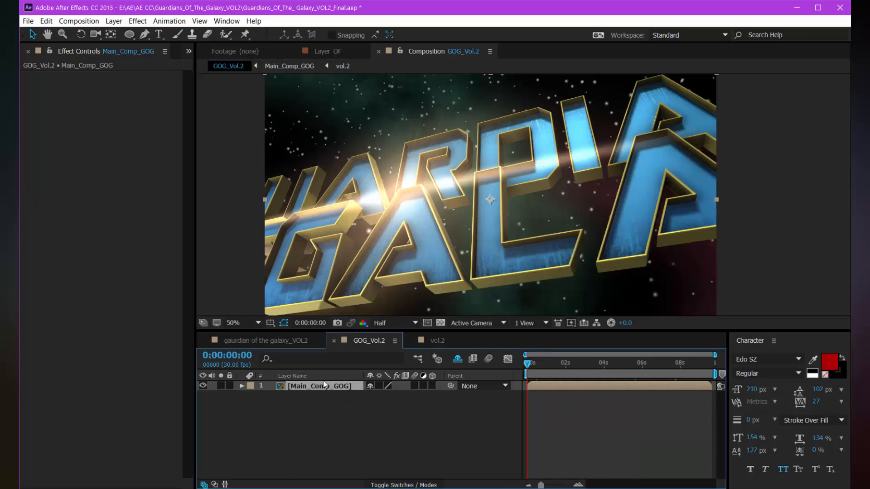
key("t")
left_click(271, 396)
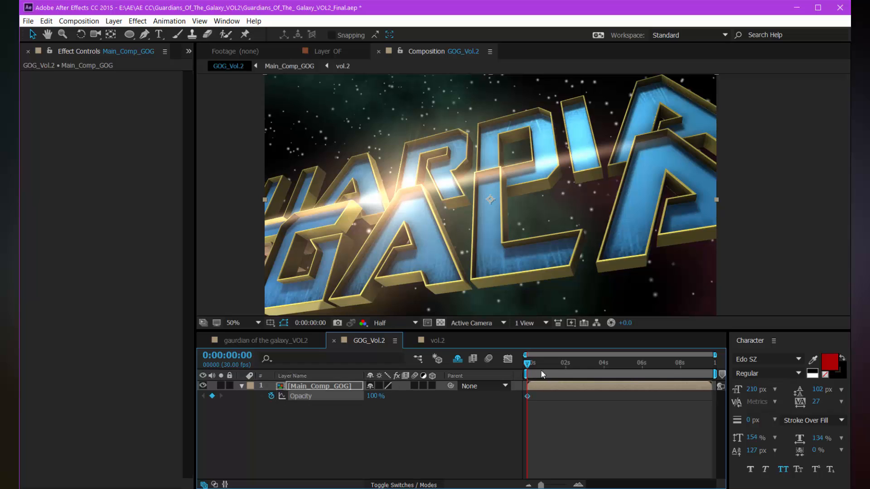
left_click_drag(545, 365, 555, 366)
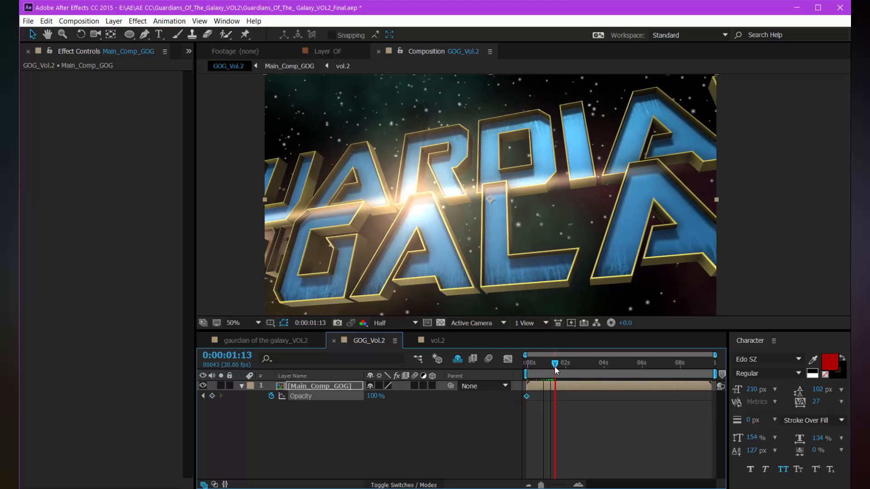
left_click(212, 396)
left_click(203, 396)
left_click_drag(374, 396, 308, 397)
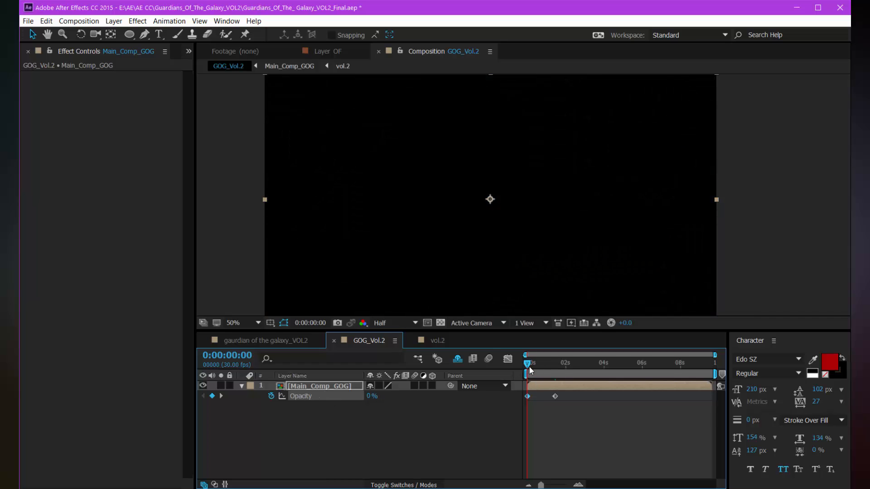
Step: Fade Main_Comp_GOG out to 0% Opacity at 0:00:09:20 and move the fade-in's 100% keyframe to 0:00:01:27
left_click_drag(531, 371, 723, 361)
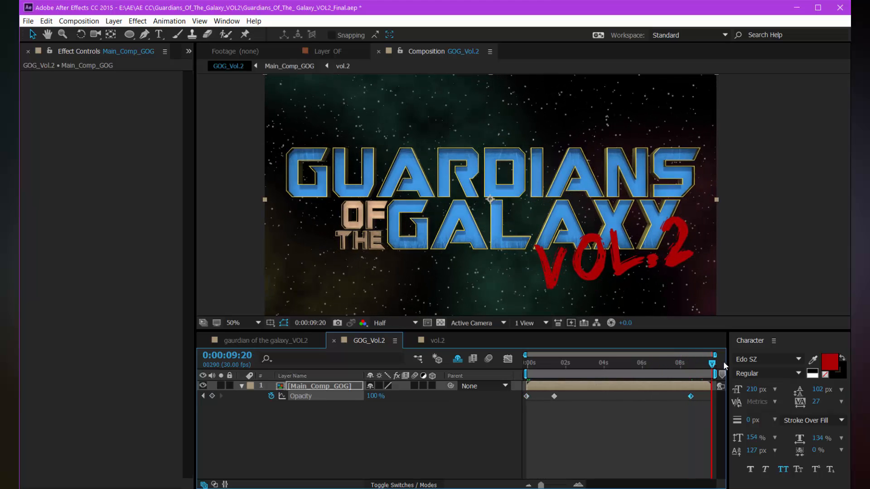
left_click_drag(365, 397, 316, 398)
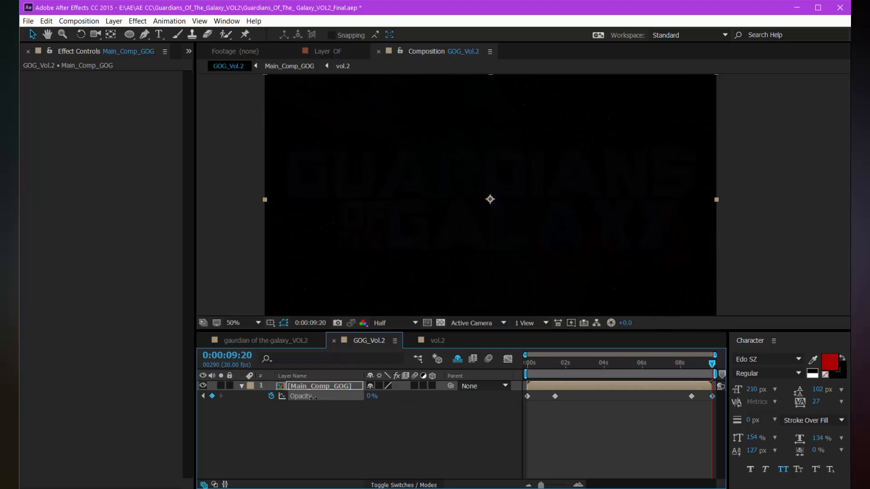
left_click(610, 366)
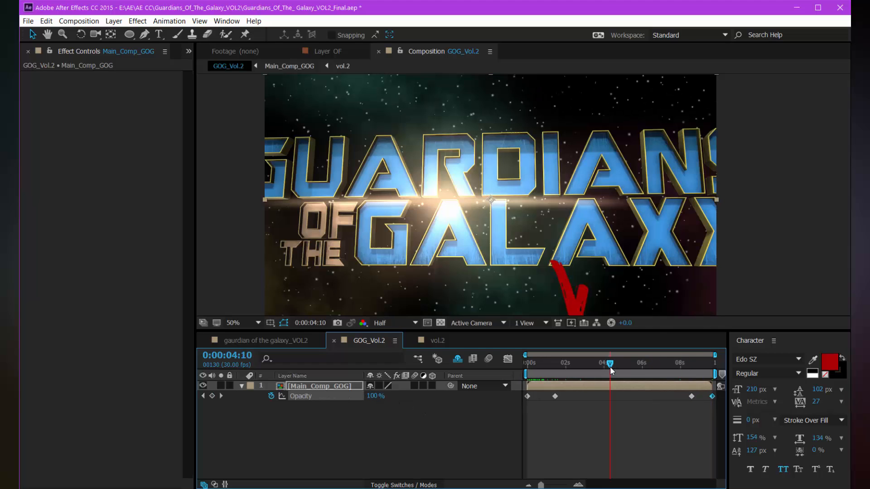
key("space")
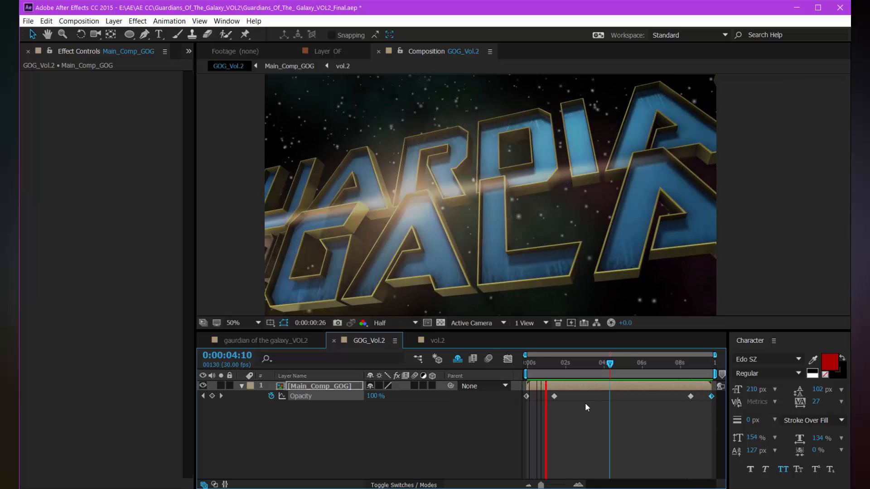
key("space")
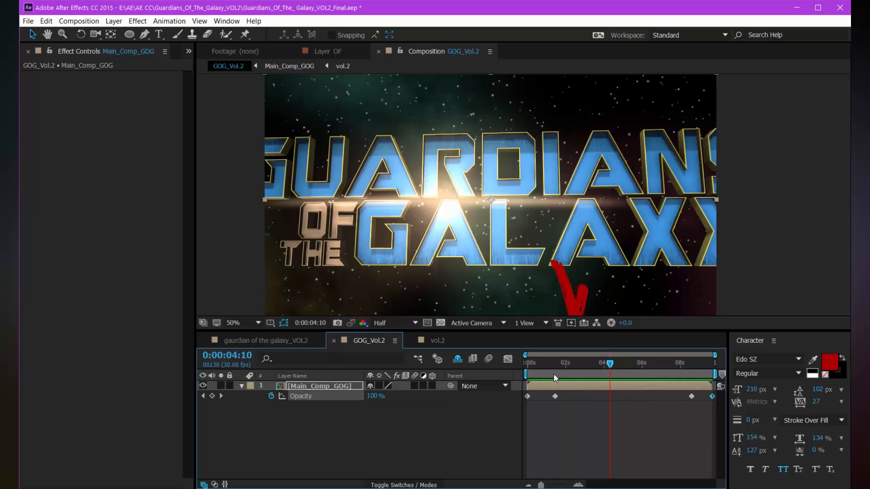
left_click_drag(553, 367, 566, 398)
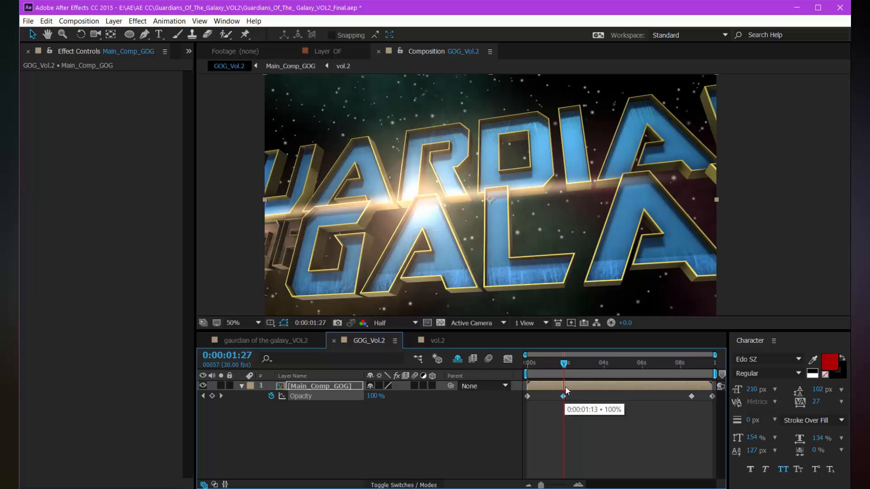
Step: Open the Main_Comp_GOG composition at 0:00:04:13 and reveal the Lens_Flare layer's Position keyframes
left_click_drag(545, 366, 611, 380)
double_click(330, 385)
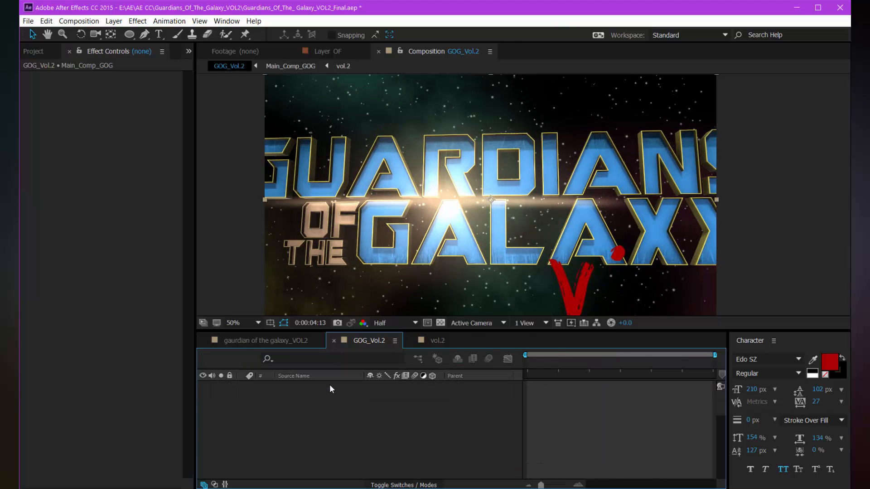
scroll(500, 244, "up", 2)
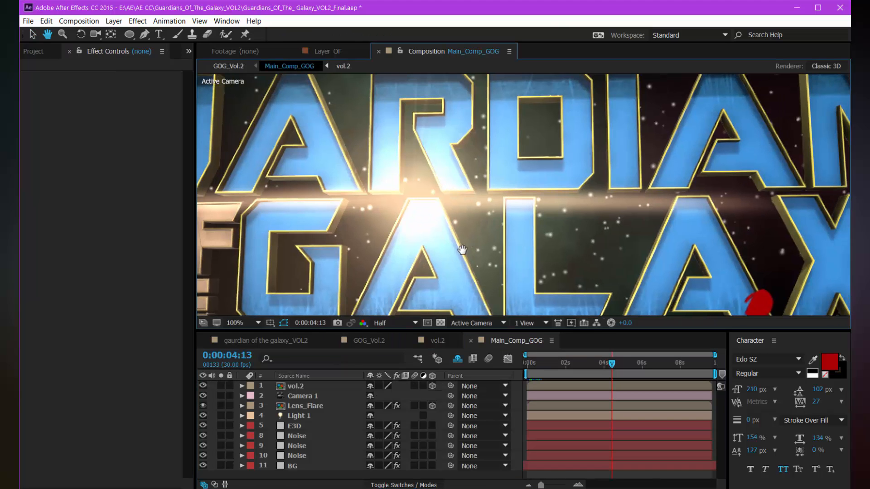
left_click(306, 407)
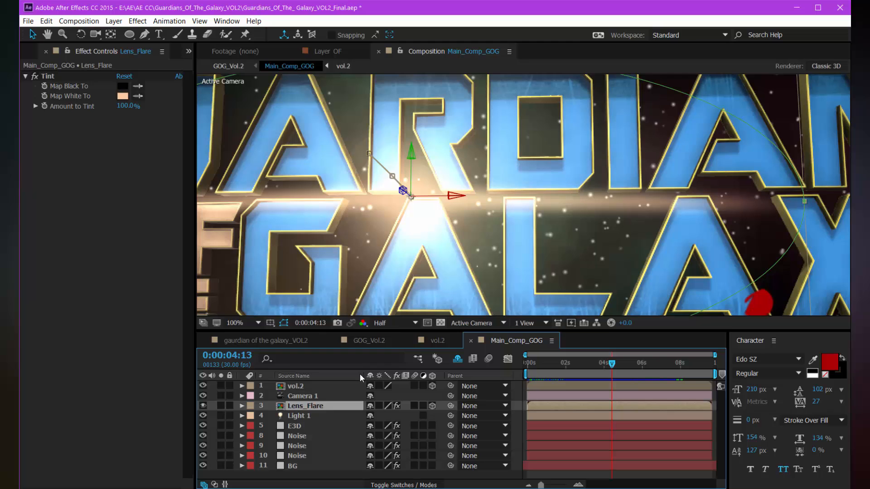
key("p")
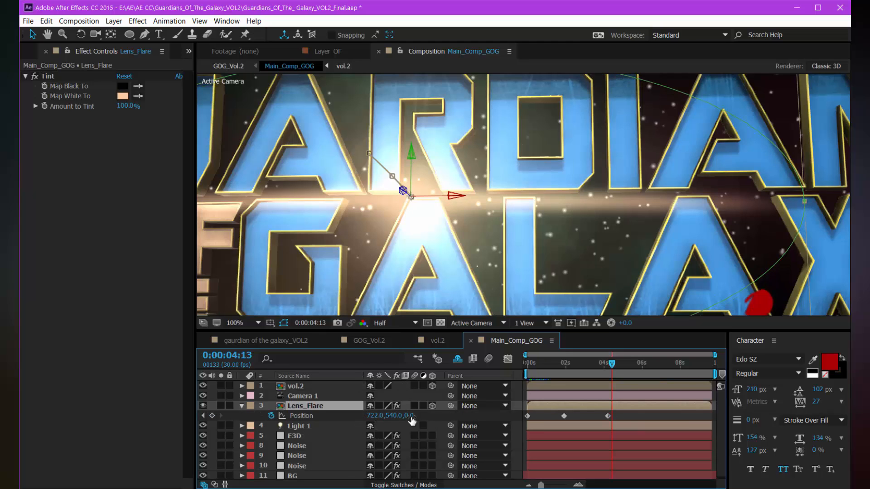
Step: Add a Lens_Flare Position keyframe at 0:00:05:04 with the flare moved horizontally to 840.0, 540.0, 0.0
left_click_drag(379, 416, 388, 416)
key("ctrl+z")
left_click_drag(612, 364, 608, 365)
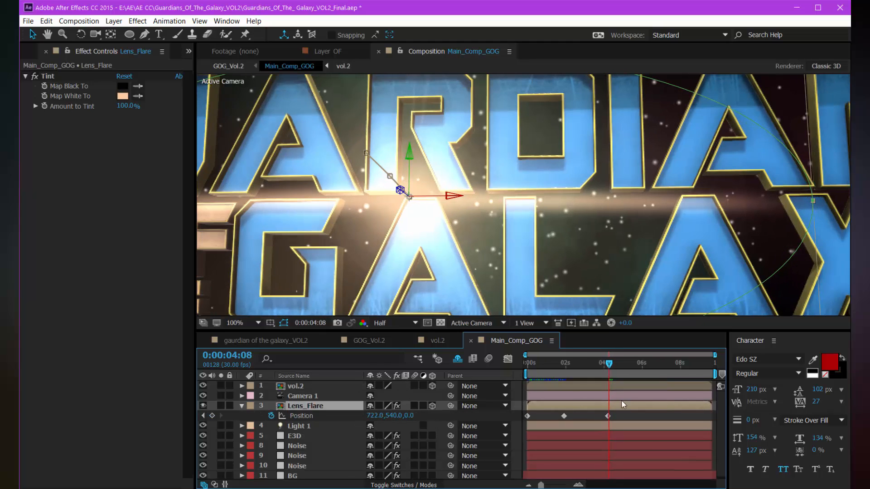
scroll(622, 401, "up", 3)
left_click_drag(583, 403, 629, 400)
mouse_move(634, 366)
left_mouse_down()
mouse_move(592, 366)
mouse_move(641, 366)
left_mouse_up()
left_click_drag(648, 409, 586, 412)
scroll(575, 399, "down", 3)
left_click_drag(588, 366, 637, 365)
left_click_drag(373, 416, 442, 419)
scroll(637, 421, "down", 3)
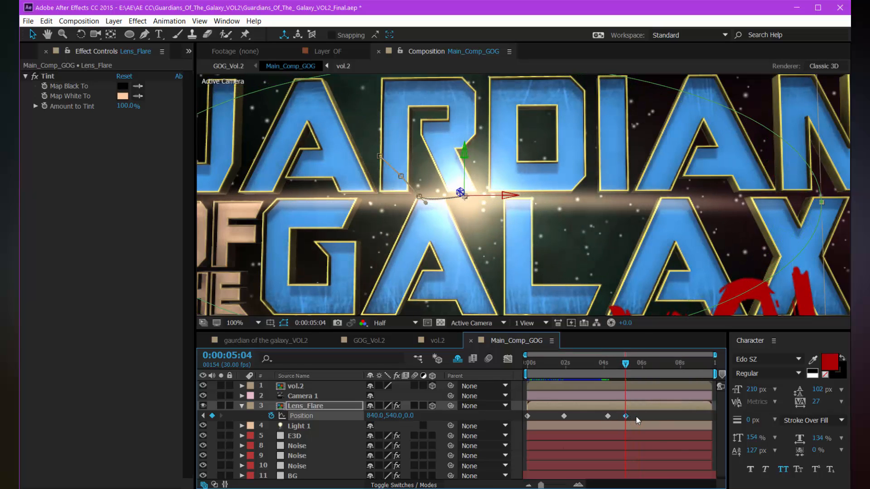
Step: Set the Spatial Interpolation of all Lens_Flare Position keyframes to Linear
left_click_drag(634, 420, 518, 421)
right_click(528, 417)
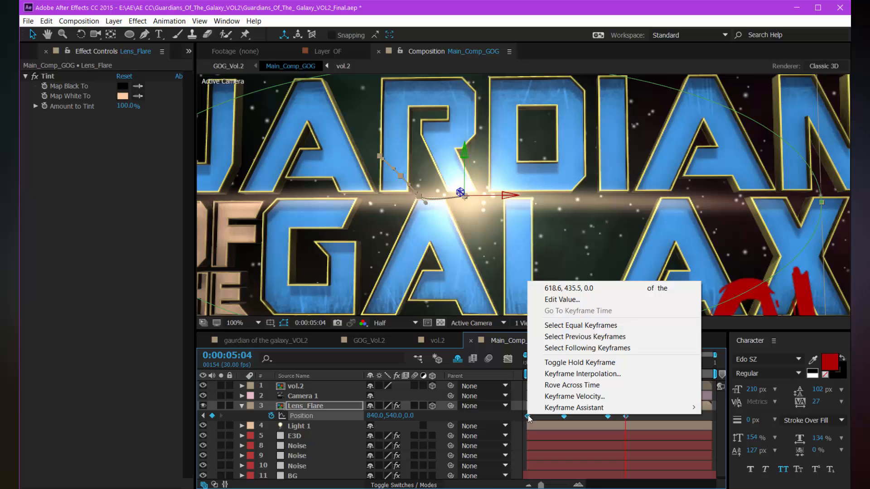
left_click(583, 377)
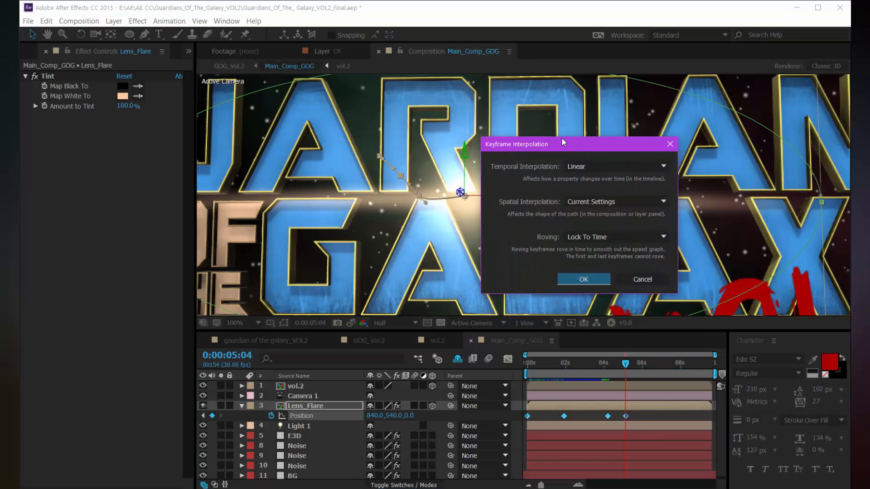
left_click_drag(591, 149, 611, 146)
left_click(636, 203)
left_click(630, 213)
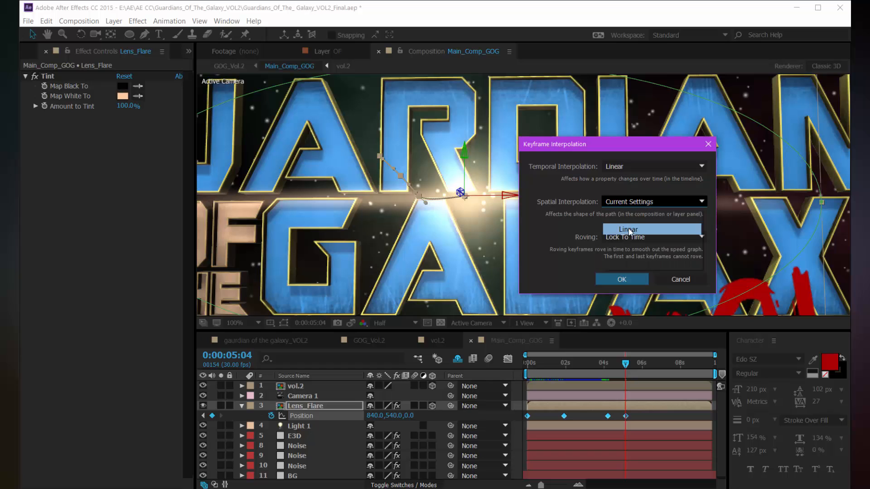
left_click(631, 279)
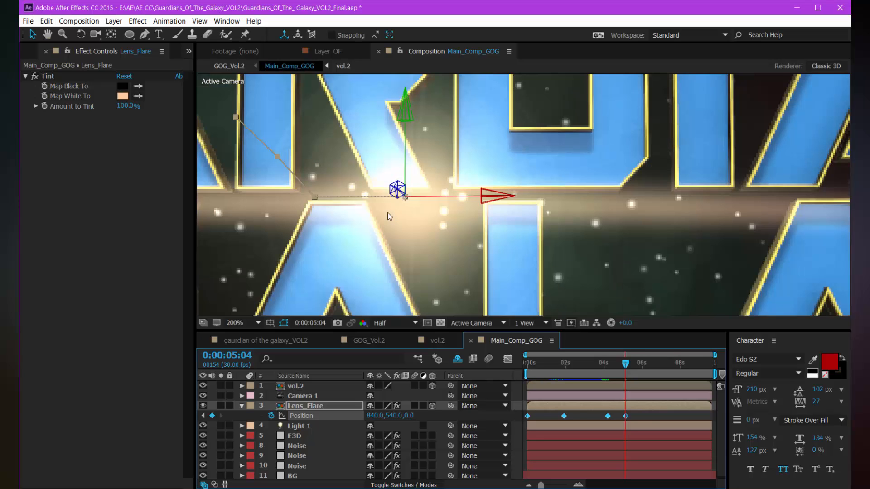